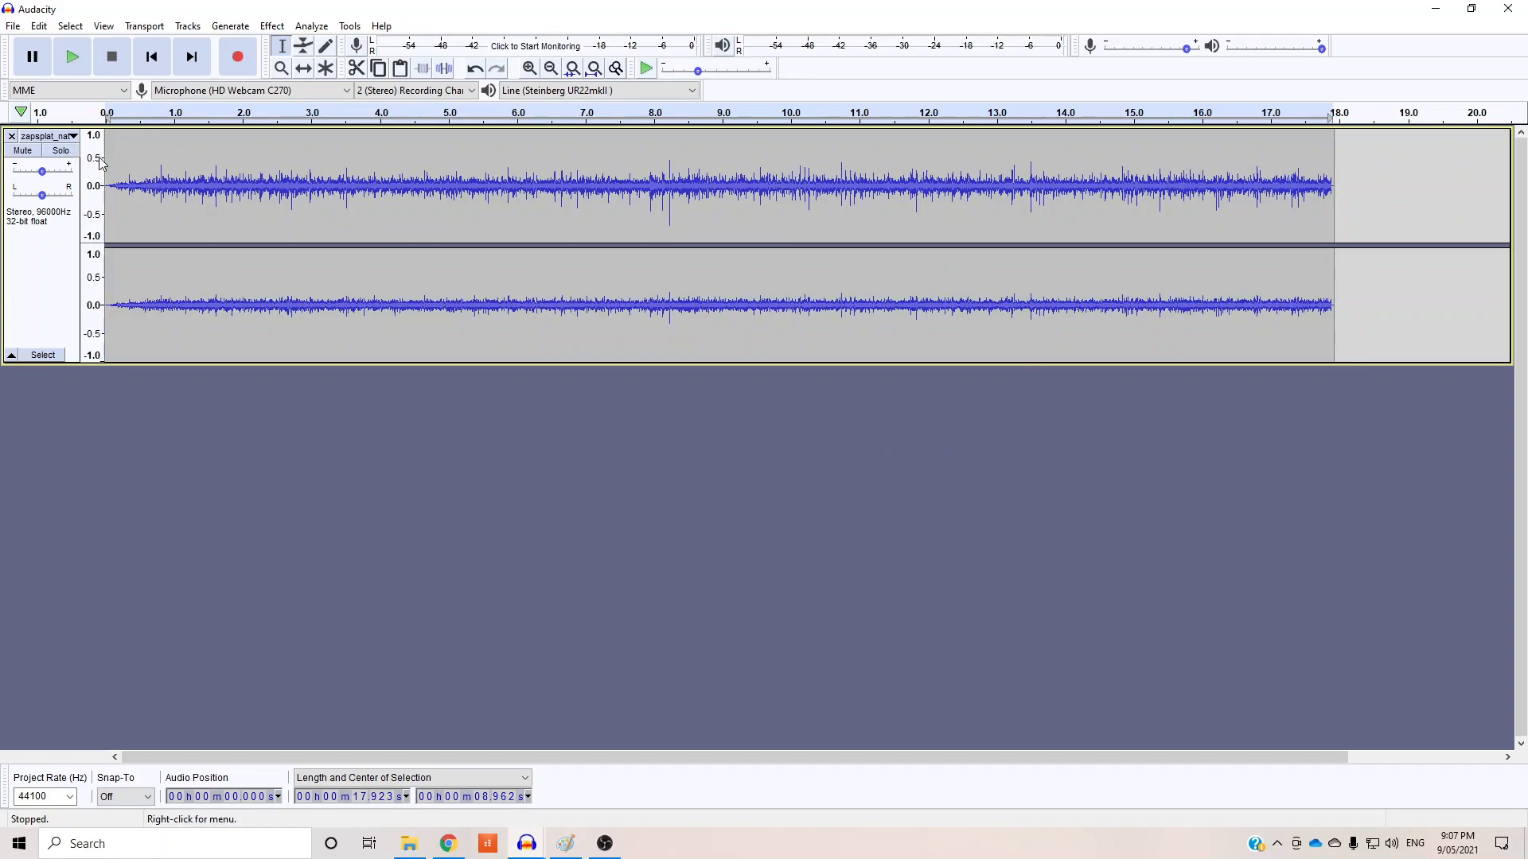
Step: Listen to the opening of the long clip and to the short clip in the other untitled project window
click(73, 60)
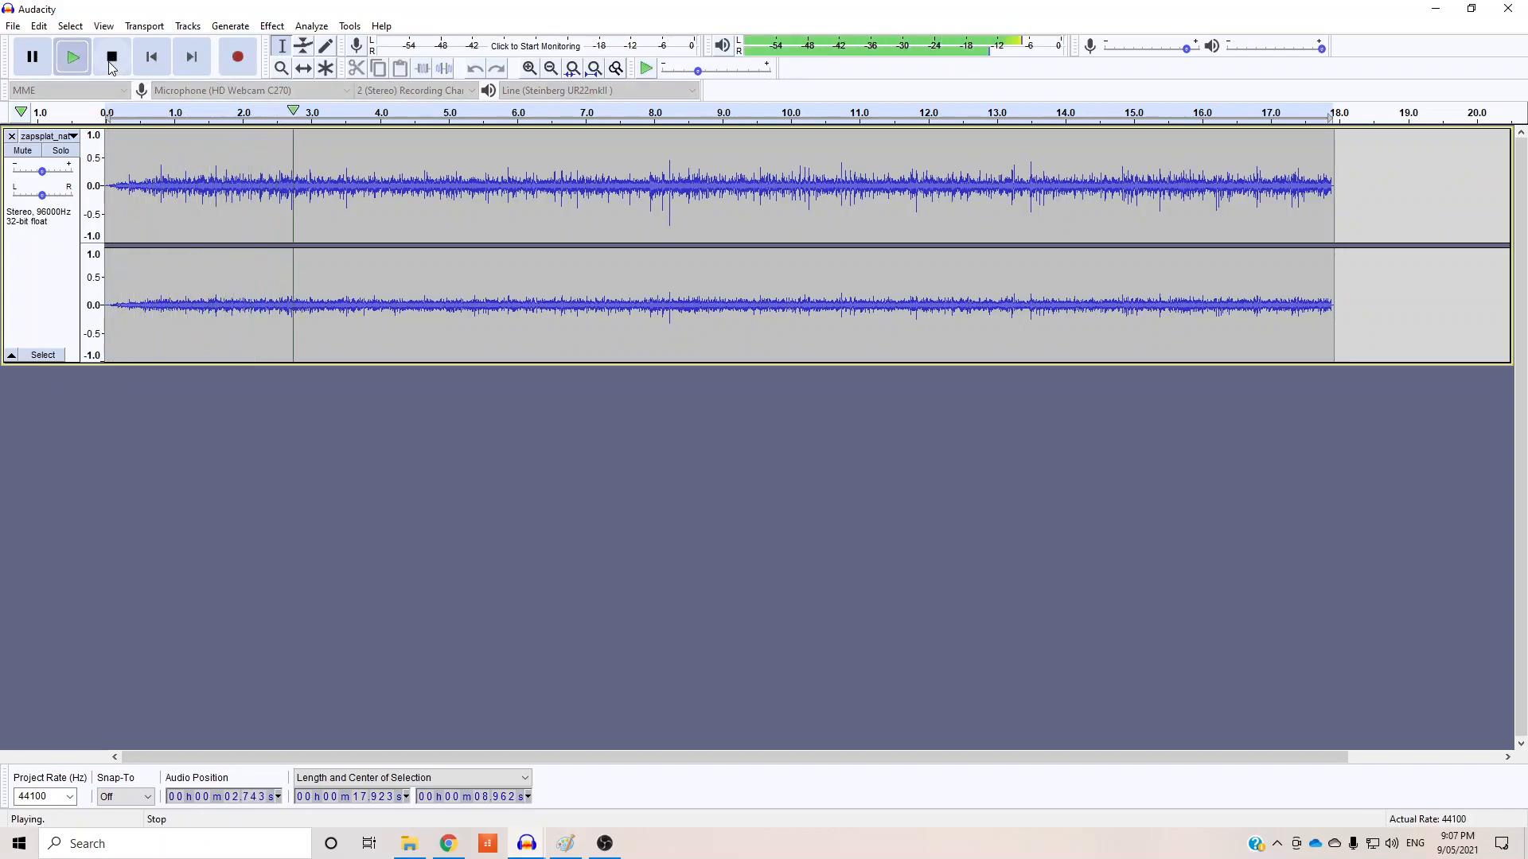
key(space)
mouse_move(526, 843)
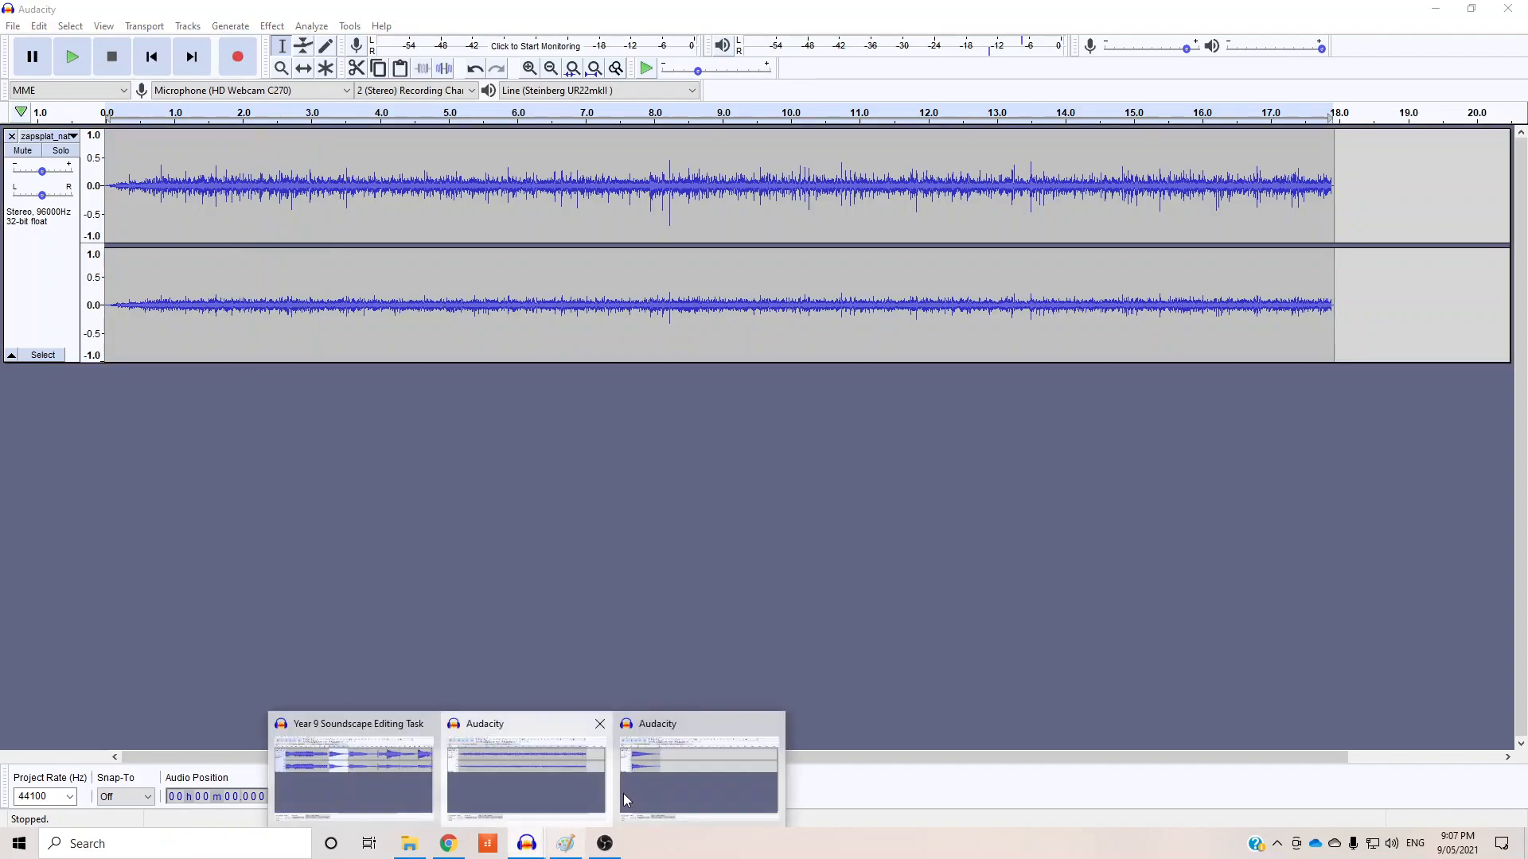
click(647, 729)
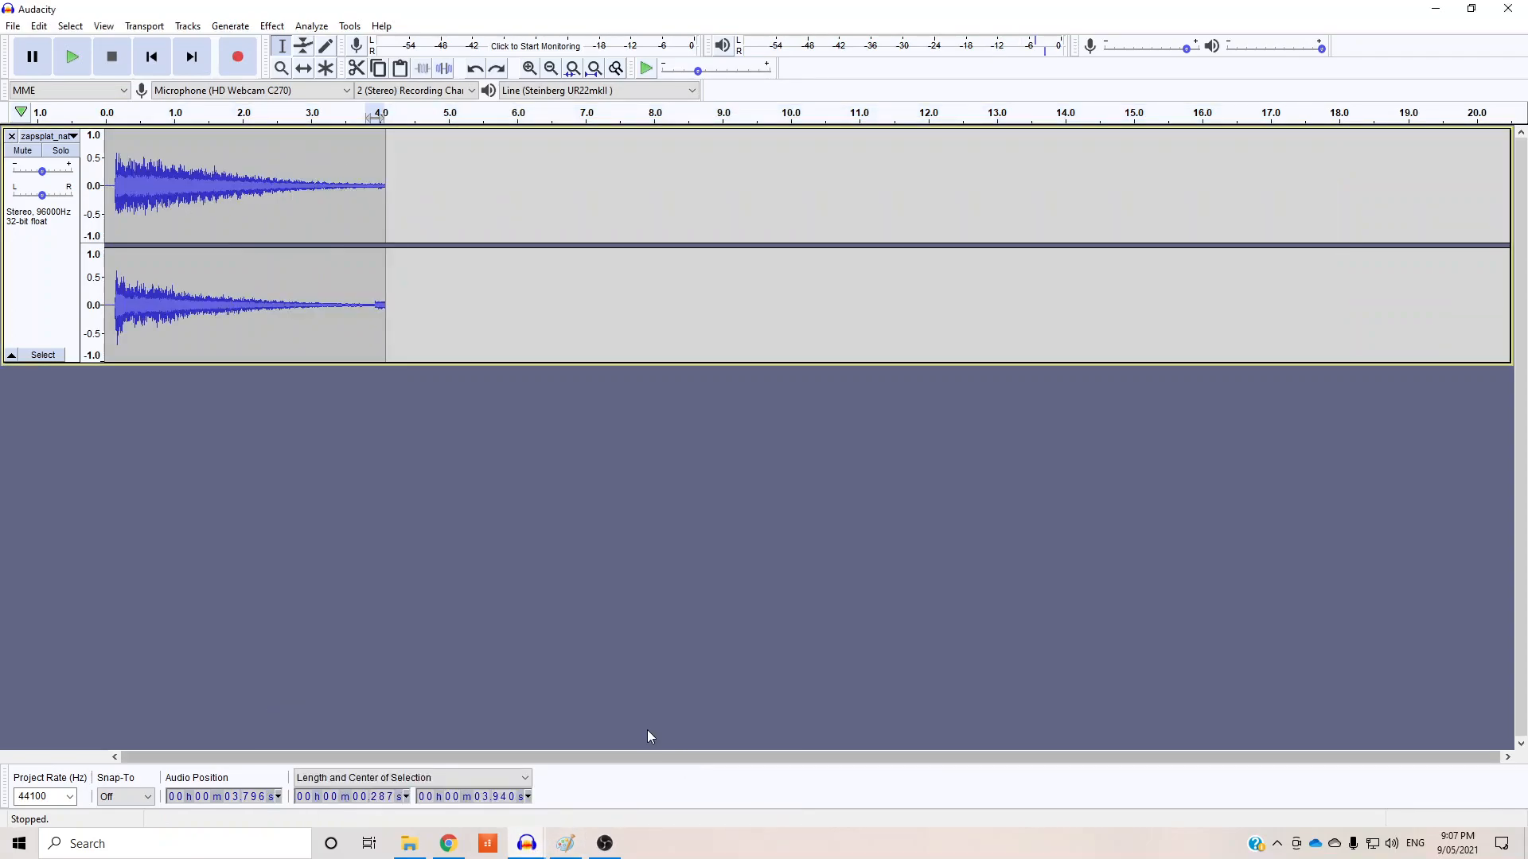
click(109, 179)
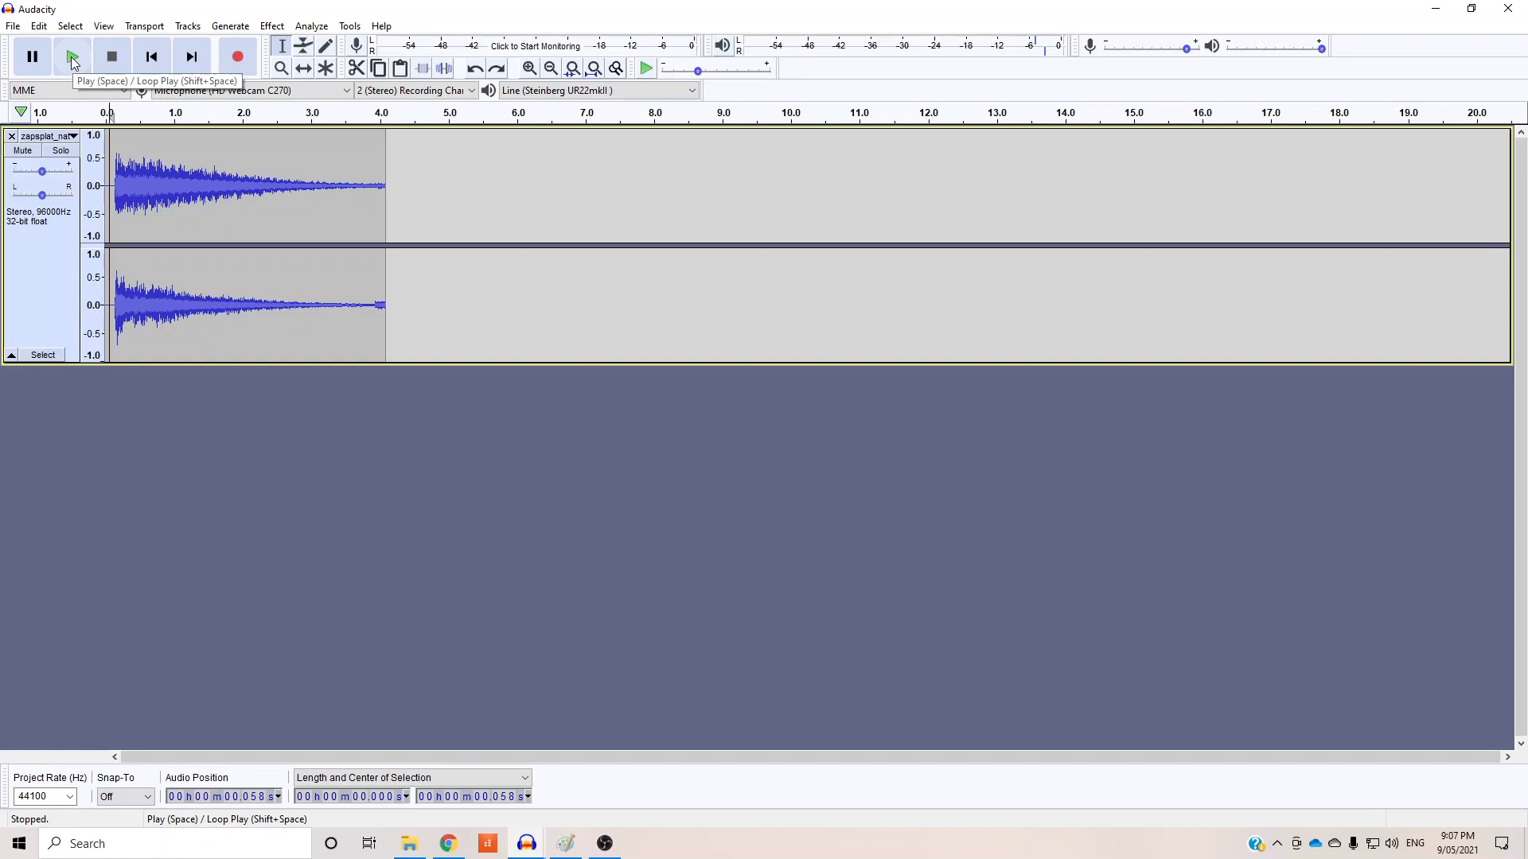
click(73, 61)
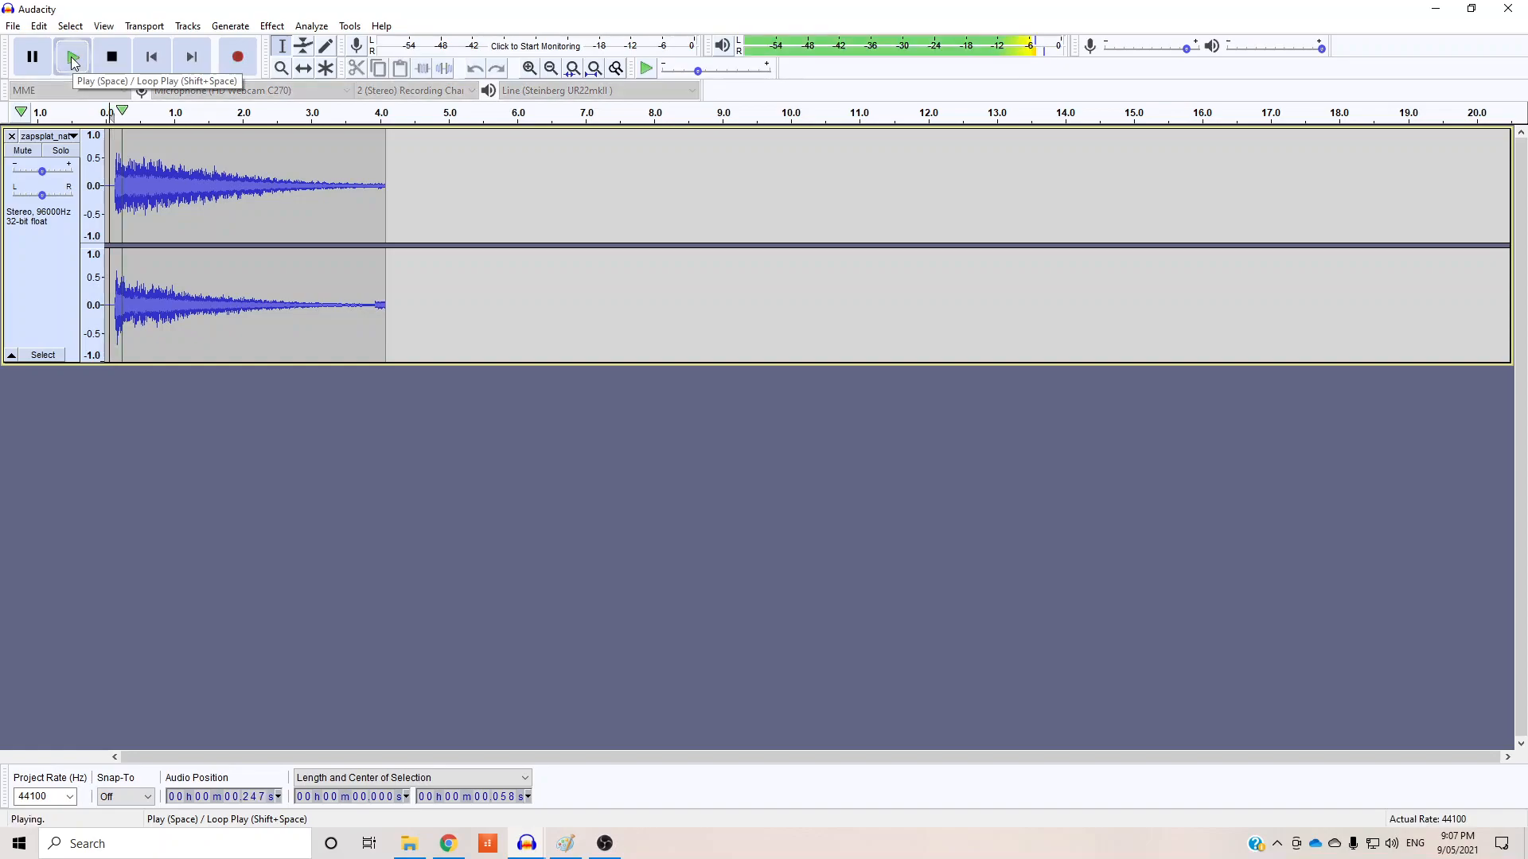
click(112, 61)
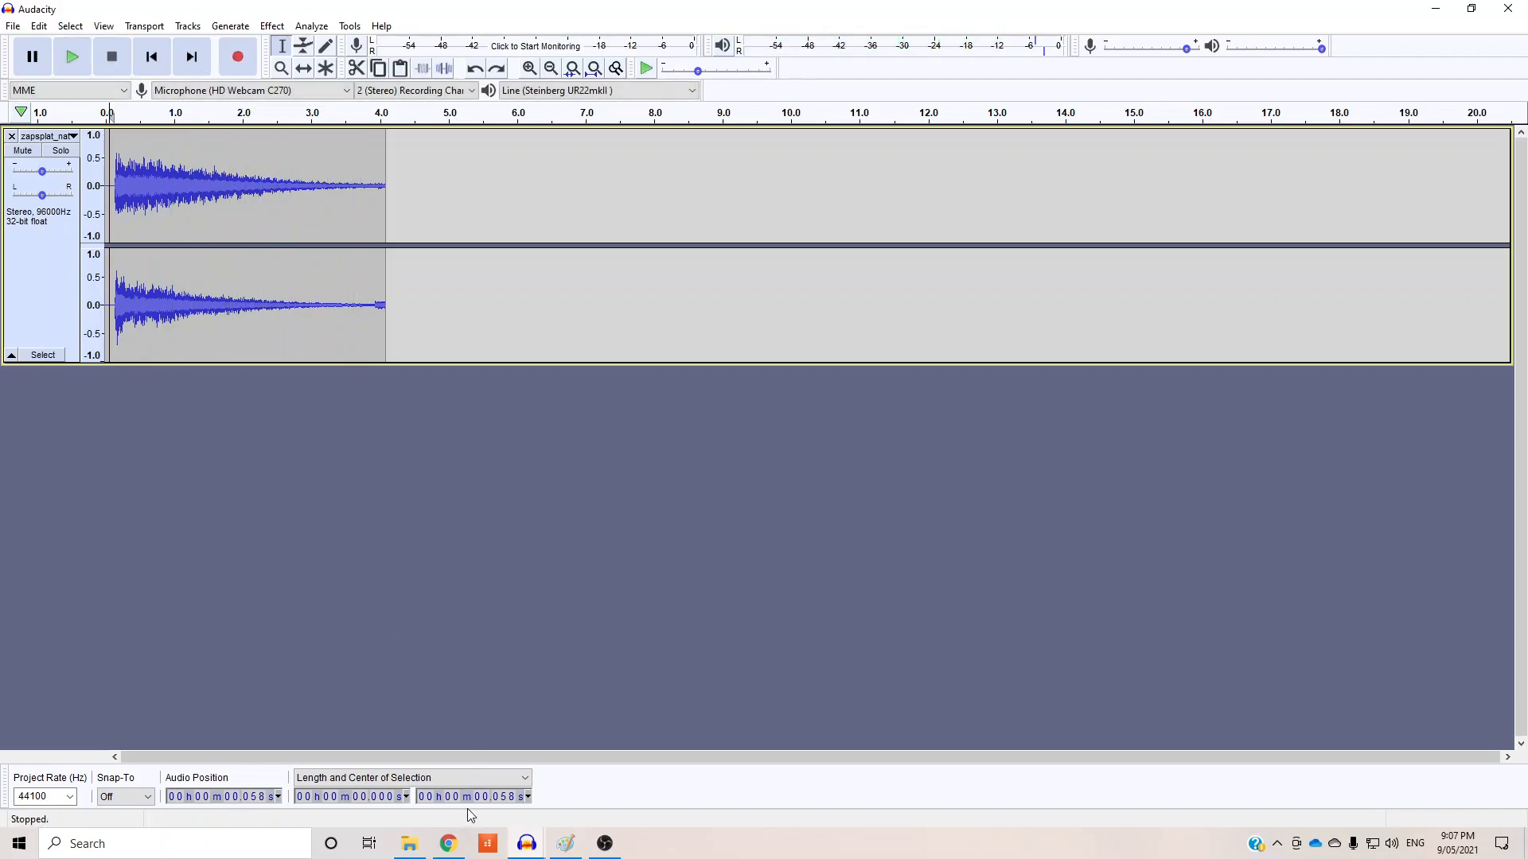
Step: Return to the long clip's project window and apply Fade Out to about the last 1.8 seconds of the clip
click(526, 843)
click(513, 794)
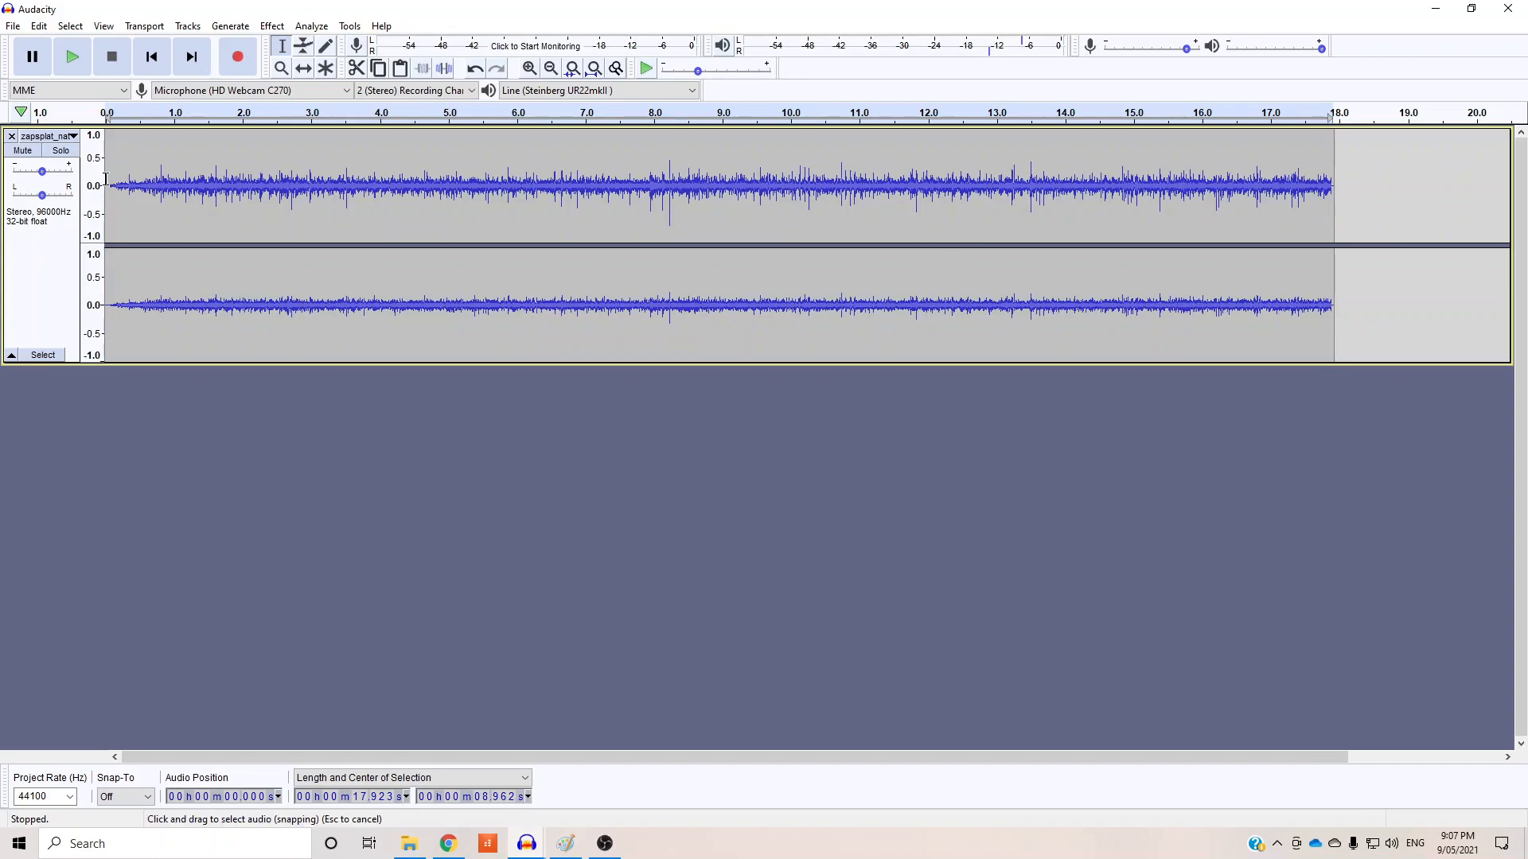
drag(1335, 195, 1209, 223)
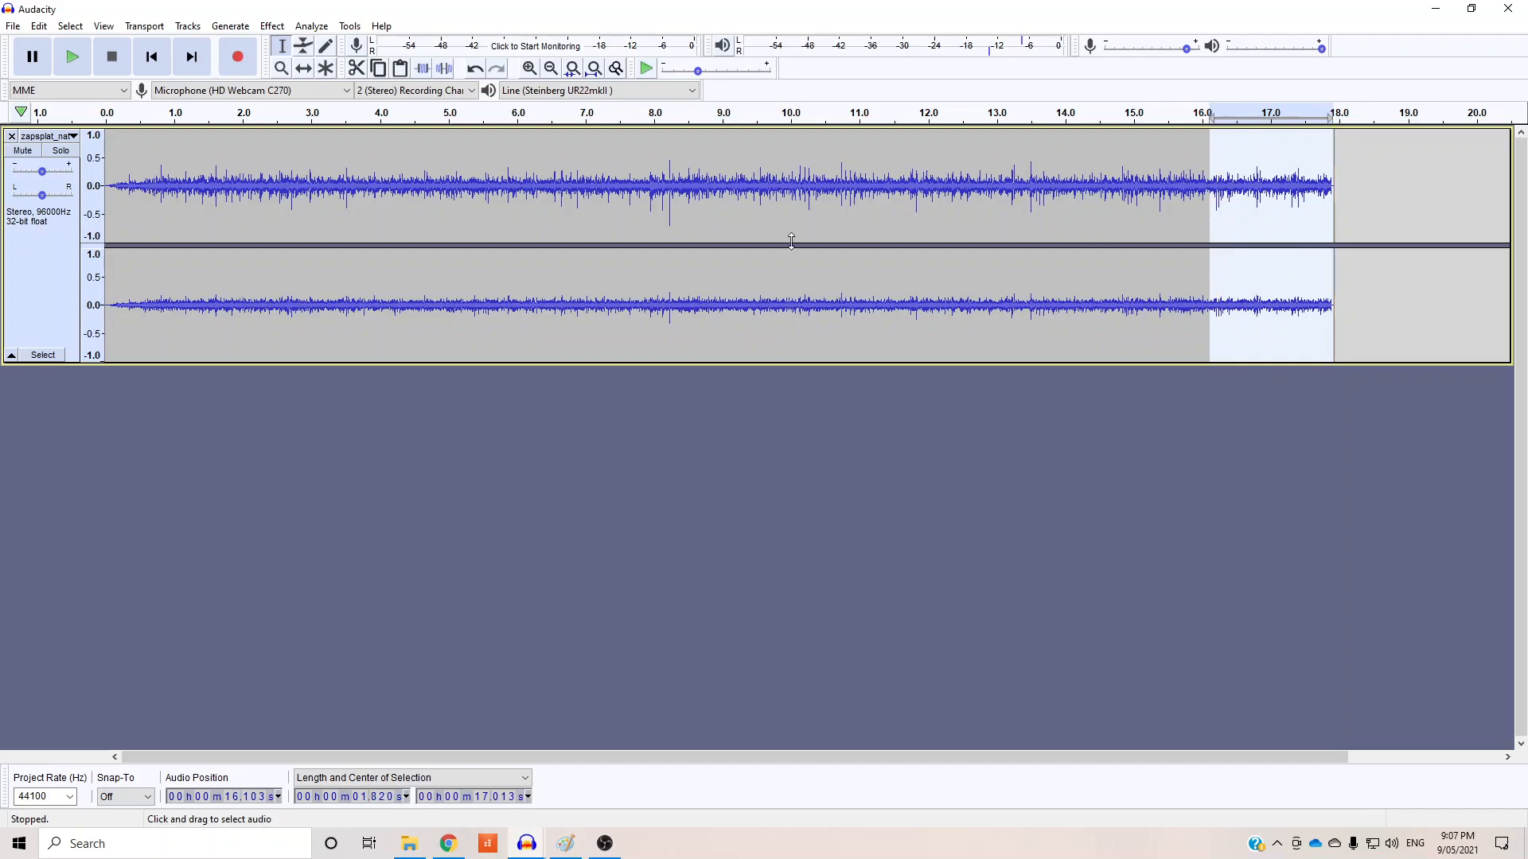
click(271, 27)
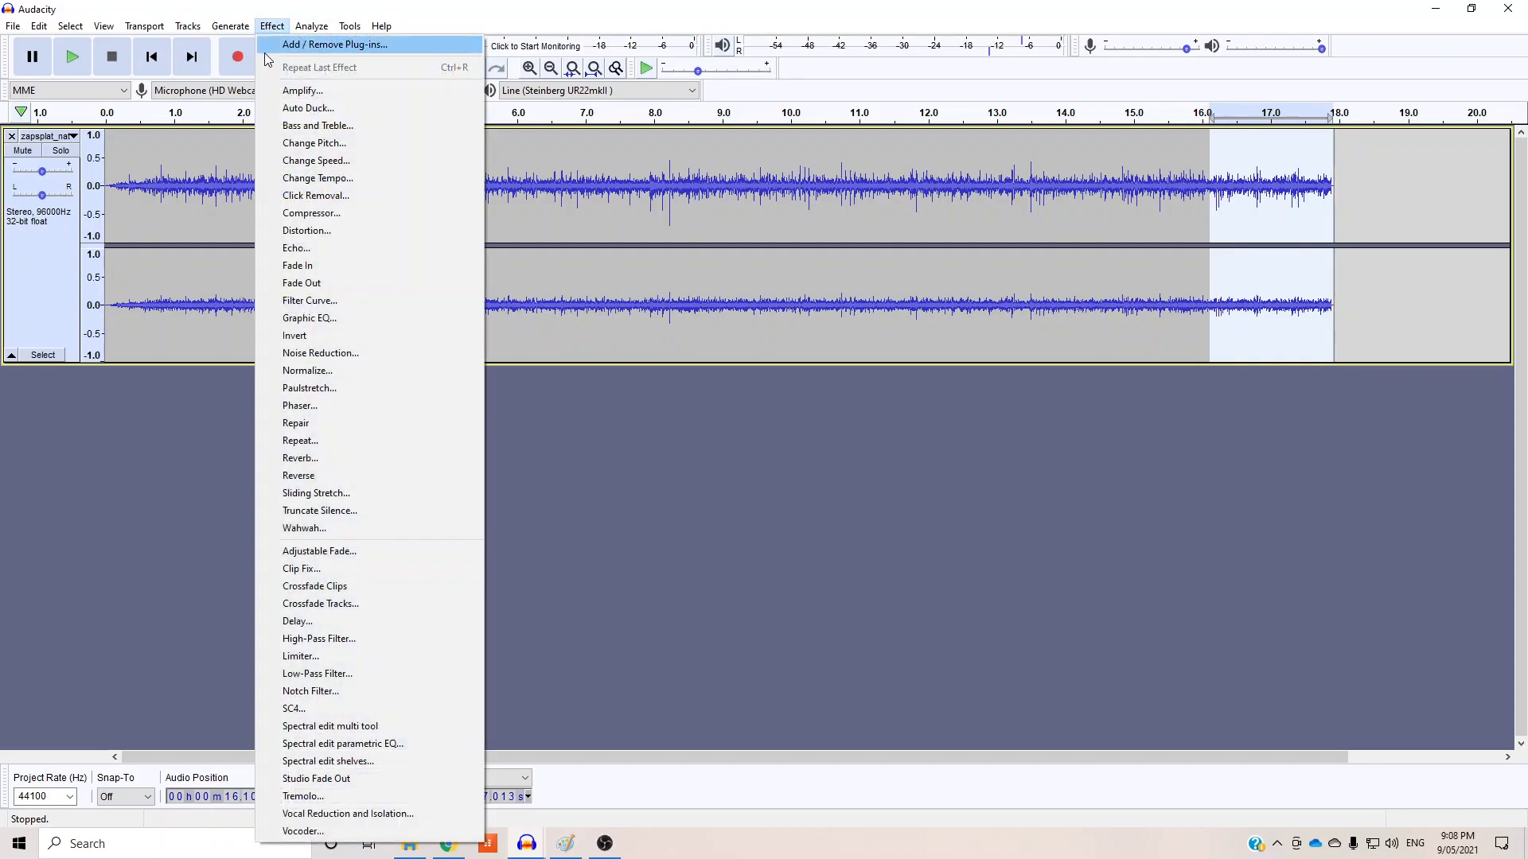
click(310, 284)
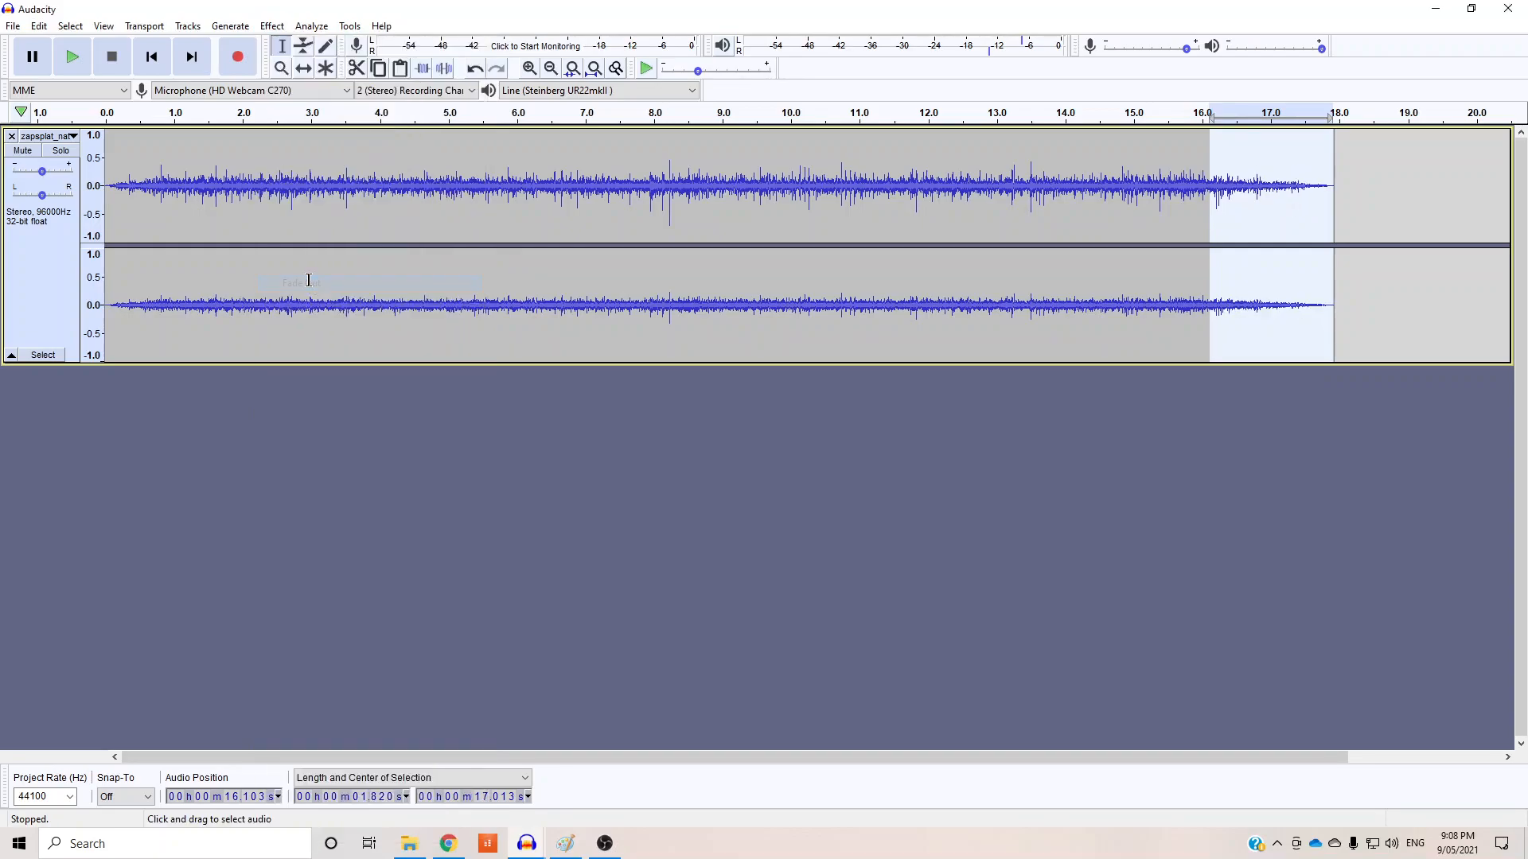
click(1284, 514)
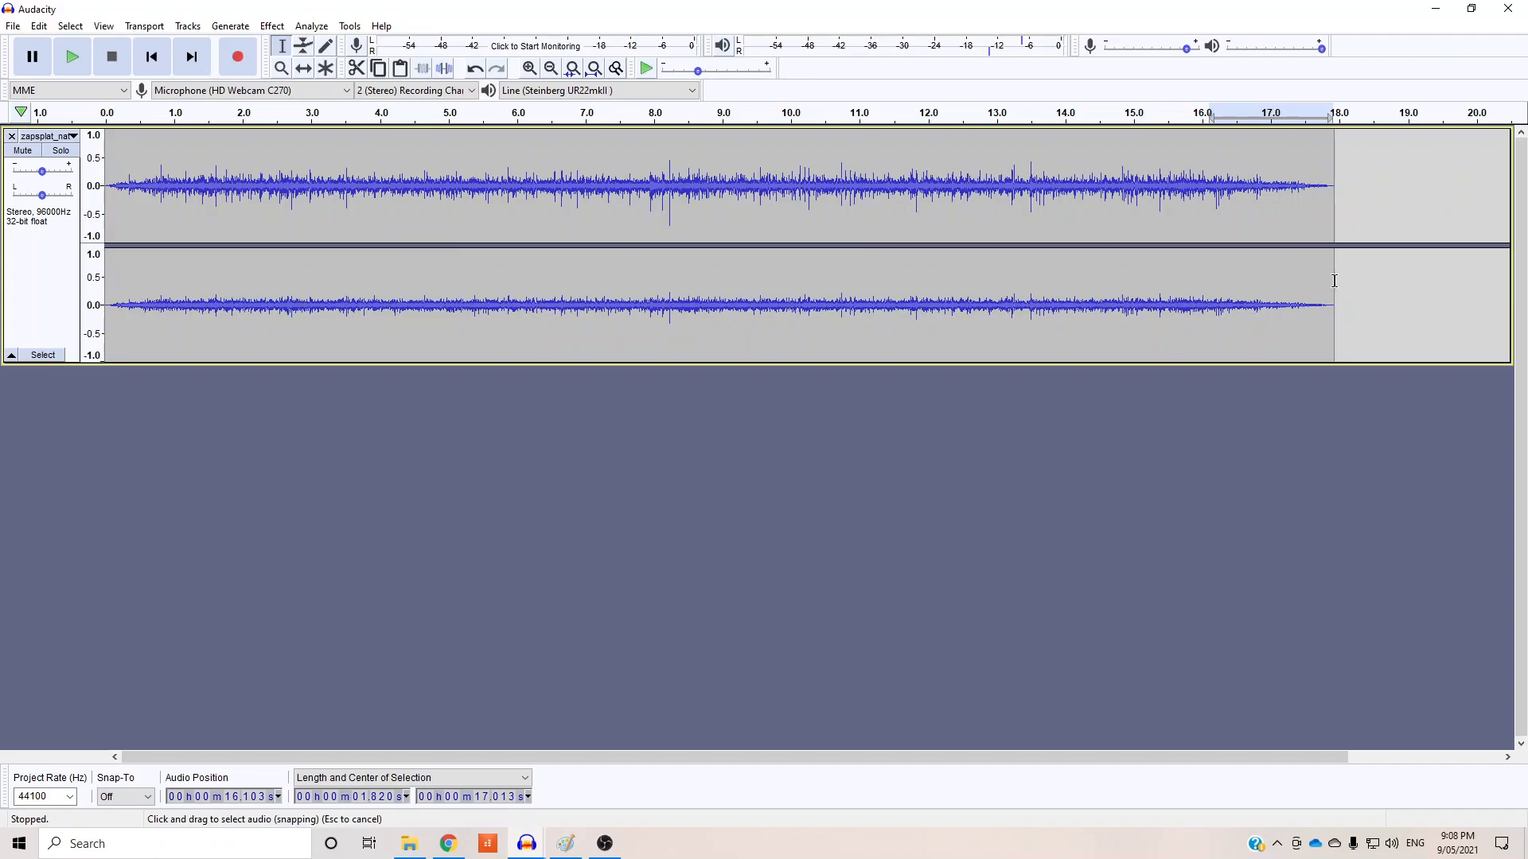
Step: Copy the entire long clip and paste it twice as new tracks below the original, each starting at 0 seconds
drag(1335, 274, 94, 281)
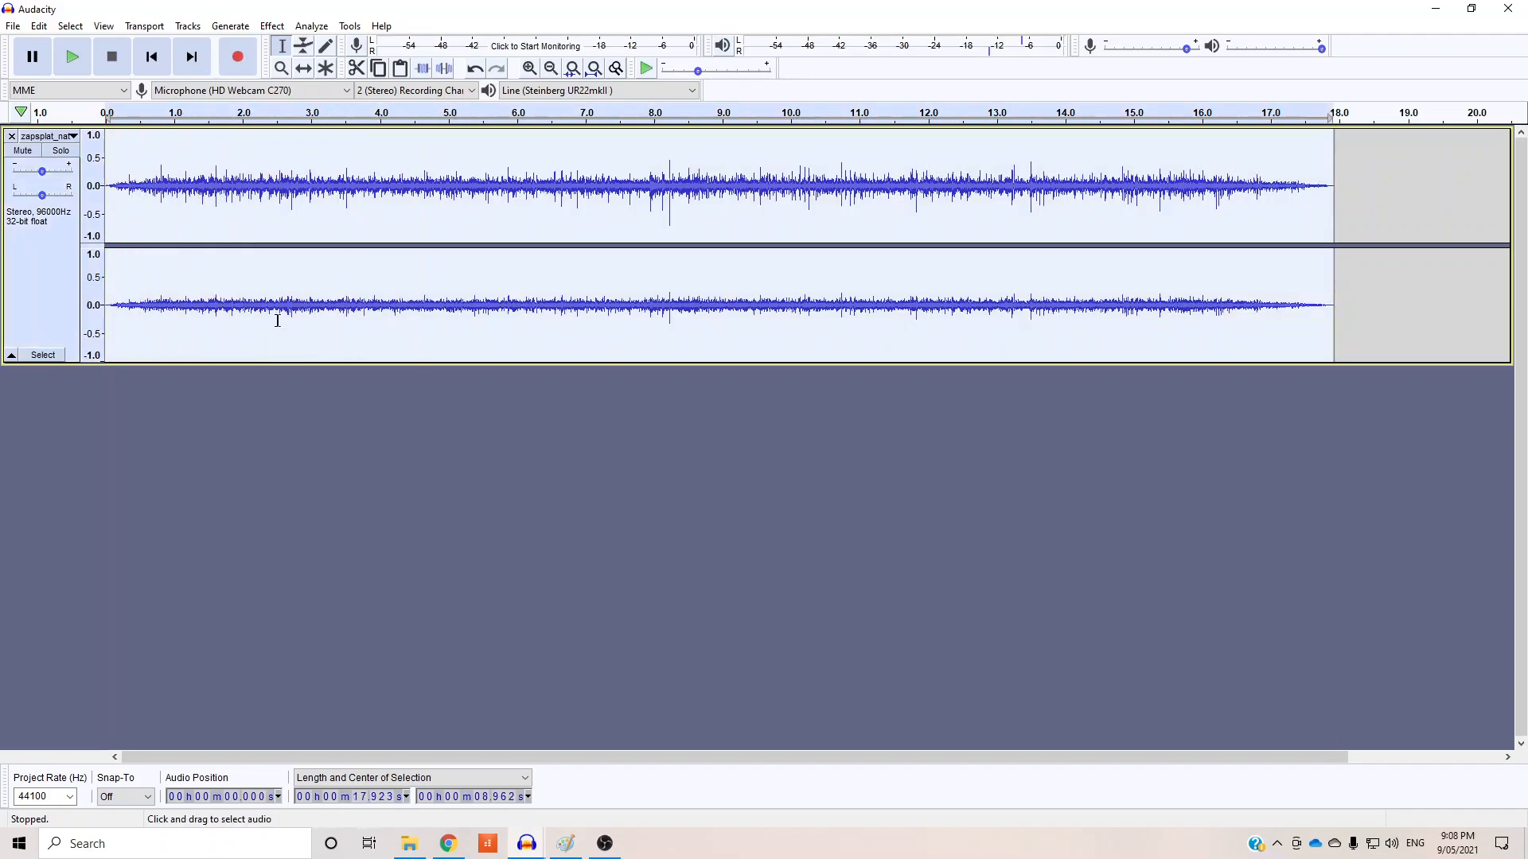
click(309, 446)
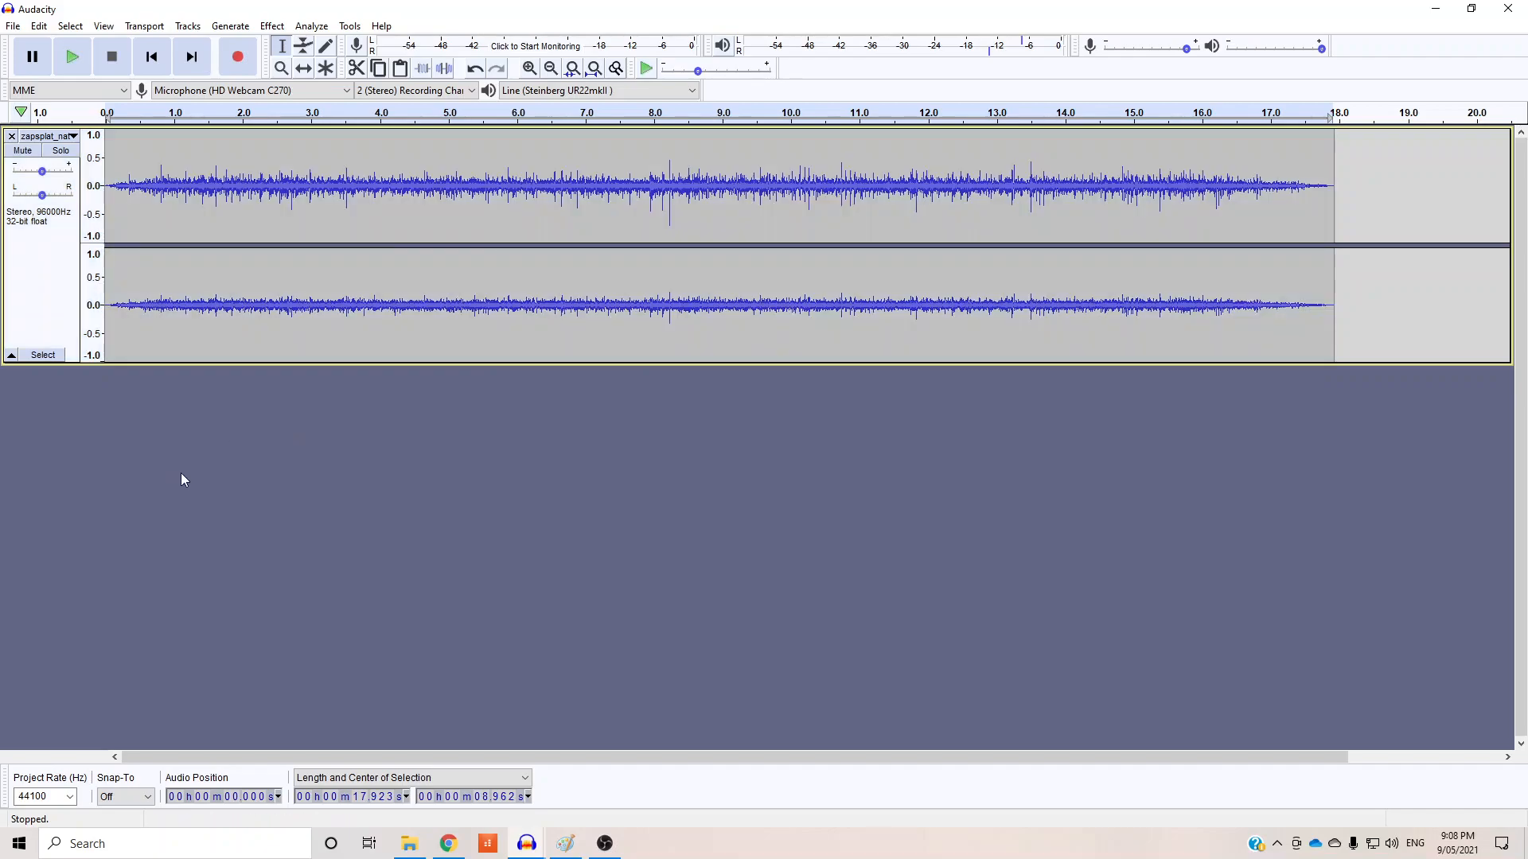
key(ctrl+v)
click(395, 676)
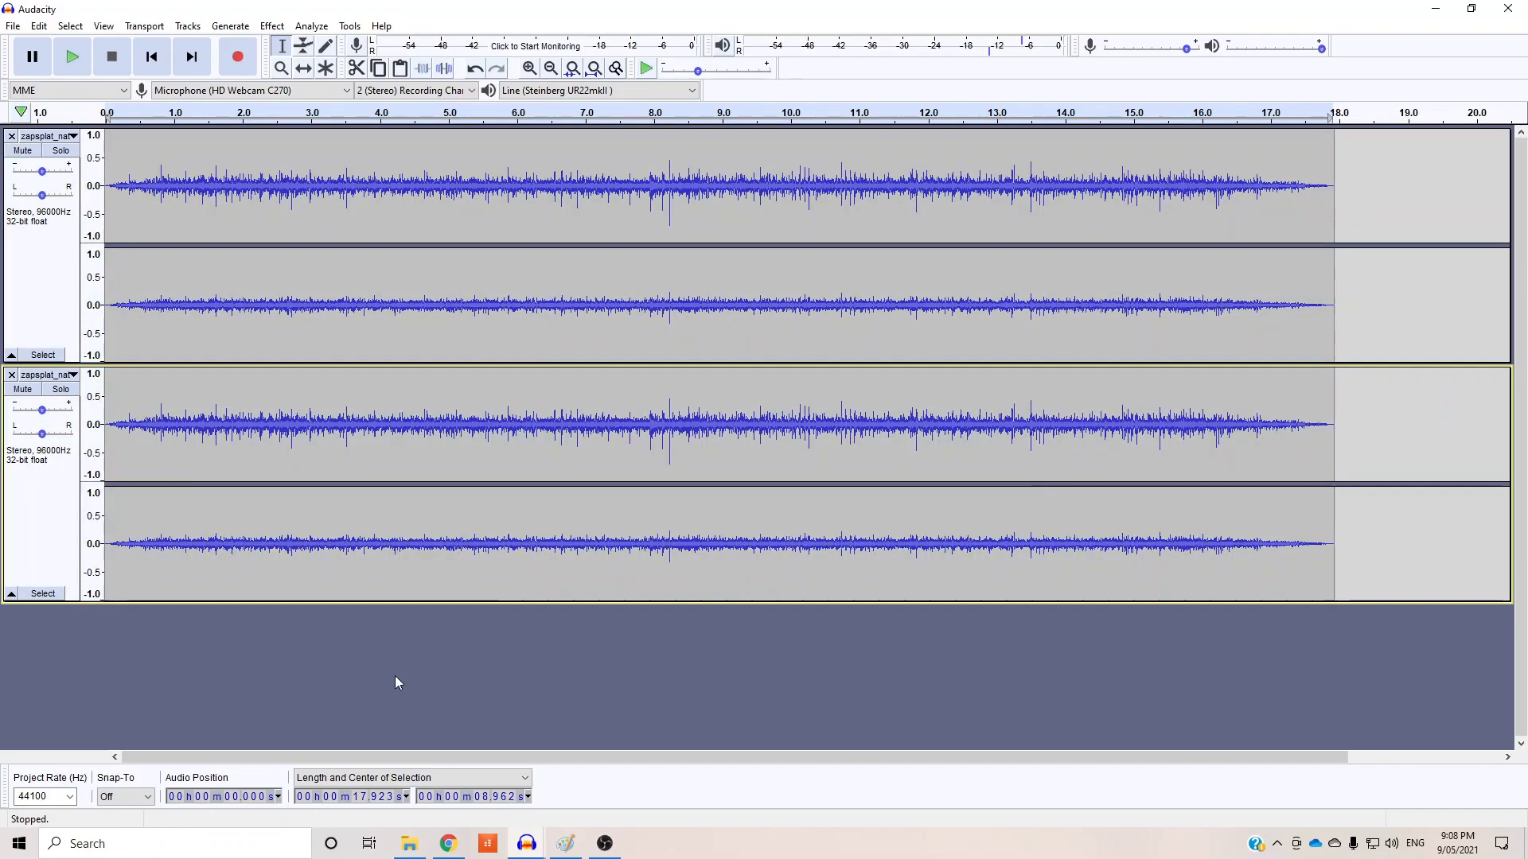
key(ctrl+v)
scroll(403, 662, down, 3)
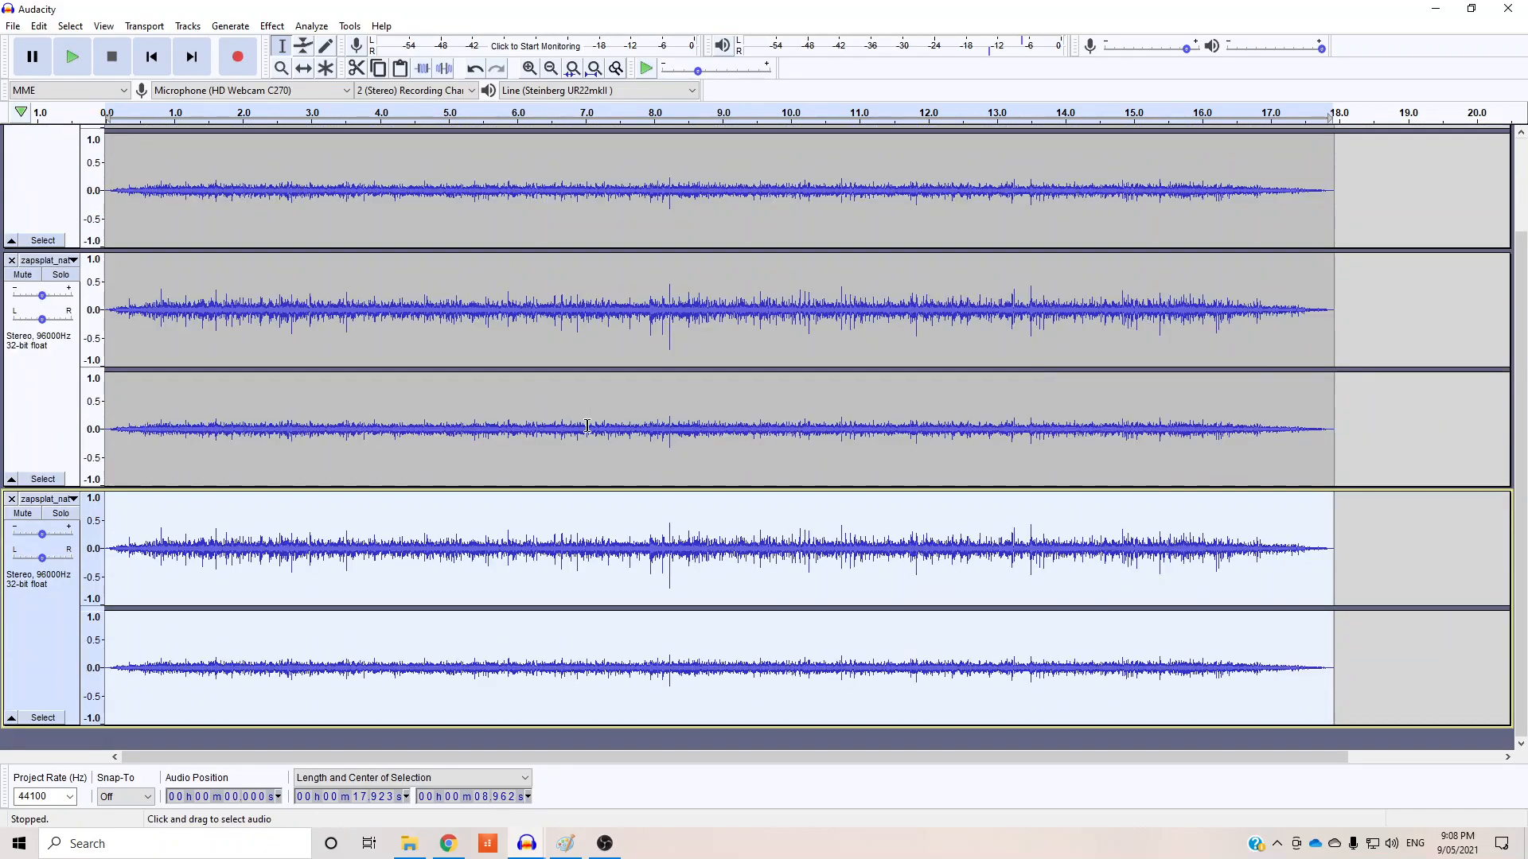
click(618, 748)
key(ctrl+v)
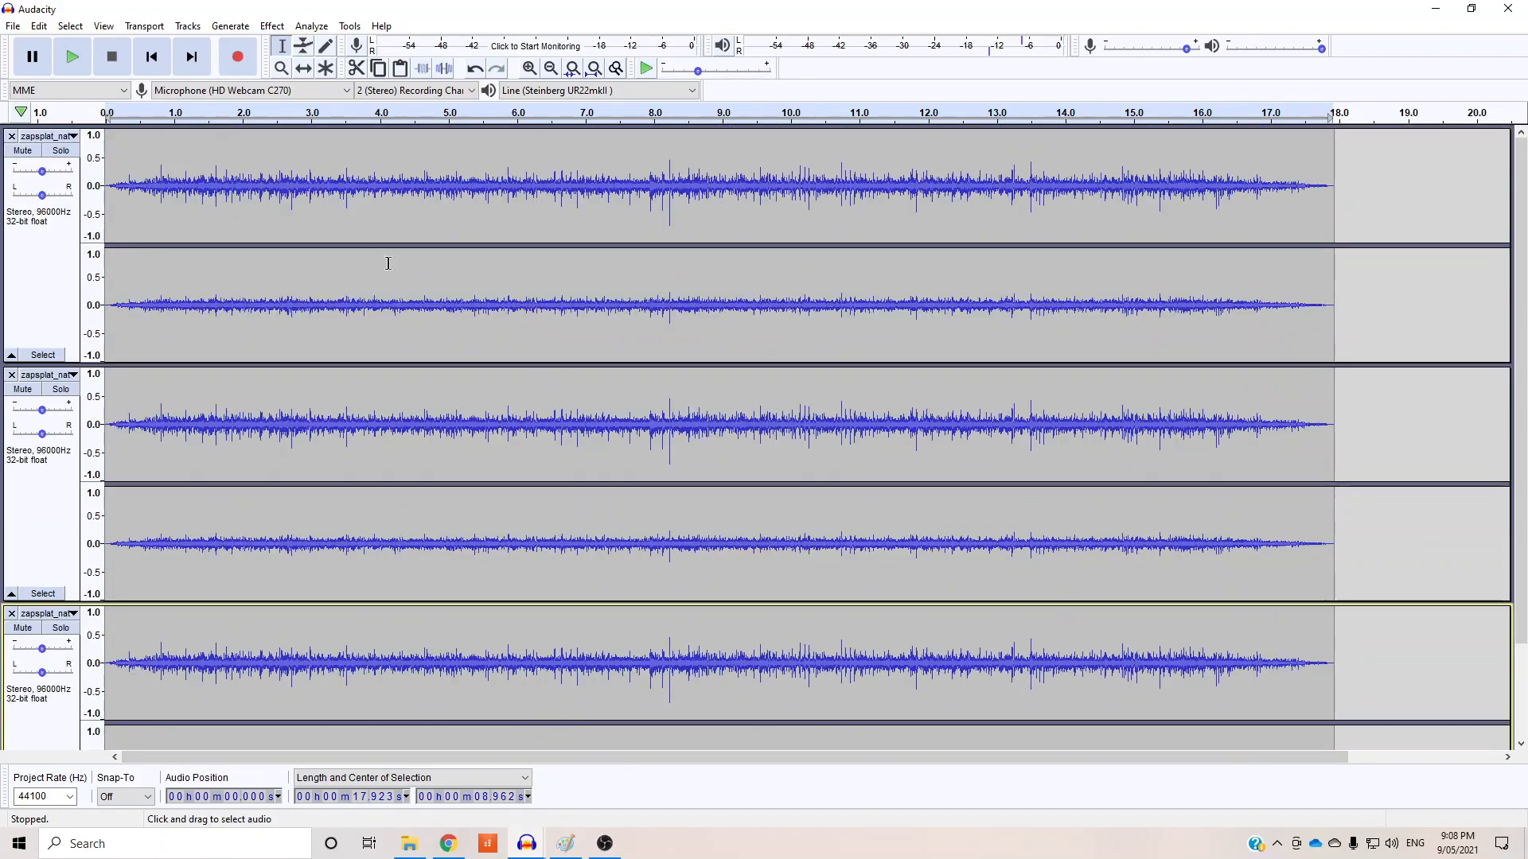
Step: Select the entire clip on the second track
mouse_move(1334, 543)
mouse_down()
mouse_move(1086, 549)
mouse_move(446, 493)
mouse_move(112, 446)
mouse_move(100, 419)
mouse_up()
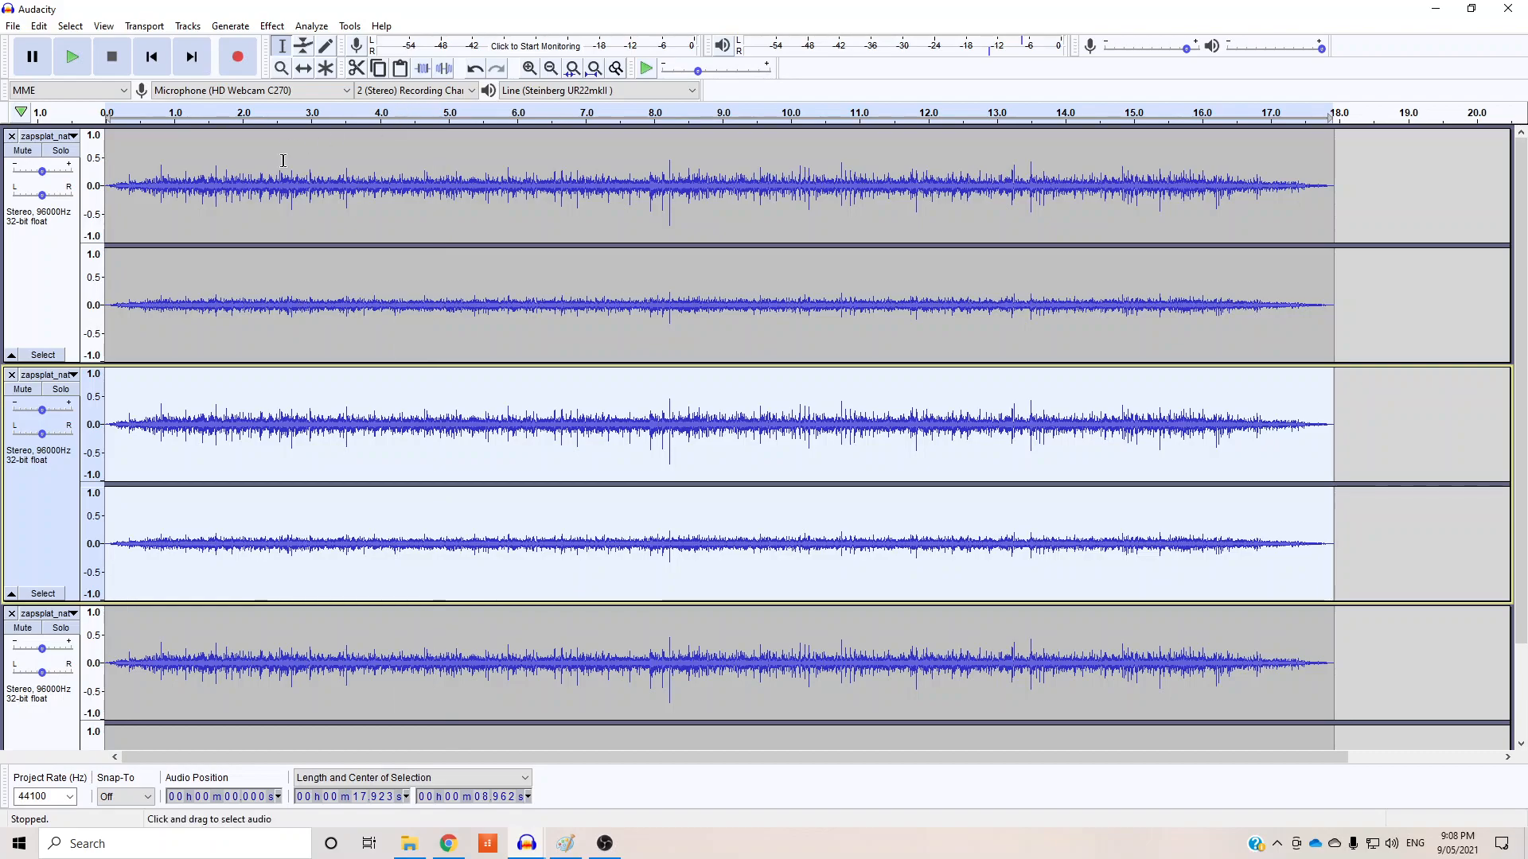
click(270, 25)
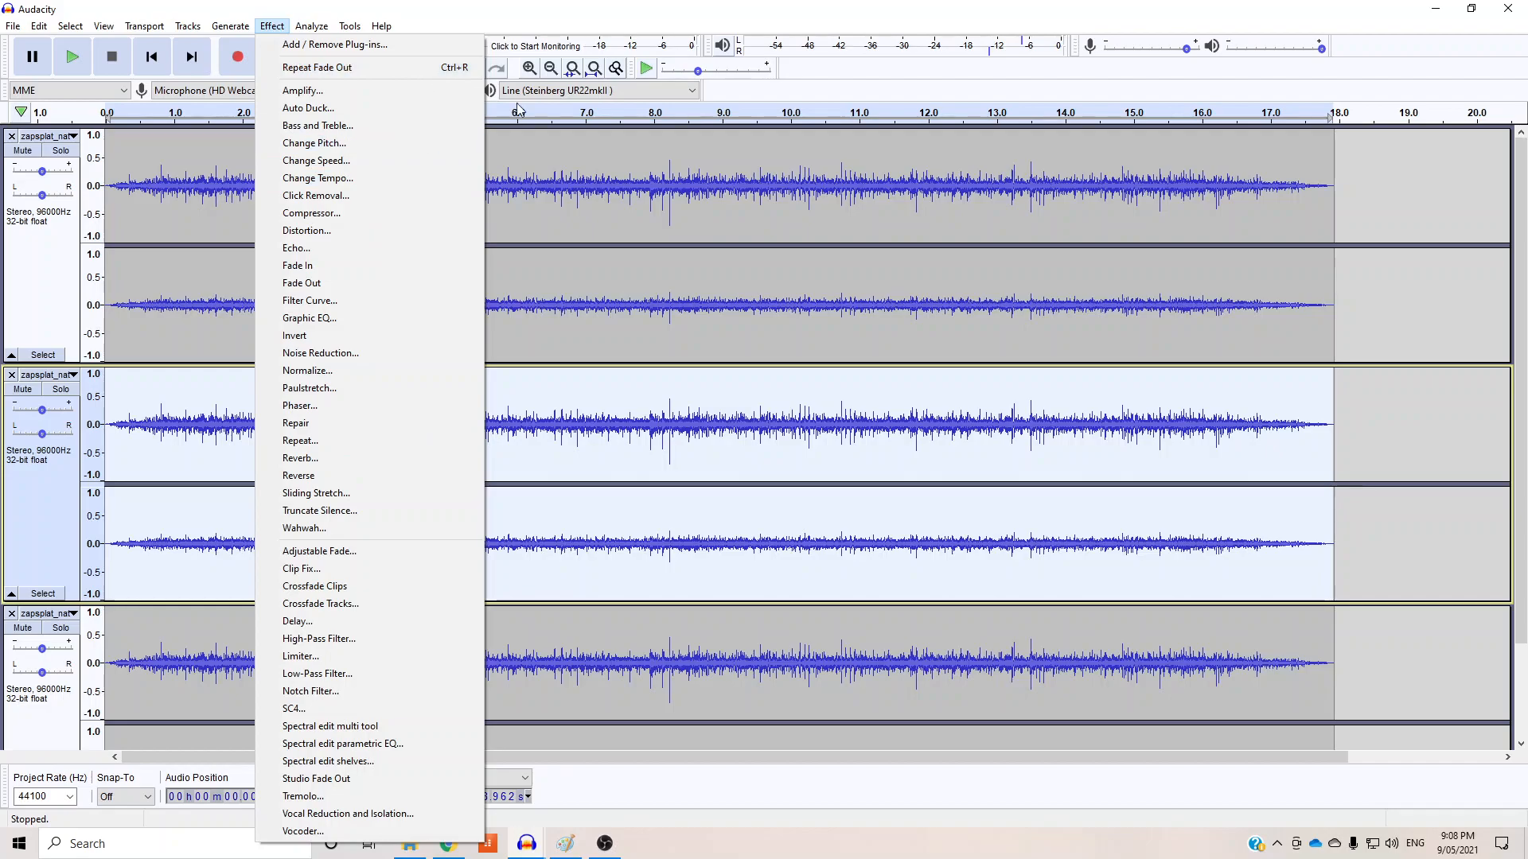
click(491, 119)
Step: Apply Change Speed to the selected second-track clip with a speed multiplier of 2.000
click(271, 25)
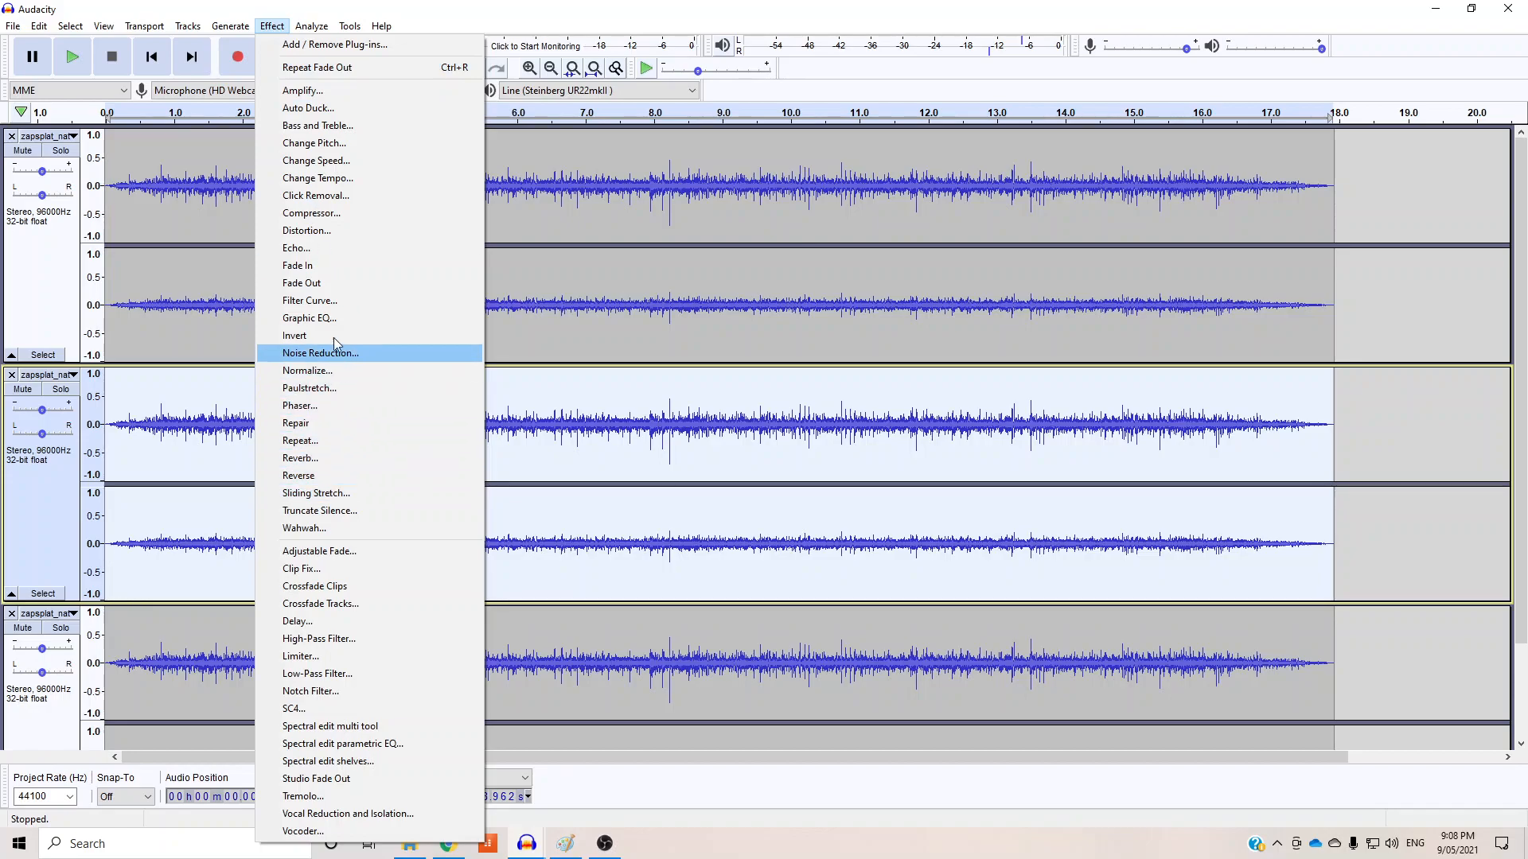
click(344, 161)
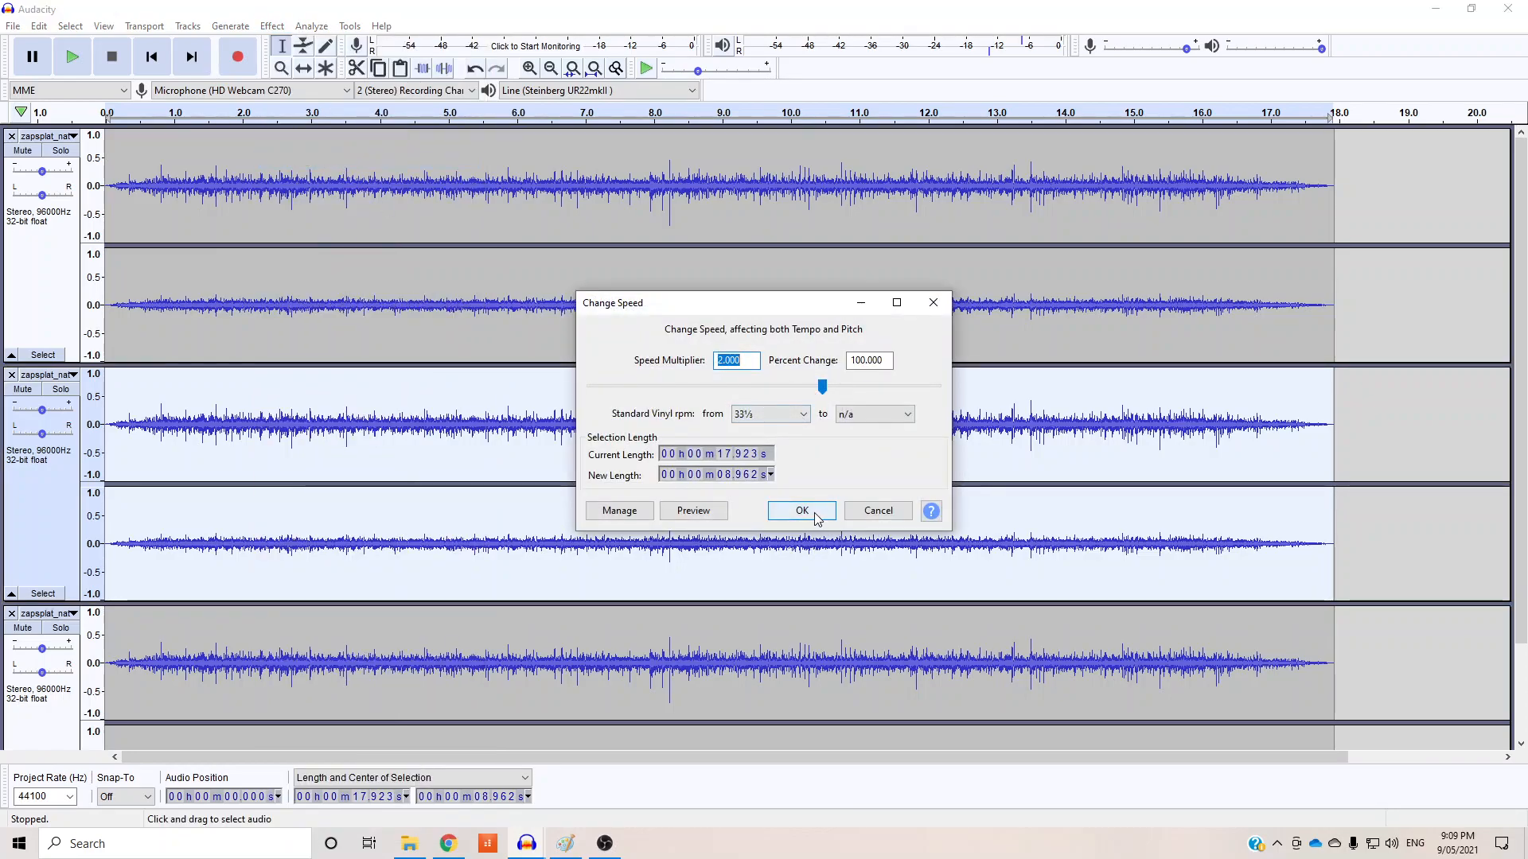
click(817, 518)
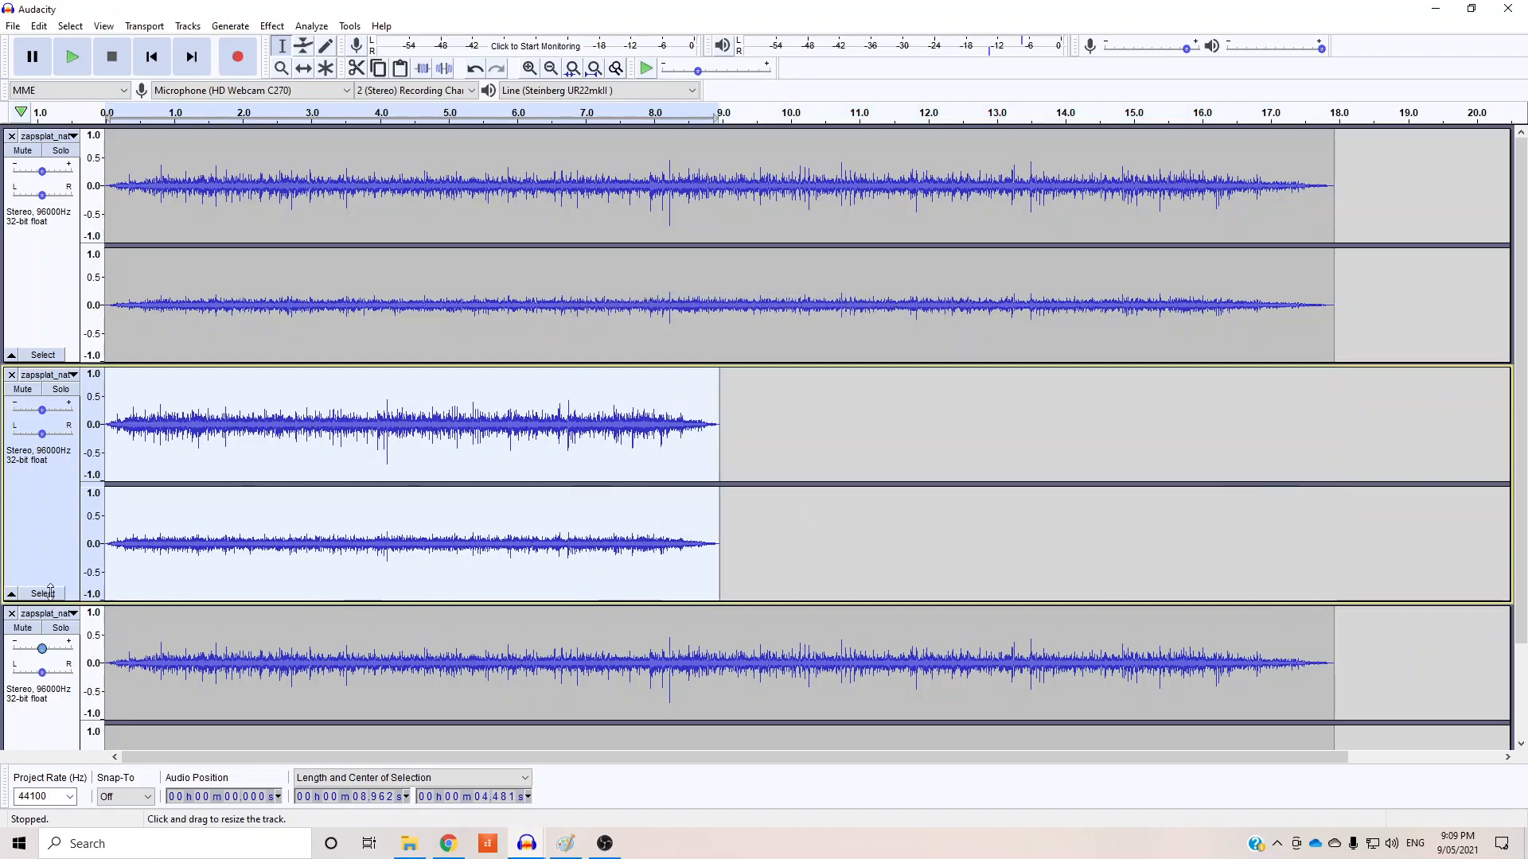
Step: Listen to the sped-up second track in solo and undo the speed change
click(62, 390)
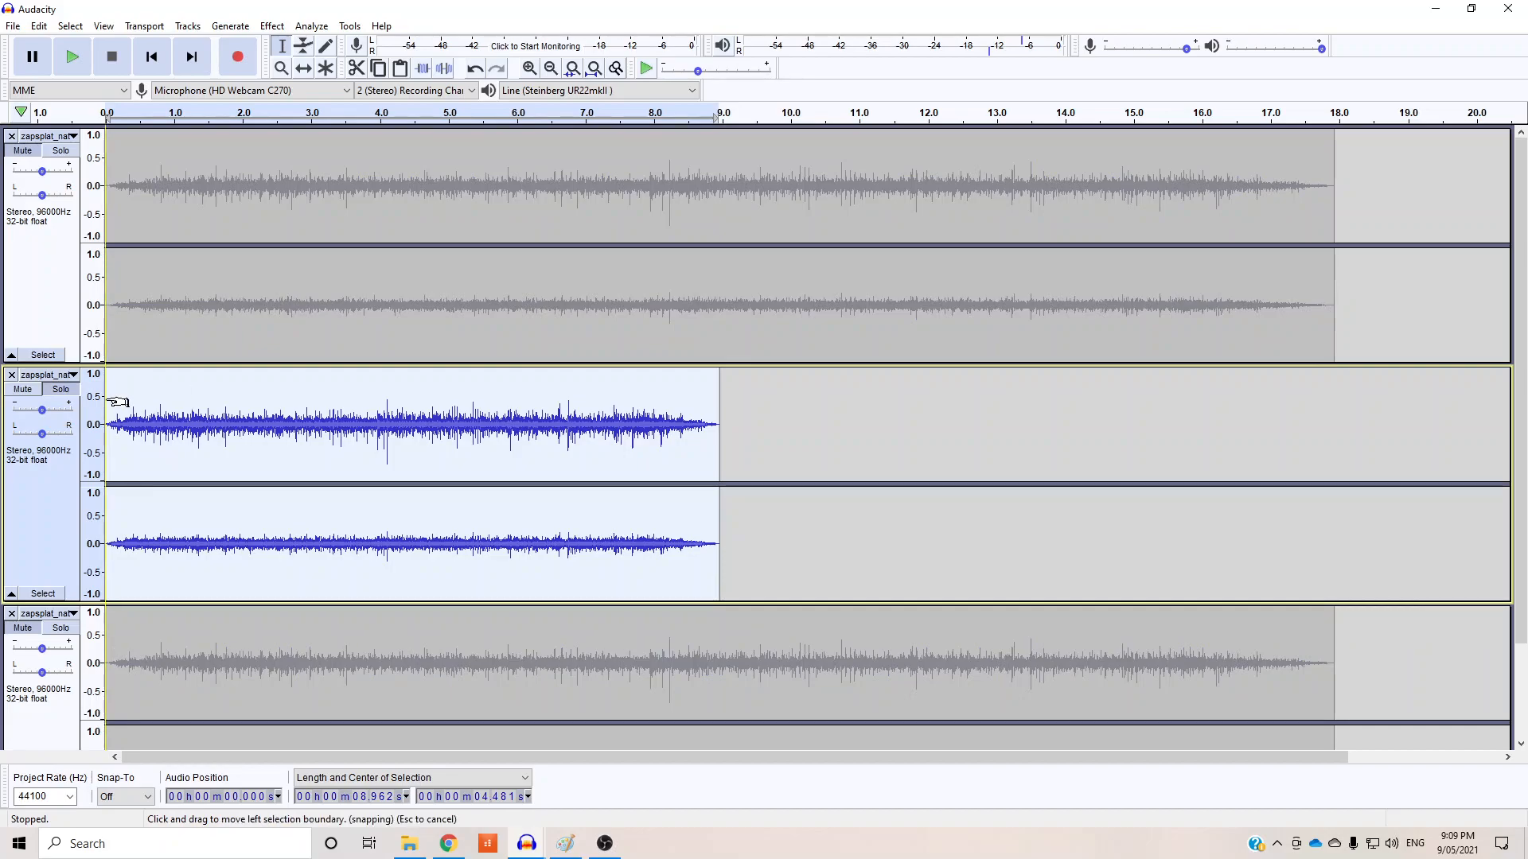
click(72, 56)
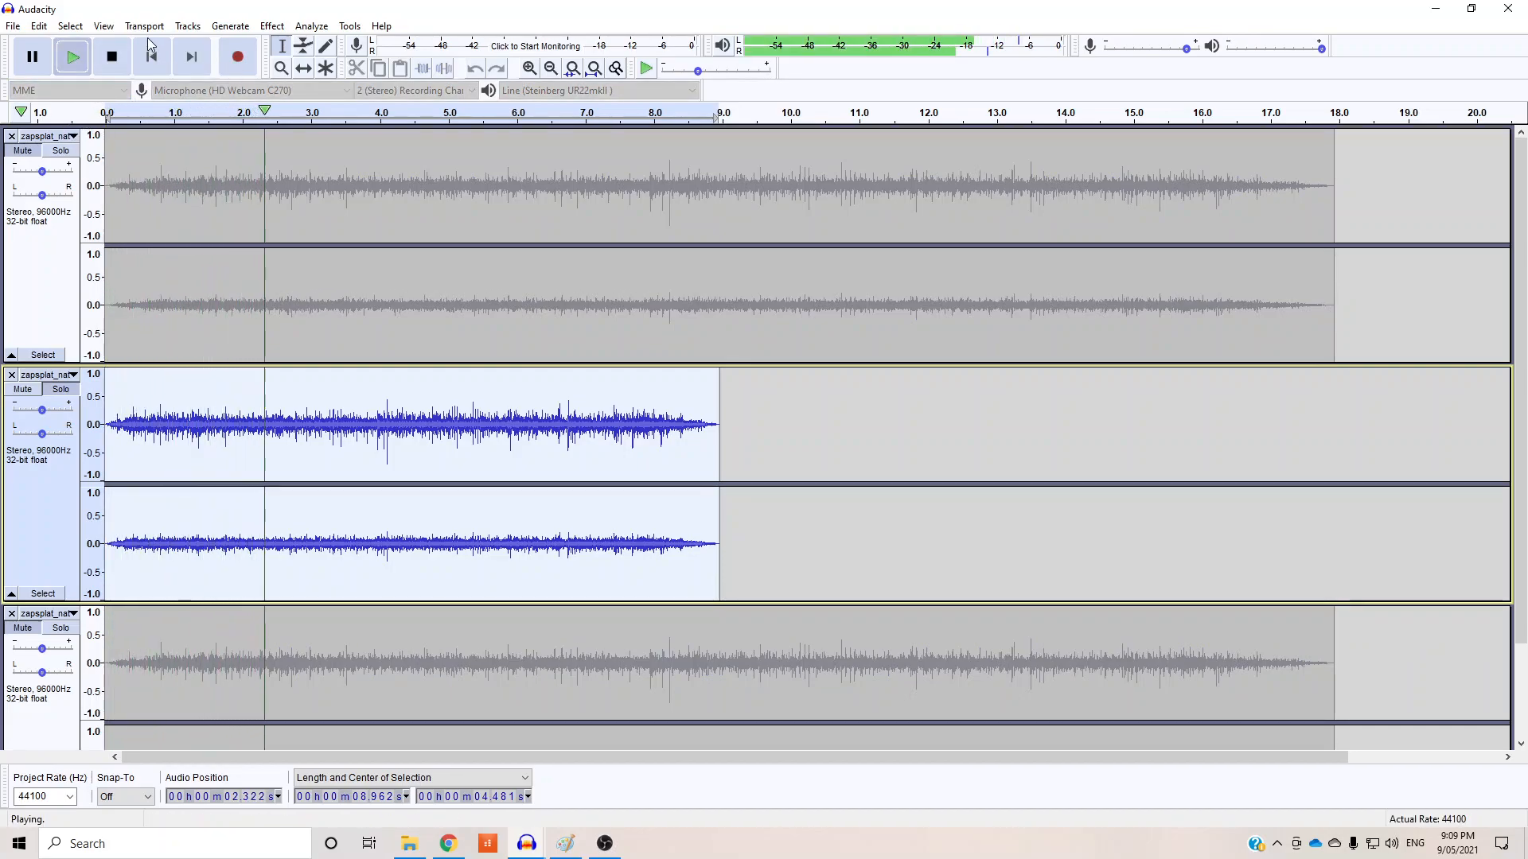
click(112, 58)
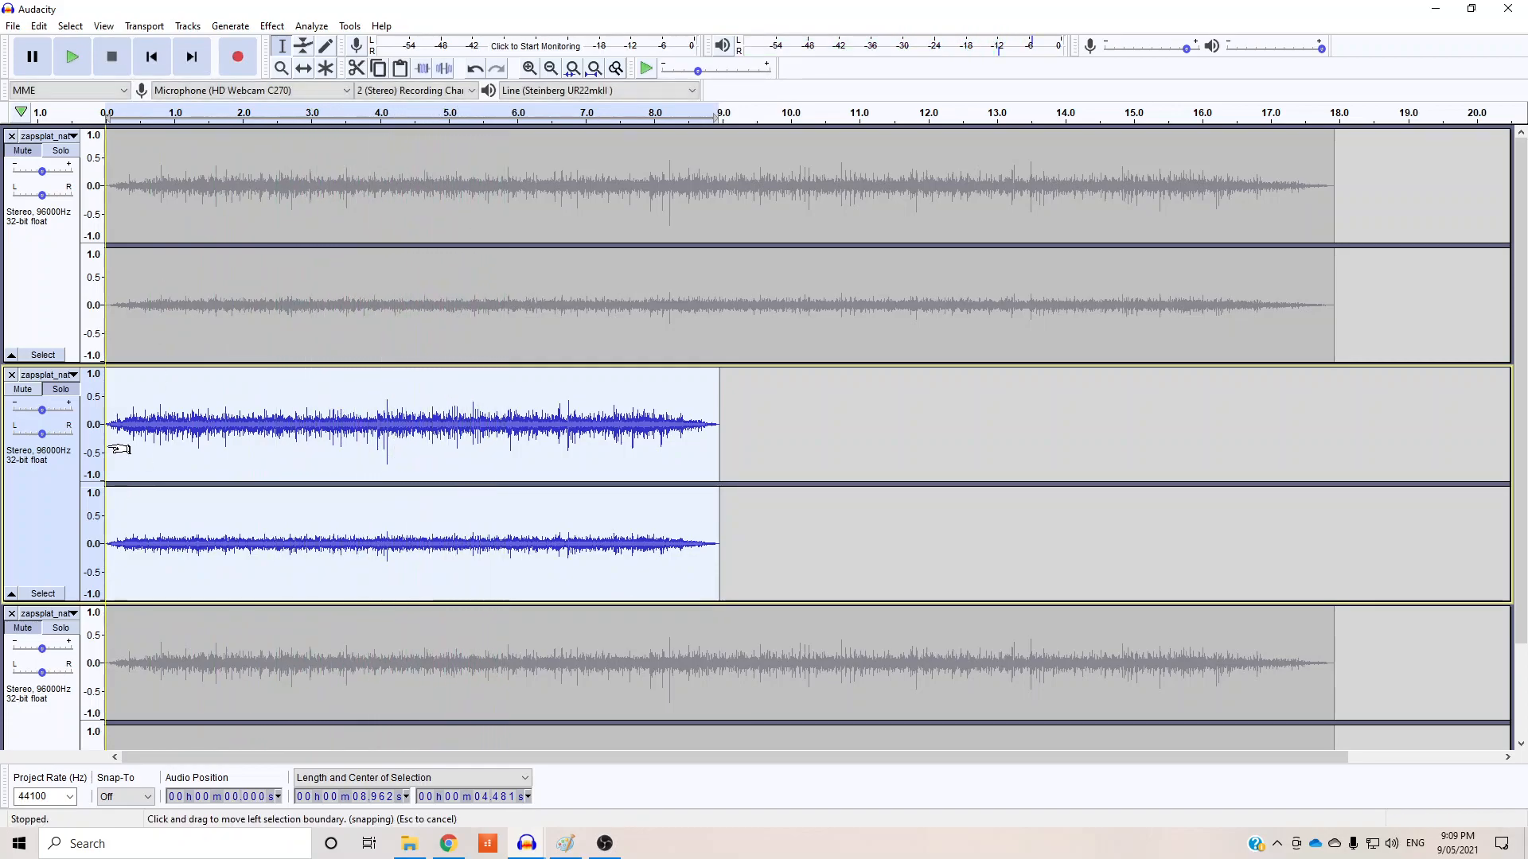
key(ctrl+z)
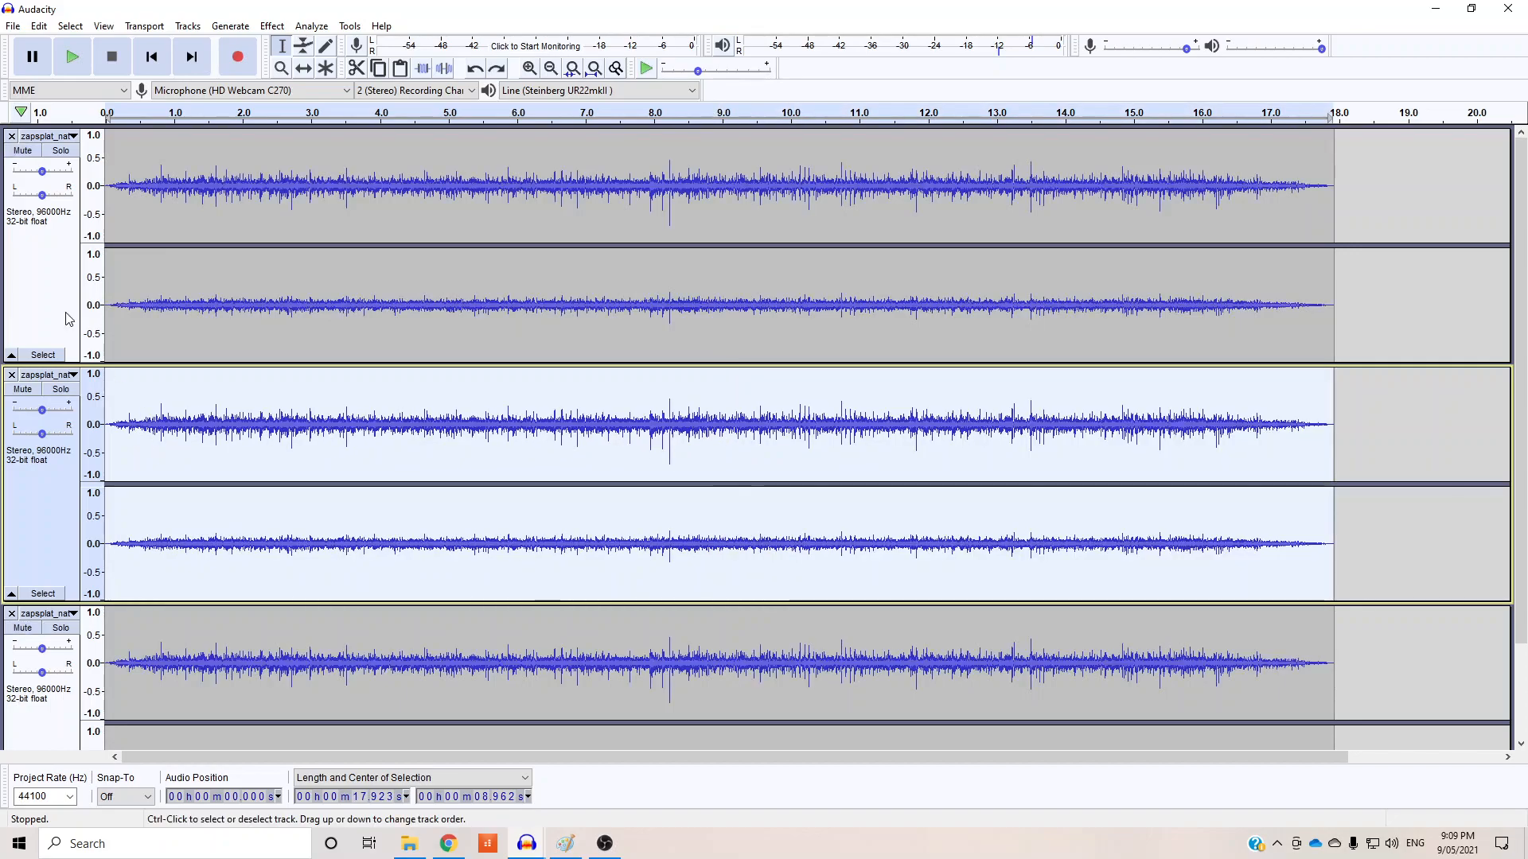
Step: Open Graphic EQ for the selected second-track clip and raise the highest bands, up to 20 kHz, to 0 dB
click(271, 25)
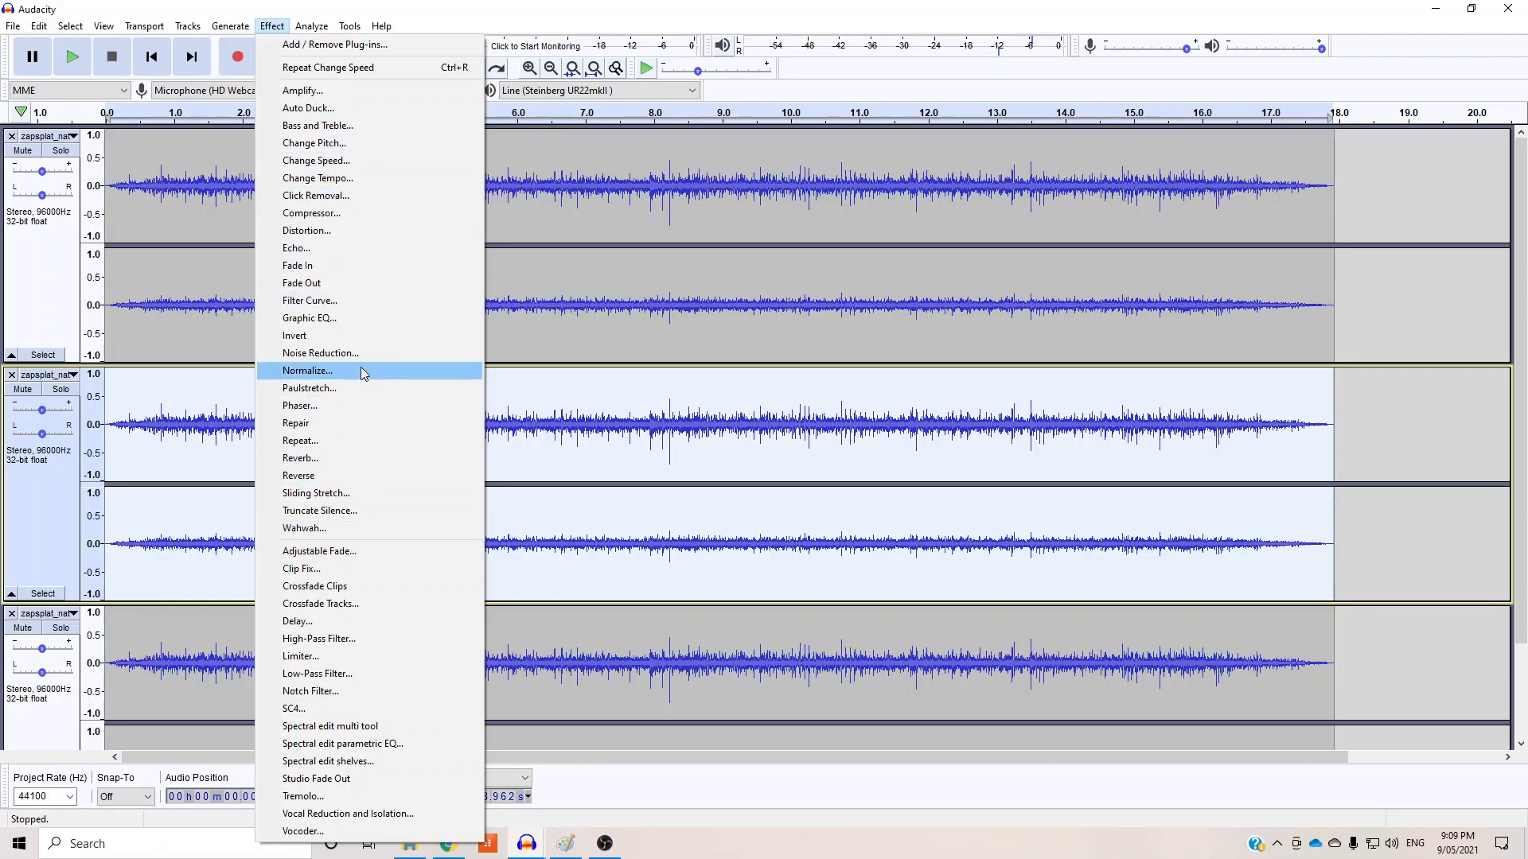
click(316, 322)
mouse_move(729, 322)
mouse_down()
mouse_move(765, 323)
mouse_move(752, 304)
mouse_move(729, 312)
mouse_up()
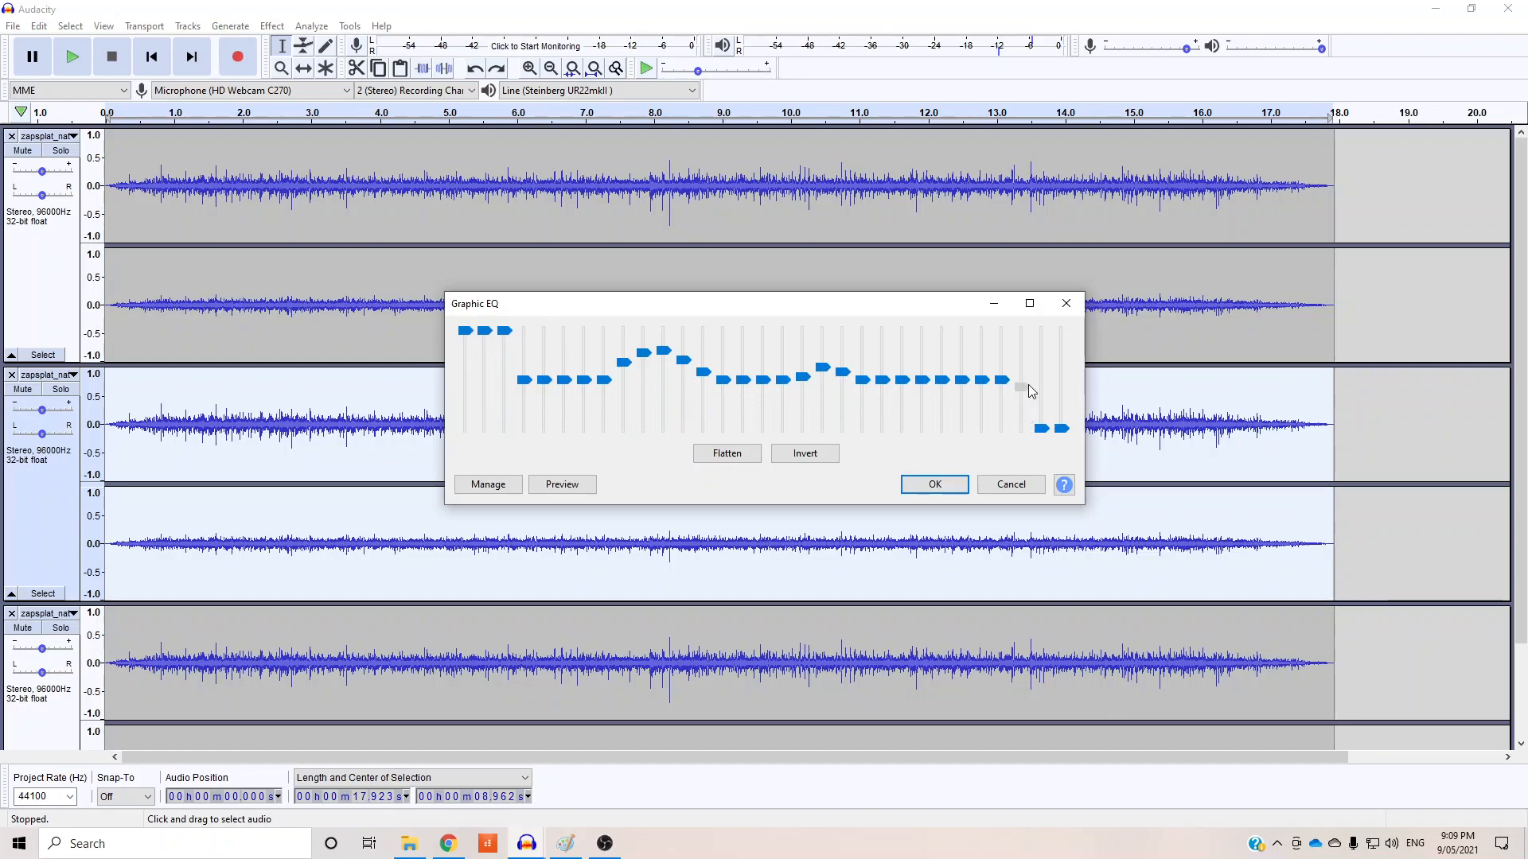
drag(1042, 426, 1062, 379)
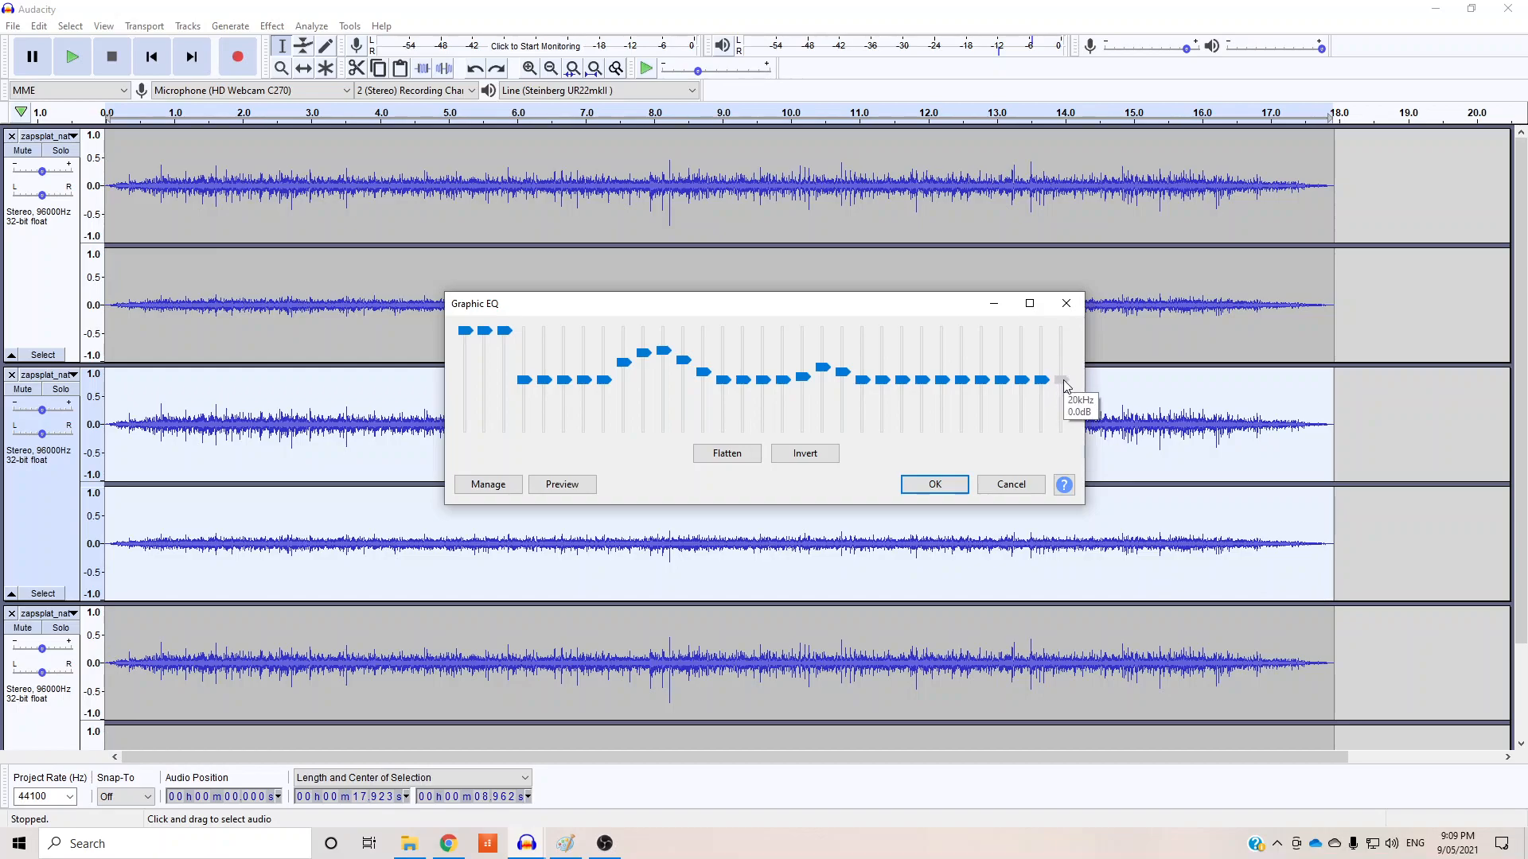
drag(458, 331, 470, 305)
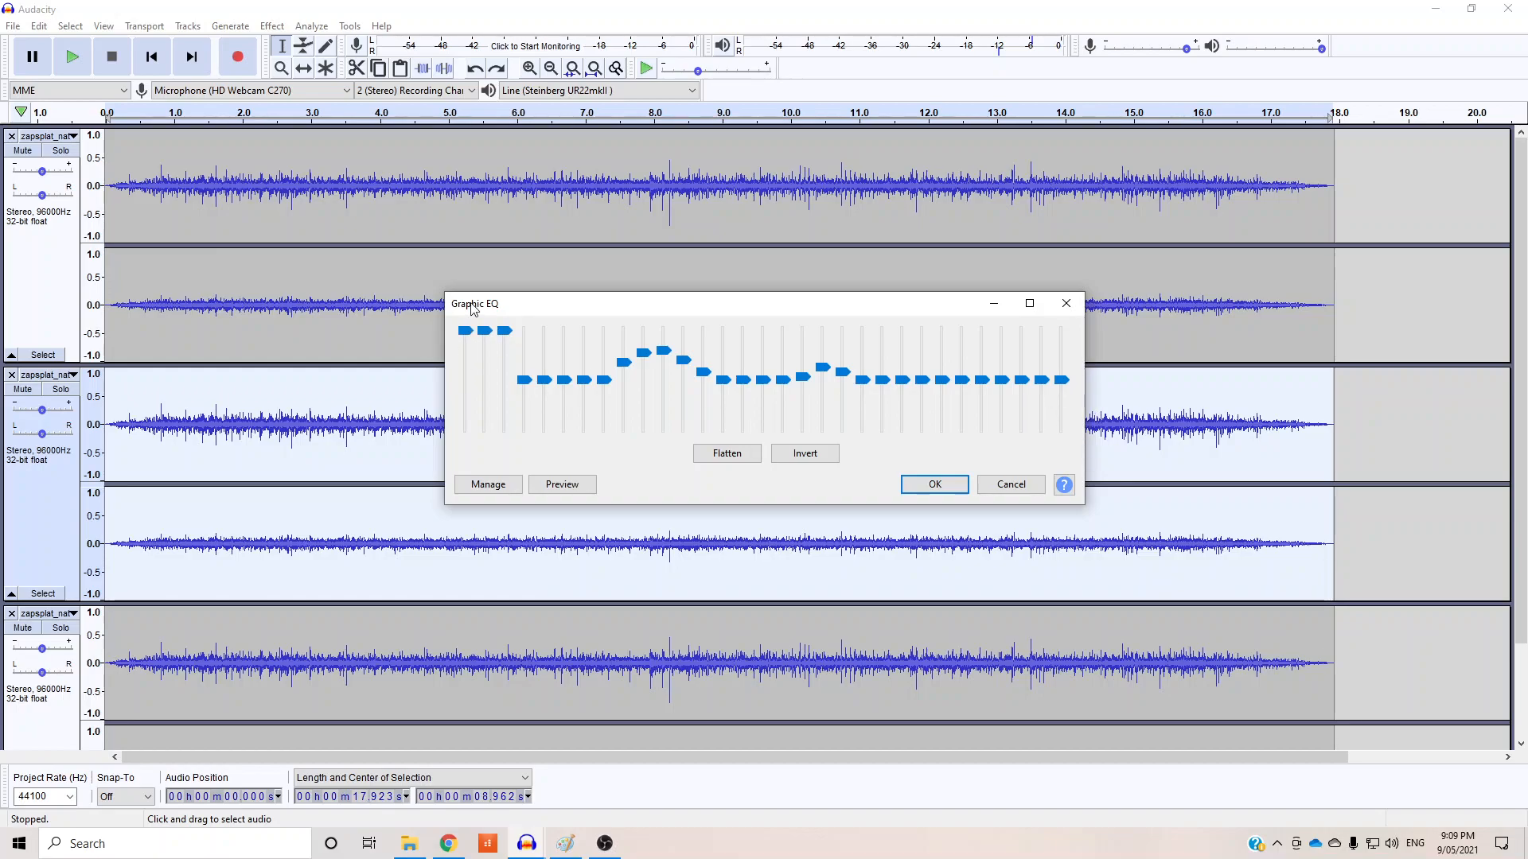
Step: Pull the low-mid and middle EQ bands slightly below 0 dB and cut the highest bands to about the minimum
drag(574, 393, 575, 394)
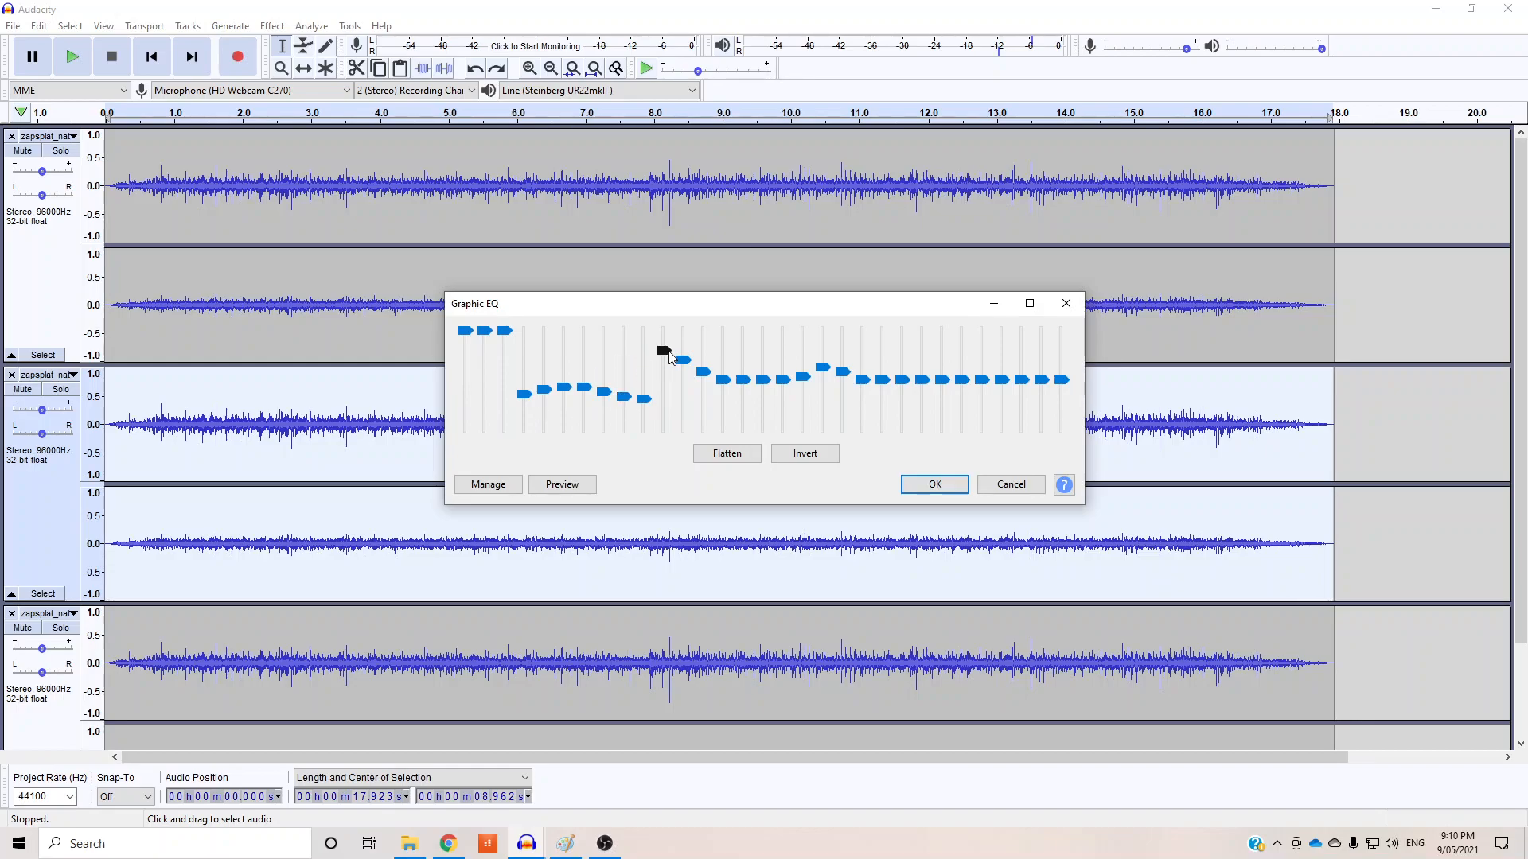
drag(726, 392, 728, 401)
drag(744, 381, 746, 401)
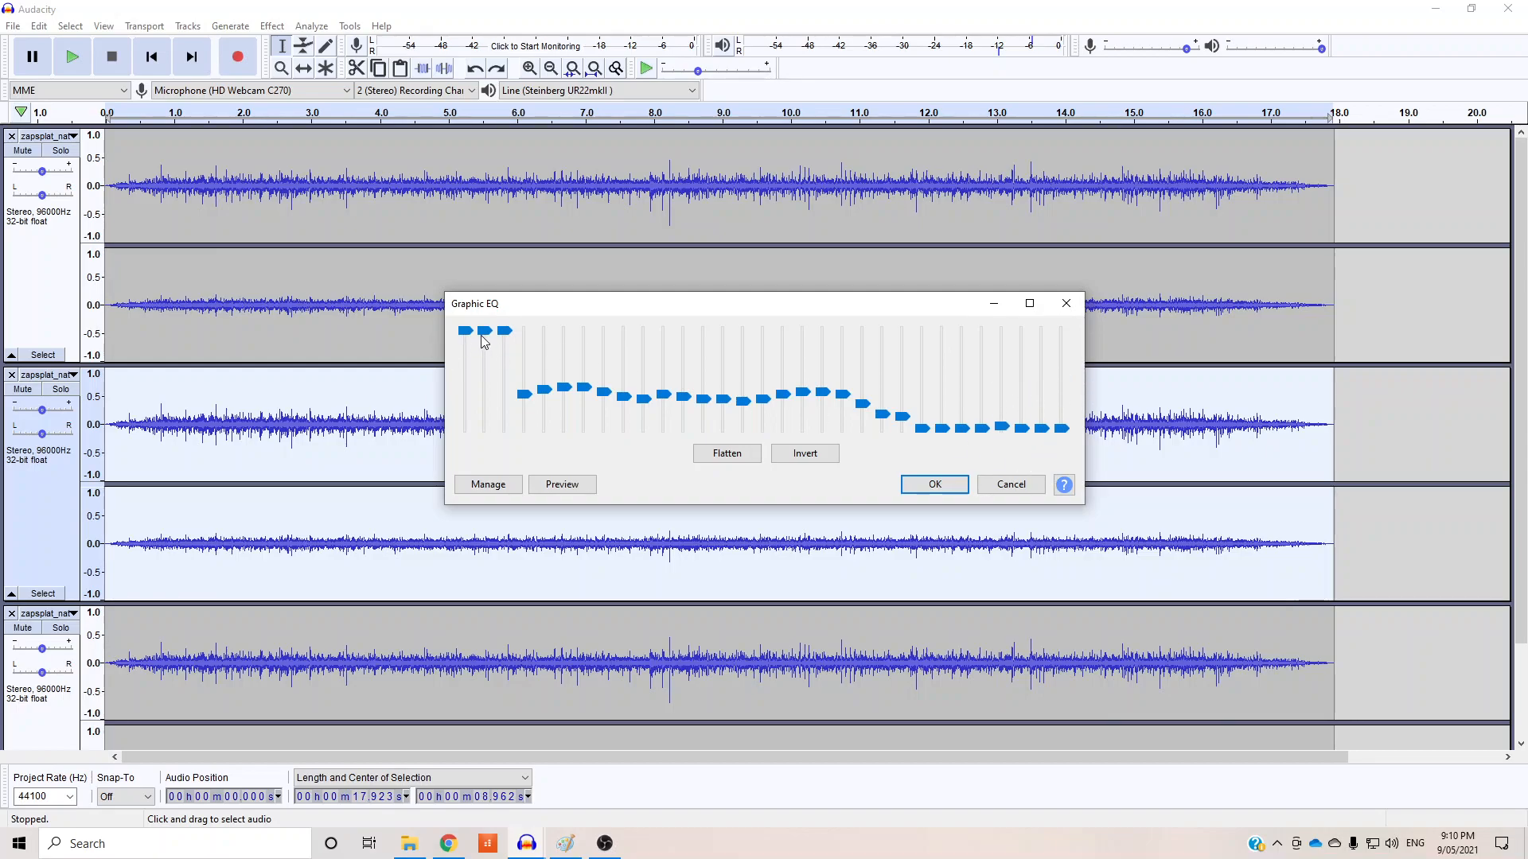
Step: Slope the lowest EQ bands gradually down from the fully boosted first band to the middle bands, and apply the Graphic EQ
drag(461, 340, 463, 333)
drag(483, 331, 484, 345)
drag(503, 331, 590, 393)
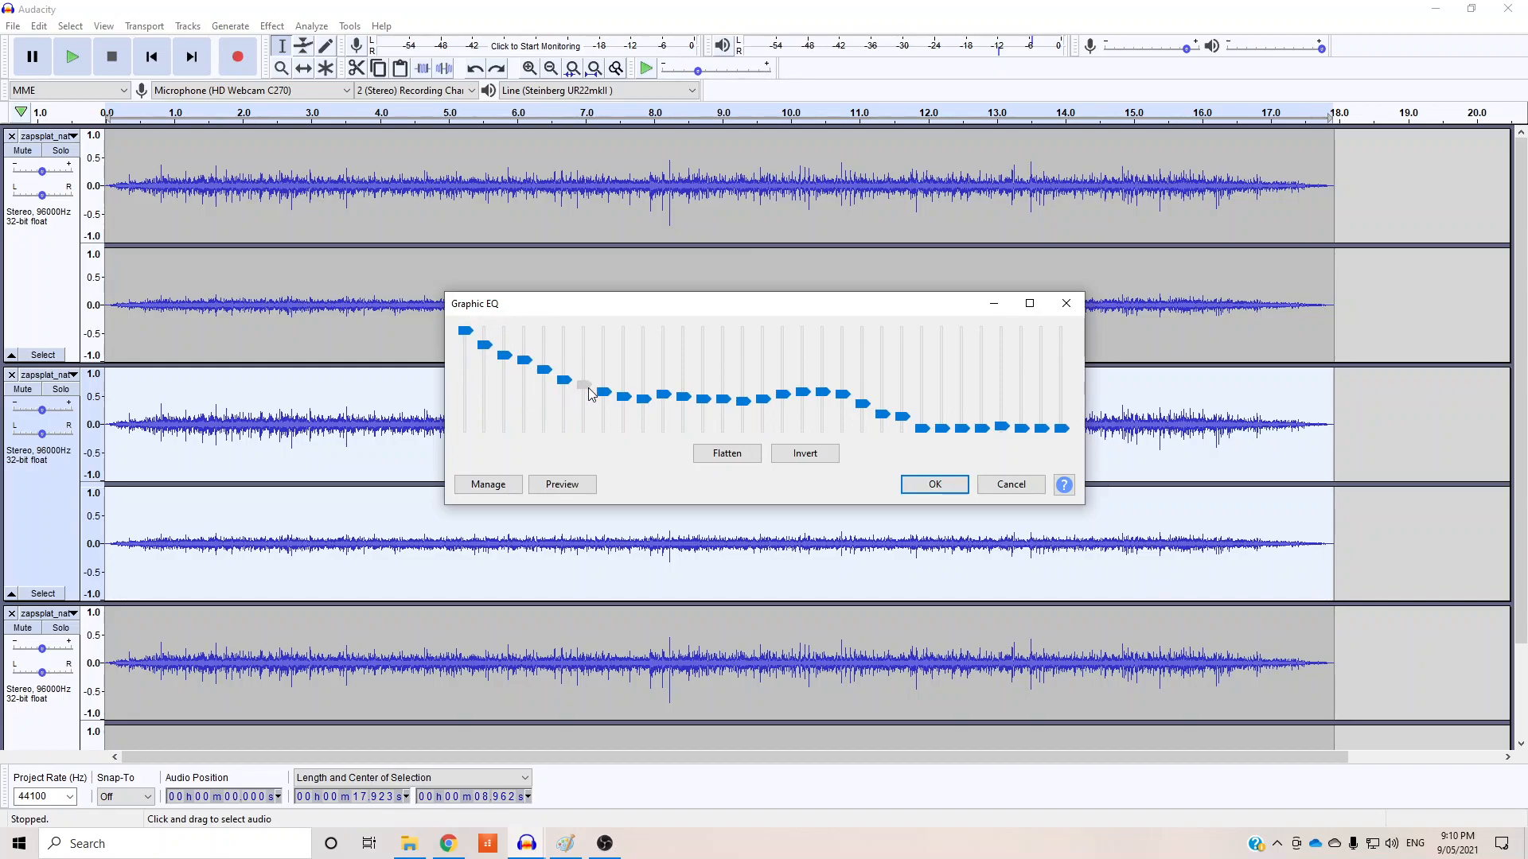
click(935, 485)
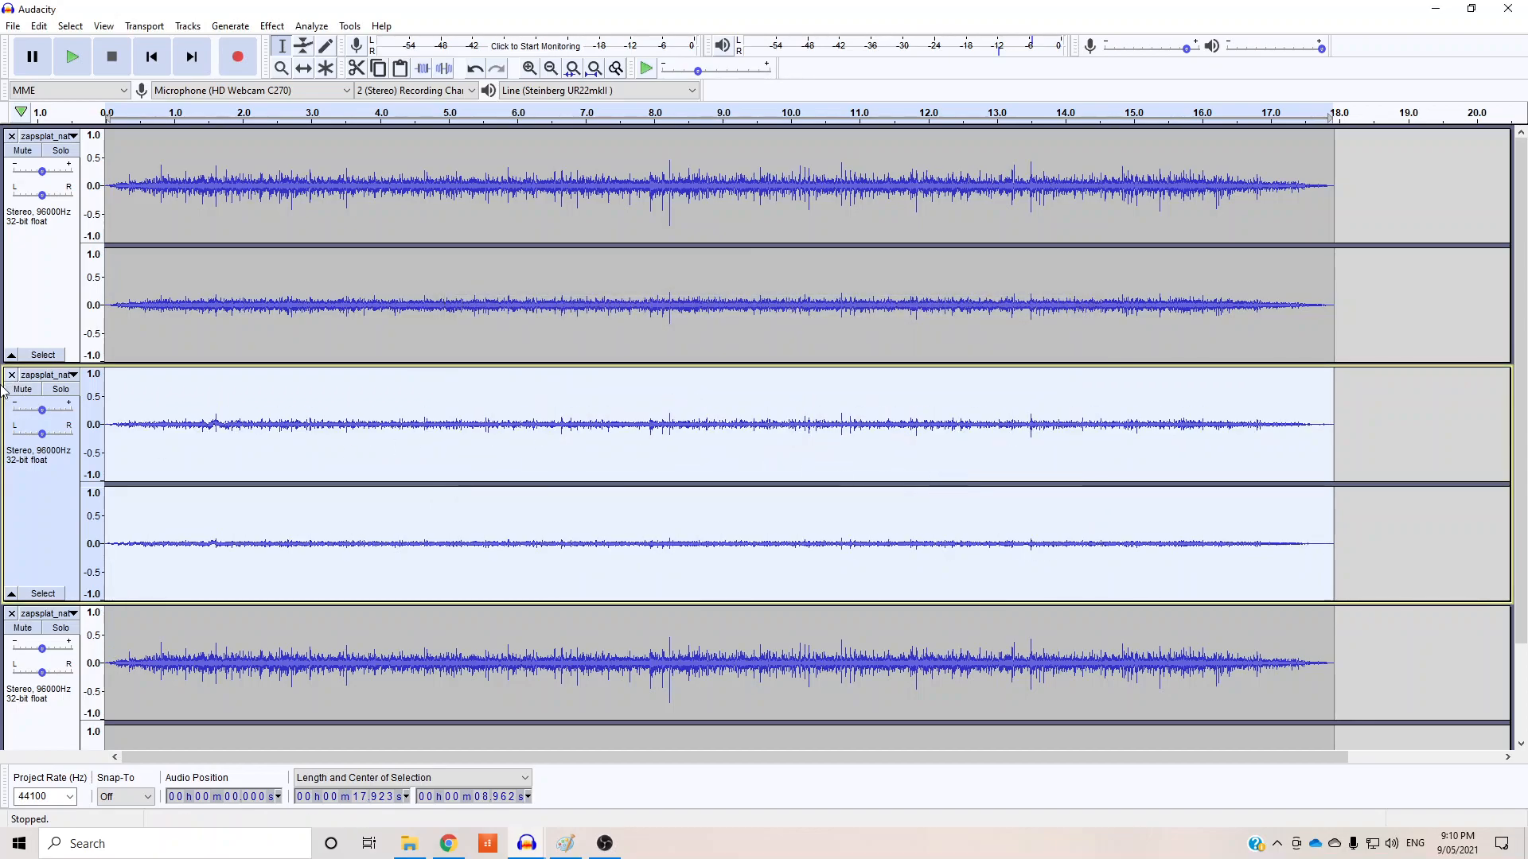
Step: Solo the second track and listen to the equalized clip
click(60, 389)
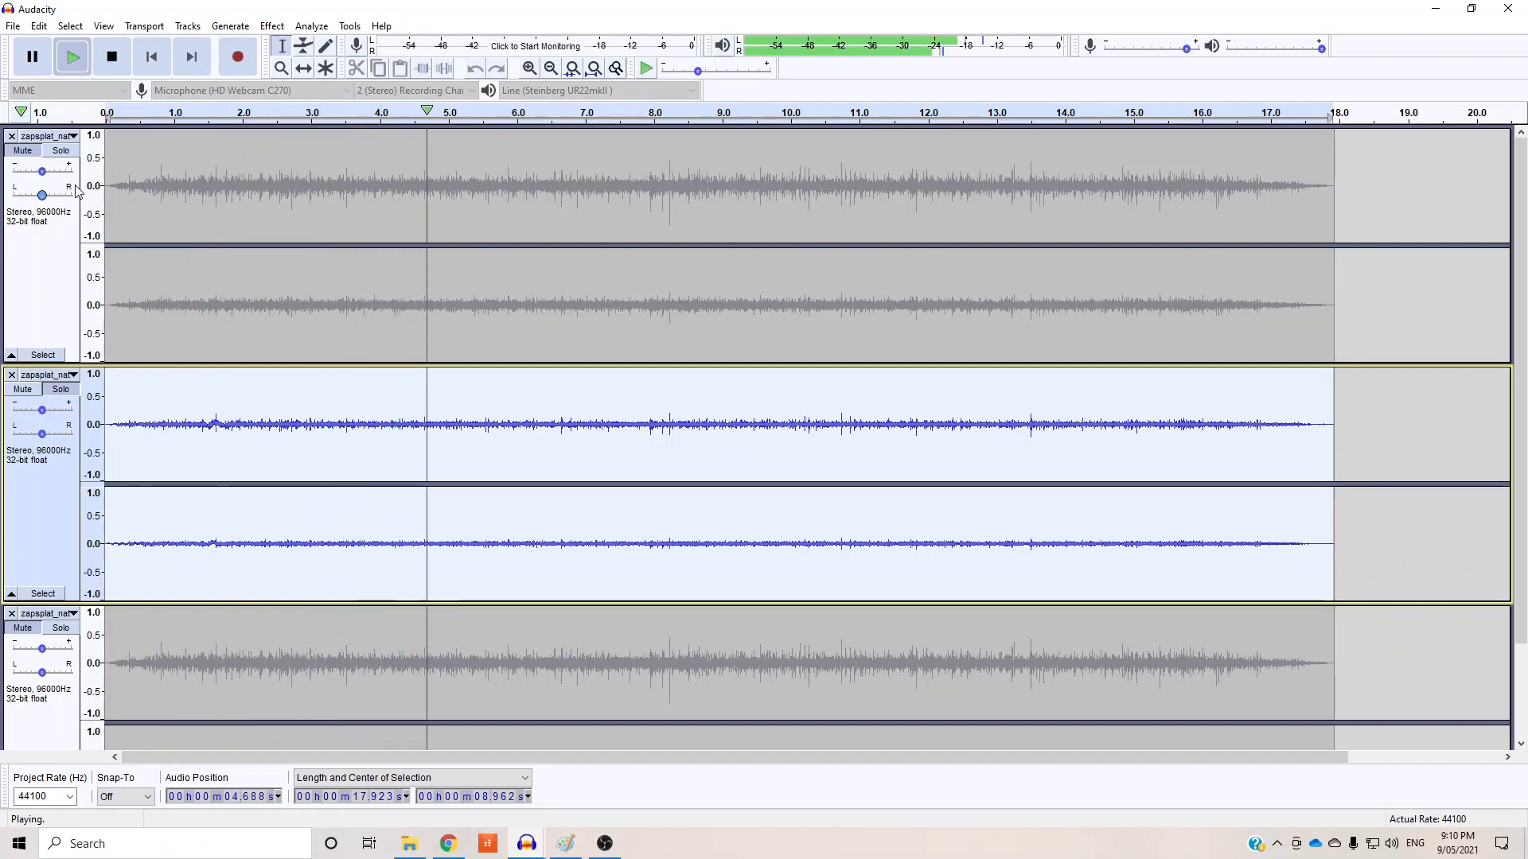
click(110, 57)
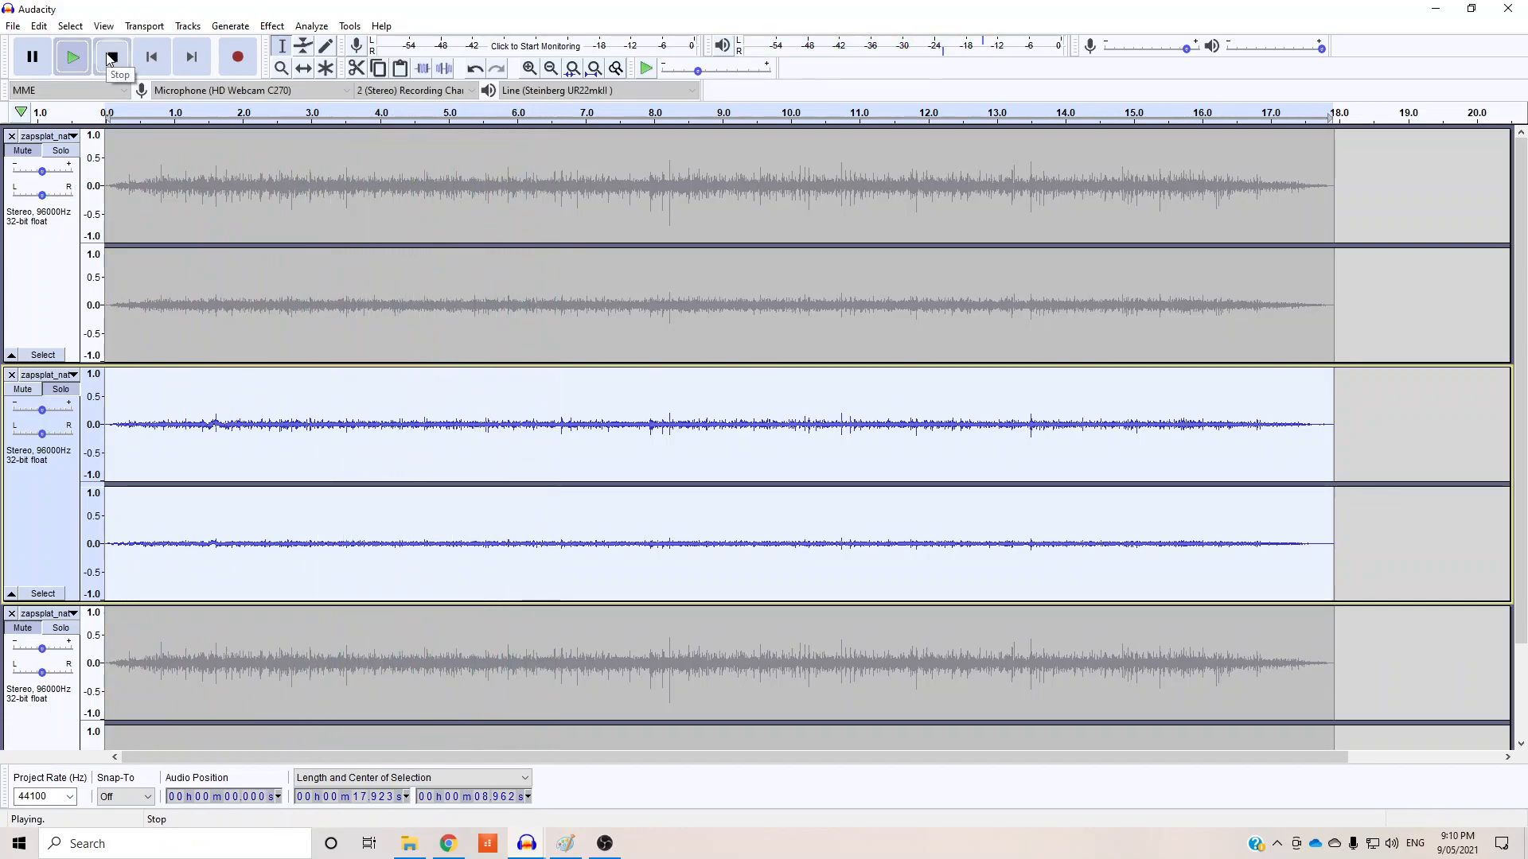
Step: Apply Reverb to the second-track clip with room size 100%, reverberance 95%, wet gain and dry gain -1 dB, and listen to it
click(277, 26)
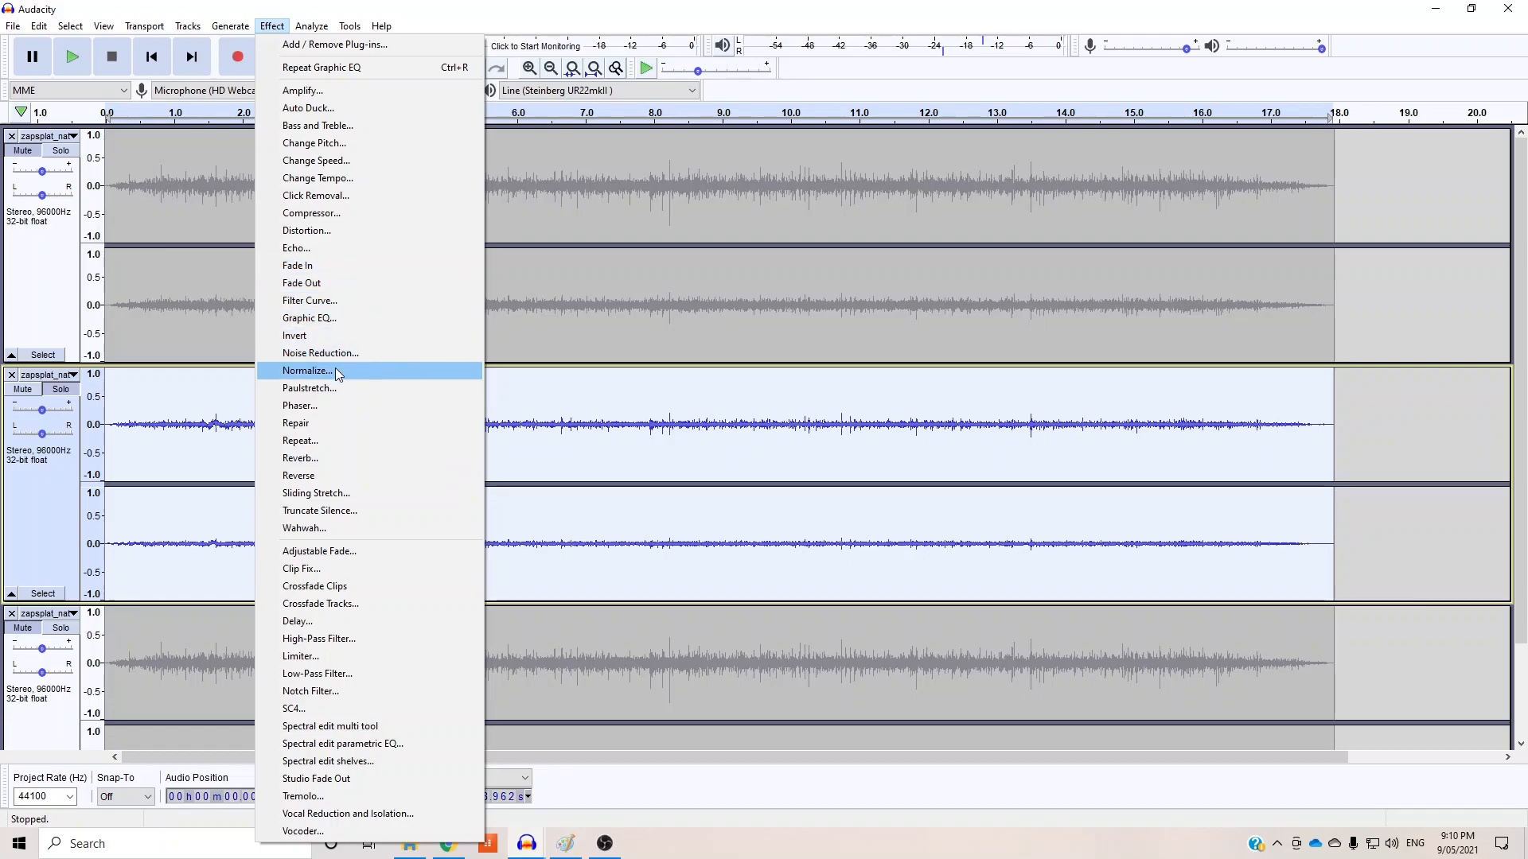
click(317, 464)
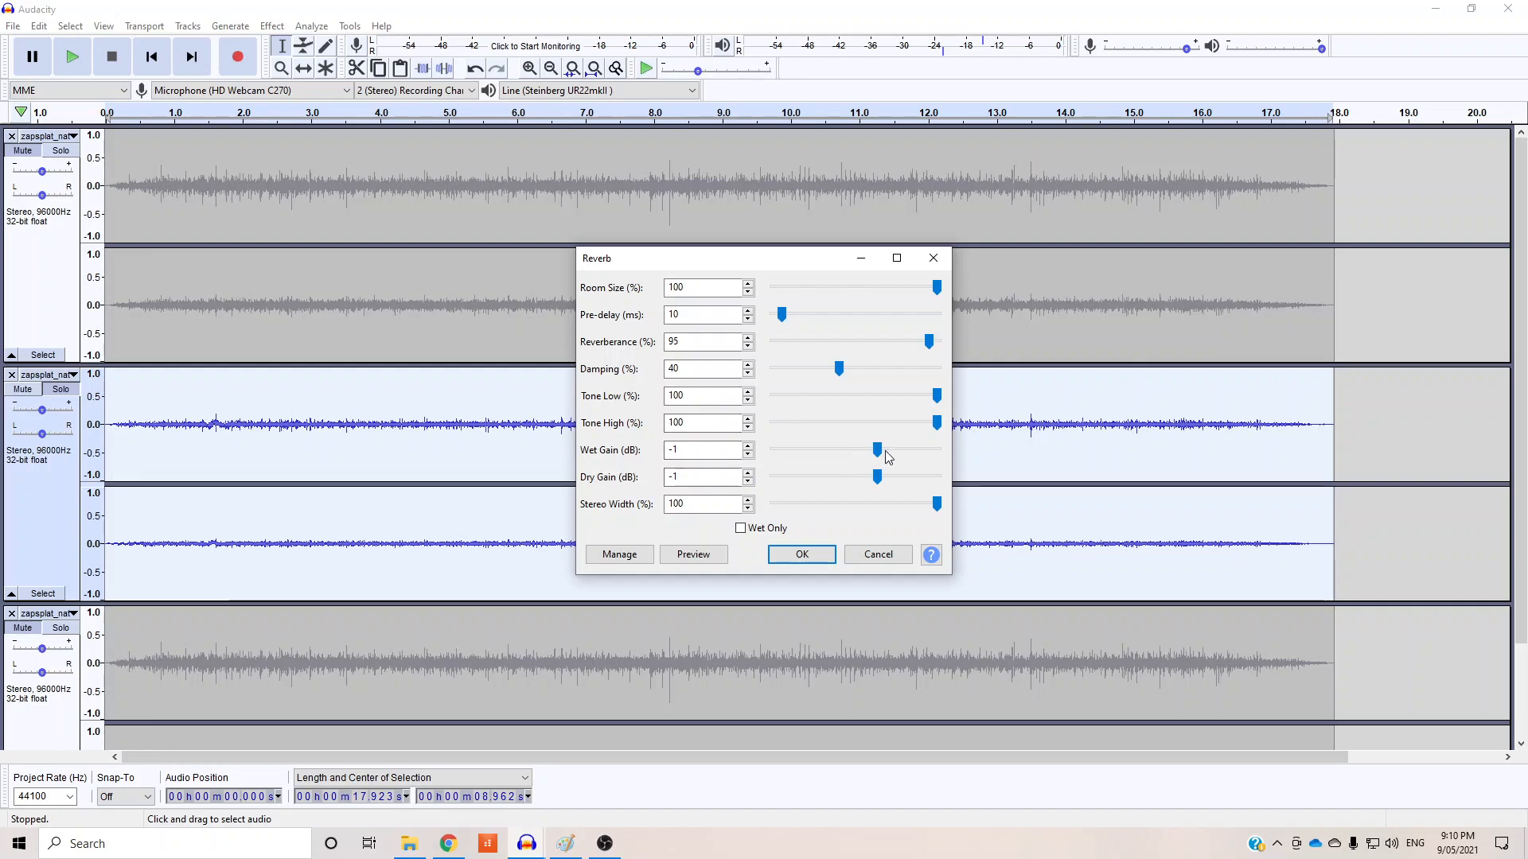
click(831, 554)
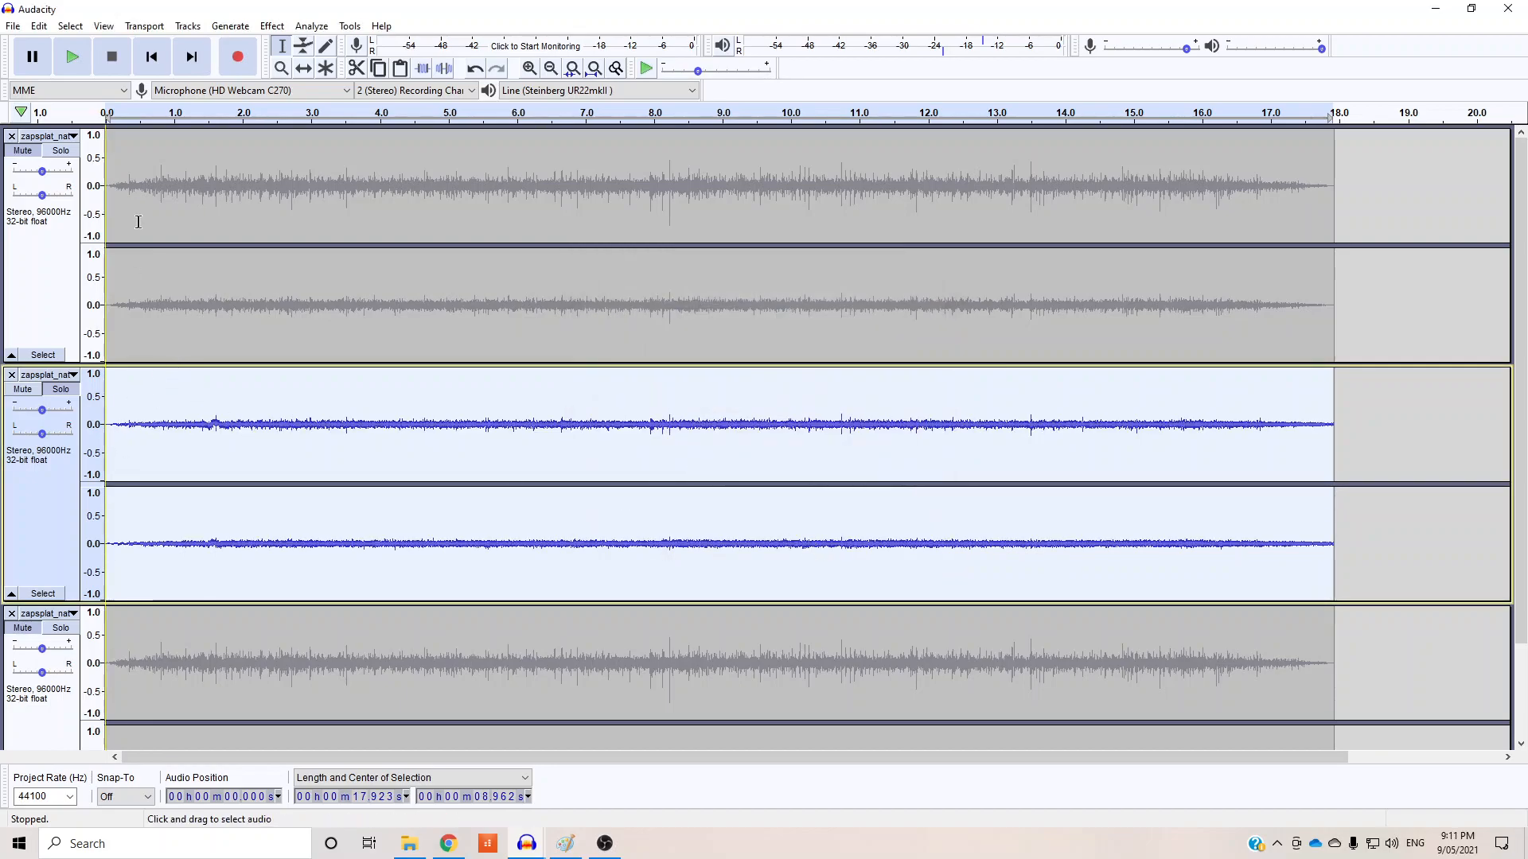
click(73, 56)
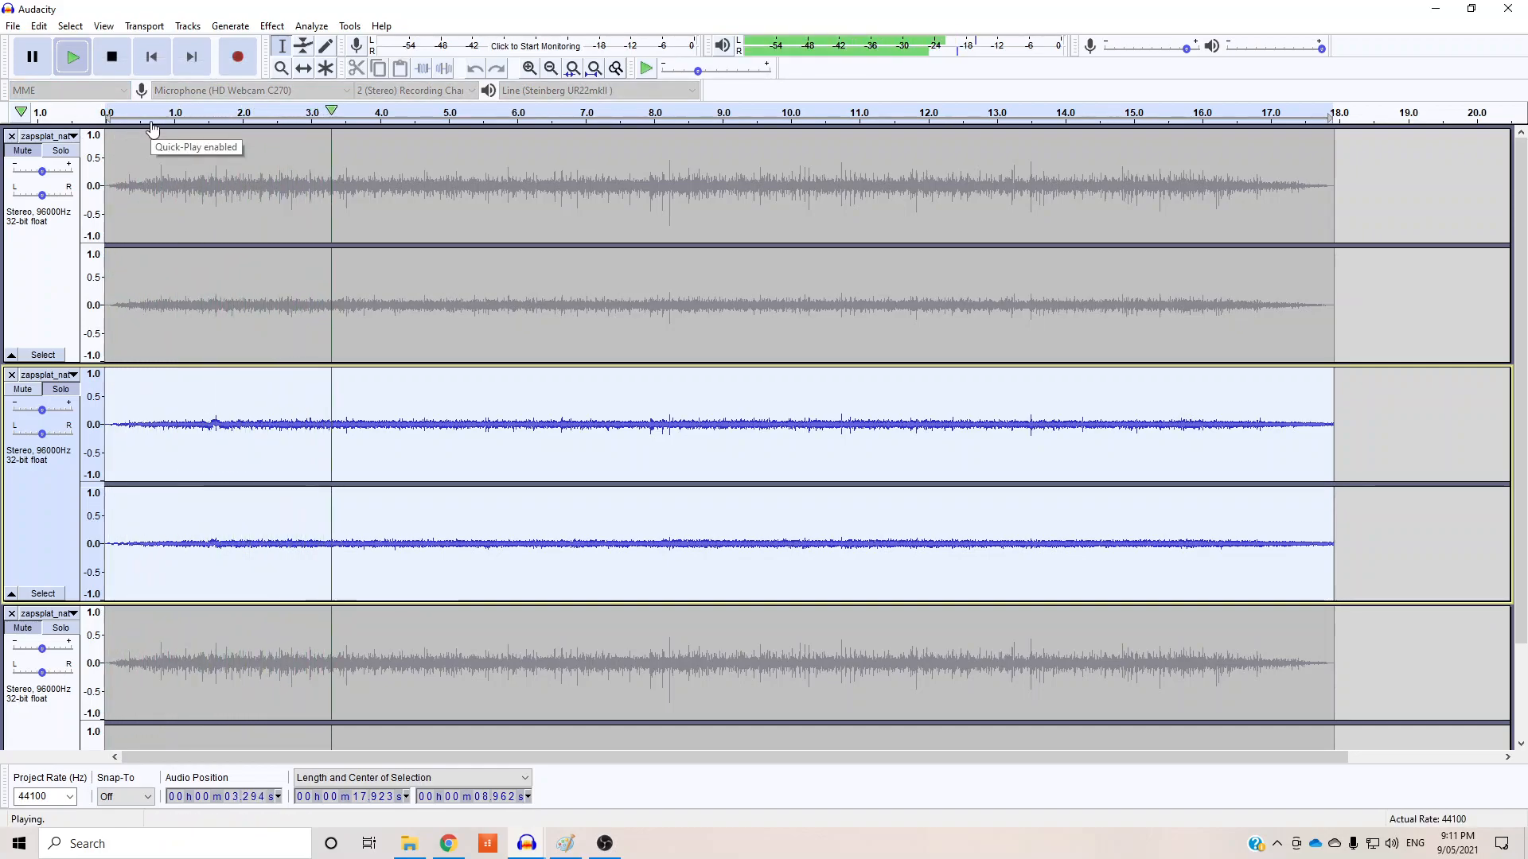
click(109, 57)
Step: Reverse the second-track clip and play it back to check the sound
click(271, 26)
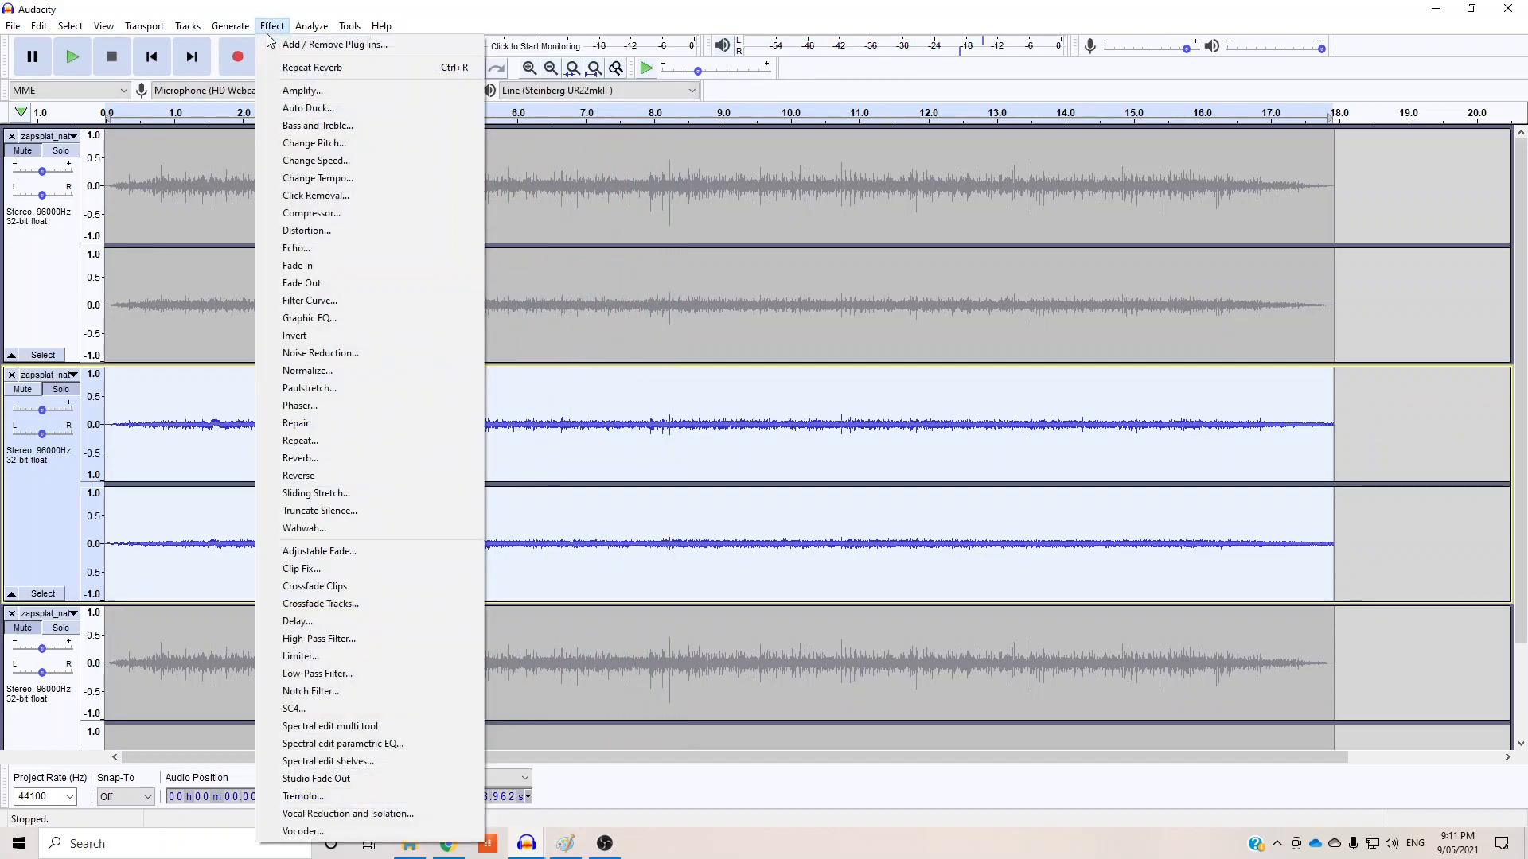
click(310, 477)
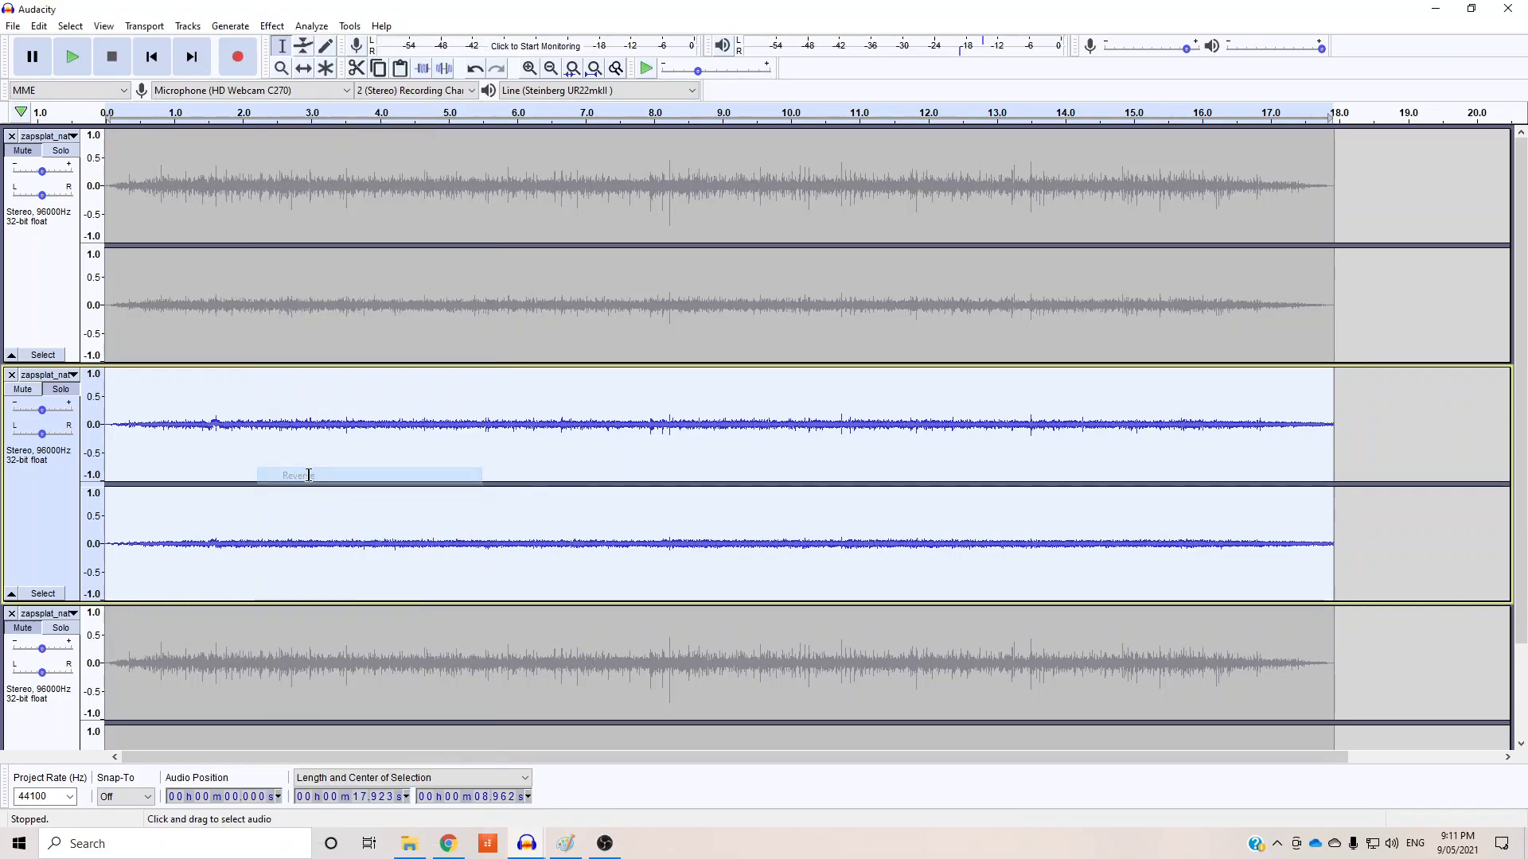
click(67, 59)
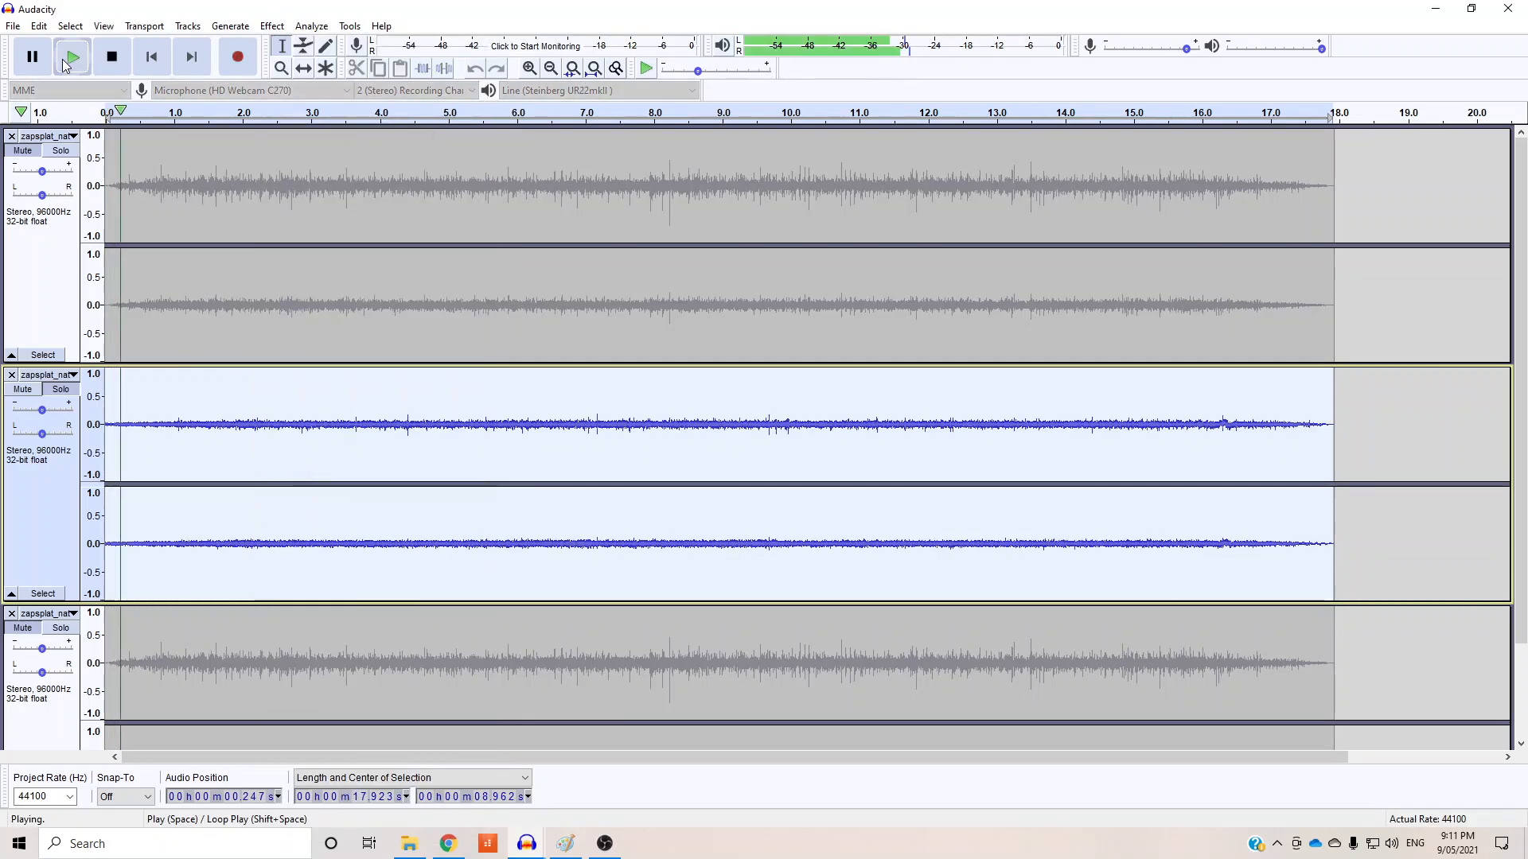
click(113, 57)
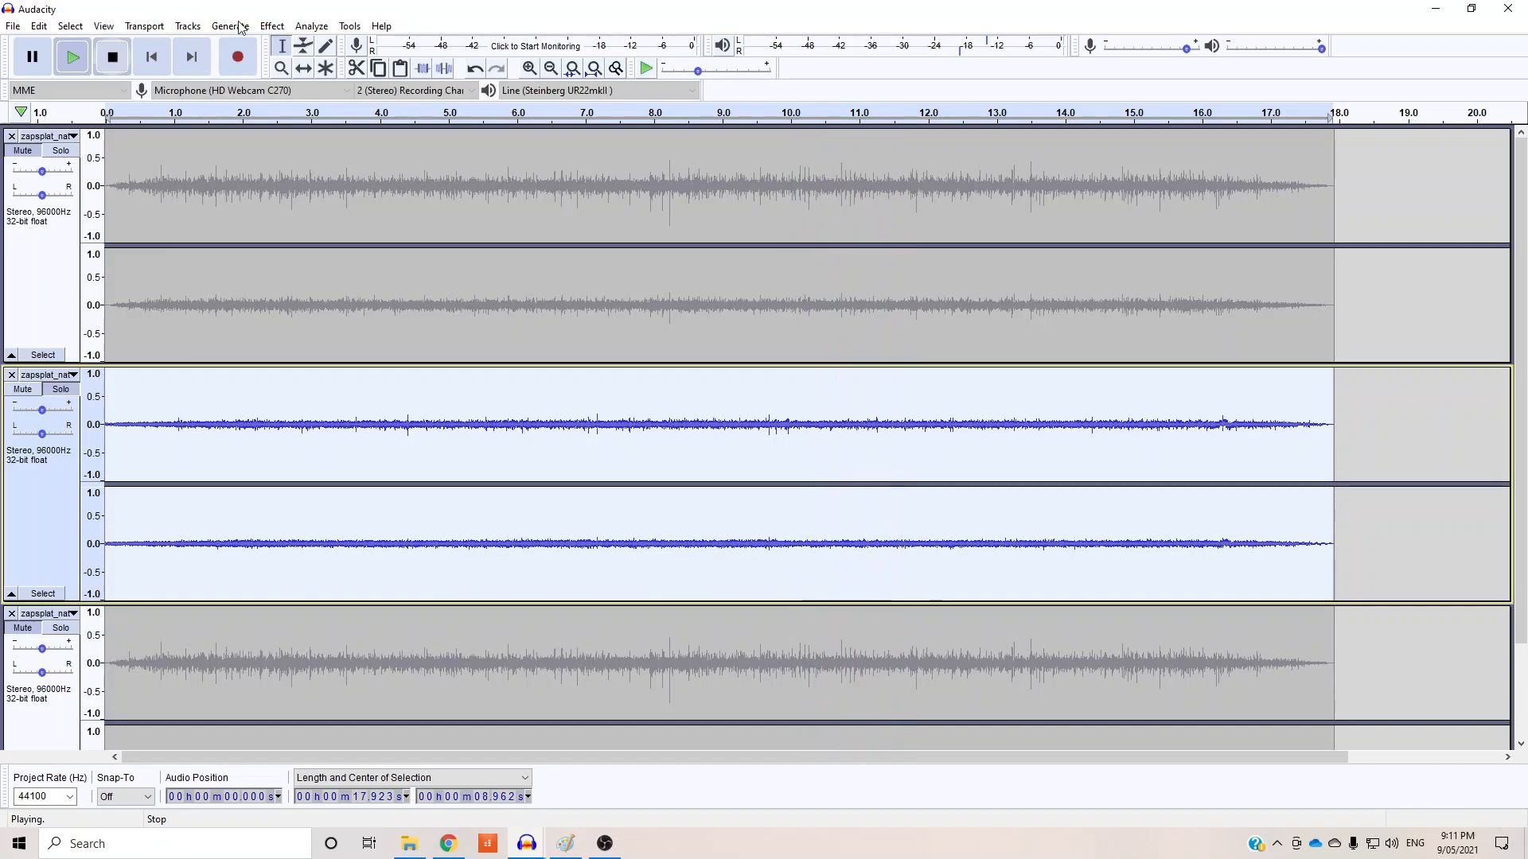
Step: Amplify the second-track clip by 9.3 dB and play it briefly
click(271, 25)
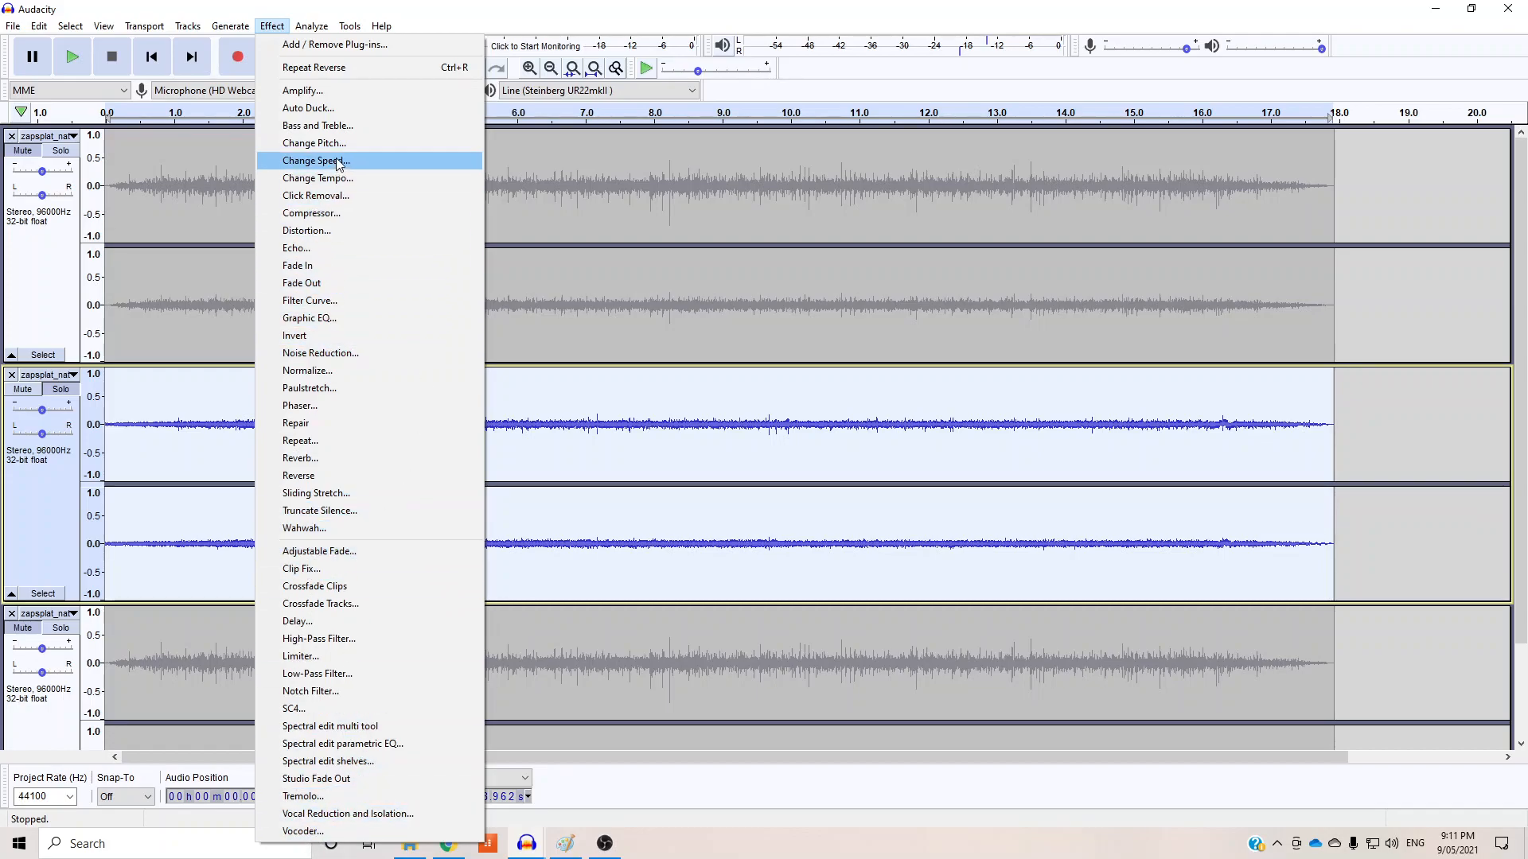
click(335, 89)
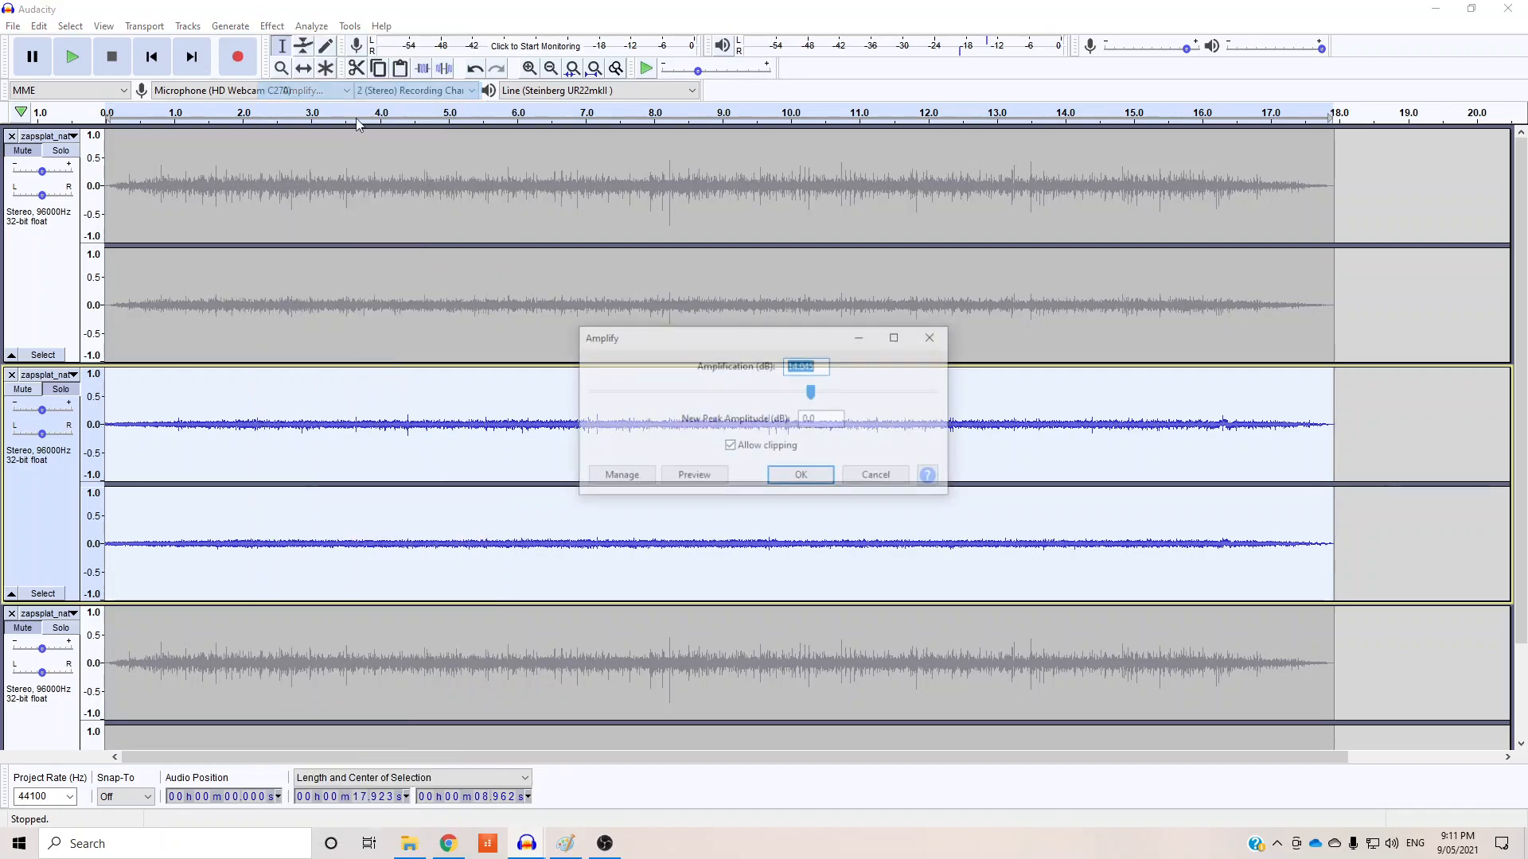
drag(813, 393, 798, 393)
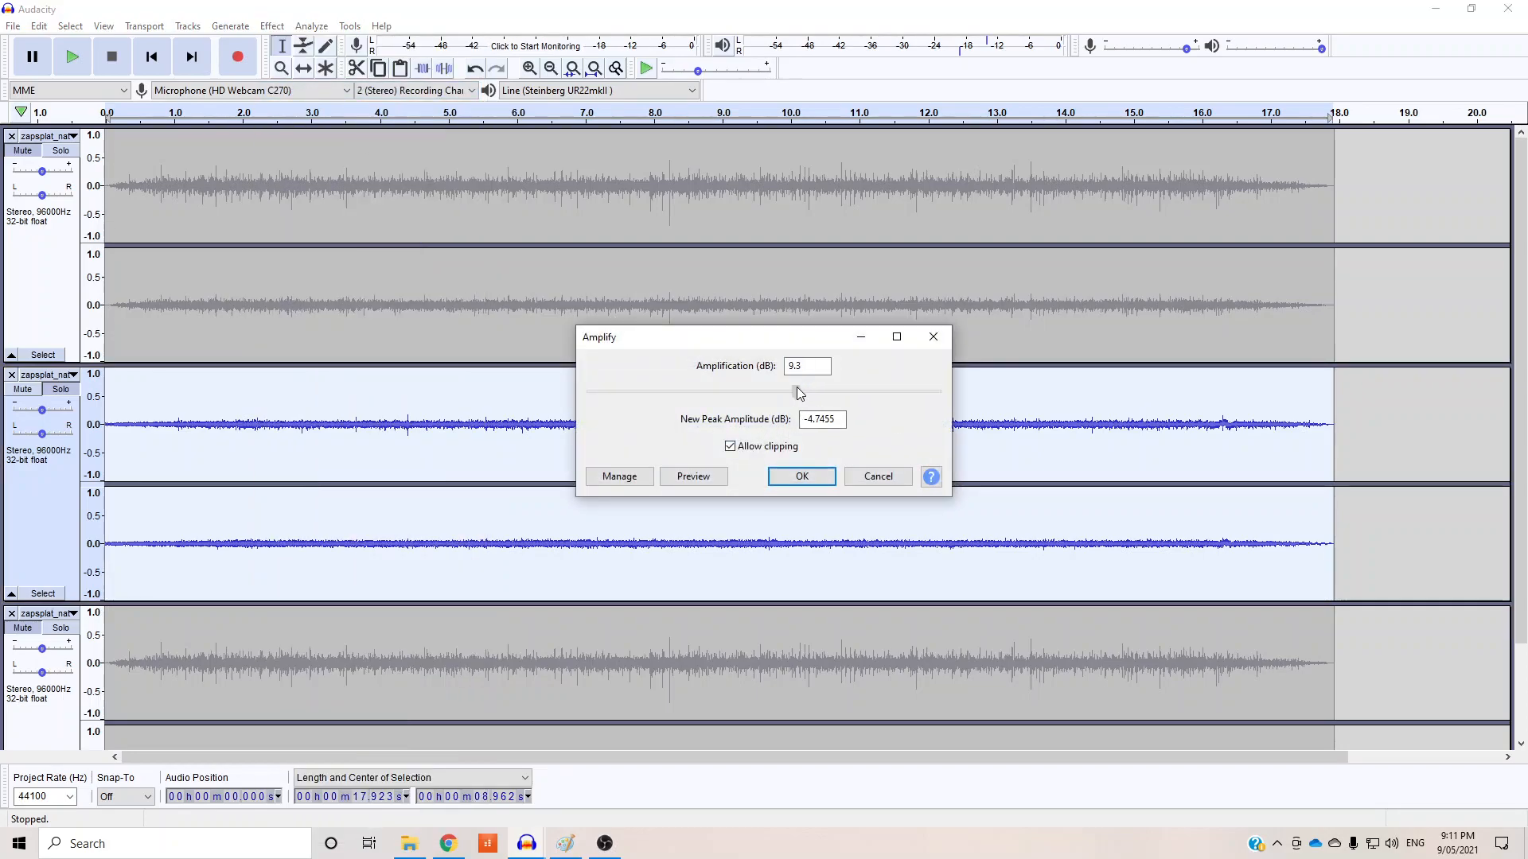
click(803, 476)
key(space)
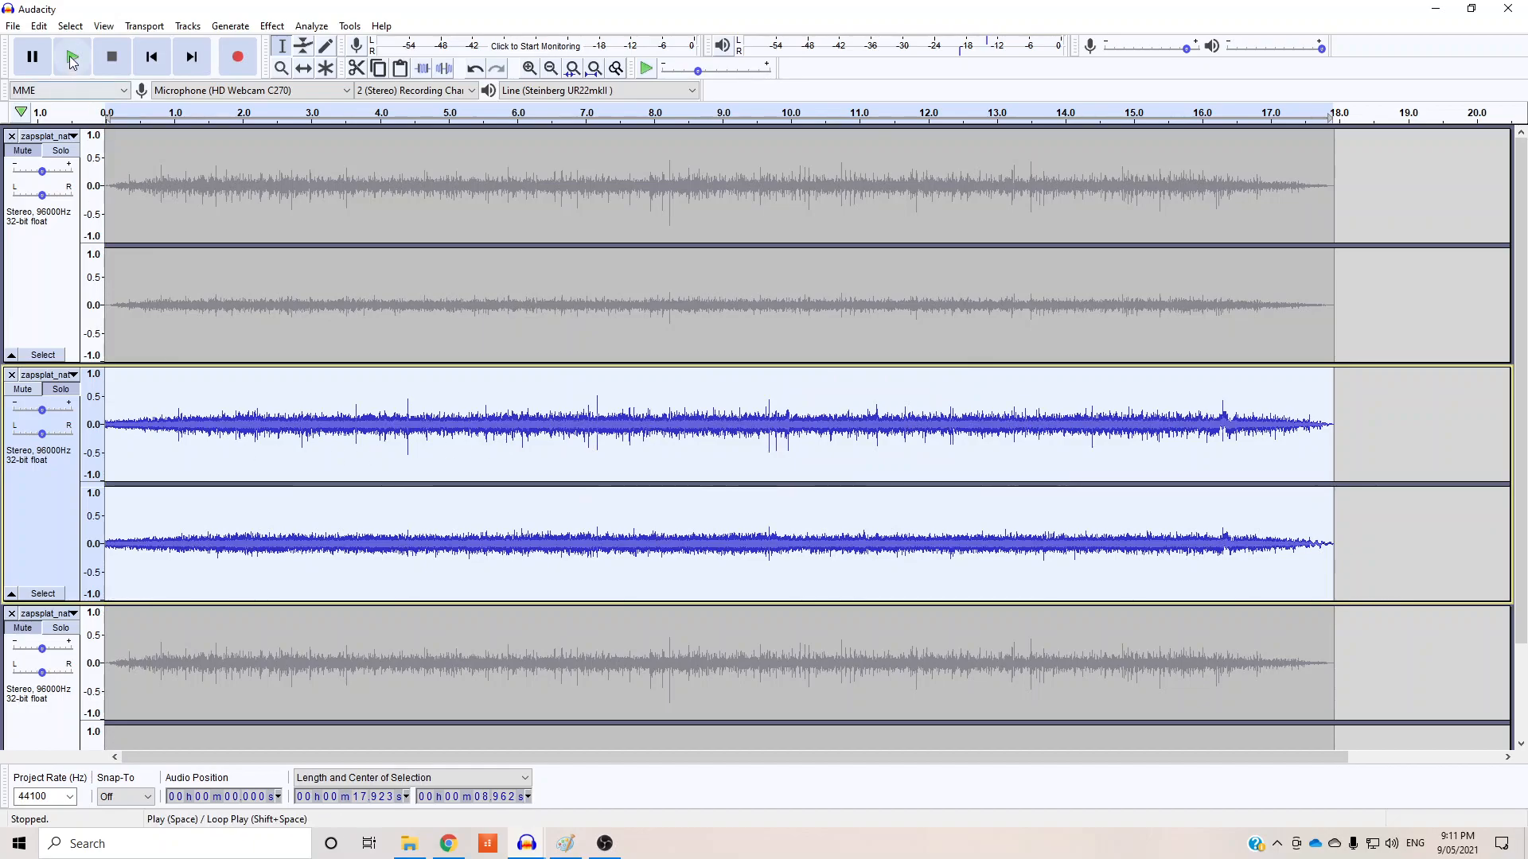
key(space)
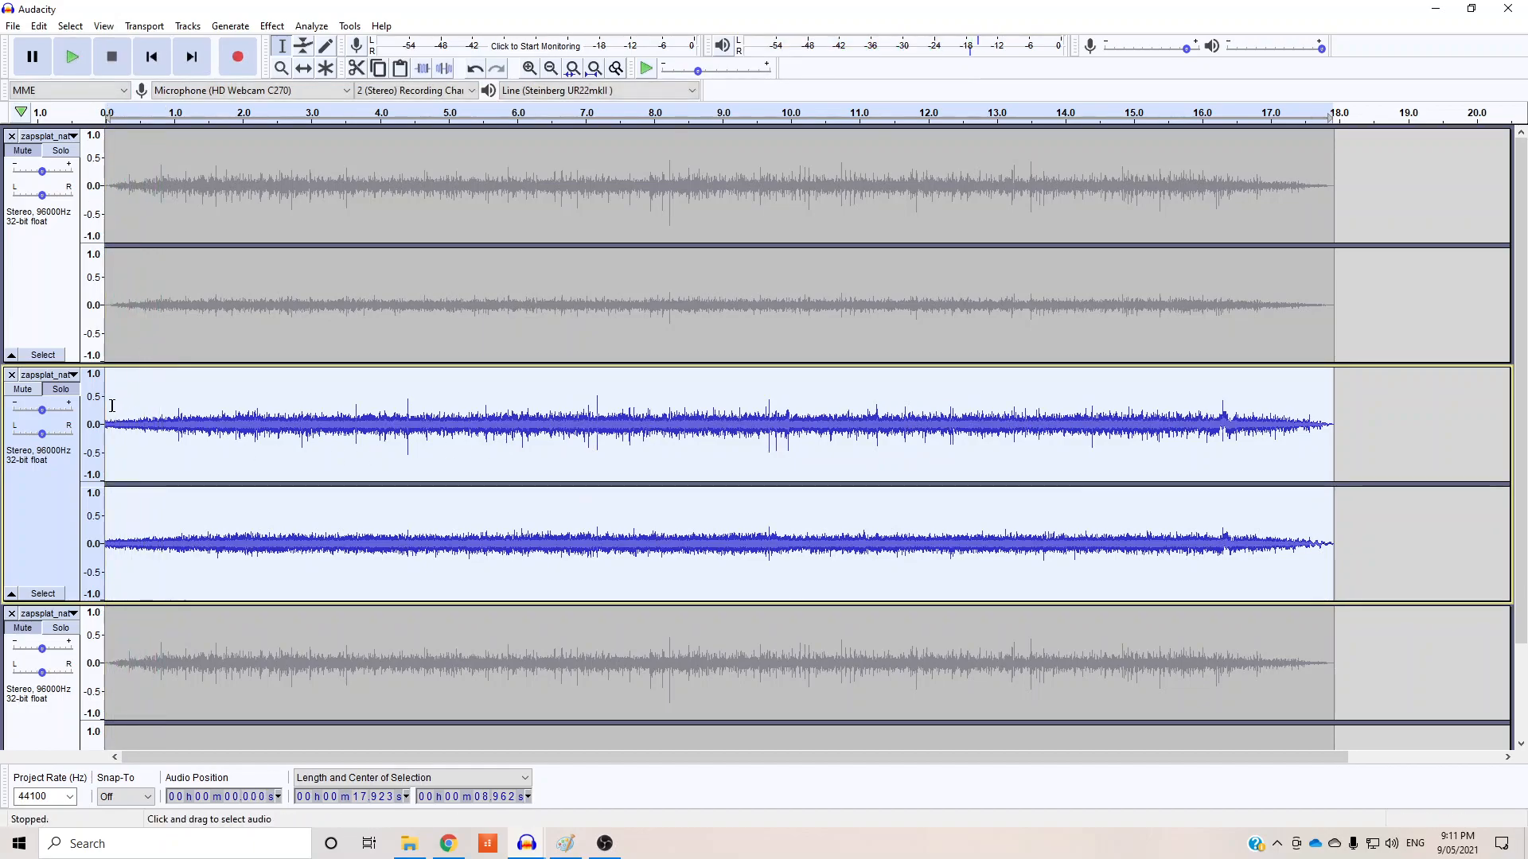
Step: Try a fade-in on the second-track clip from about 1.25 s to its end, and undo it
drag(107, 405, 191, 418)
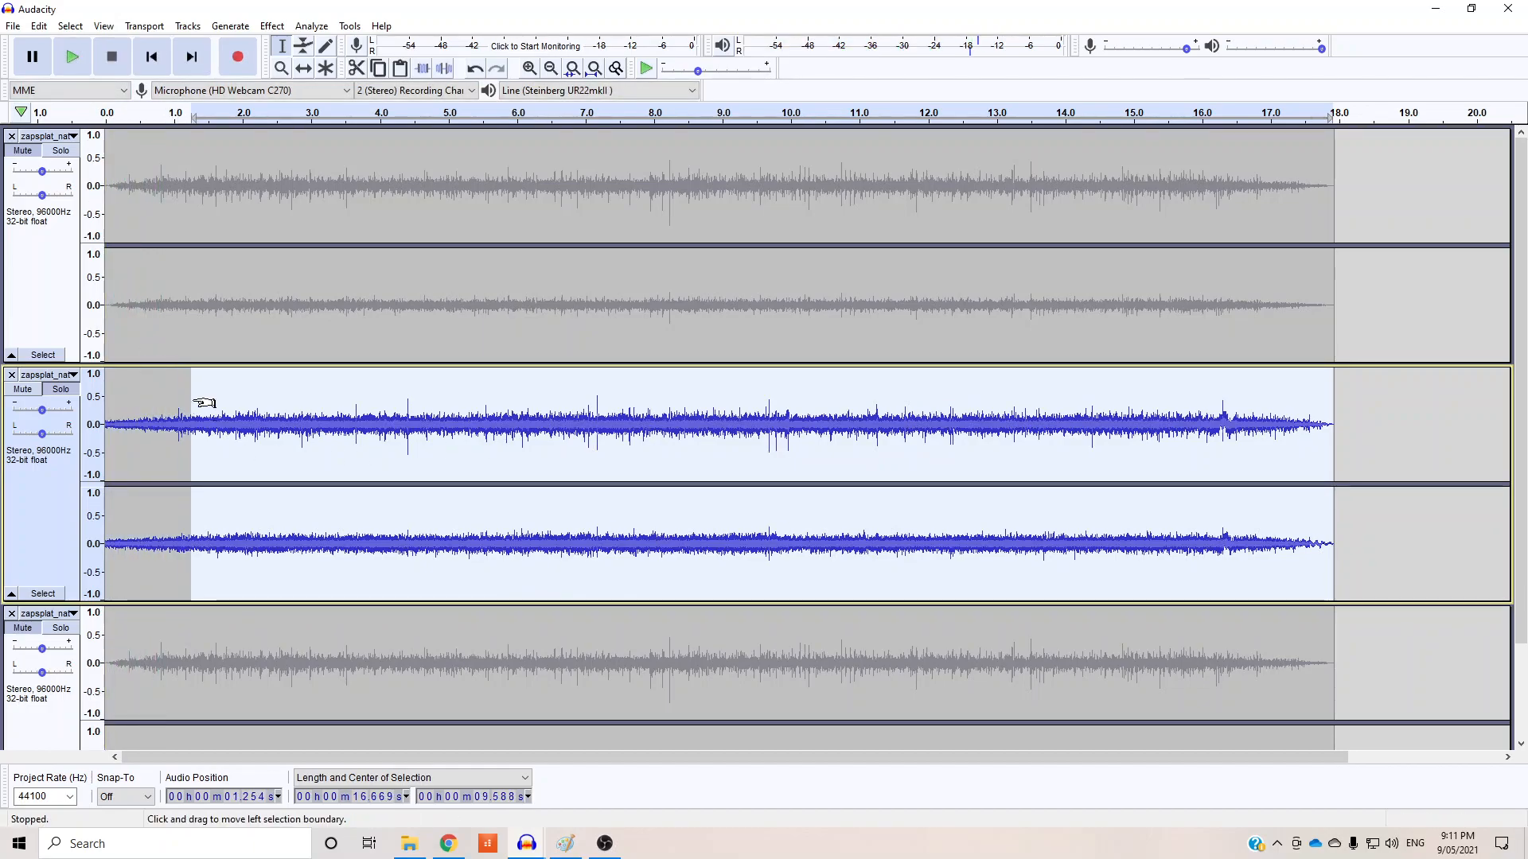
click(271, 27)
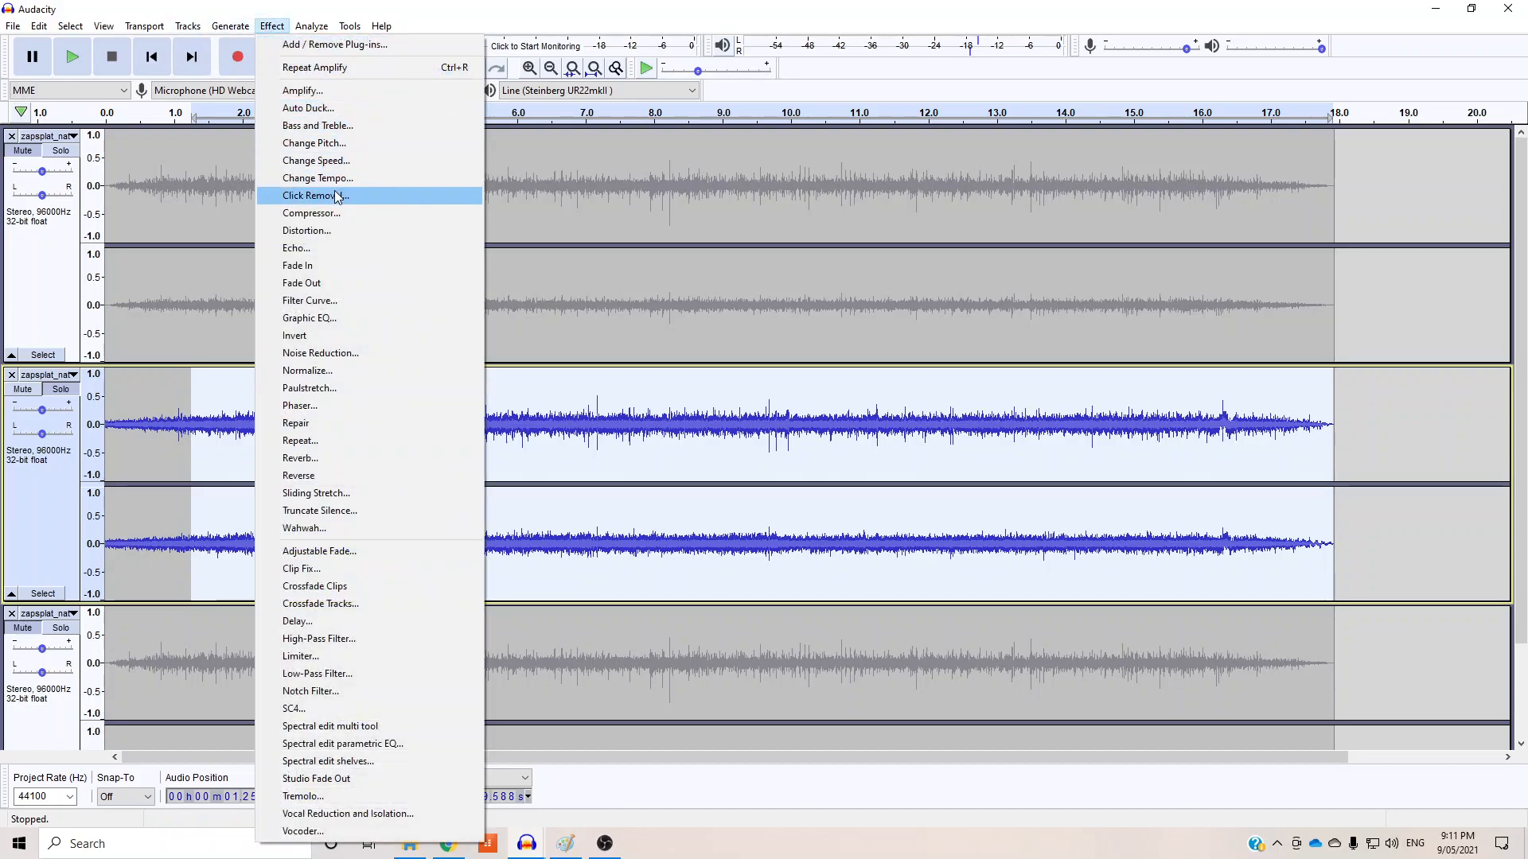
click(327, 265)
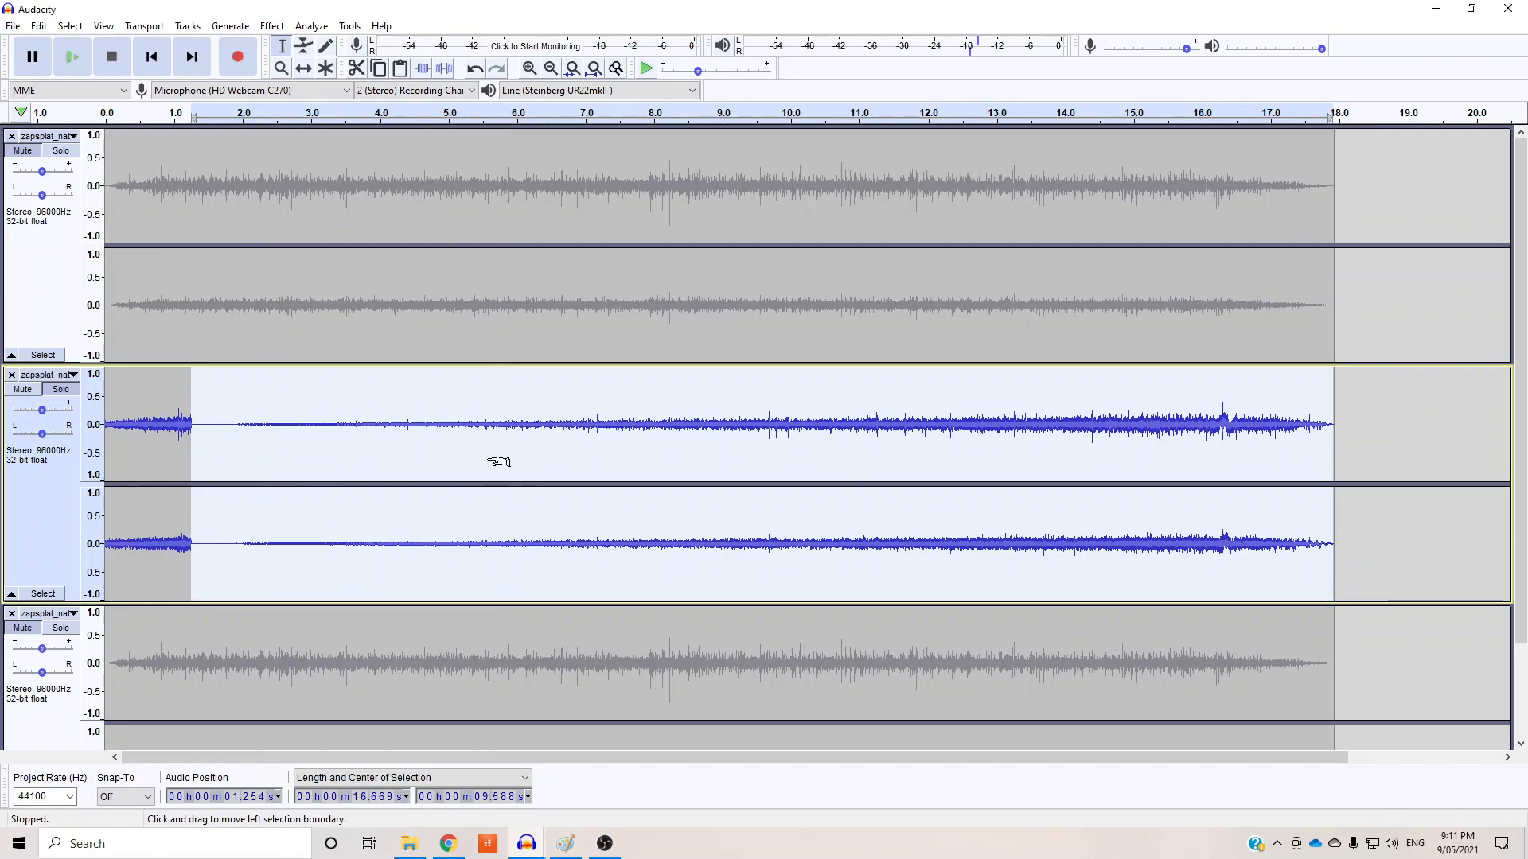
key(ctrl+z)
Step: Fade in about the first 1.5 seconds of the second-track clip
click(405, 438)
drag(210, 425, 105, 425)
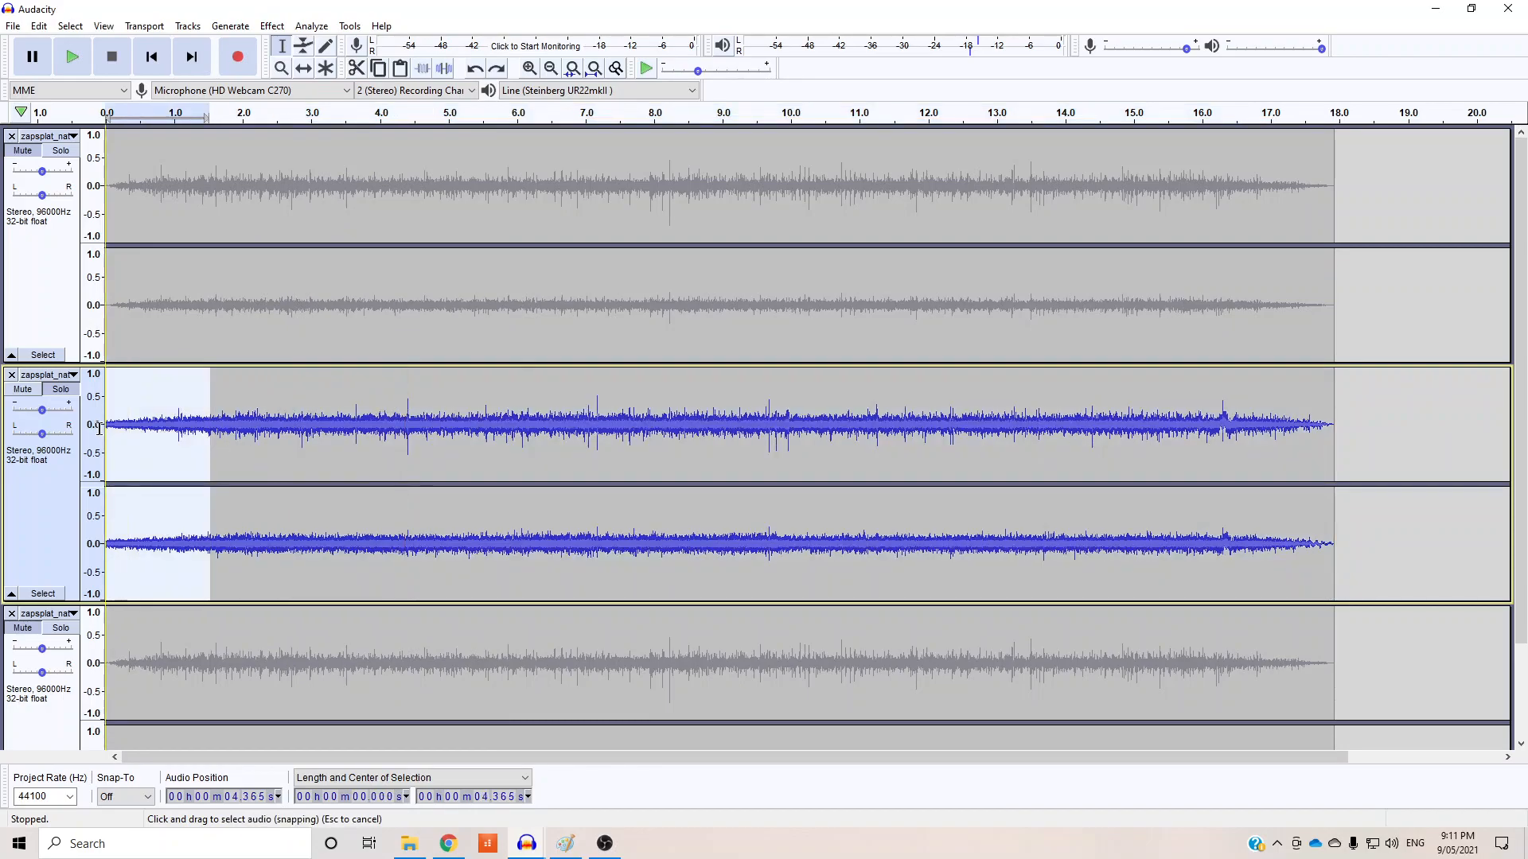
click(271, 26)
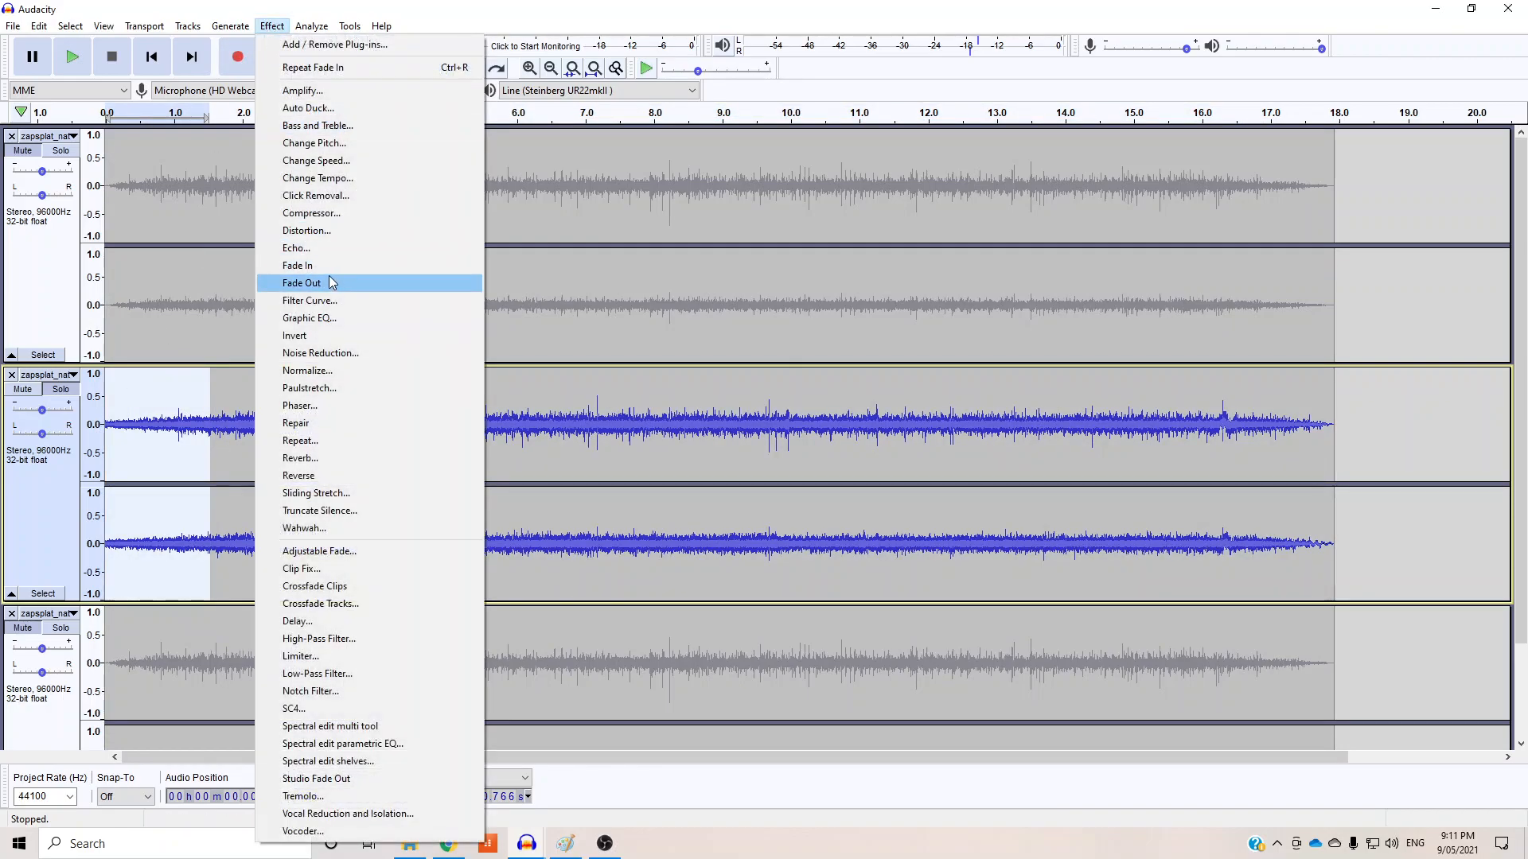
click(330, 265)
Step: Fade out the last 1.75 seconds of the second-track clip
drag(1214, 445, 1334, 446)
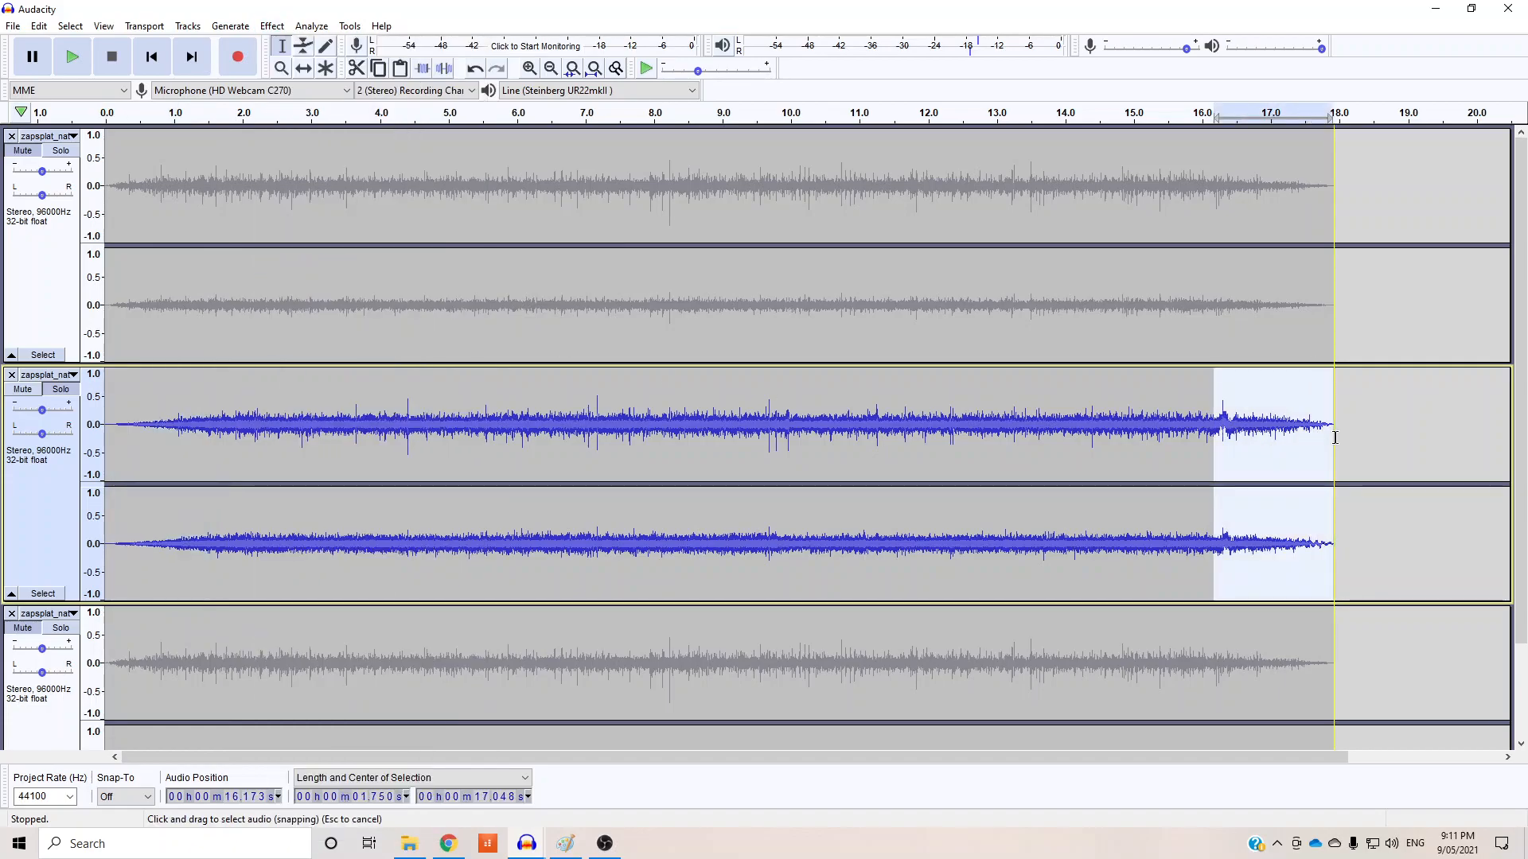
click(277, 28)
click(337, 285)
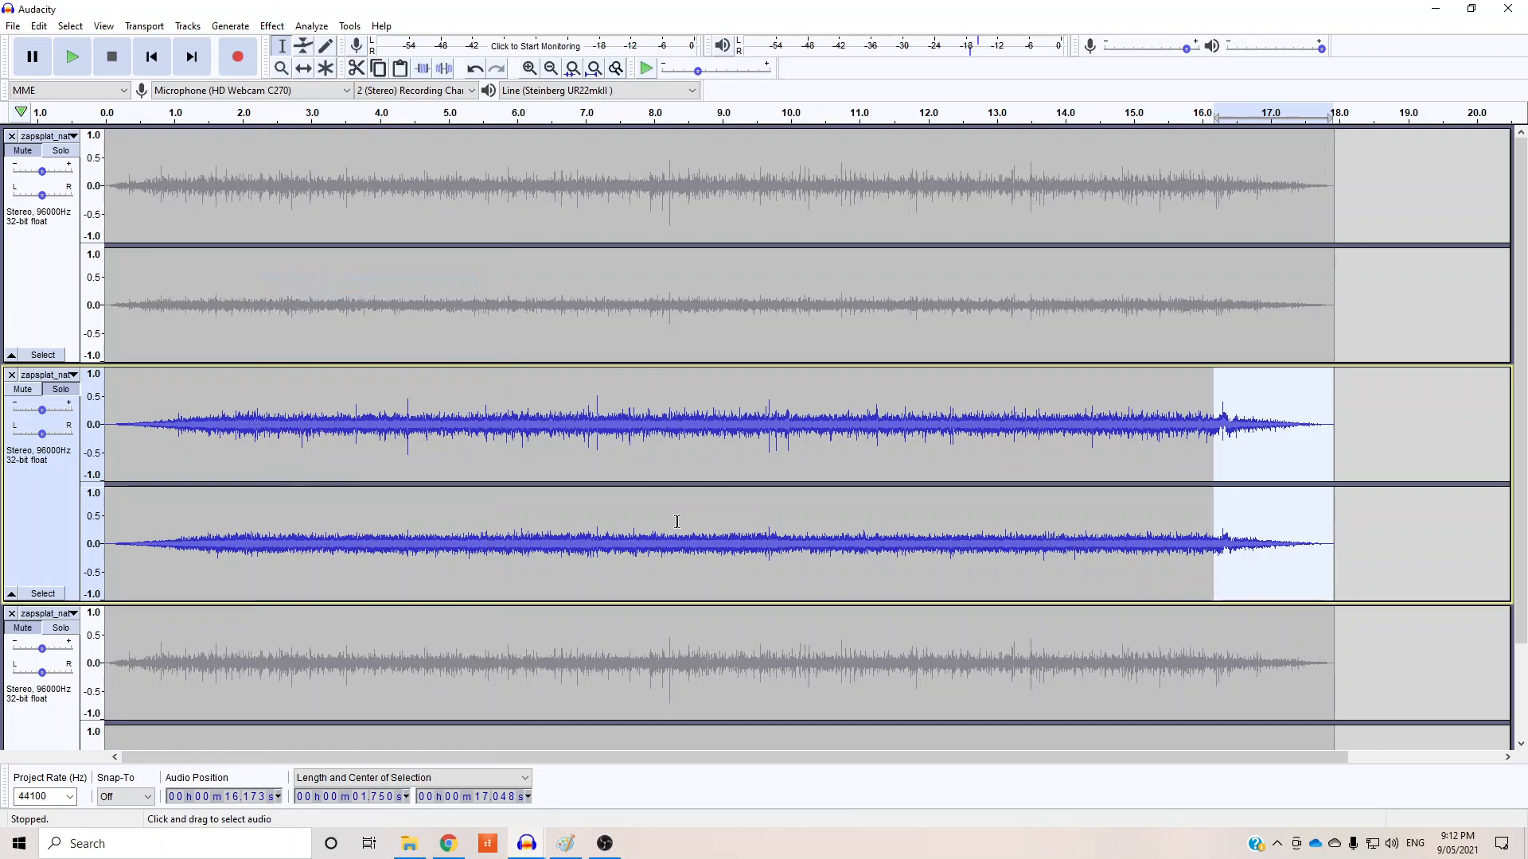
Step: Listen to the faded second track from the start, and turn off its solo
click(651, 462)
key(Home)
click(74, 57)
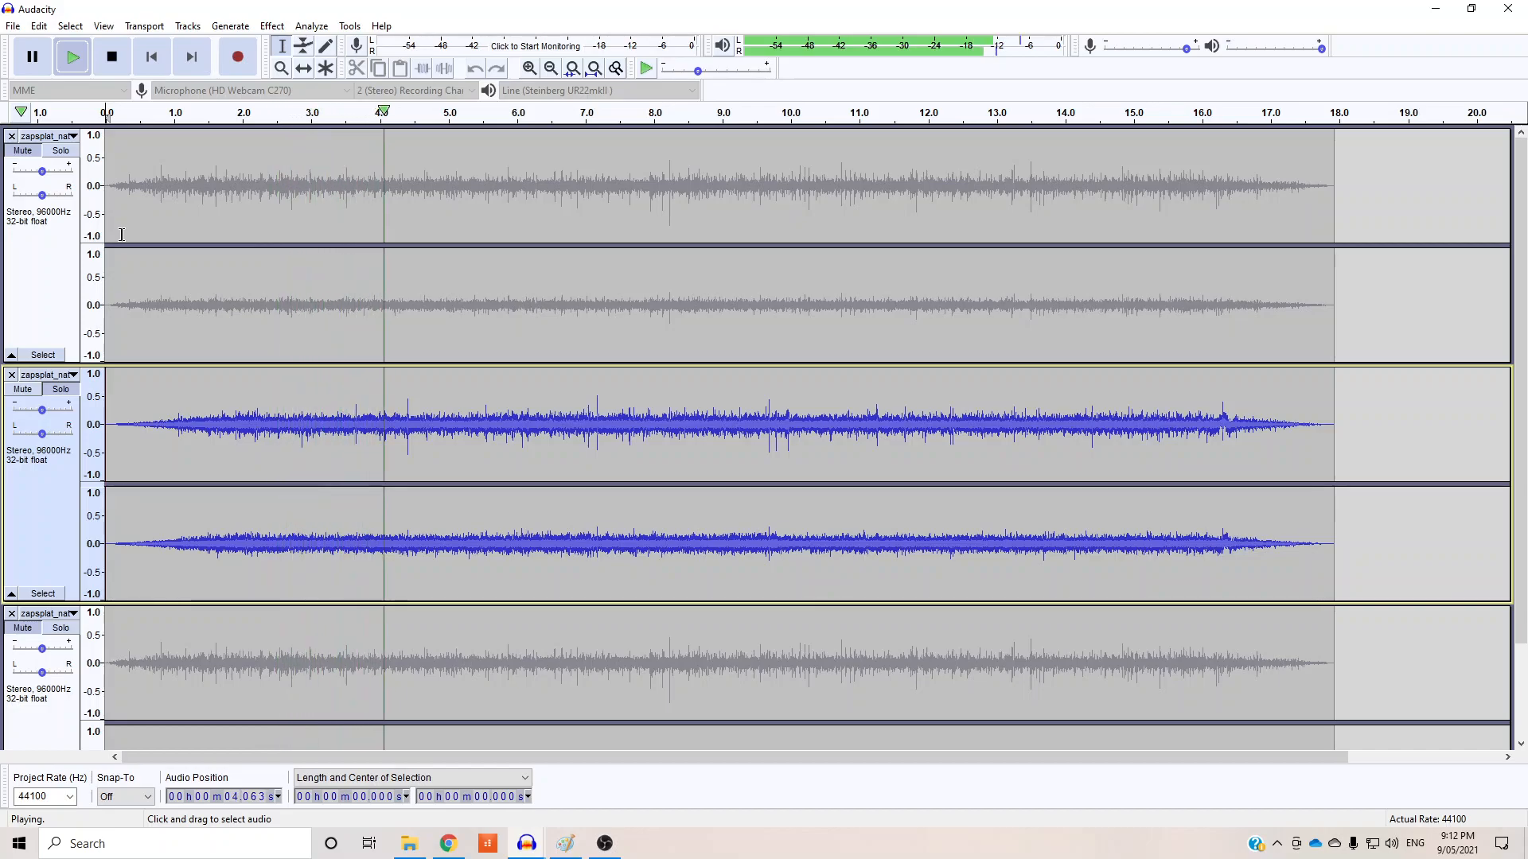
click(112, 56)
click(60, 389)
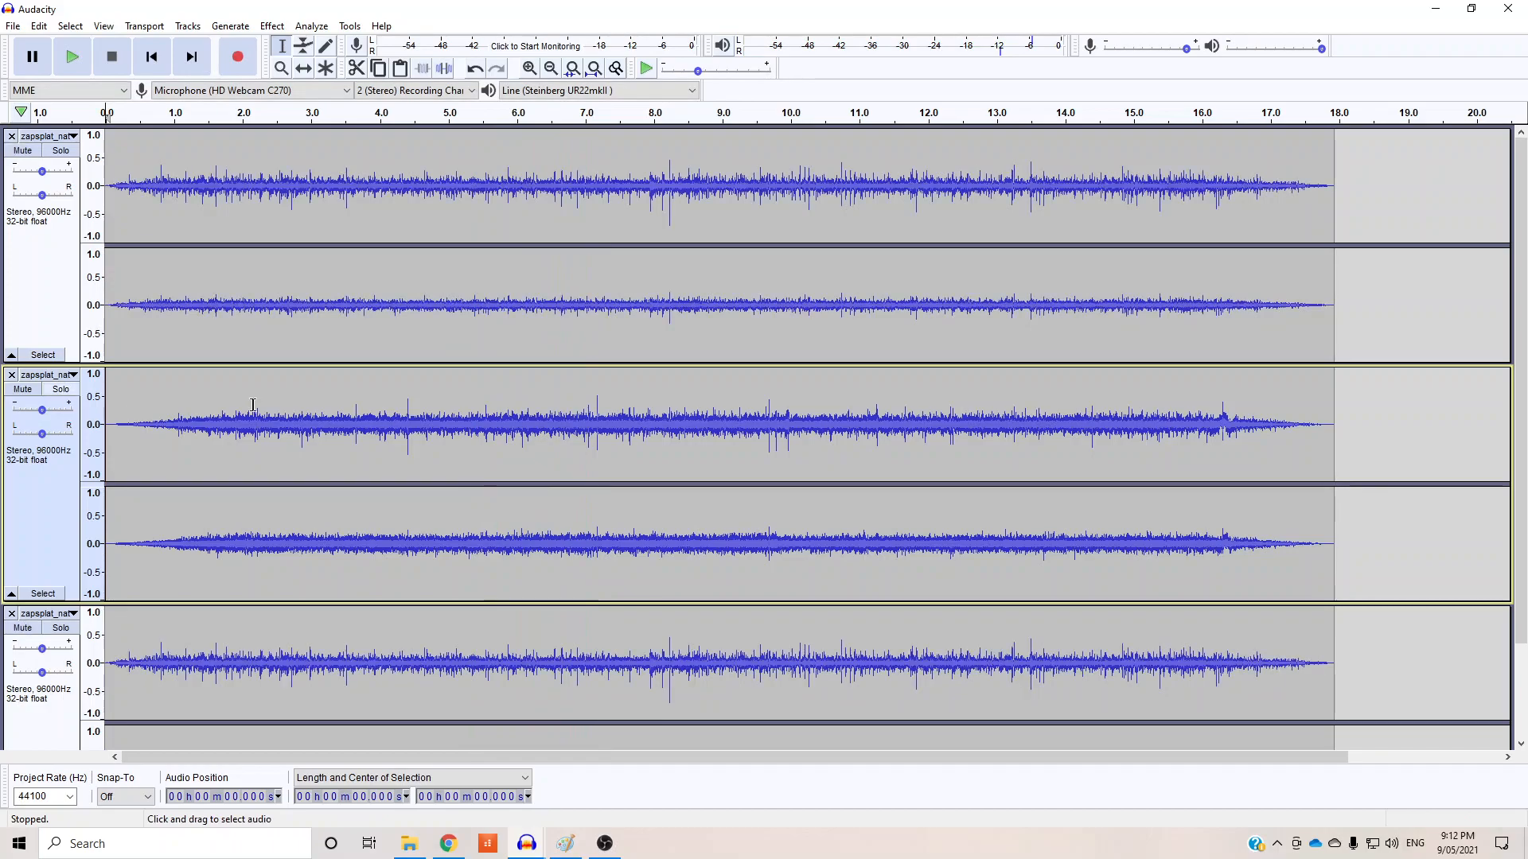
Step: Select the whole third-track clip and lower its pitch to near the minimum with Change Pitch
scroll(217, 411, down, 3)
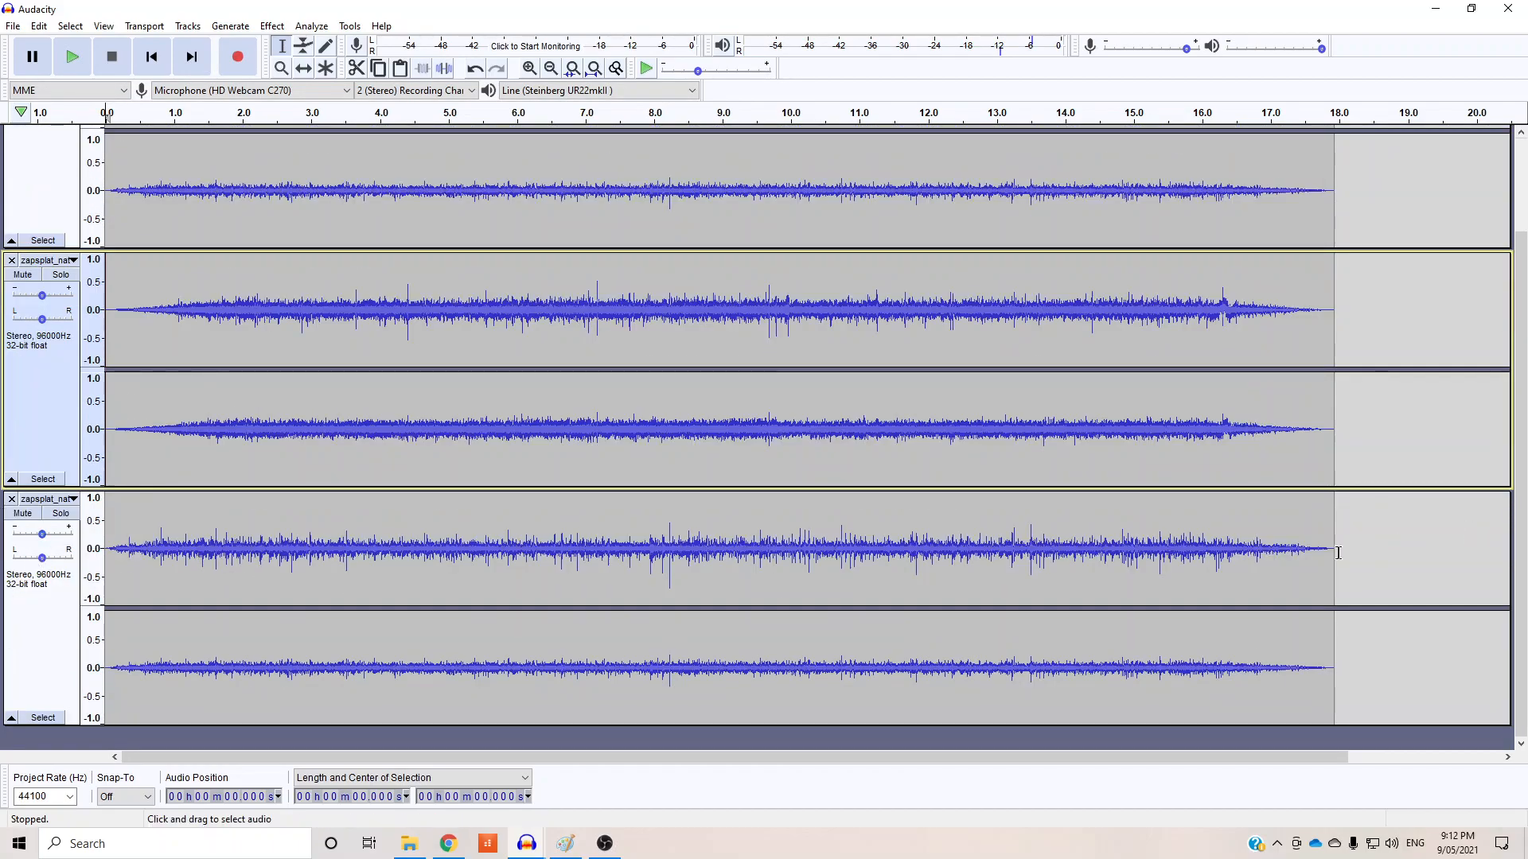
drag(1331, 552, 96, 568)
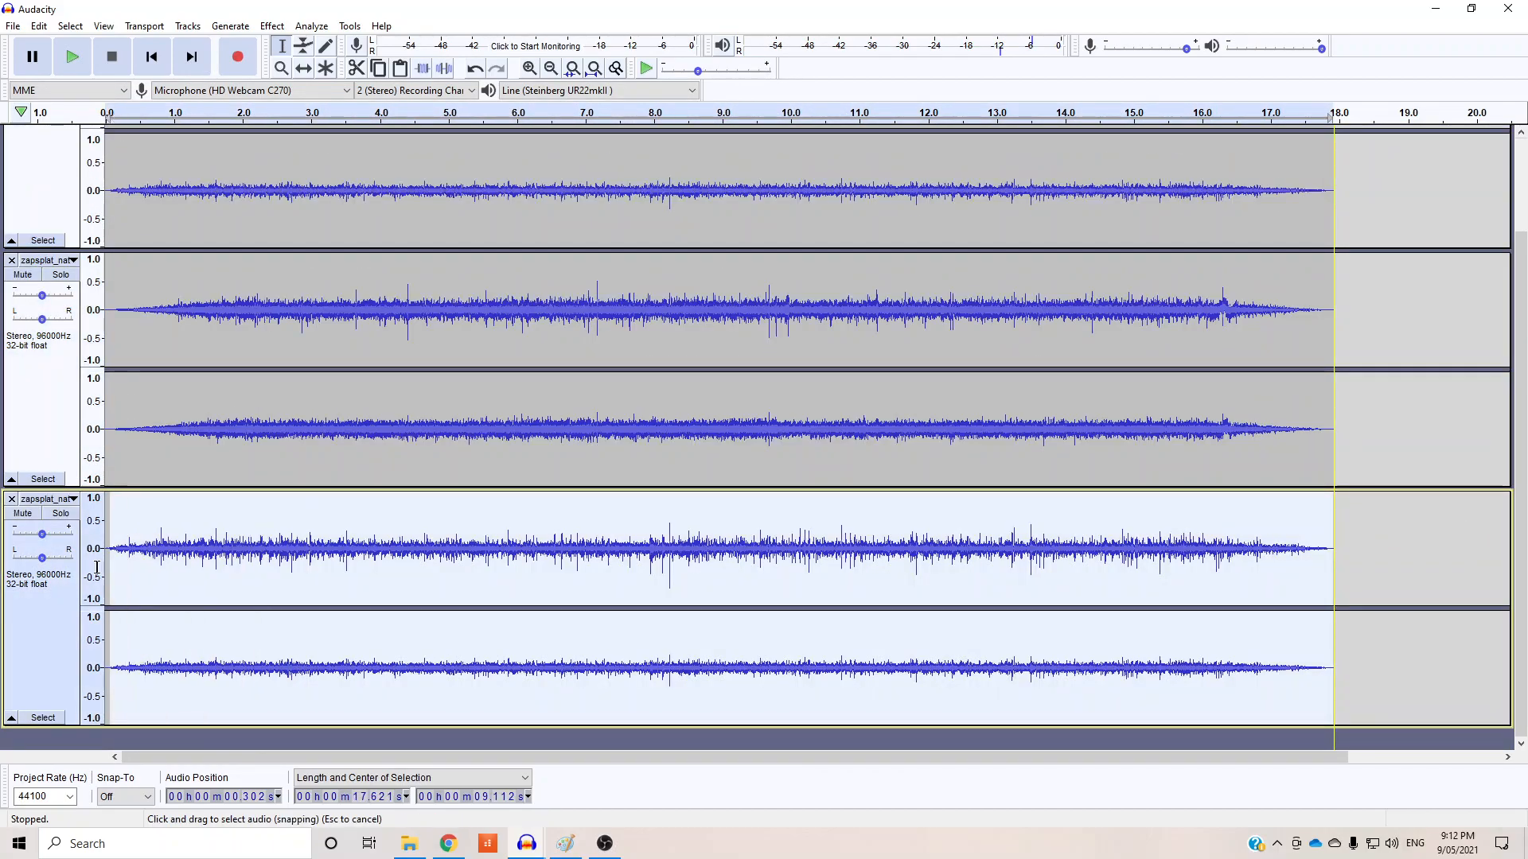
click(271, 26)
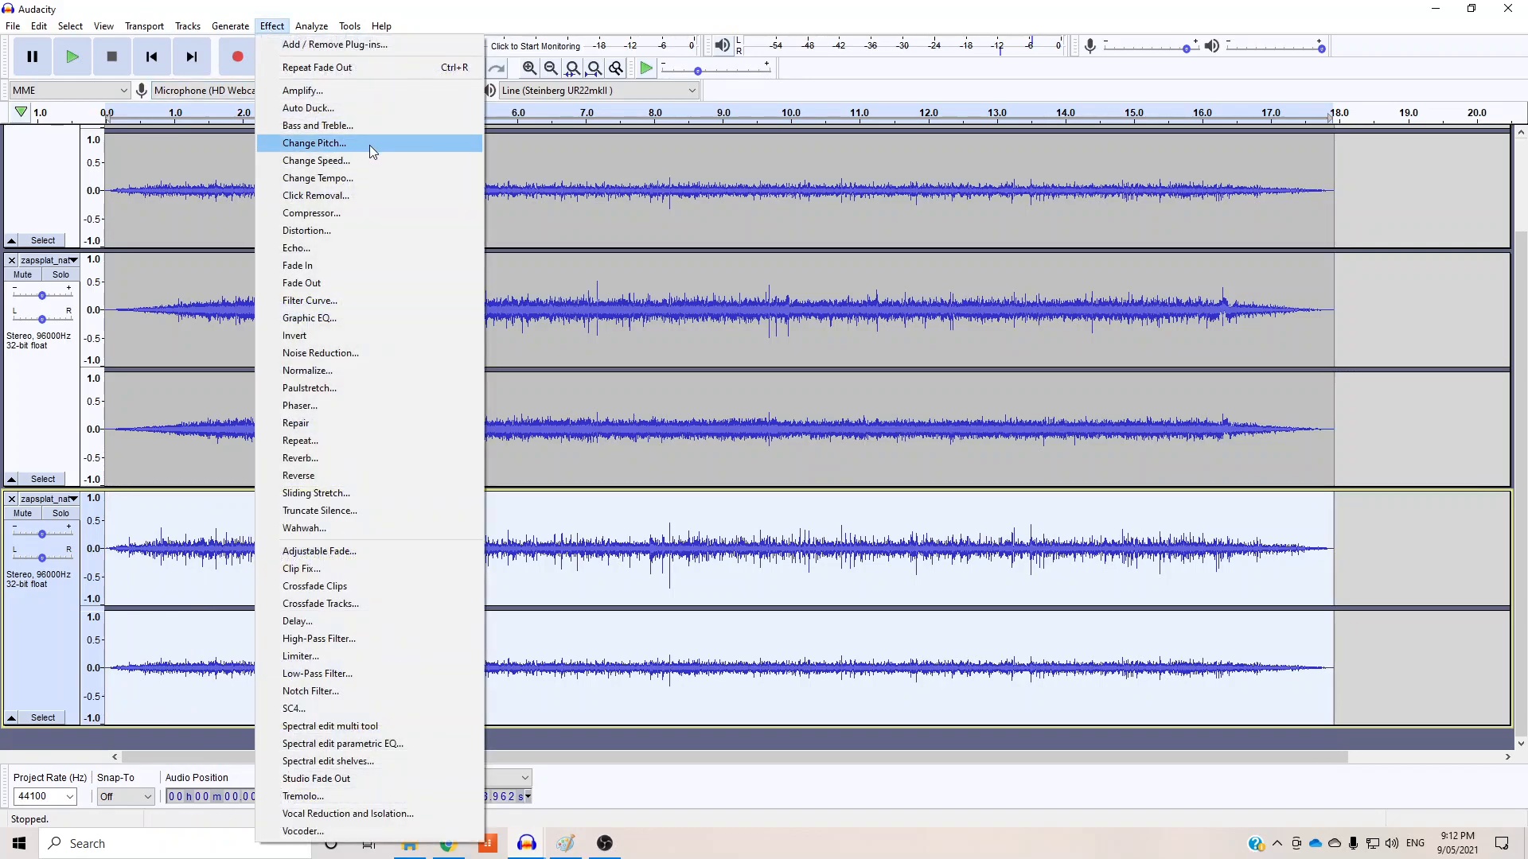
click(369, 144)
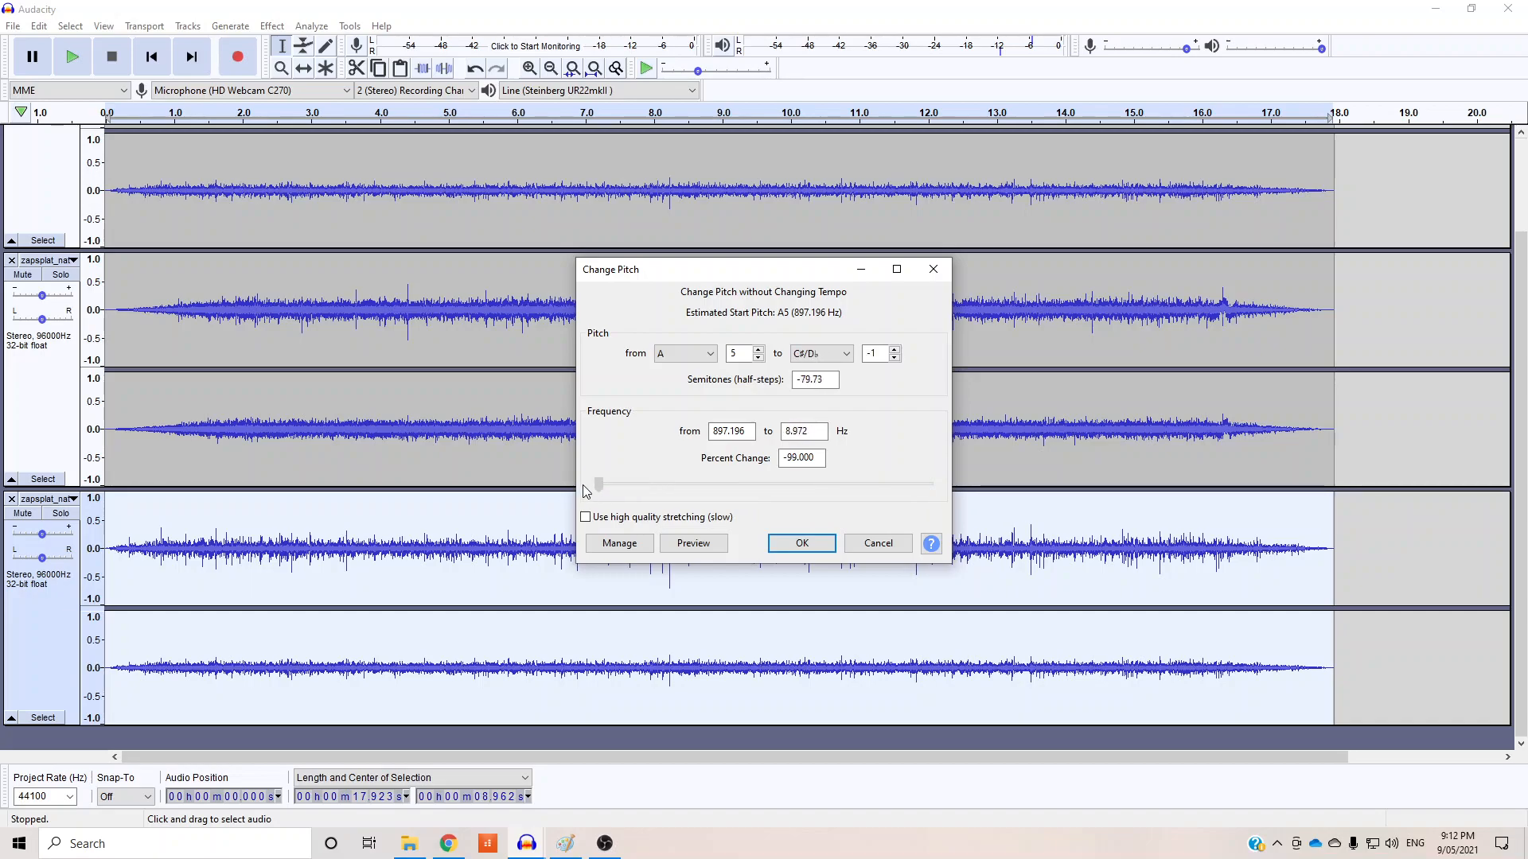
drag(599, 484, 622, 485)
click(803, 545)
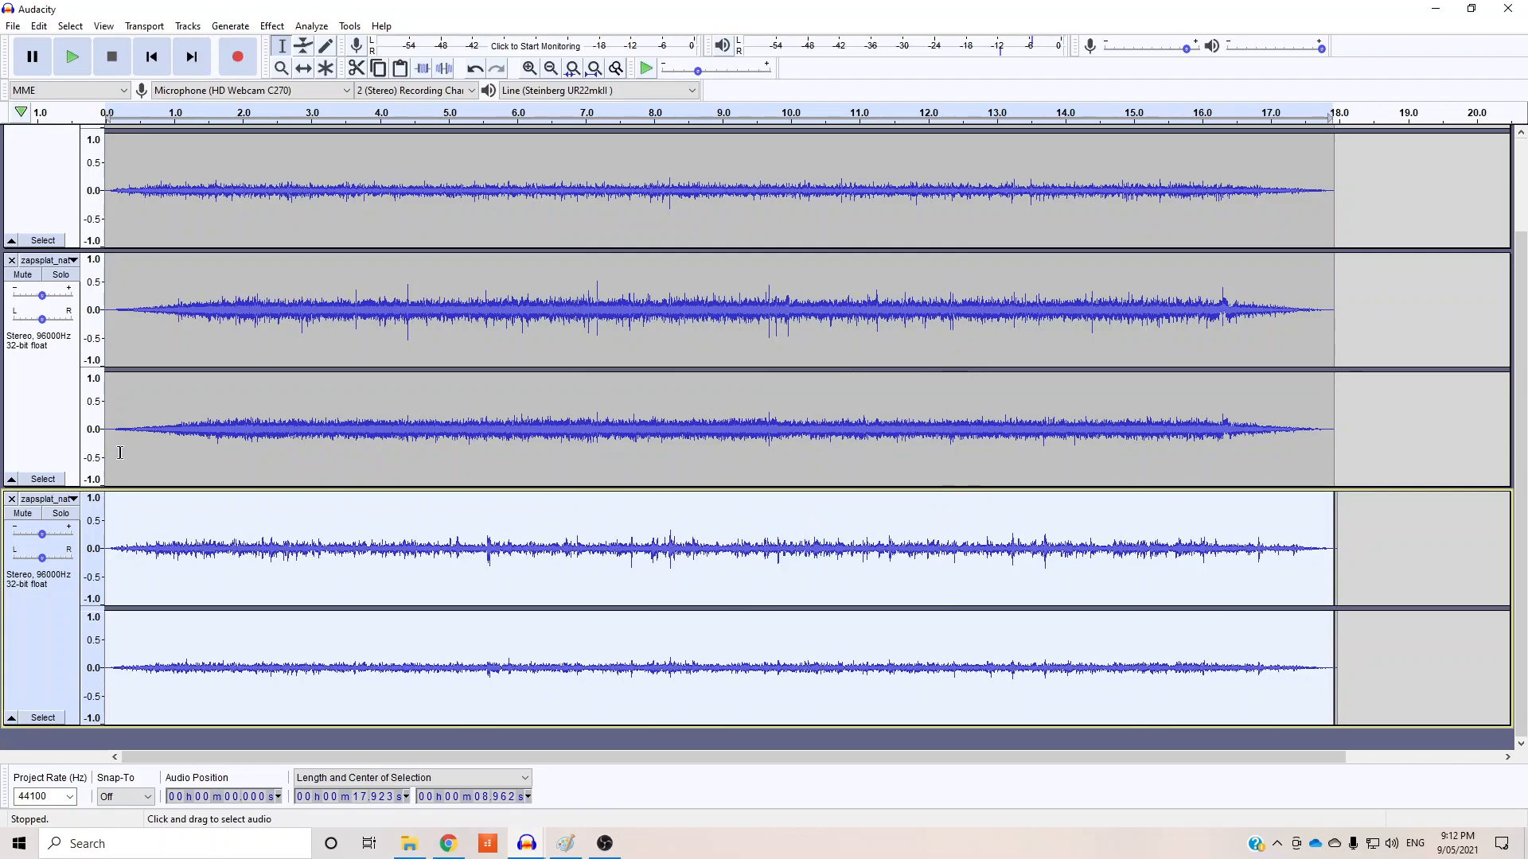
Step: Solo the third track and listen to the pitch-shifted clip from near its start
click(60, 514)
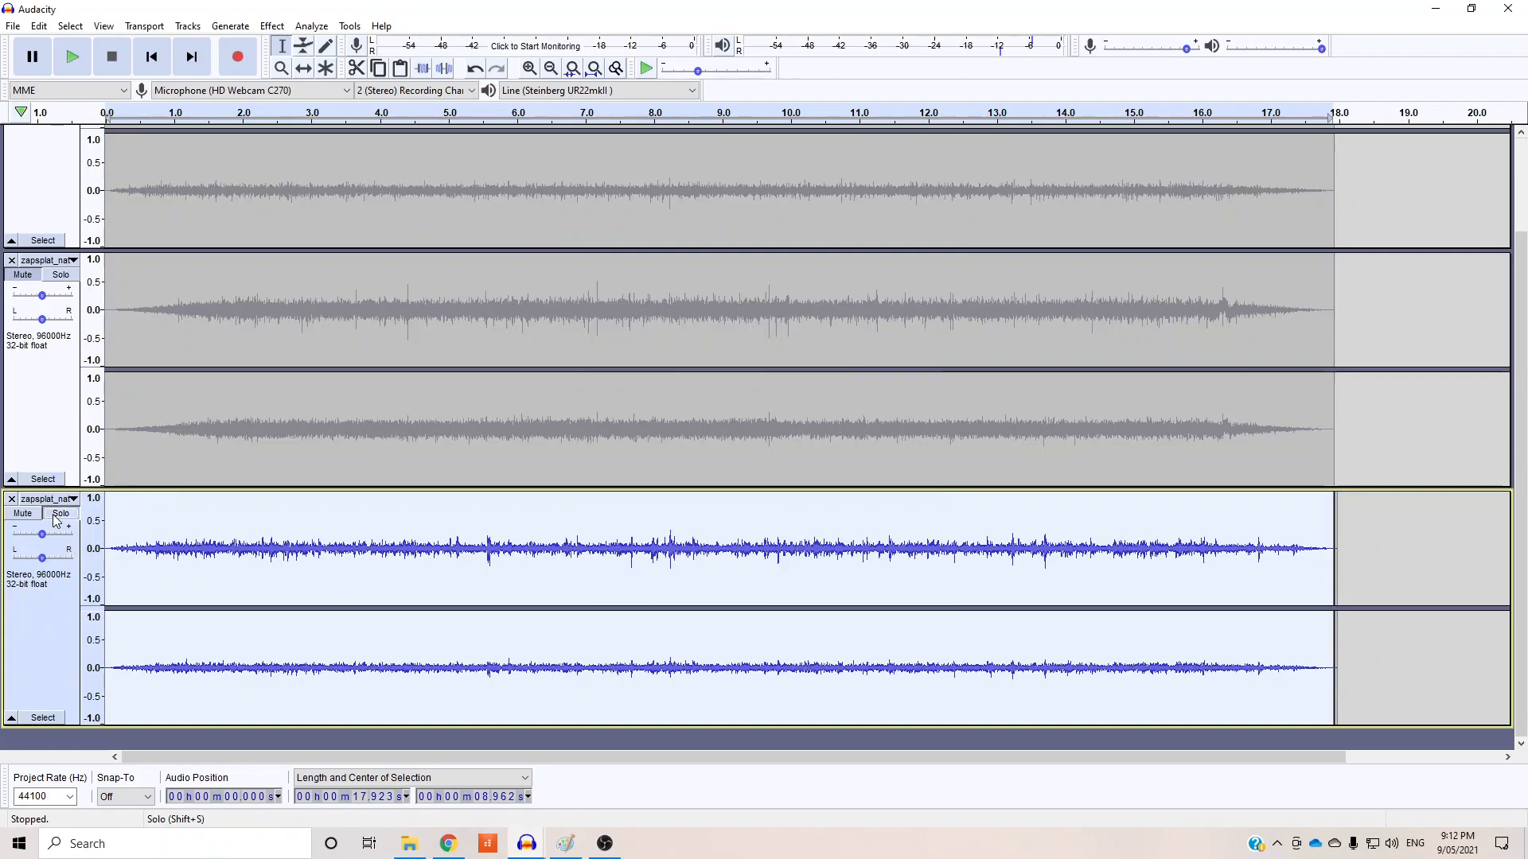
click(110, 547)
click(72, 58)
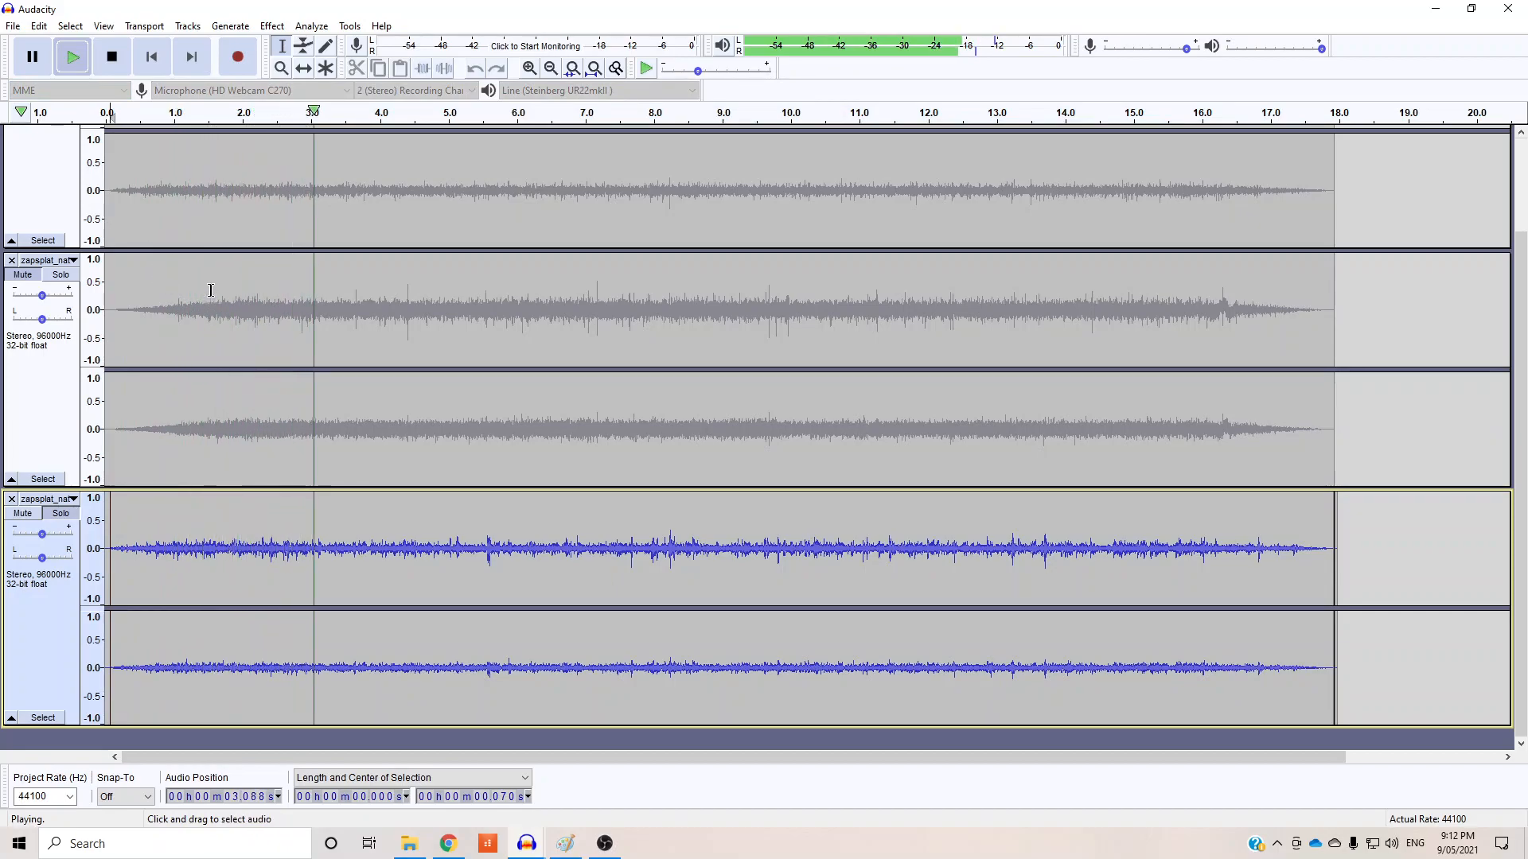
click(113, 62)
click(272, 26)
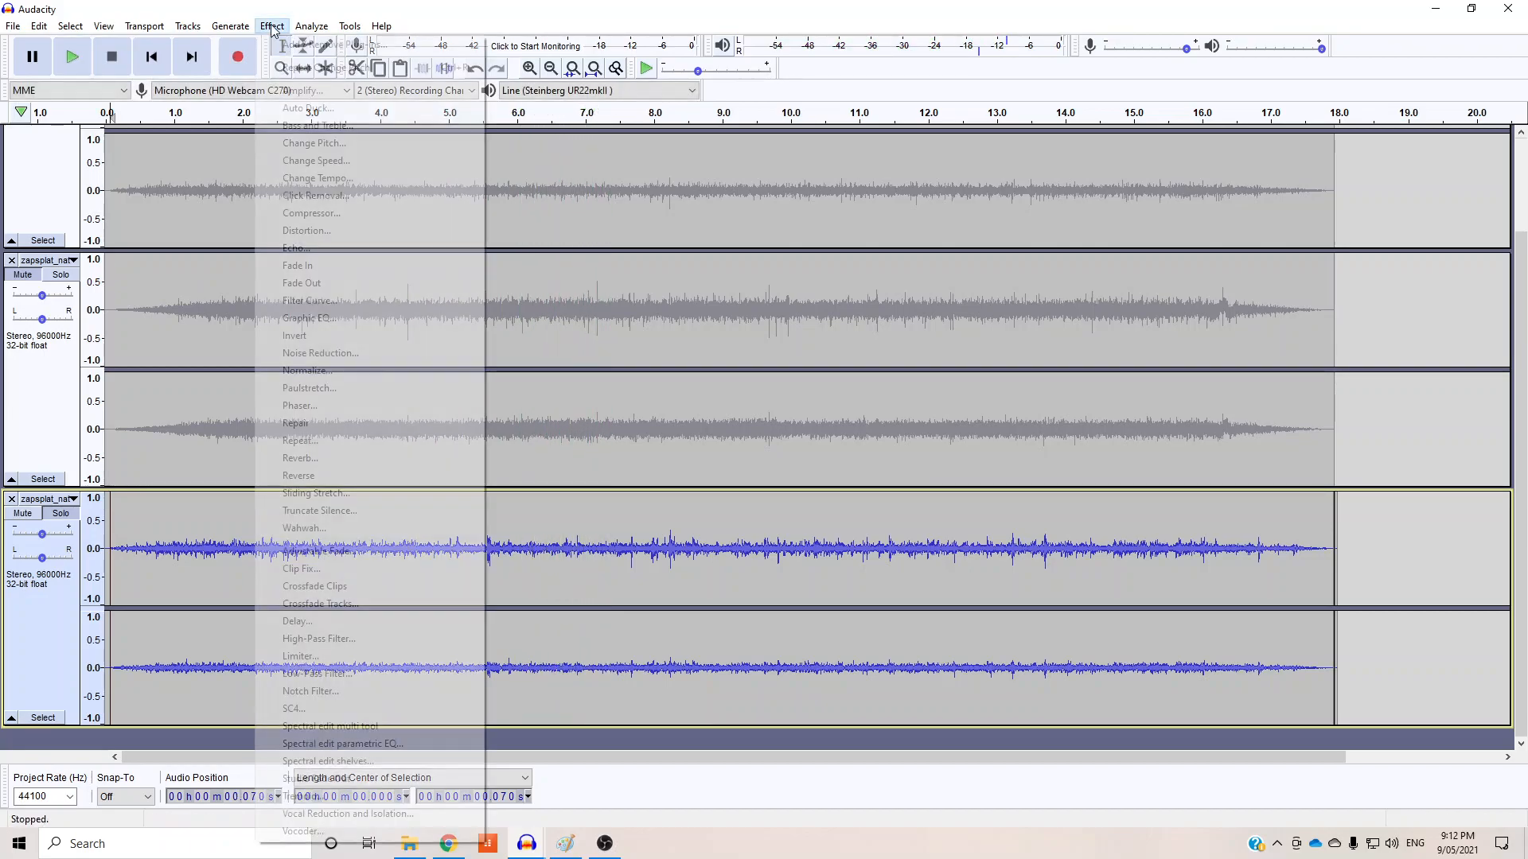
click(339, 86)
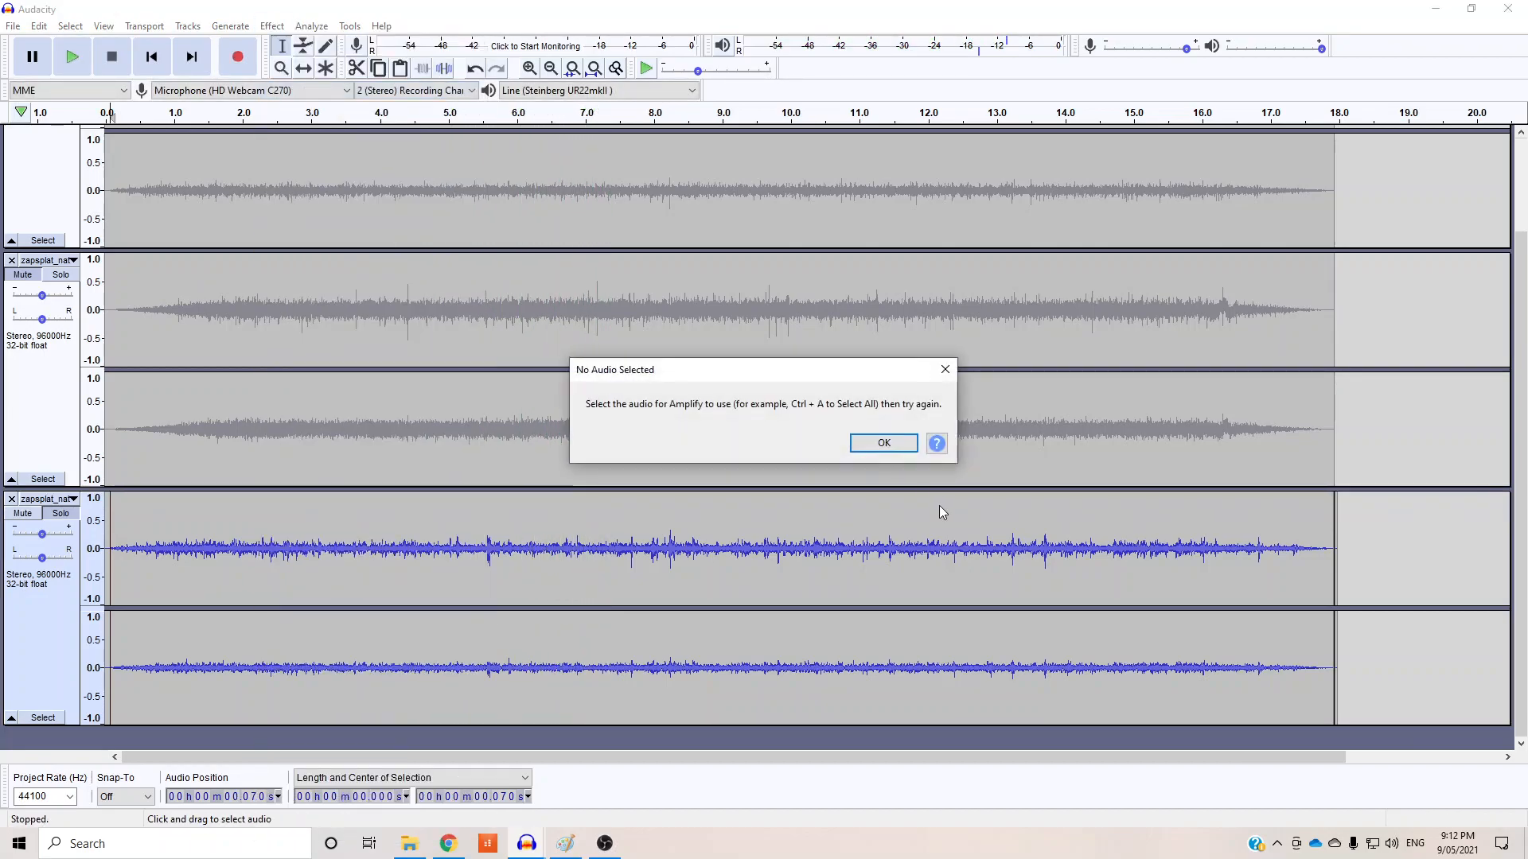
click(882, 443)
Step: Select the entire third-track clip and amplify it by the suggested amount
drag(1336, 568, 105, 581)
click(272, 26)
click(338, 85)
click(799, 475)
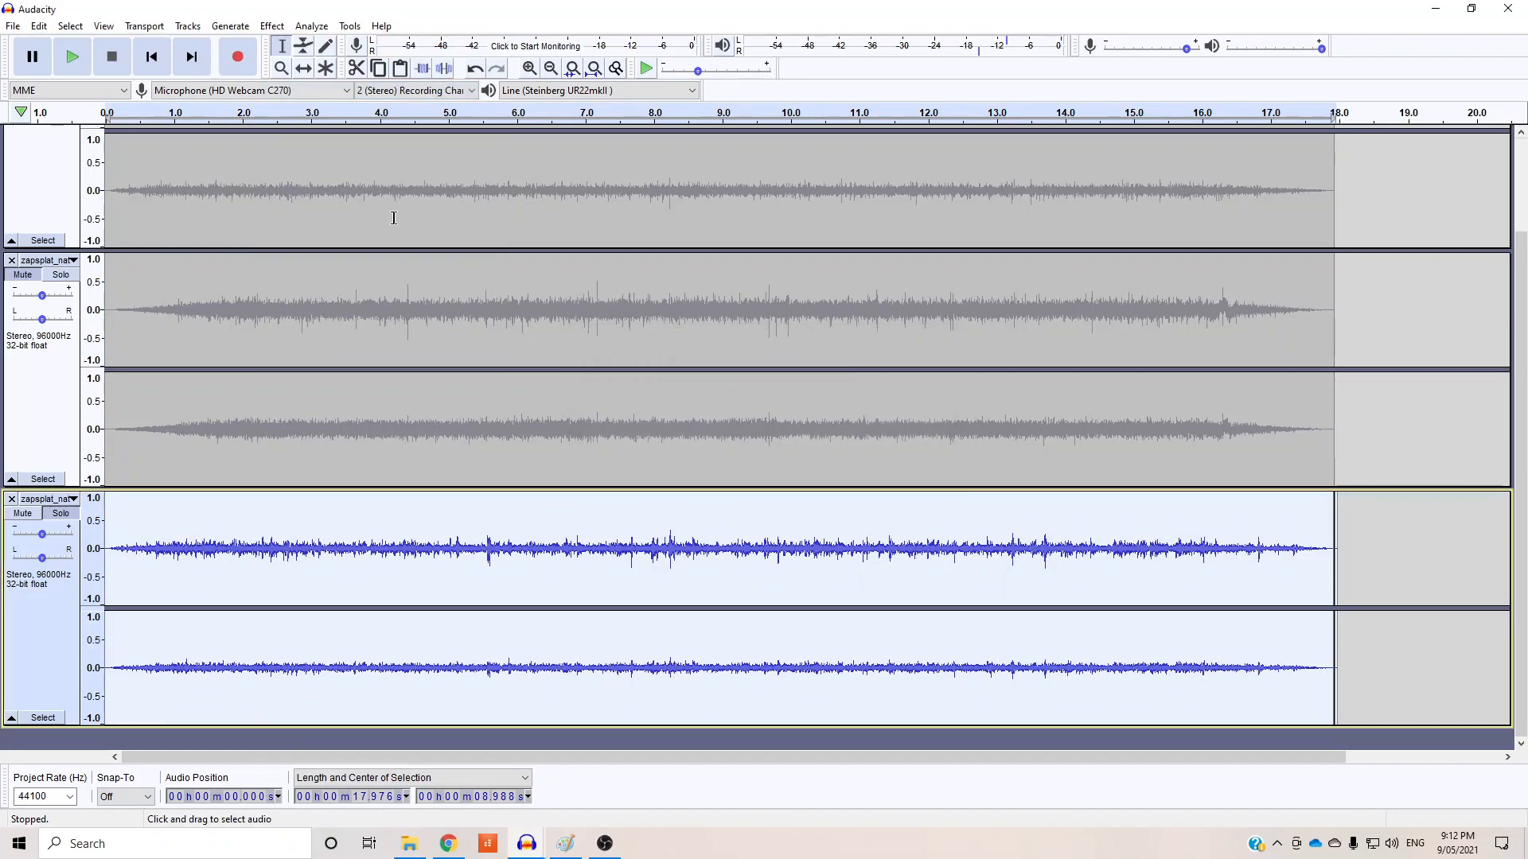
Step: Apply Reverb with the offered settings to the amplified third-track clip
click(272, 26)
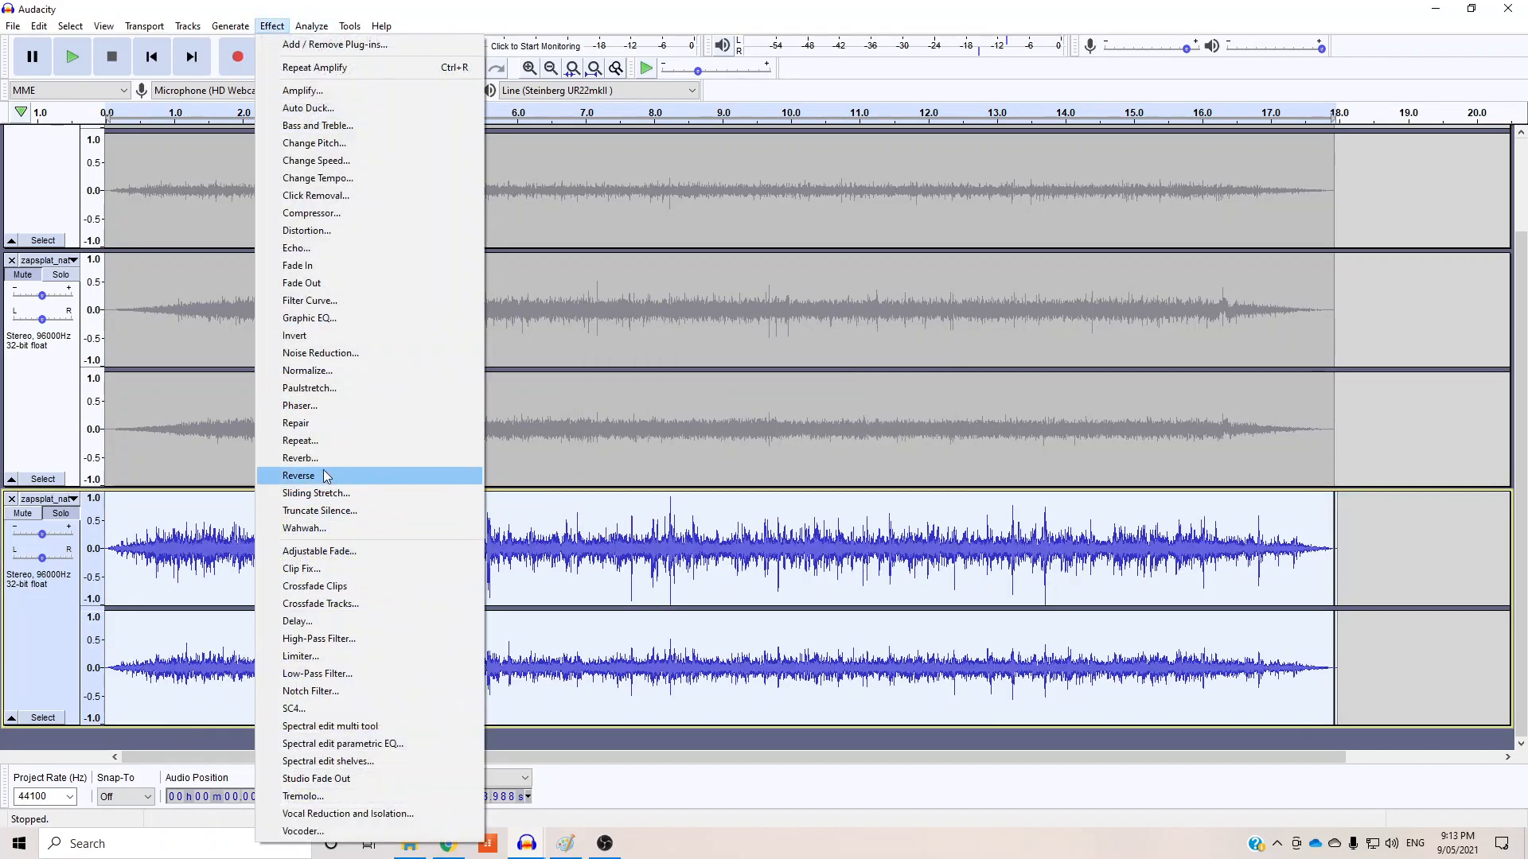
click(300, 458)
click(808, 549)
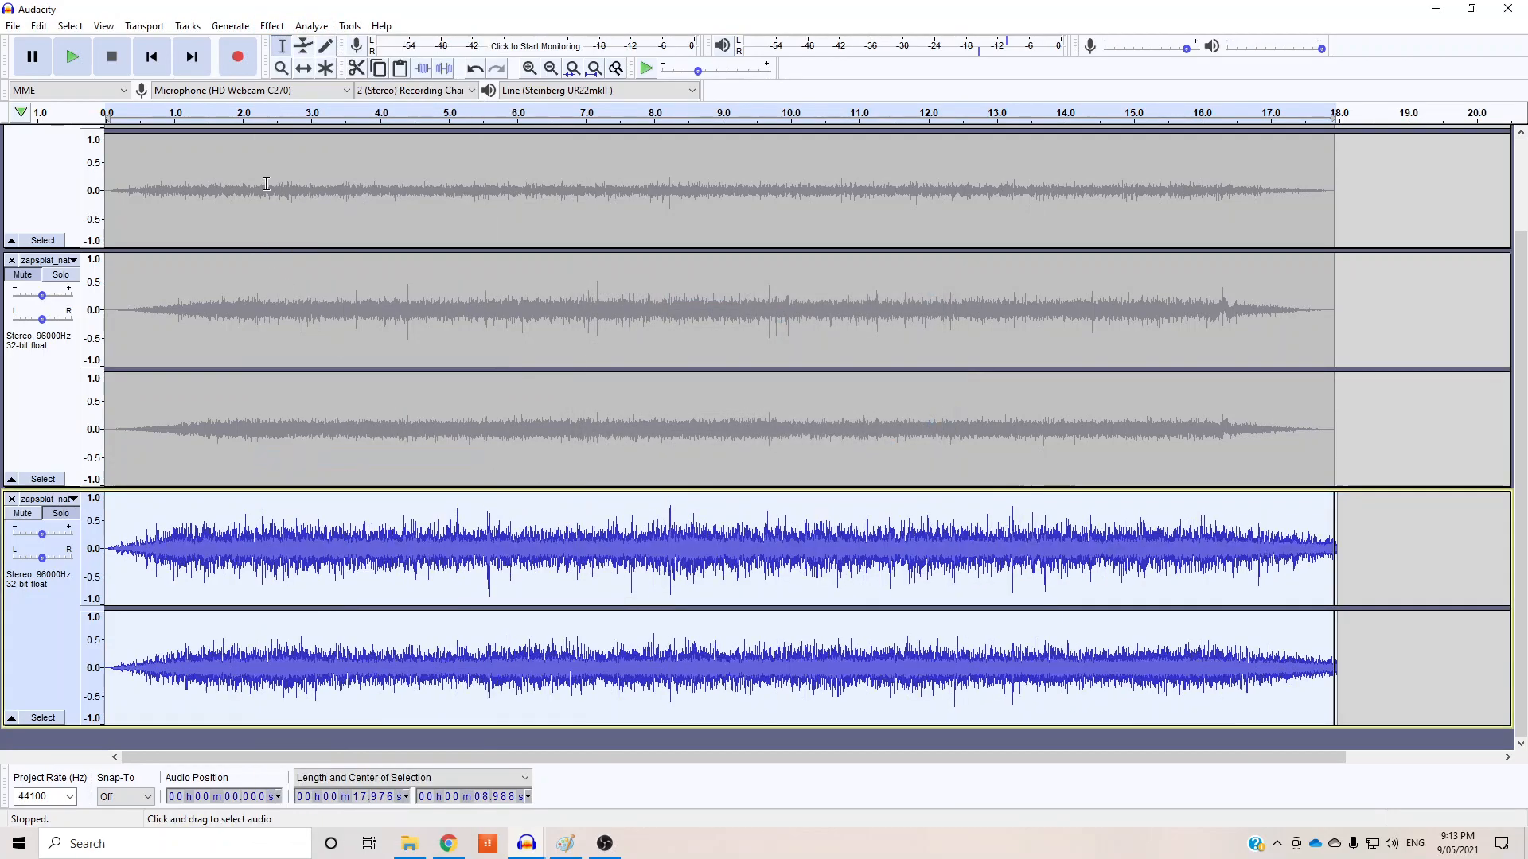
Step: Try Hard Clipping distortion on the third-track clip with clipping level -6, drive 50 and make-up gain 50, and undo it
click(268, 28)
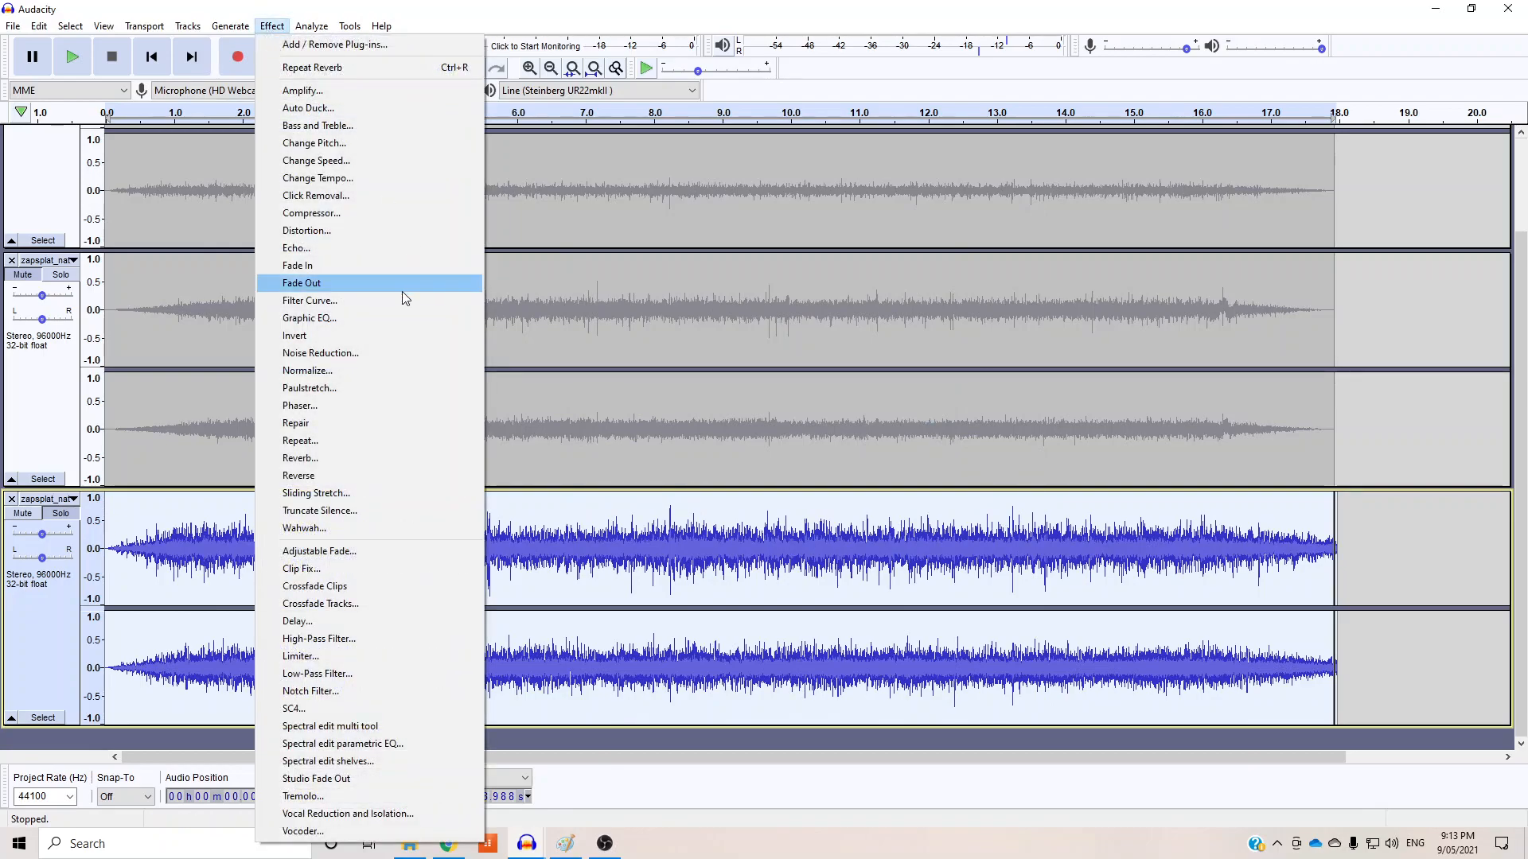
click(318, 229)
click(978, 538)
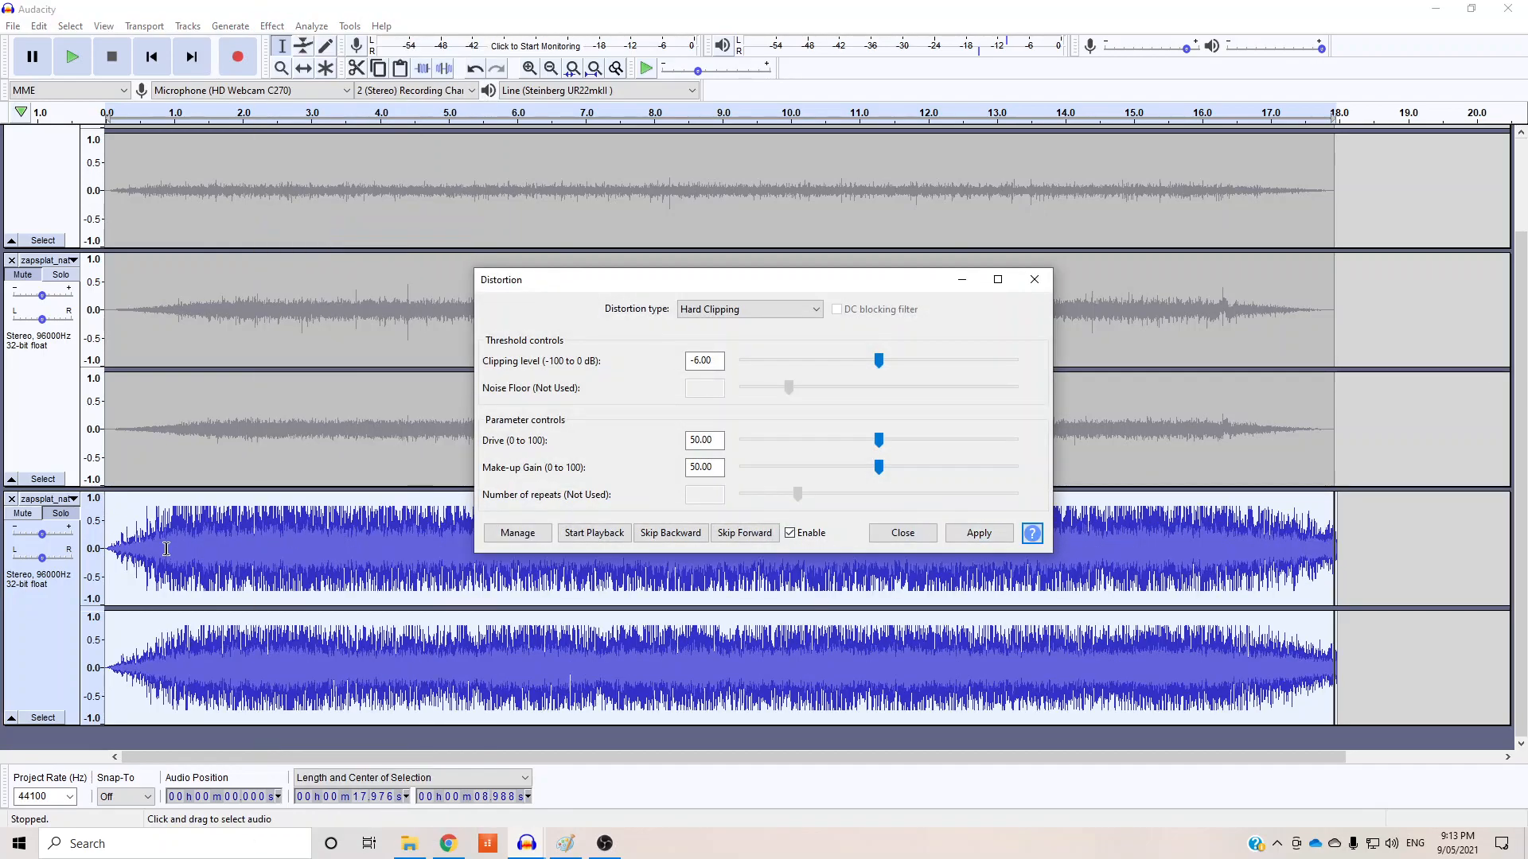
click(903, 533)
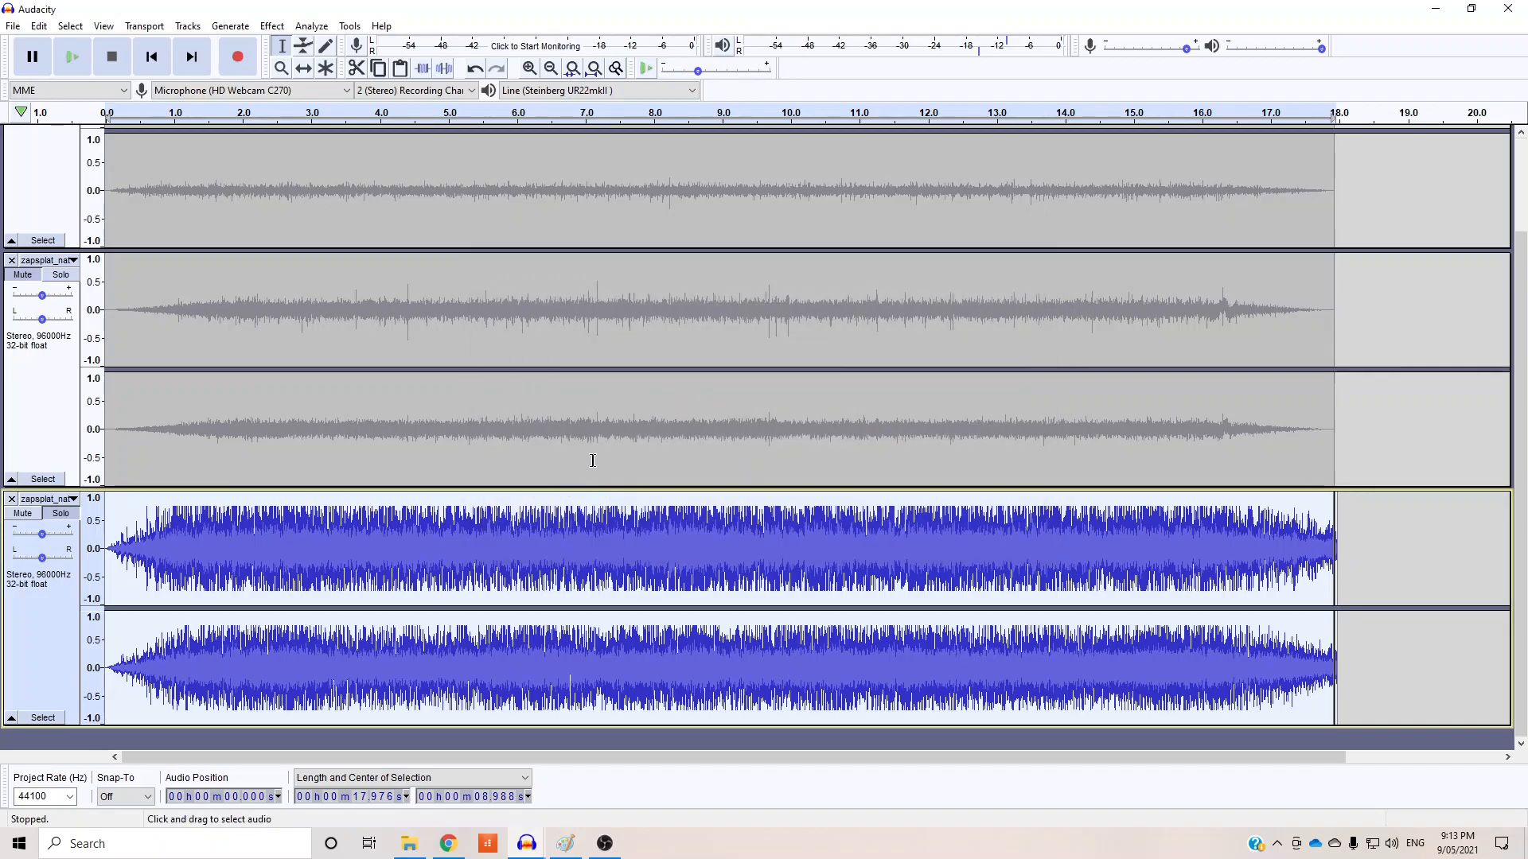
key(ctrl+z)
Step: Lower the third-track clip's volume by about 8.2 dB with Amplify and listen to its beginning
click(273, 26)
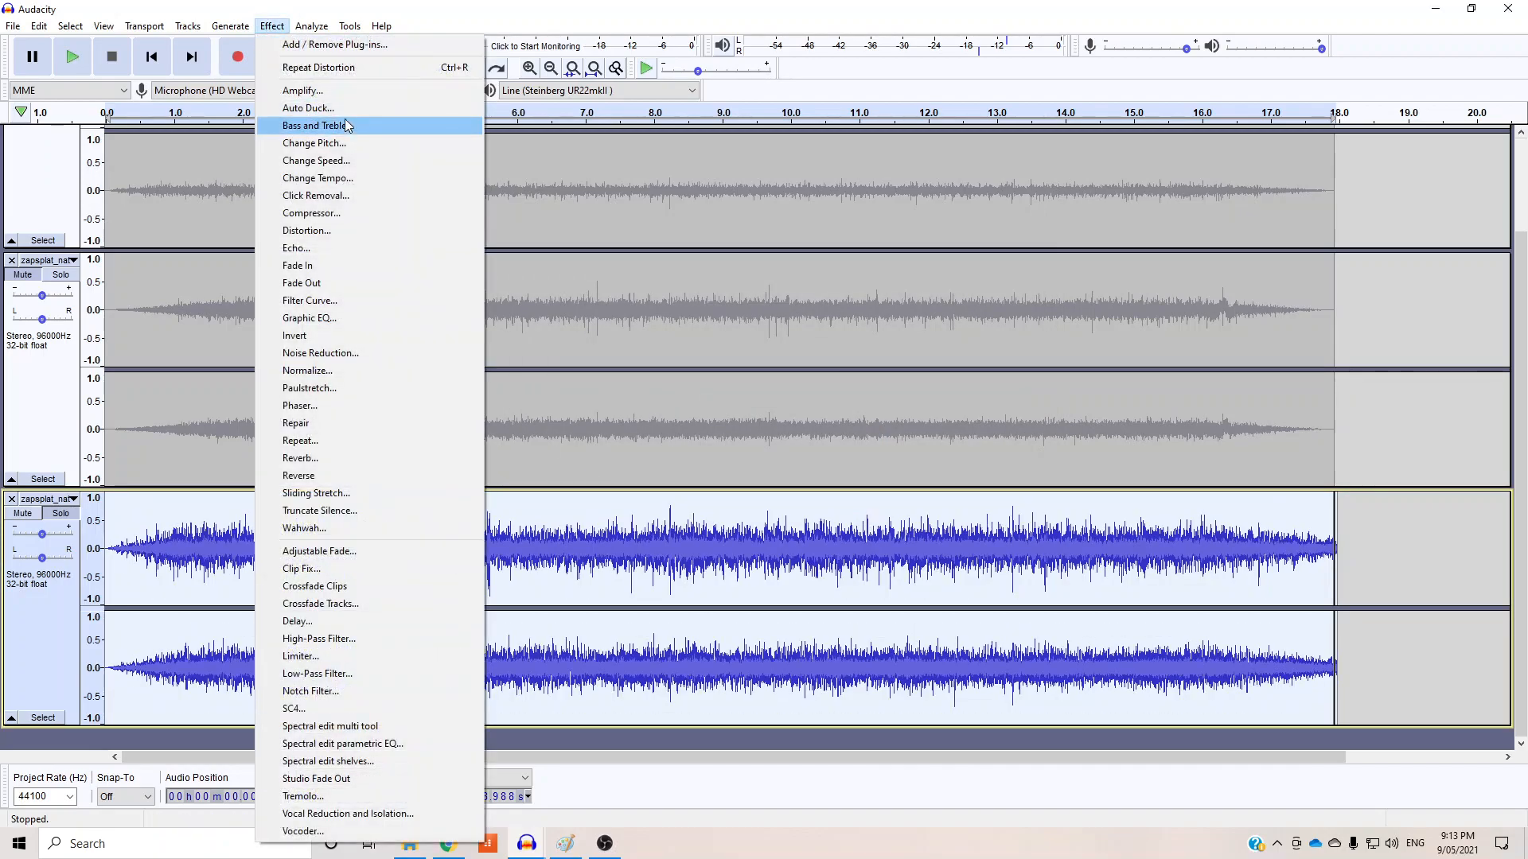
click(364, 91)
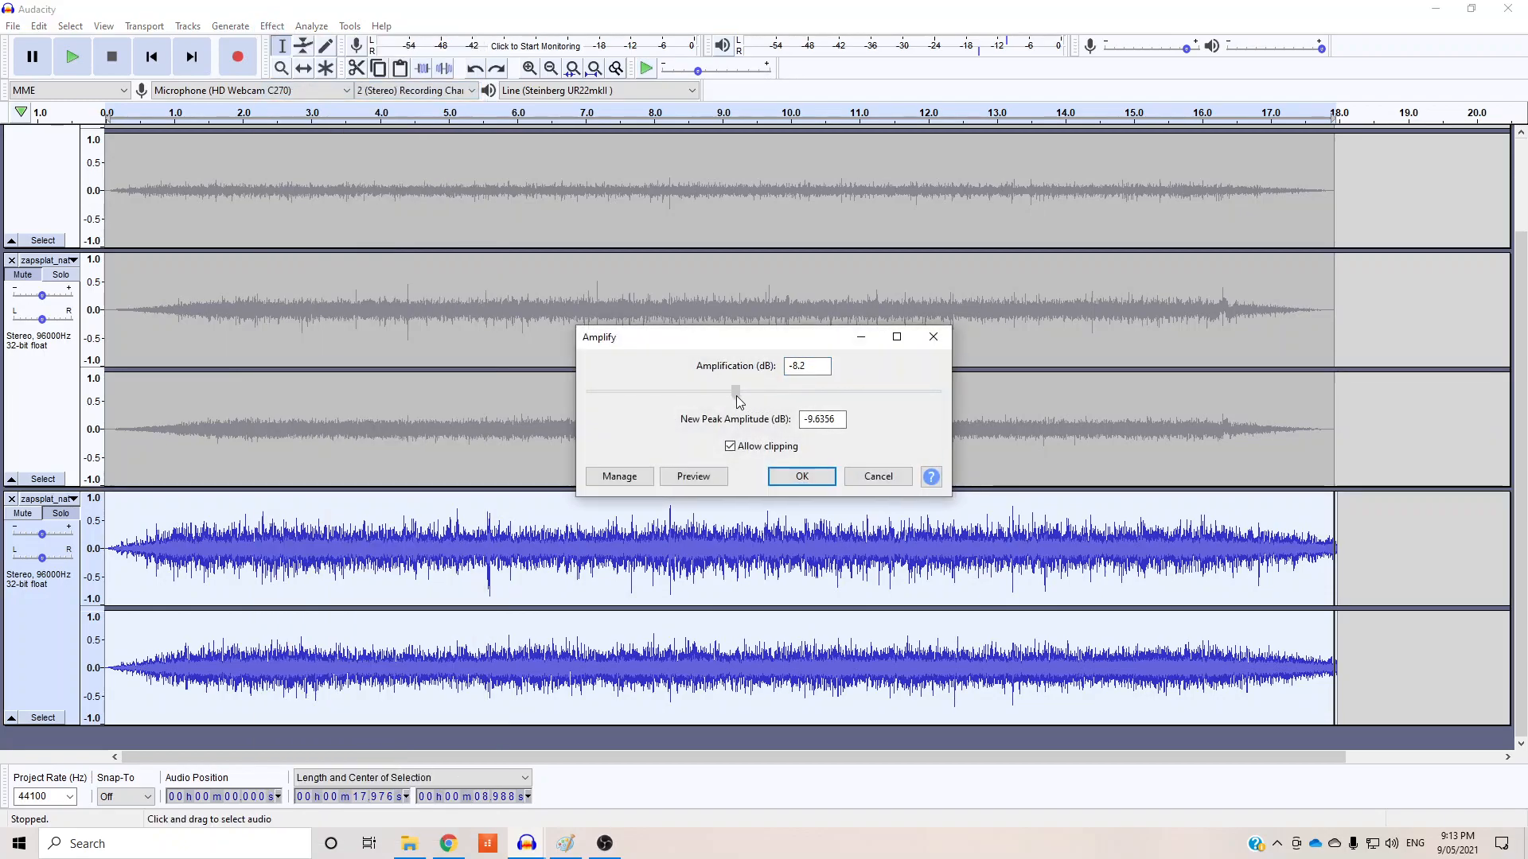
click(801, 477)
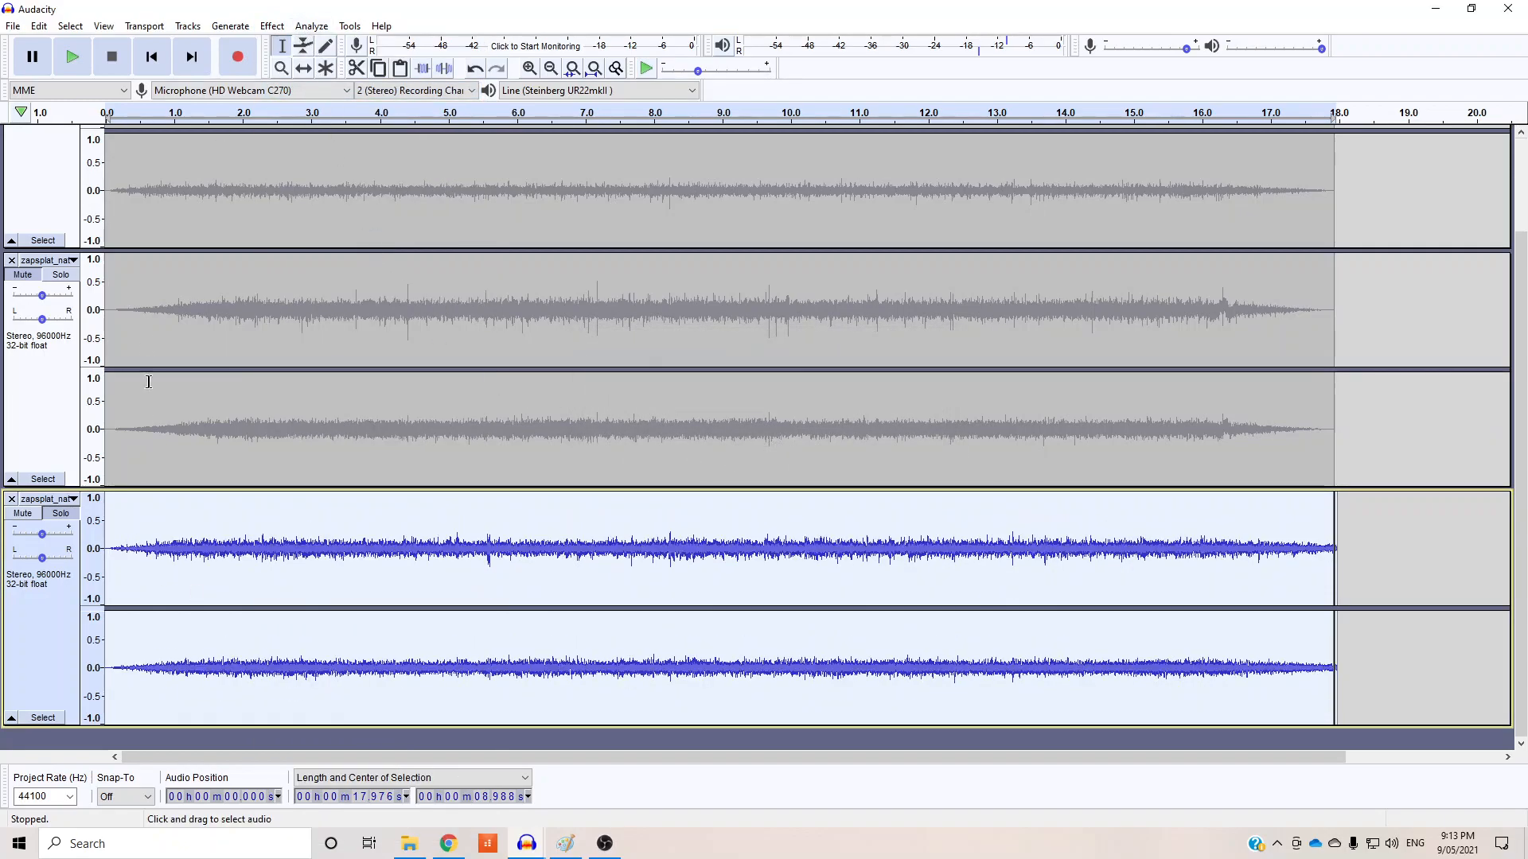
click(72, 57)
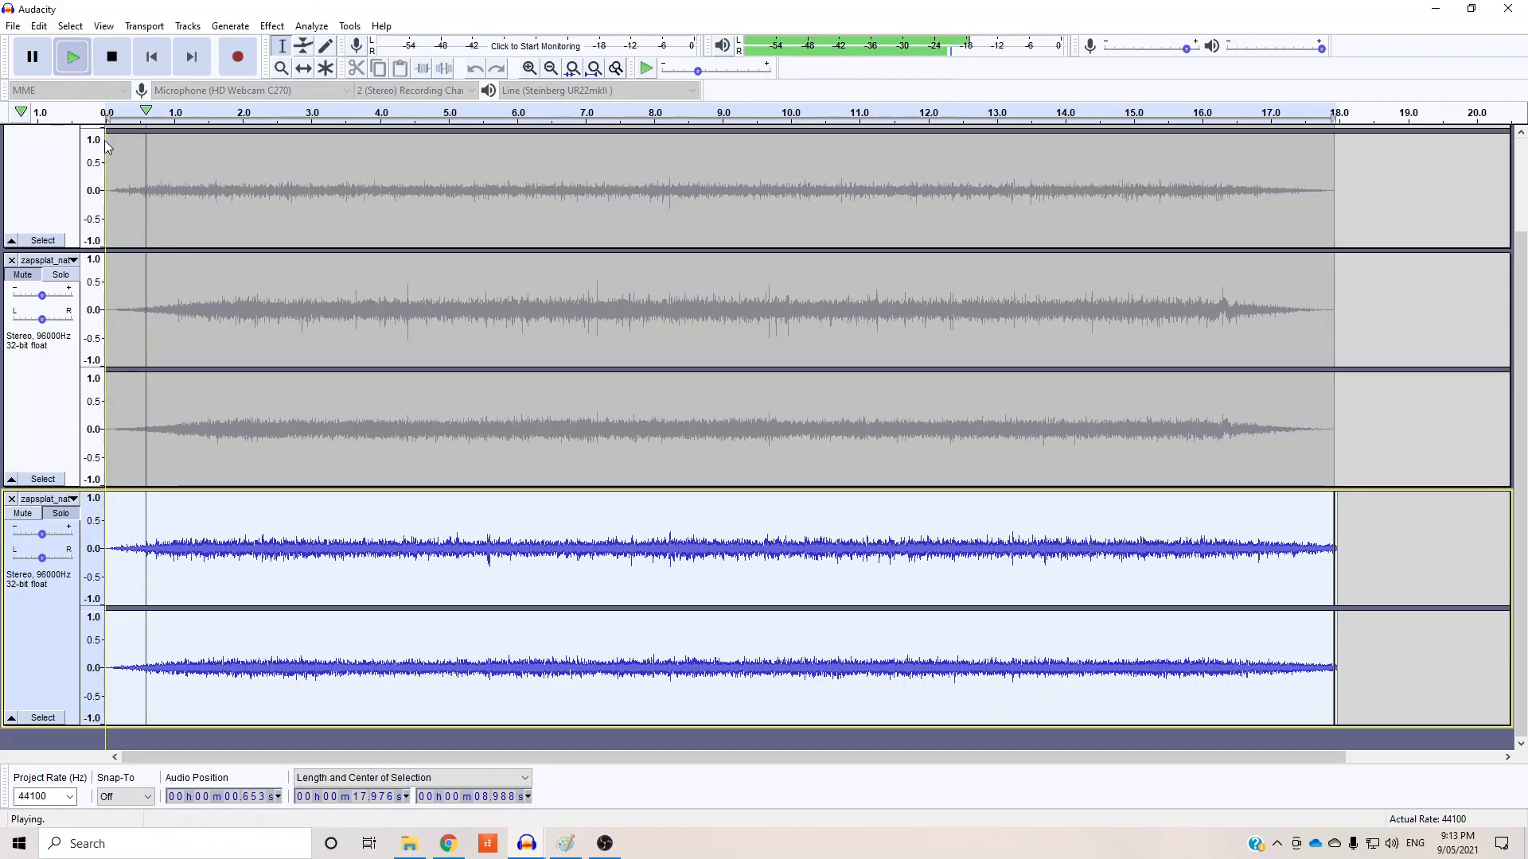
click(112, 57)
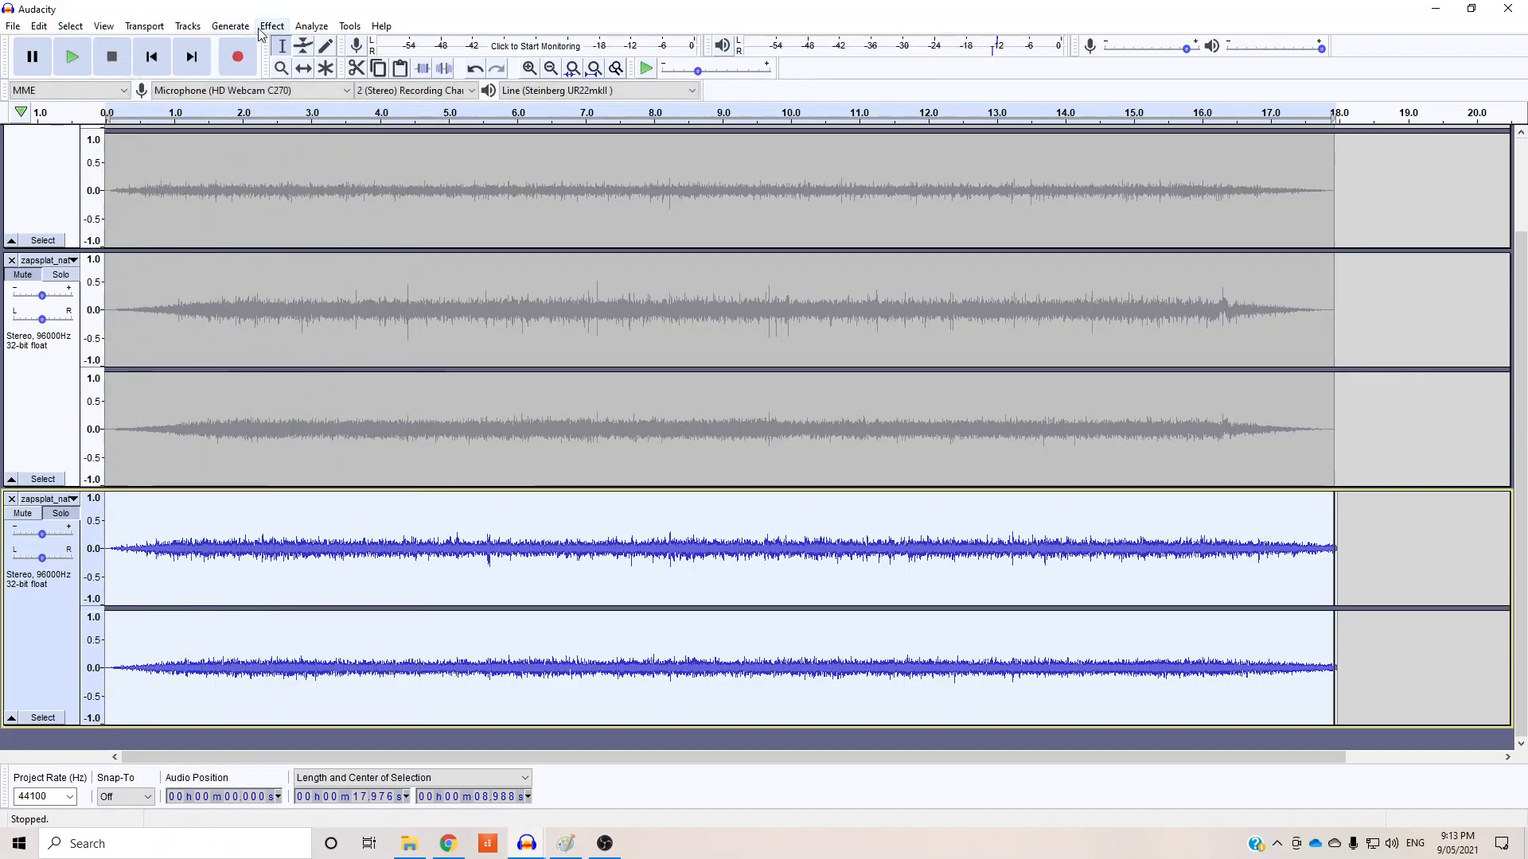
Step: Apply Hard Clipping distortion with clipping level -6, drive 50 and make-up gain 50 to the quieter third-track clip and listen to it
click(311, 25)
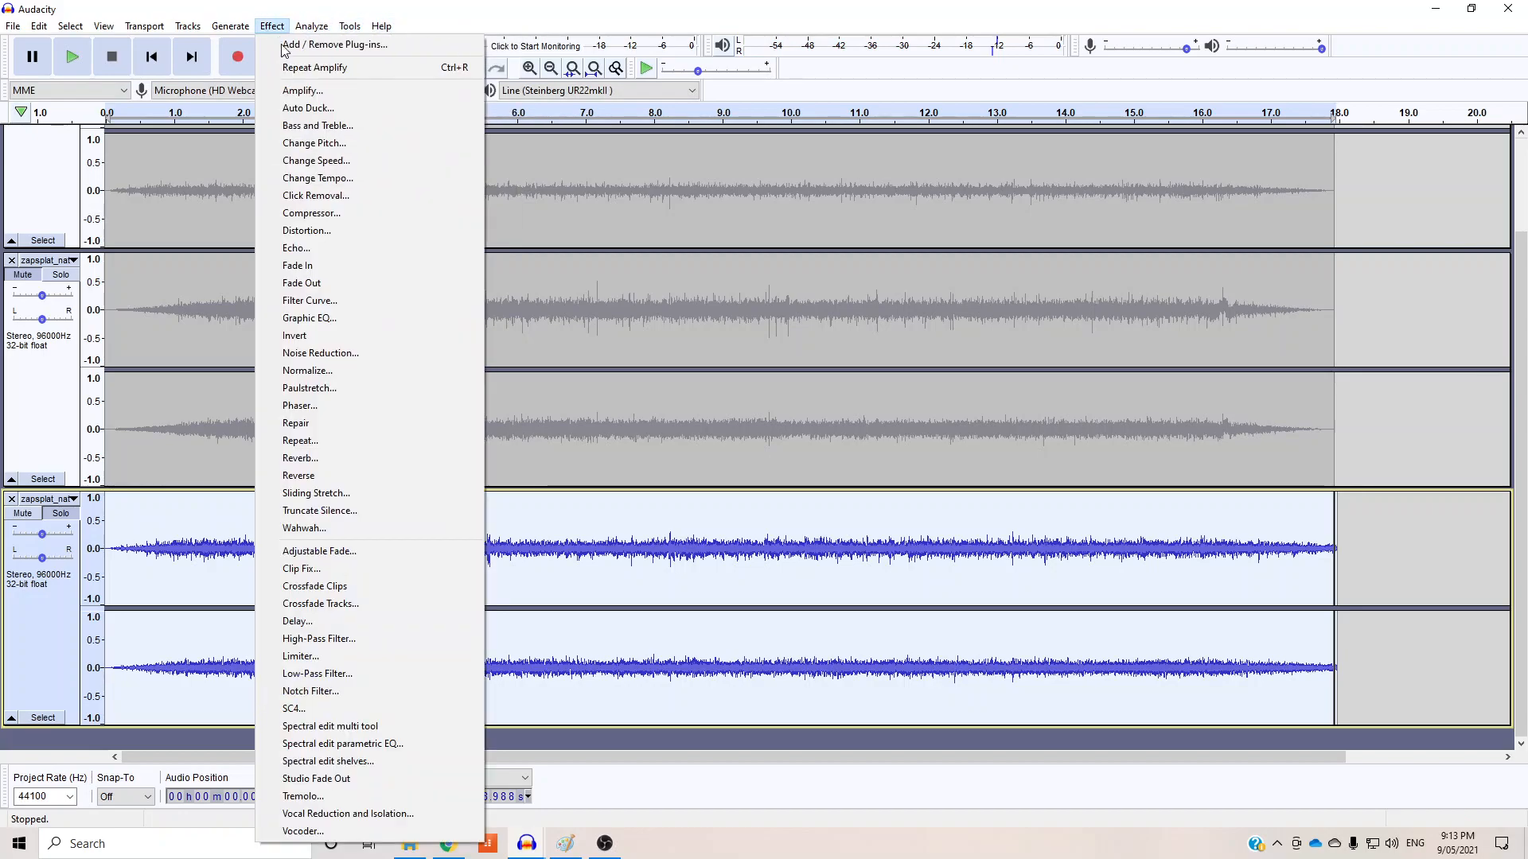
click(306, 231)
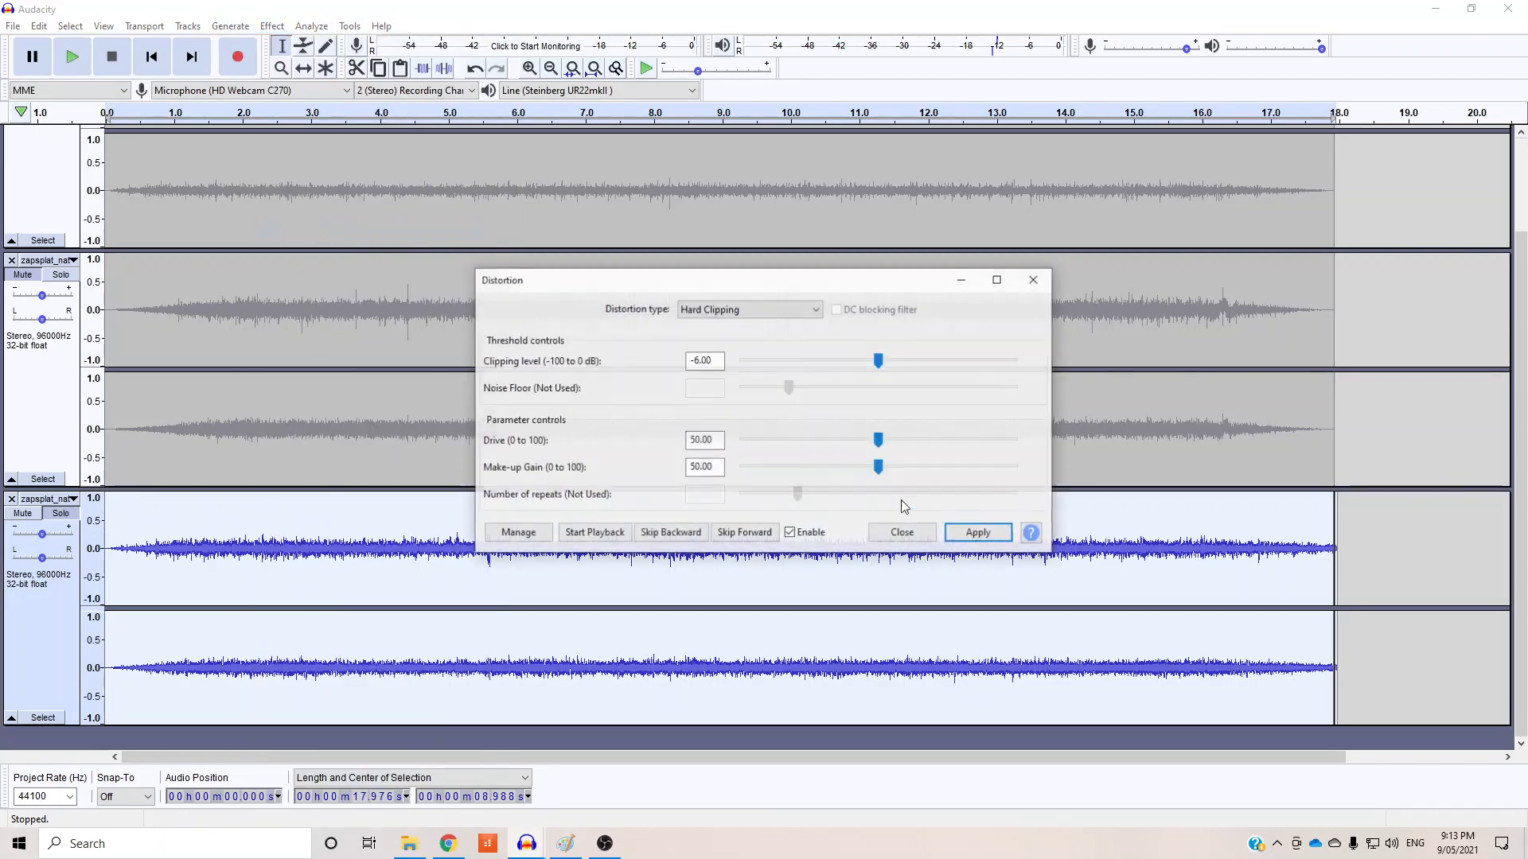
click(979, 532)
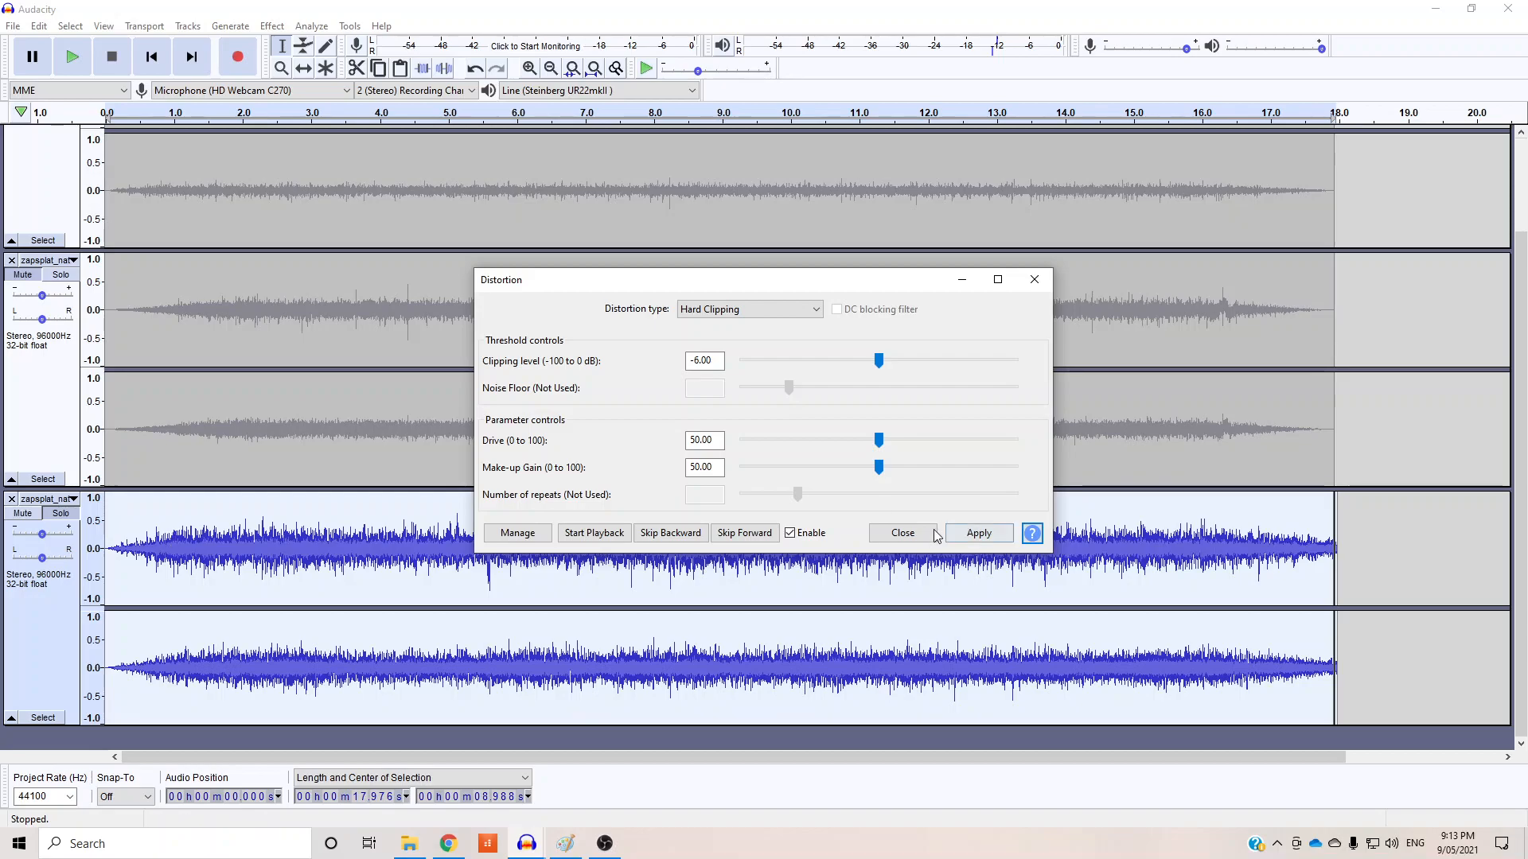
click(904, 532)
click(74, 57)
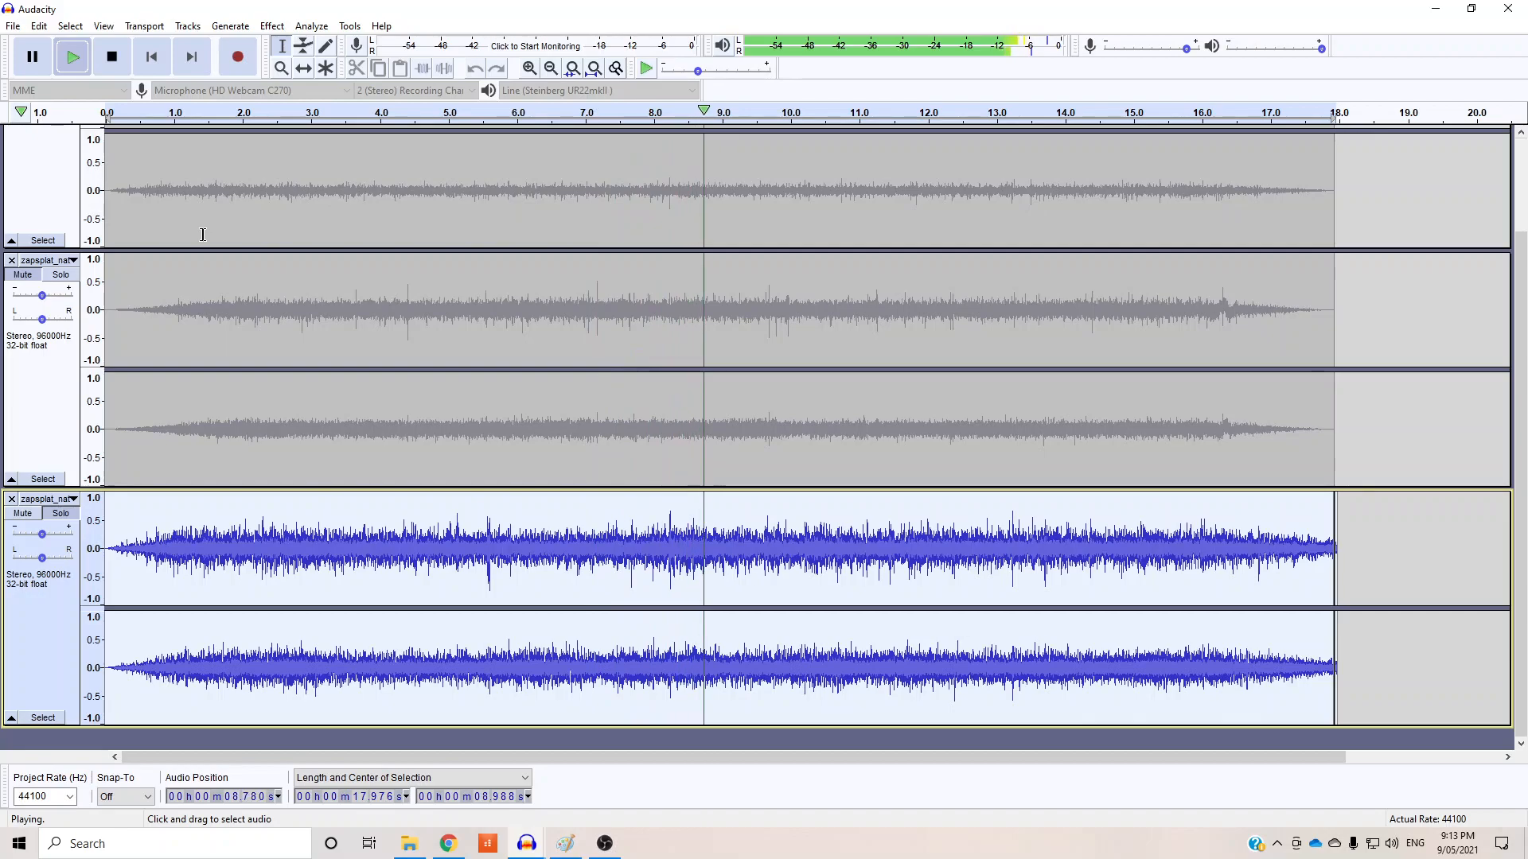
click(112, 59)
Step: Fade out about the last 1.4 seconds of the third-track clip
click(1227, 545)
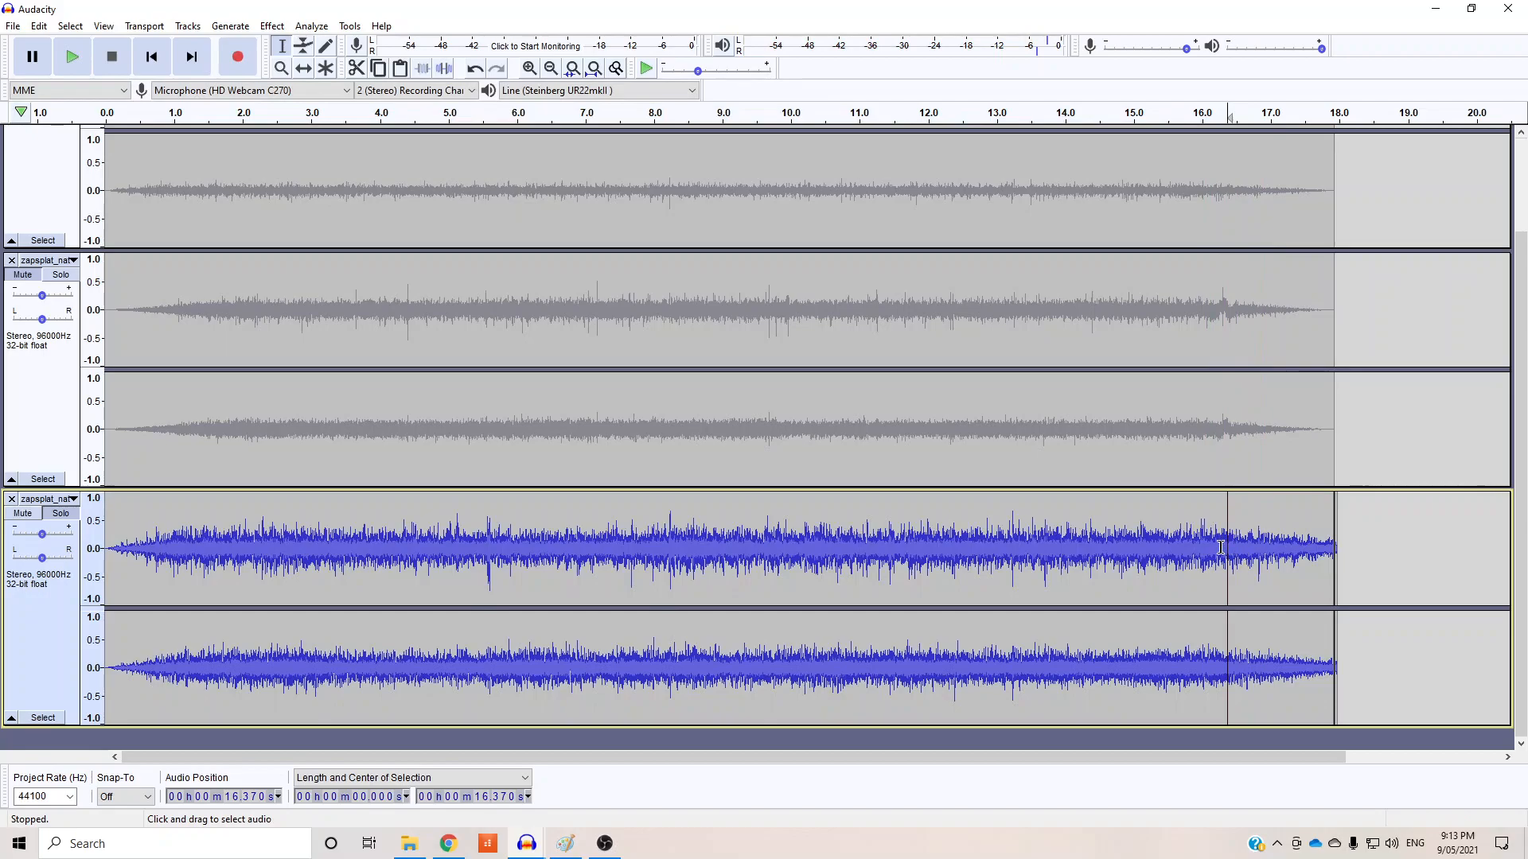
drag(1239, 548, 1335, 555)
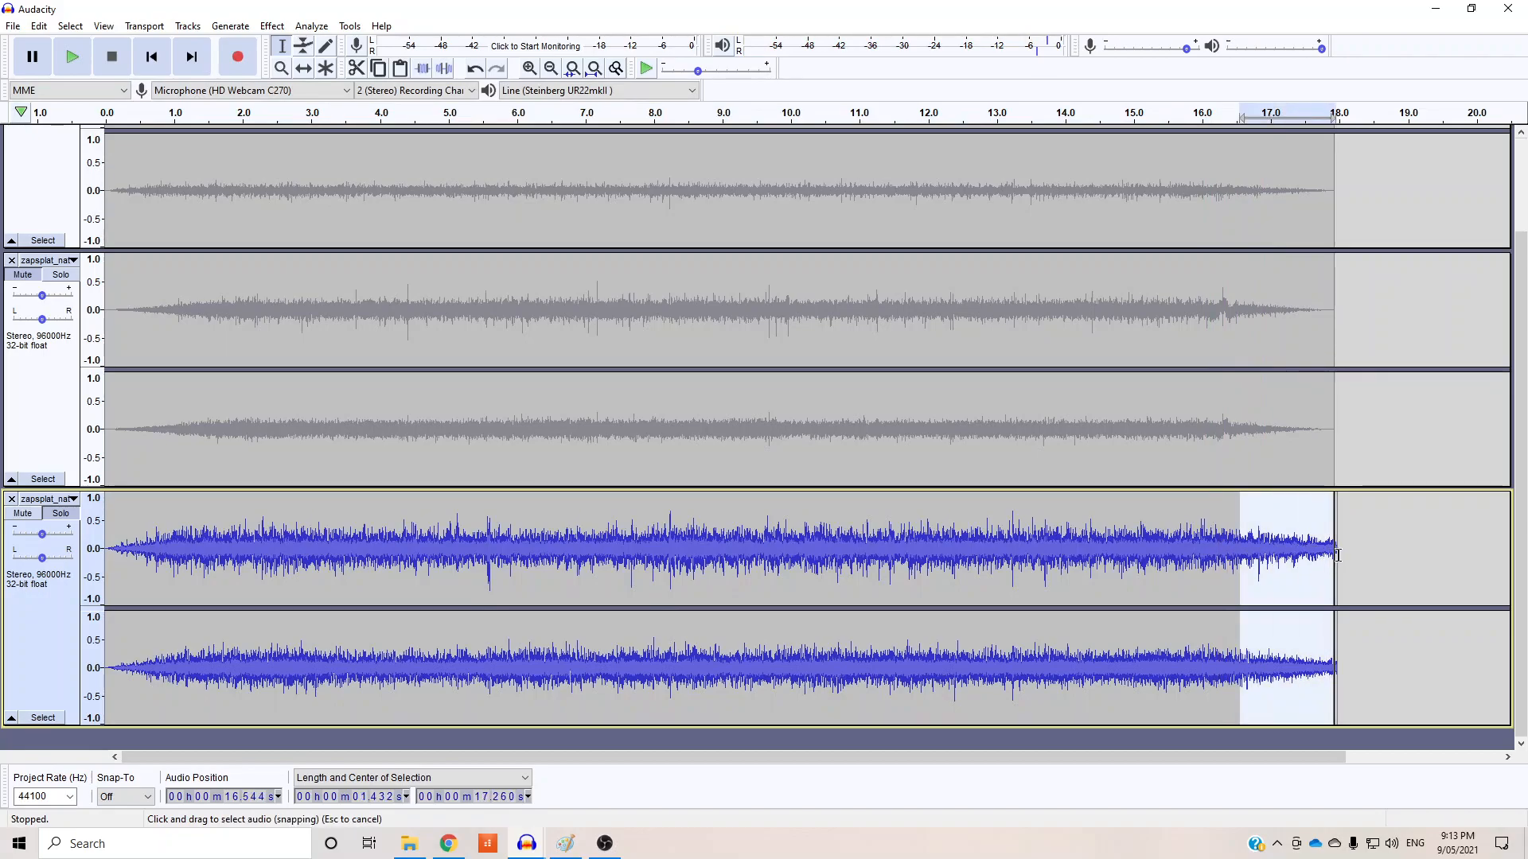
click(271, 26)
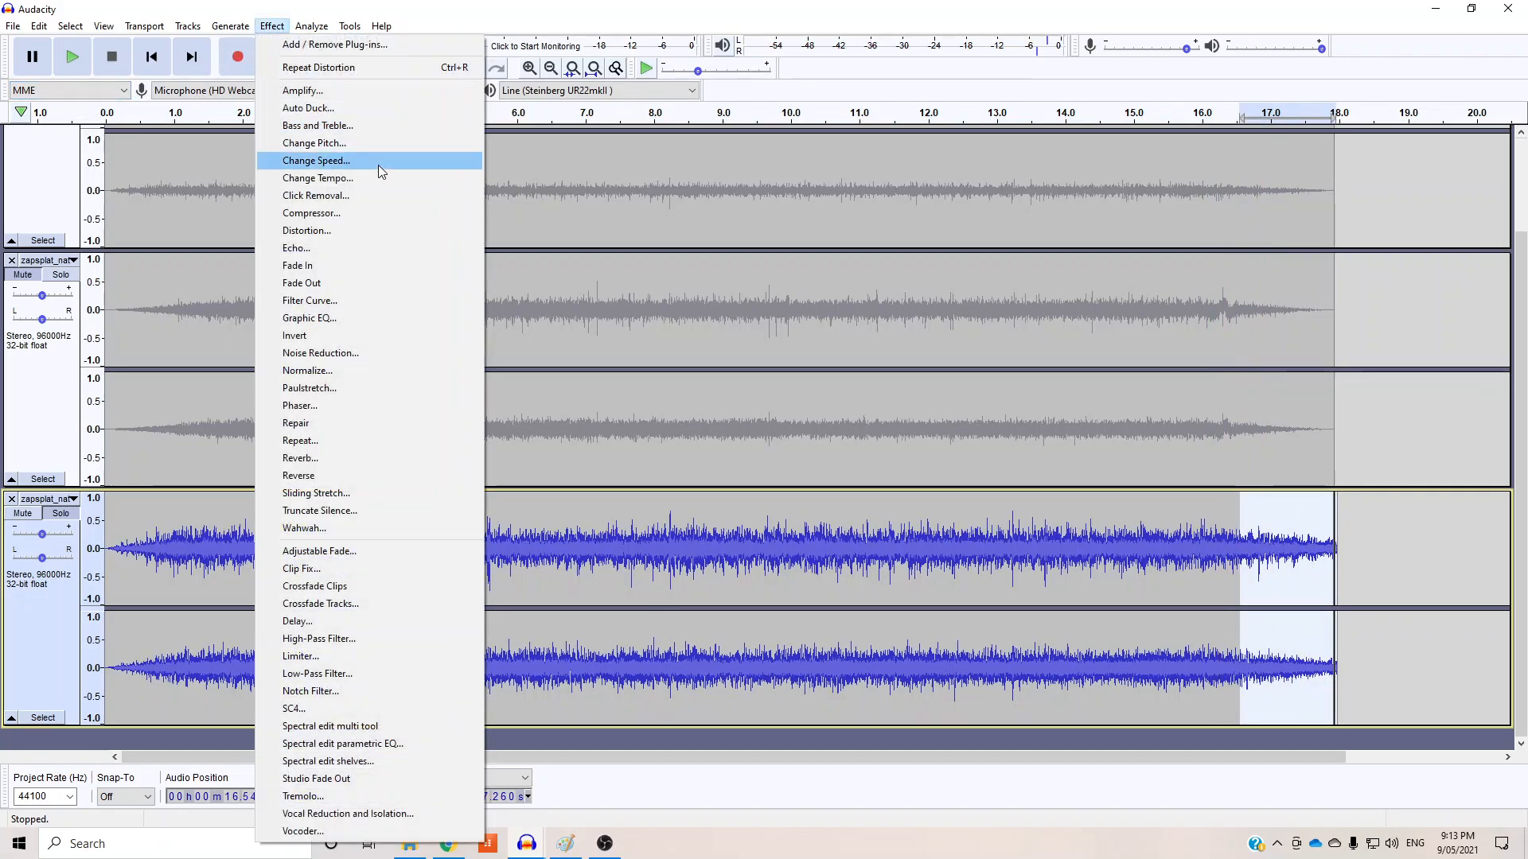
click(322, 284)
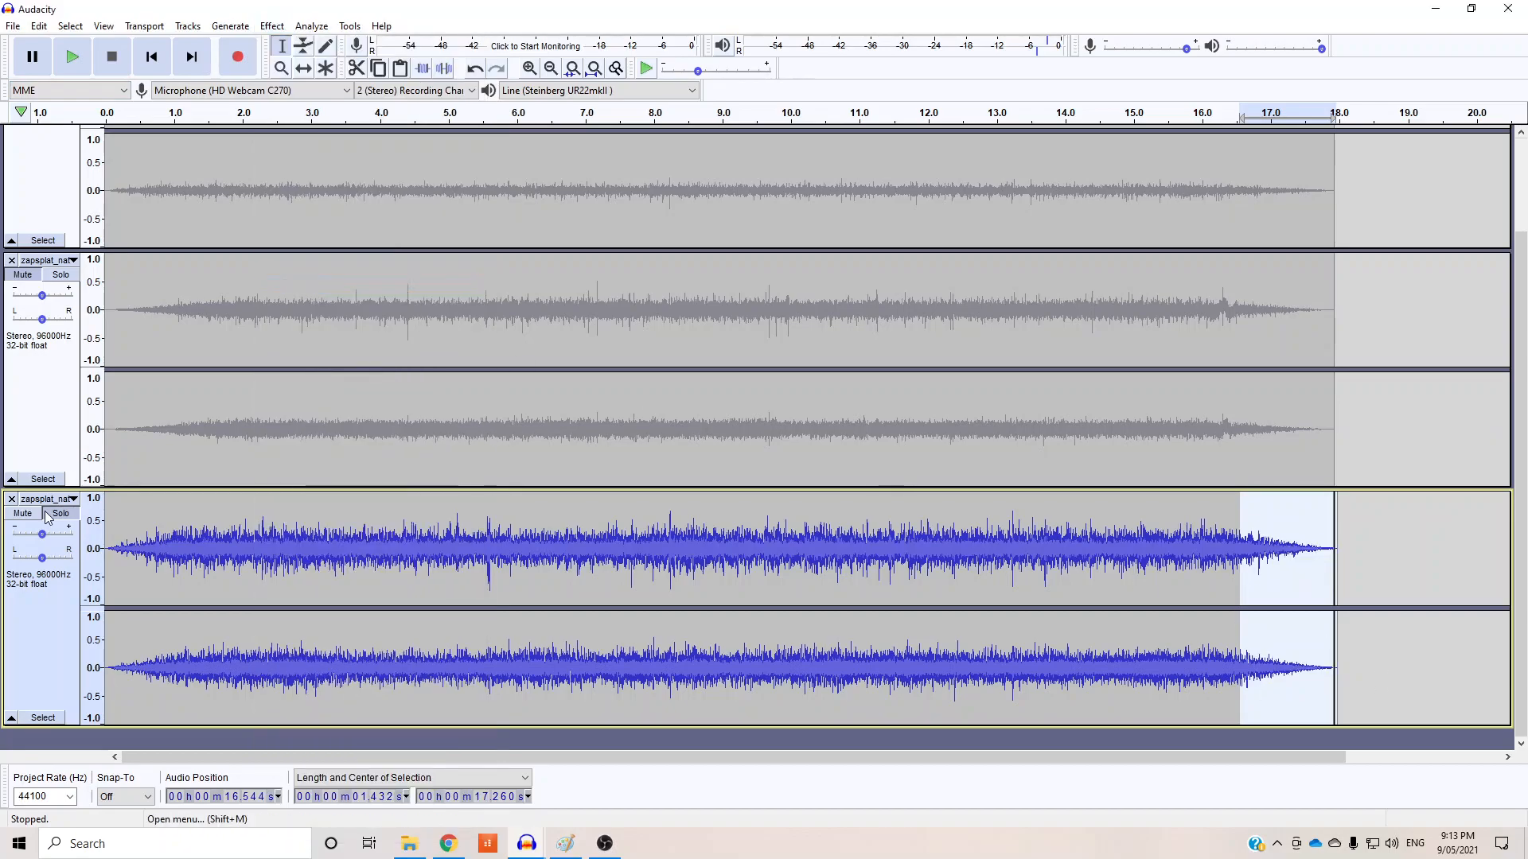
Step: Turn off solo on the third track and listen to all three tracks together from the start
key(ctrl+a)
scroll(107, 211, up, 3)
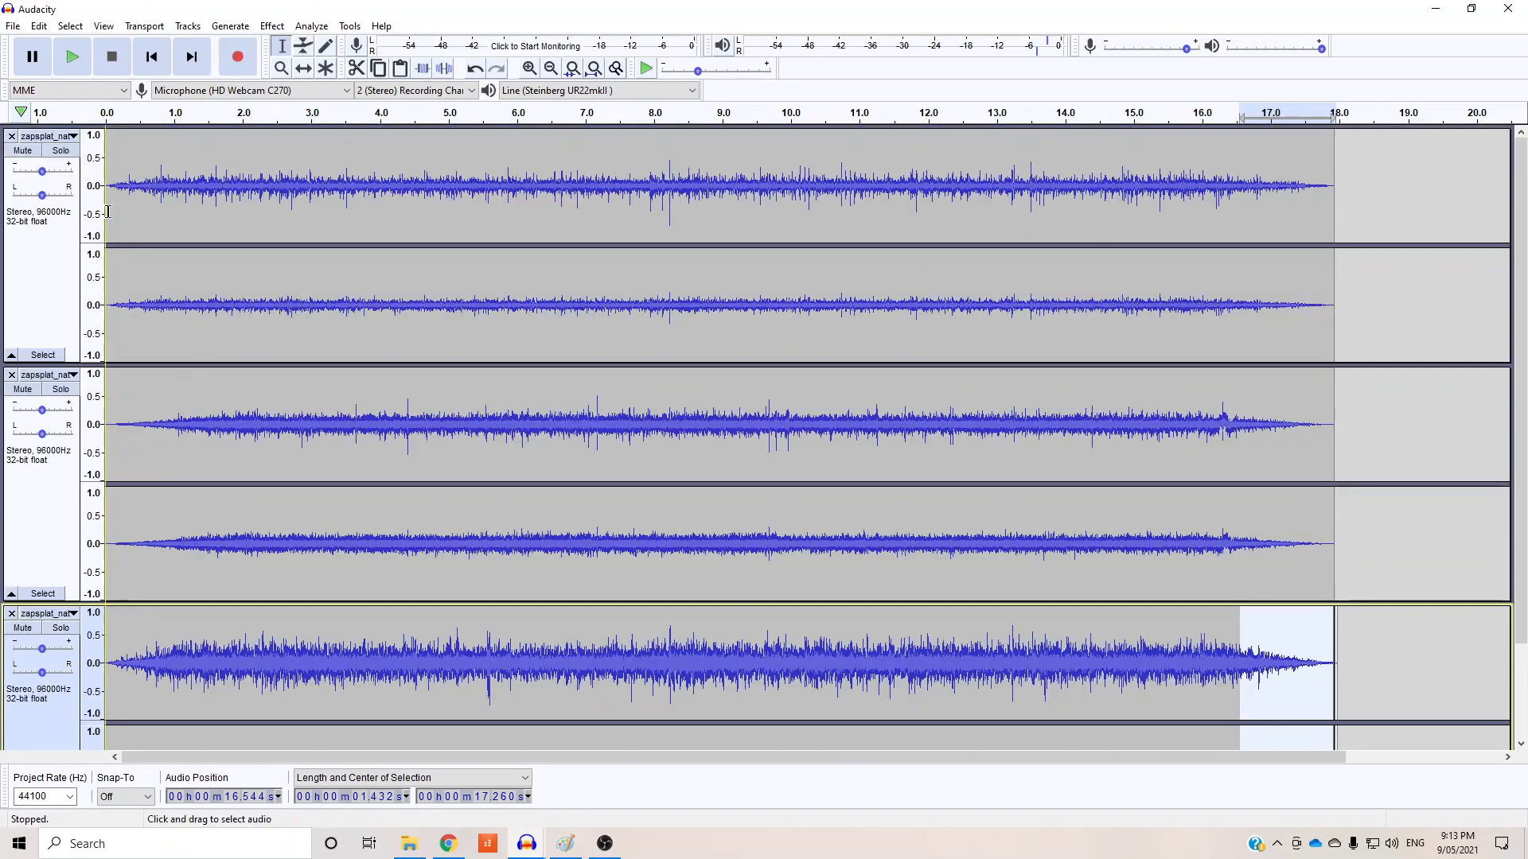
click(107, 210)
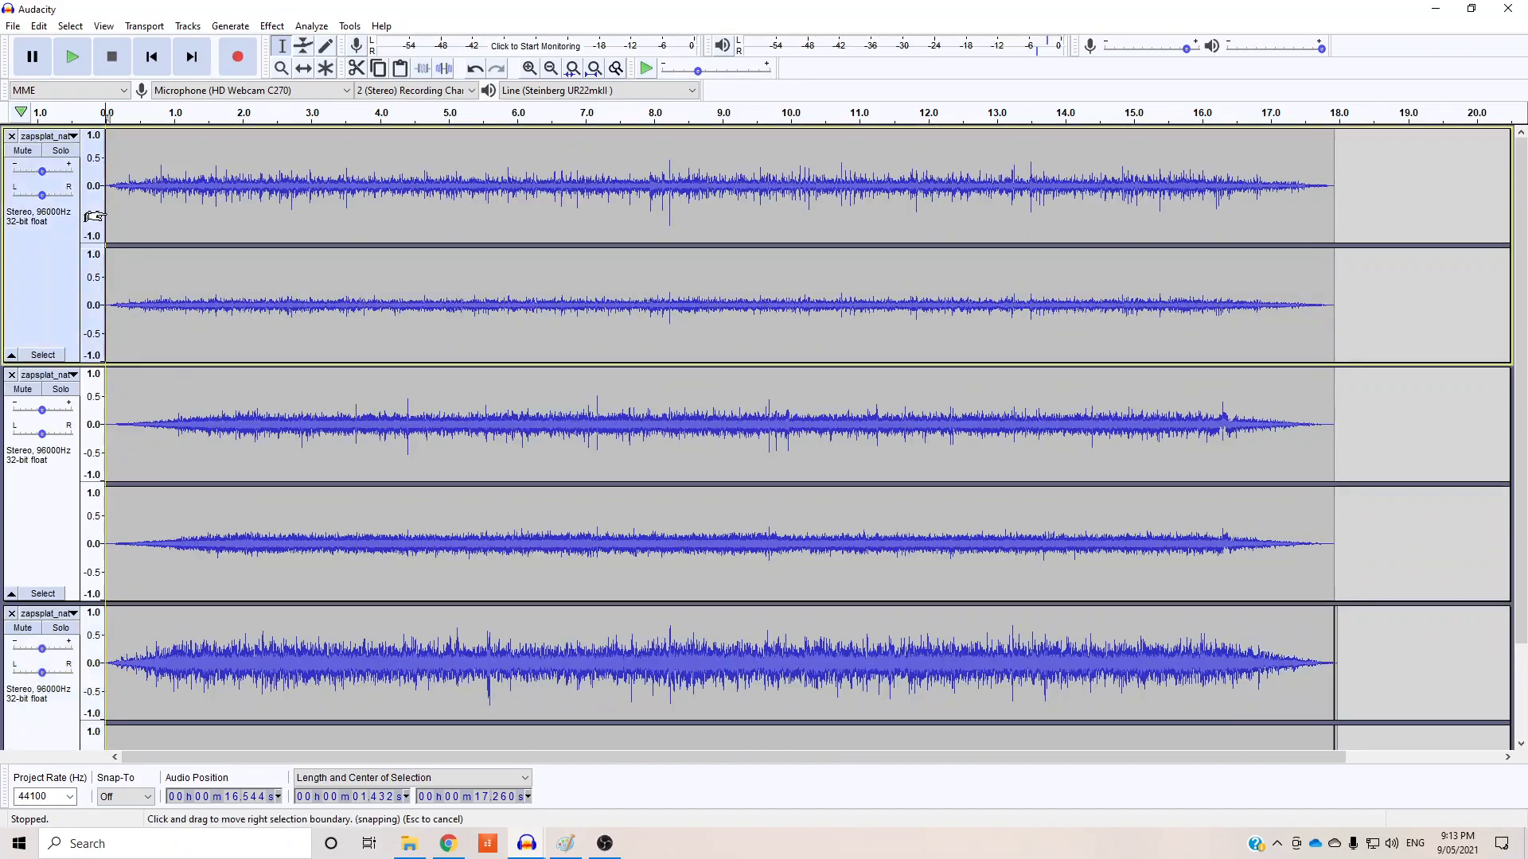
click(77, 56)
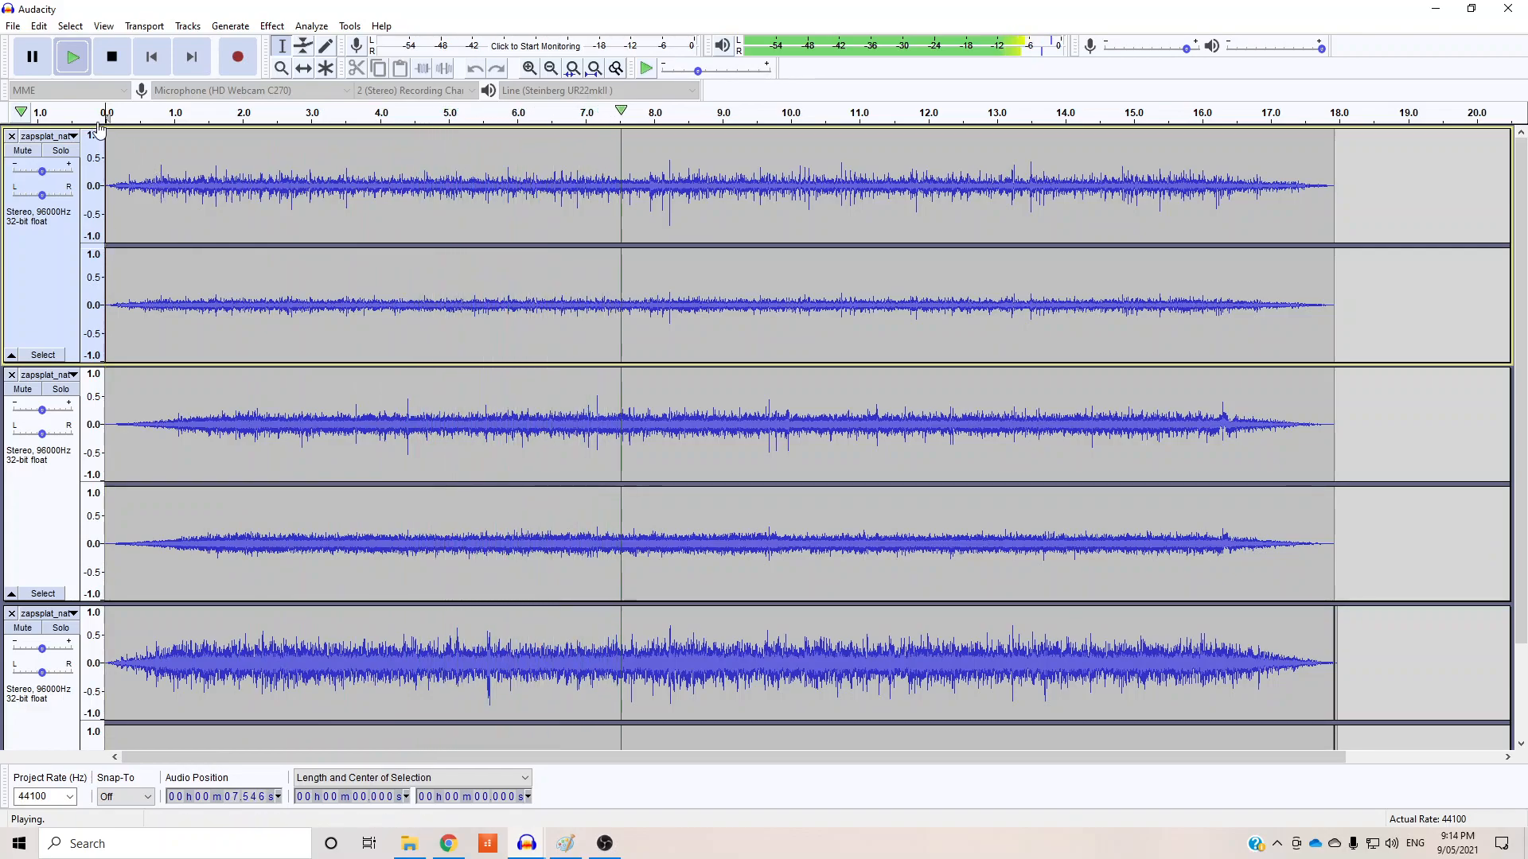
click(114, 60)
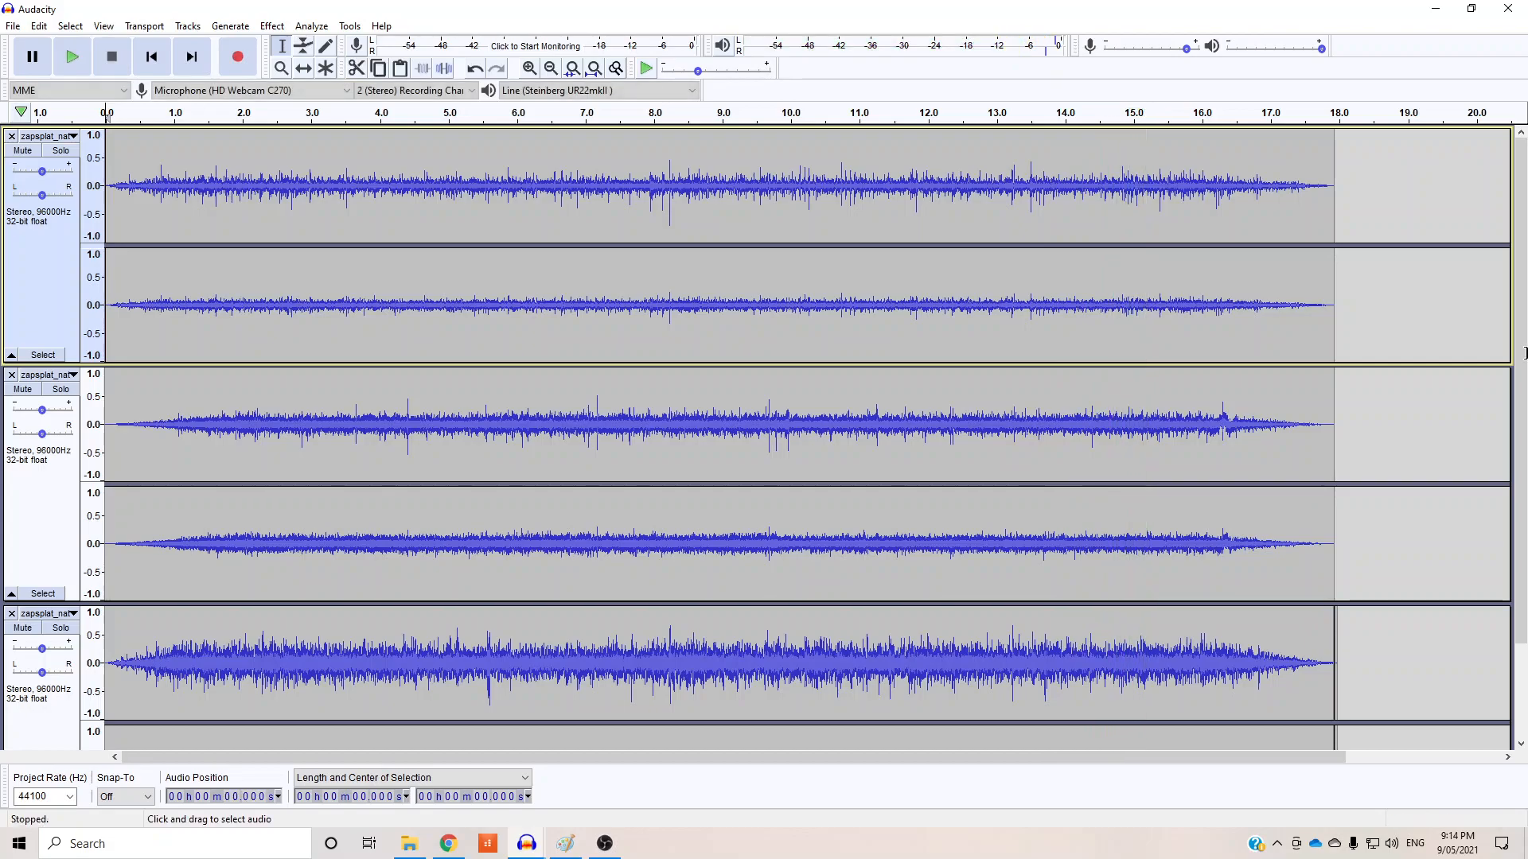
Step: Select the whole first-track clip and amplify it to a new peak amplitude of 0.0 dB
drag(1334, 317, 89, 256)
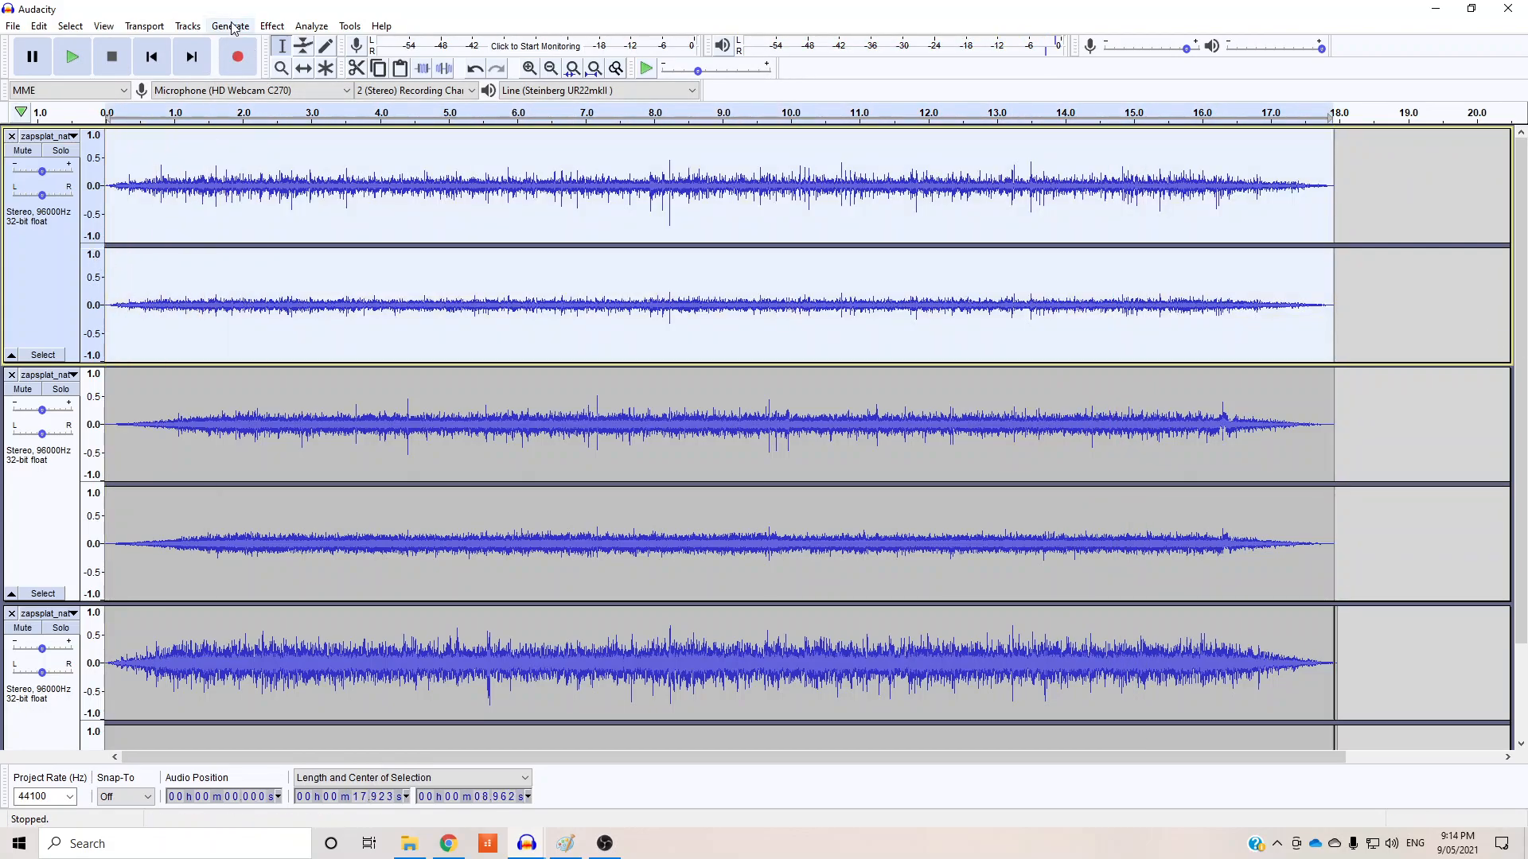
click(272, 26)
click(286, 93)
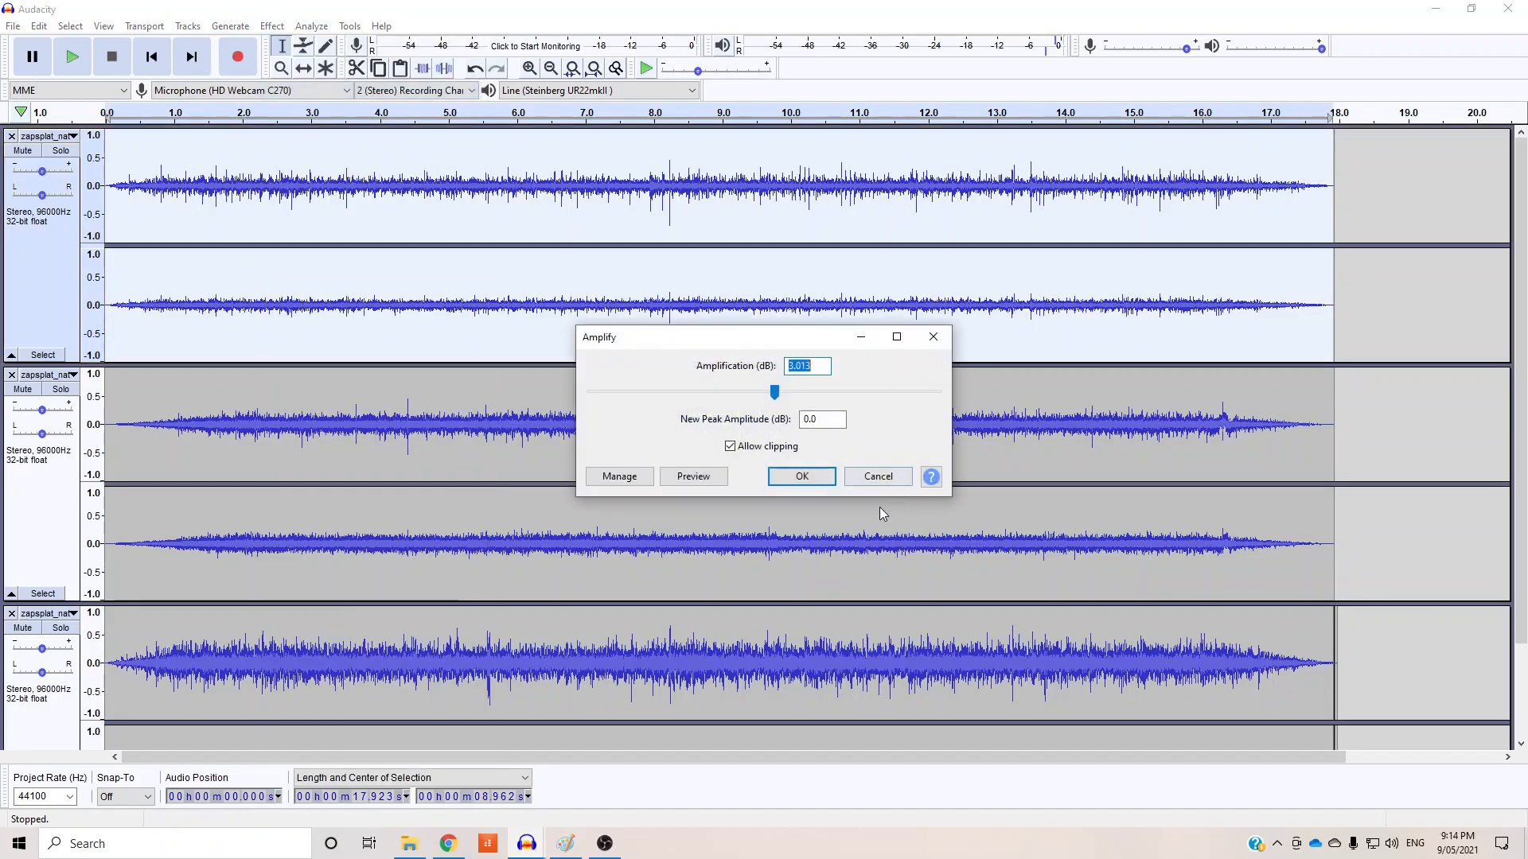
click(809, 481)
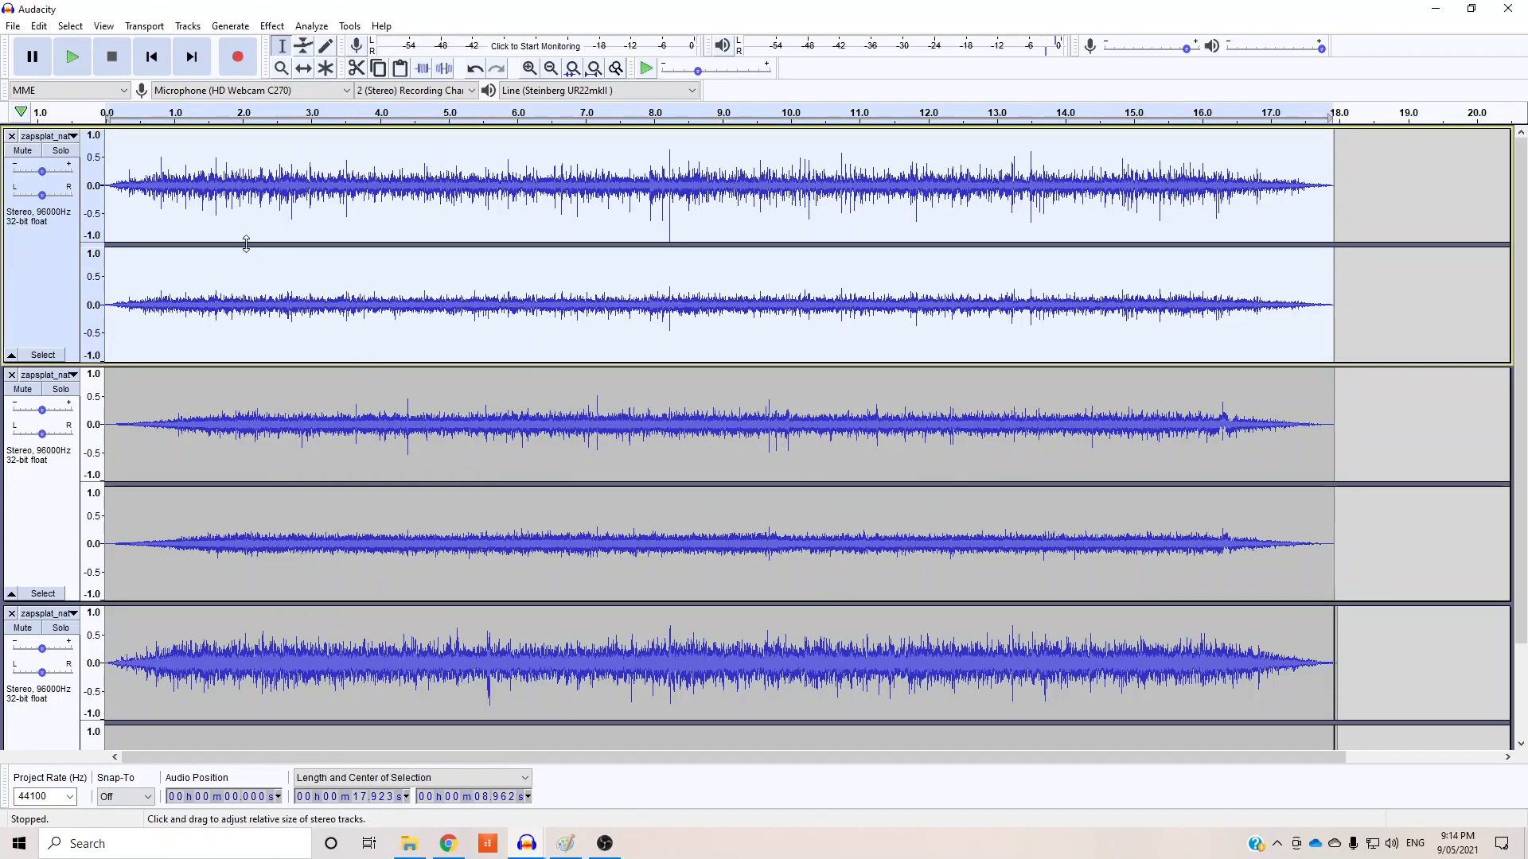
Step: Apply Fade In to about the first 8.6 seconds of the first-track clip
click(188, 225)
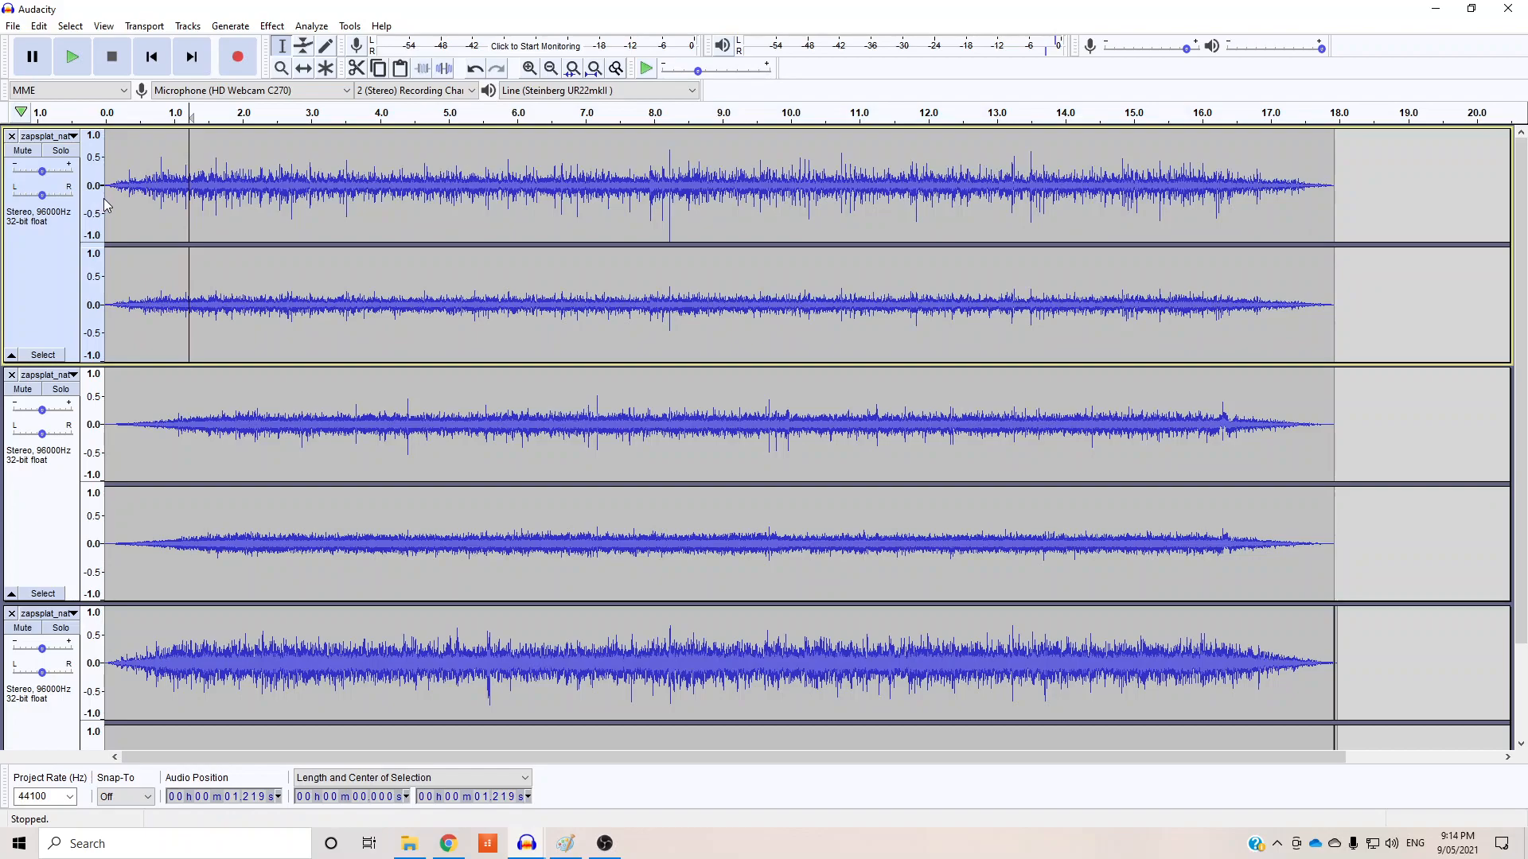
drag(107, 214, 692, 221)
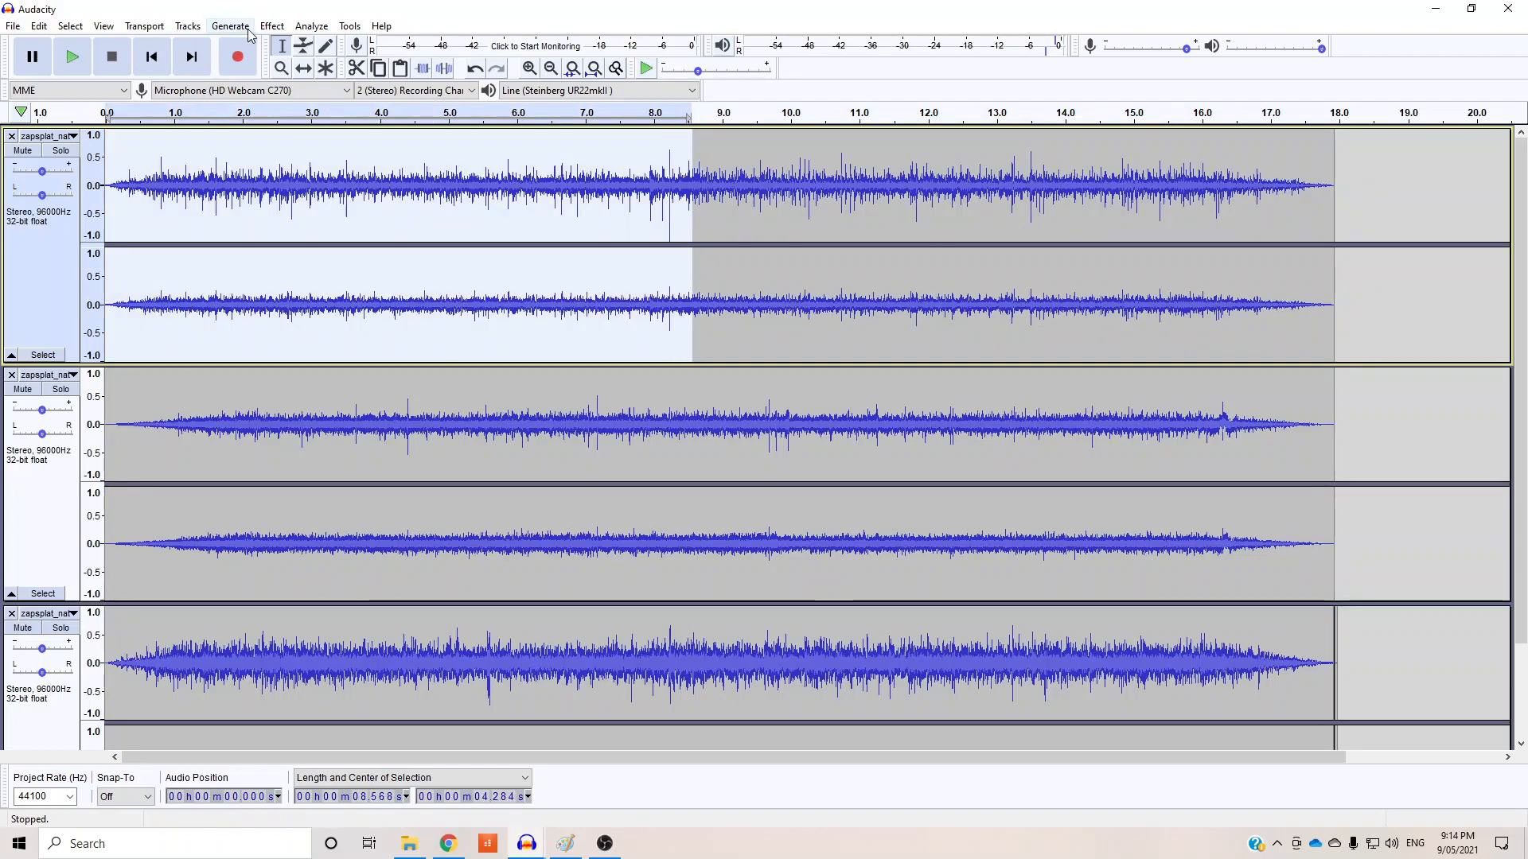
click(277, 32)
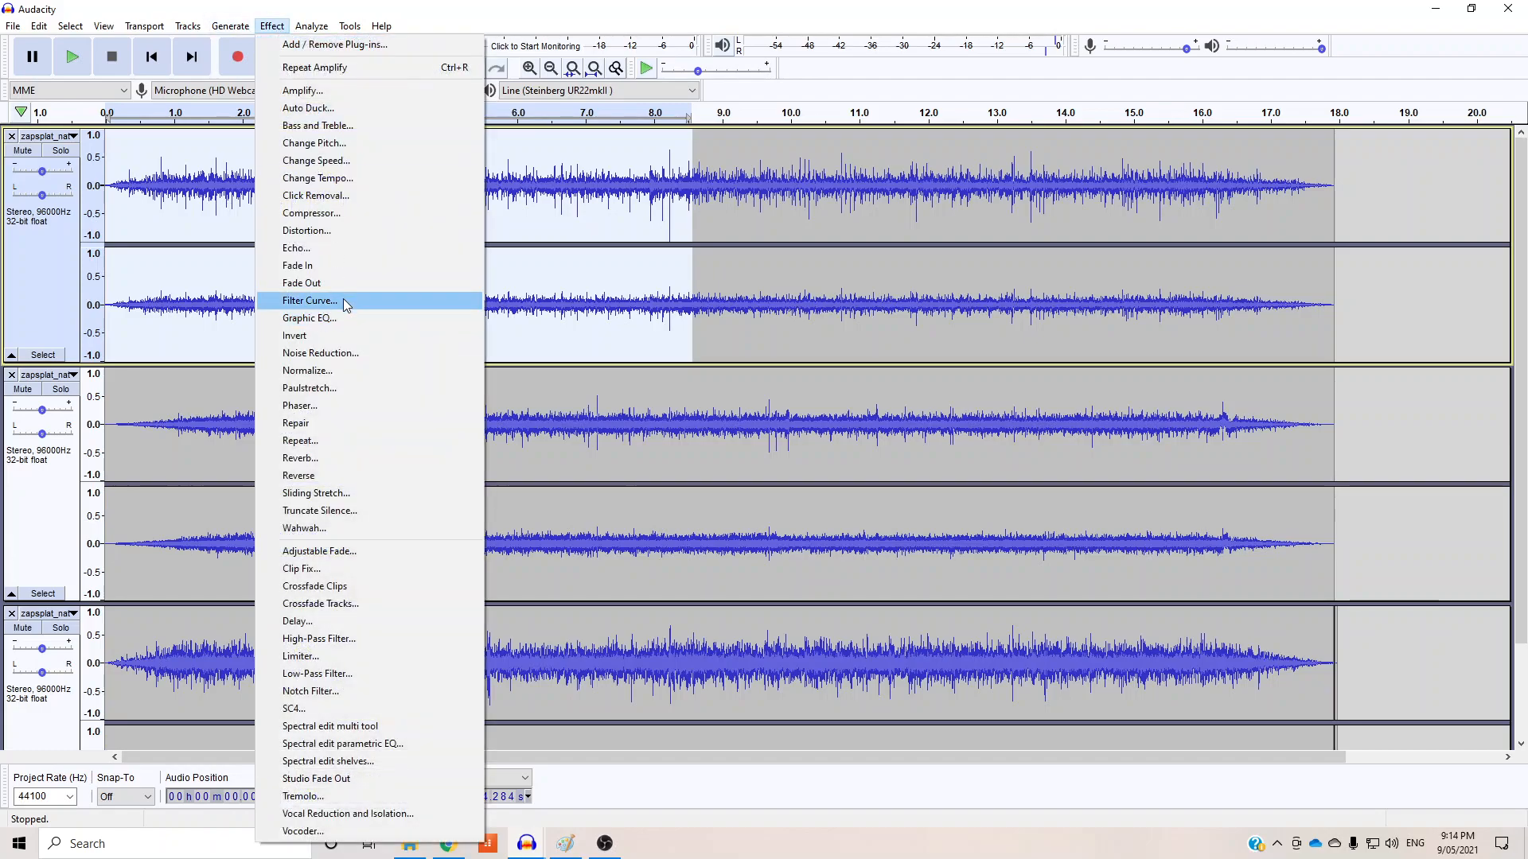
click(311, 269)
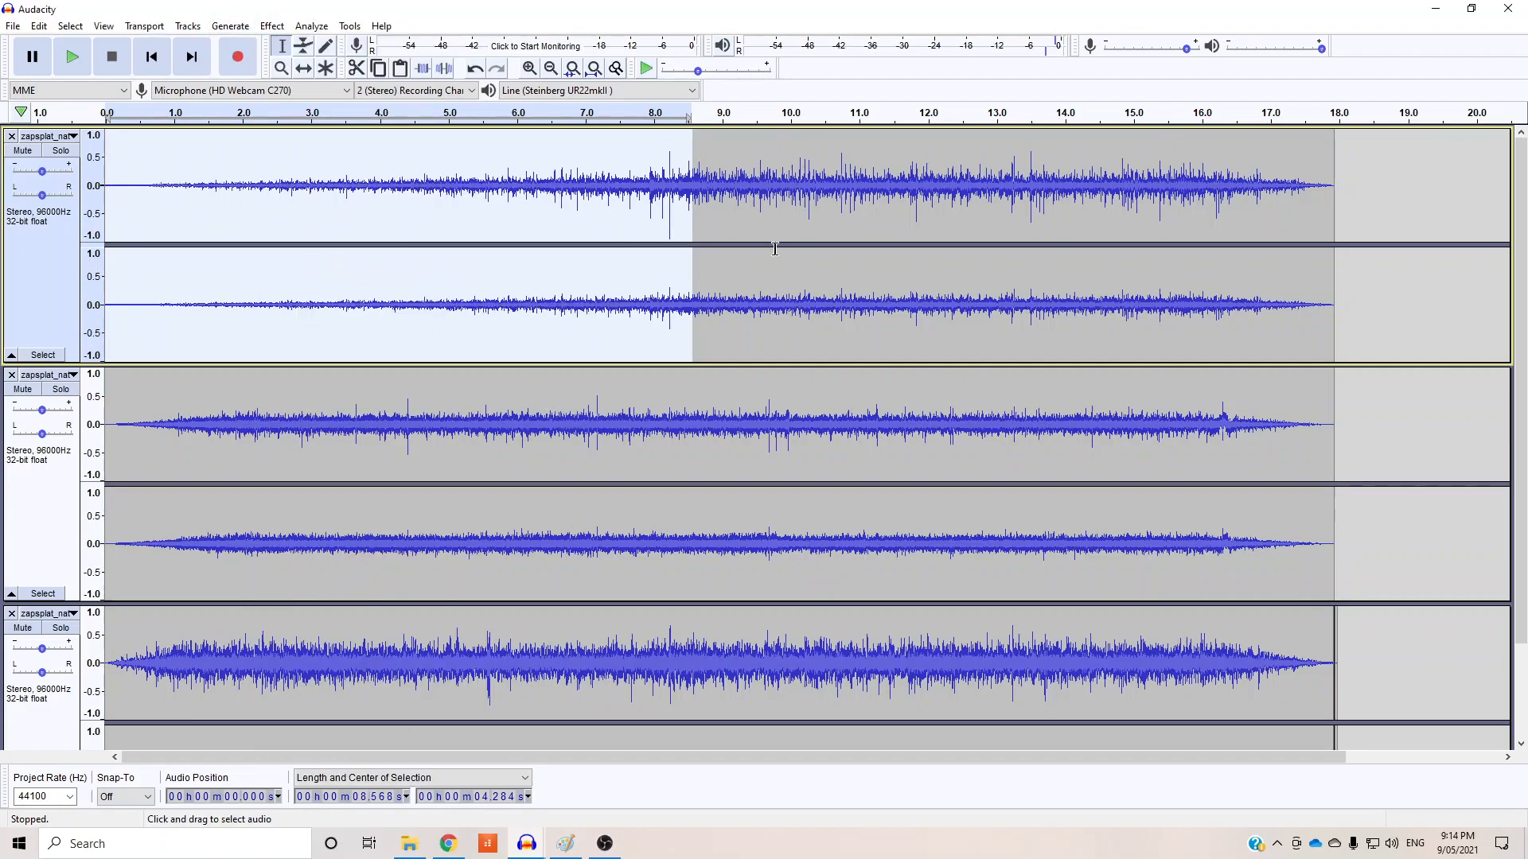
Step: Apply Fade Out to the first-track clip from about 8.2 seconds to its end
click(754, 237)
drag(667, 185, 1332, 209)
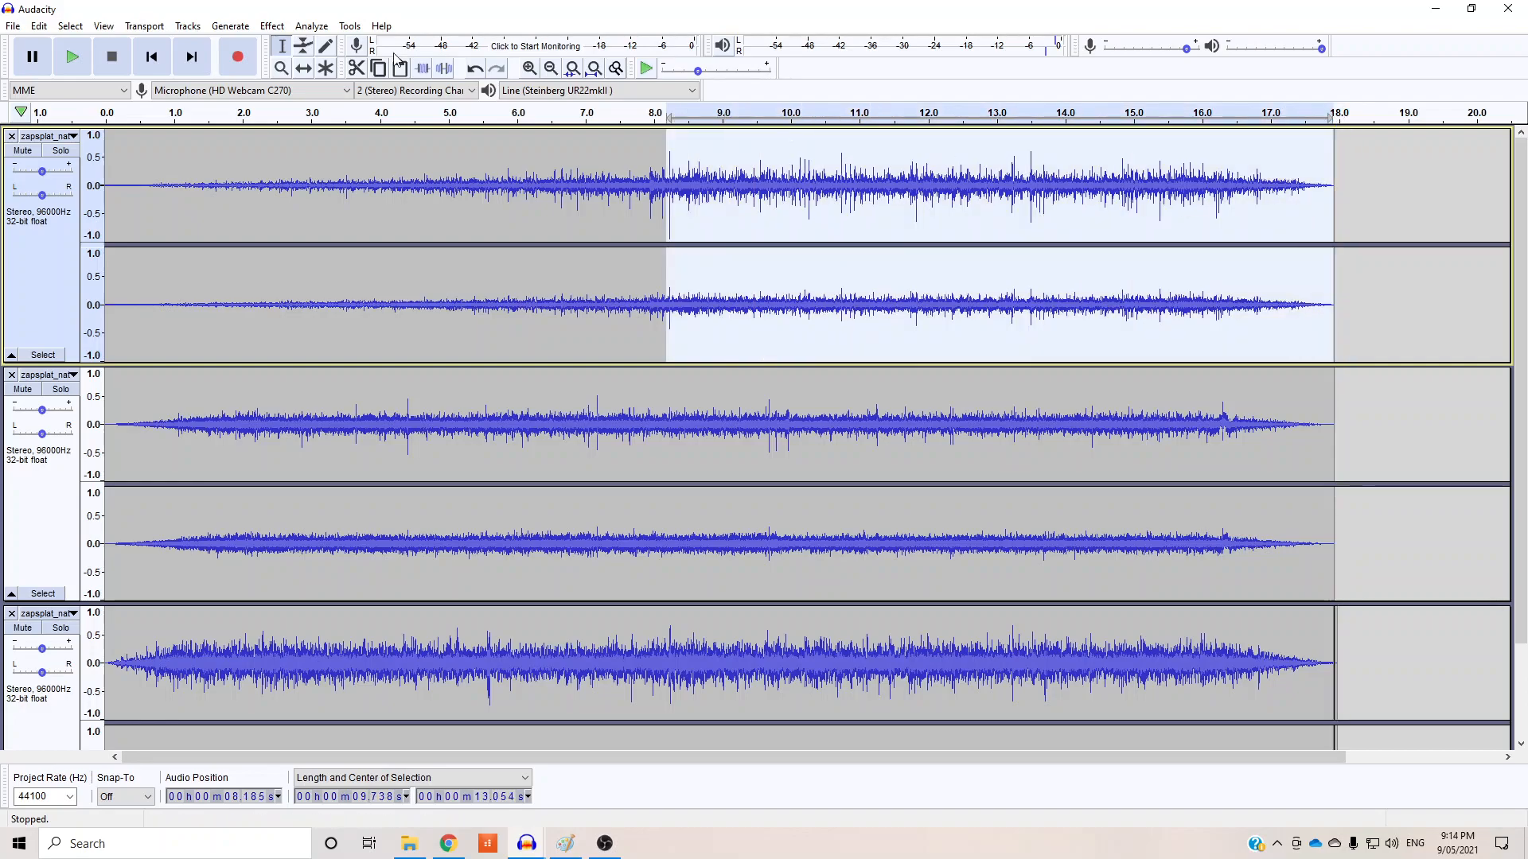
click(272, 25)
click(290, 191)
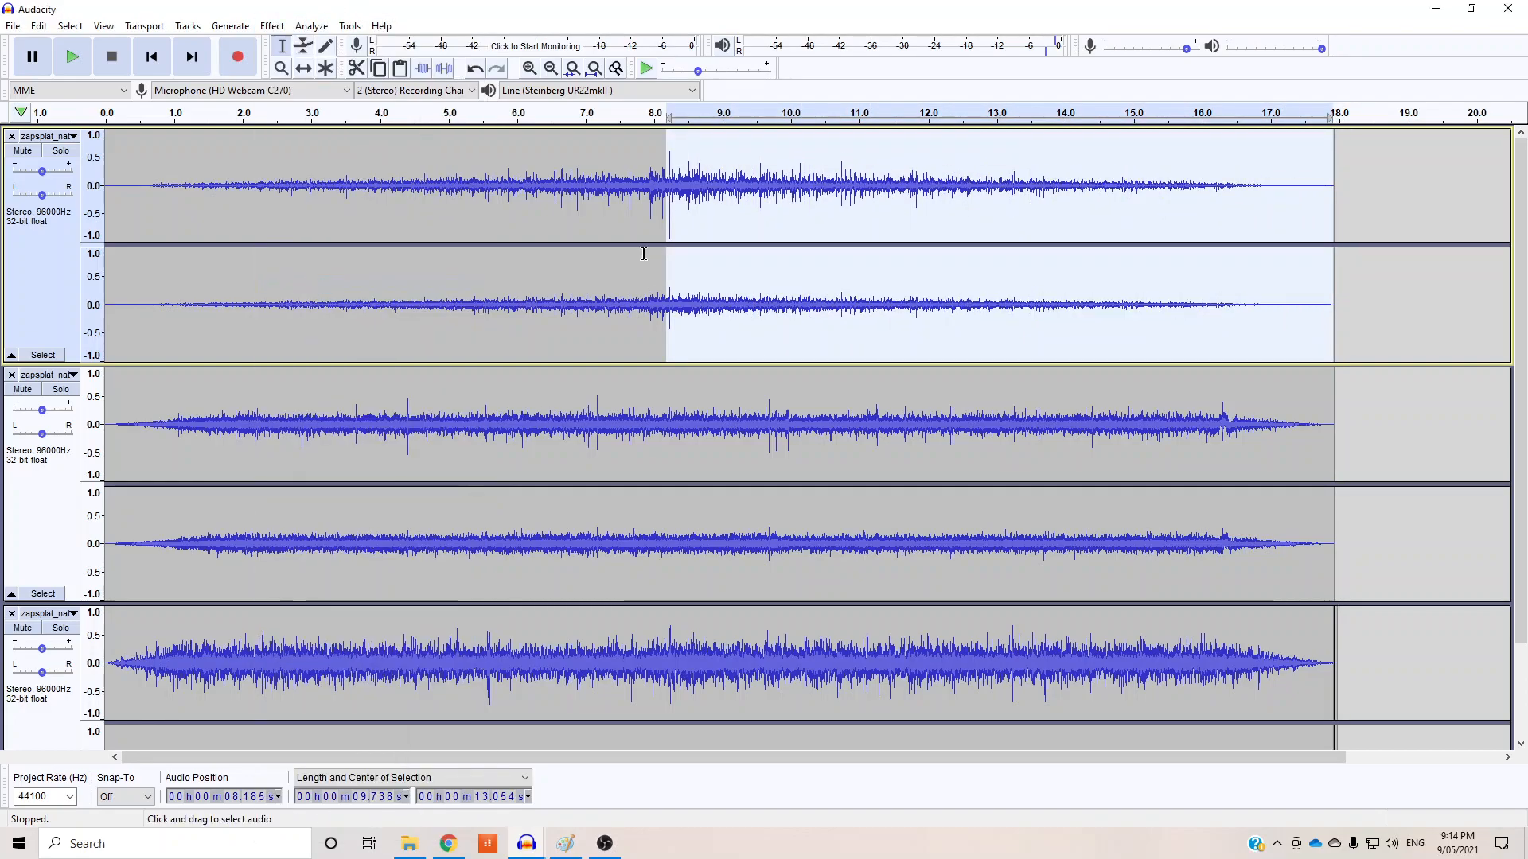
click(597, 308)
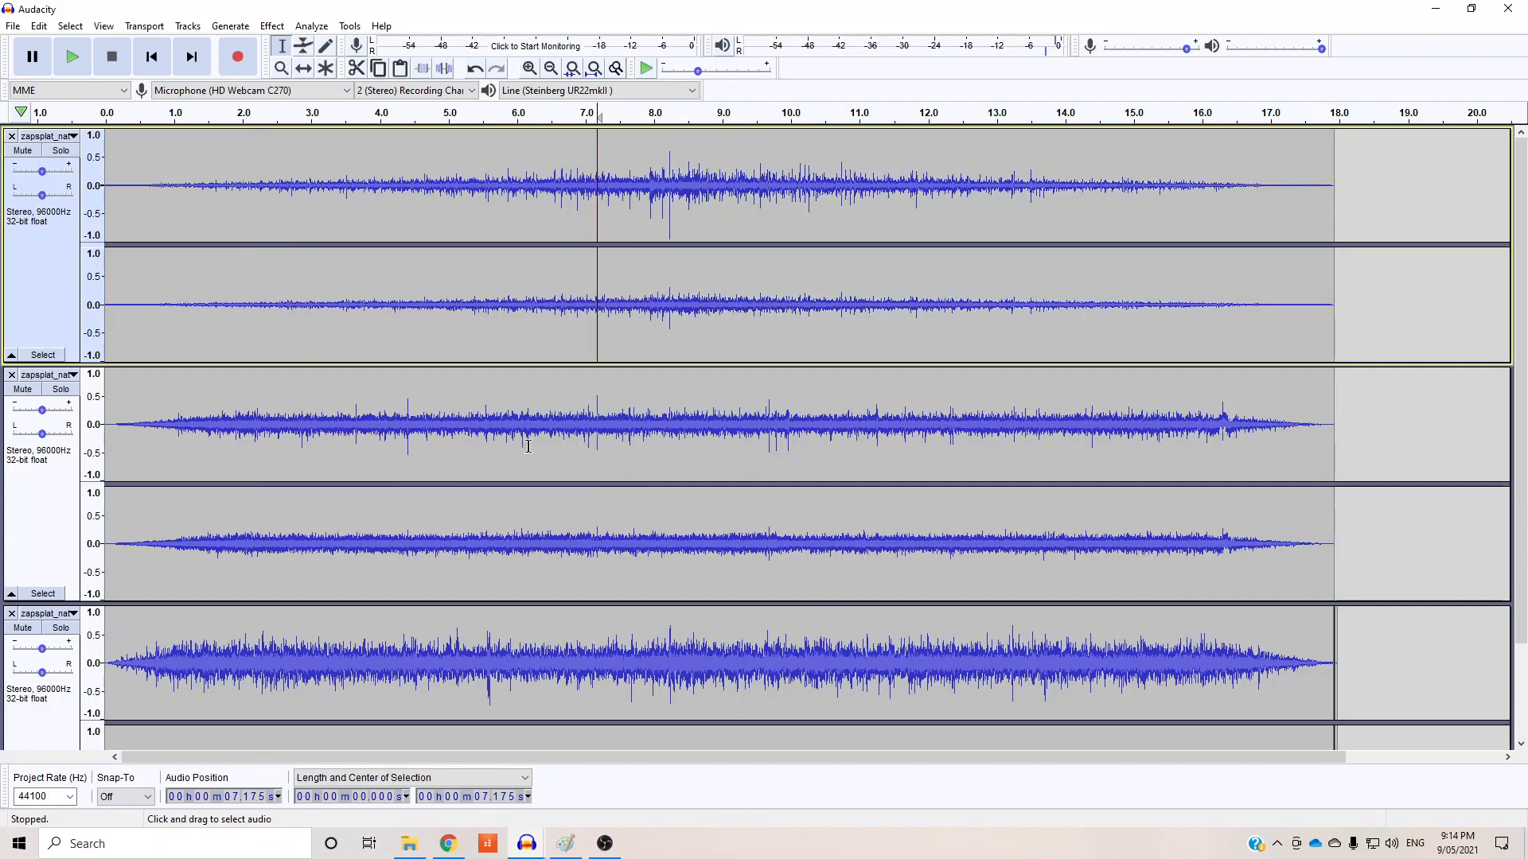
Step: Apply Fade In to about the first 10.5 seconds of the second-track clip
drag(108, 424, 825, 442)
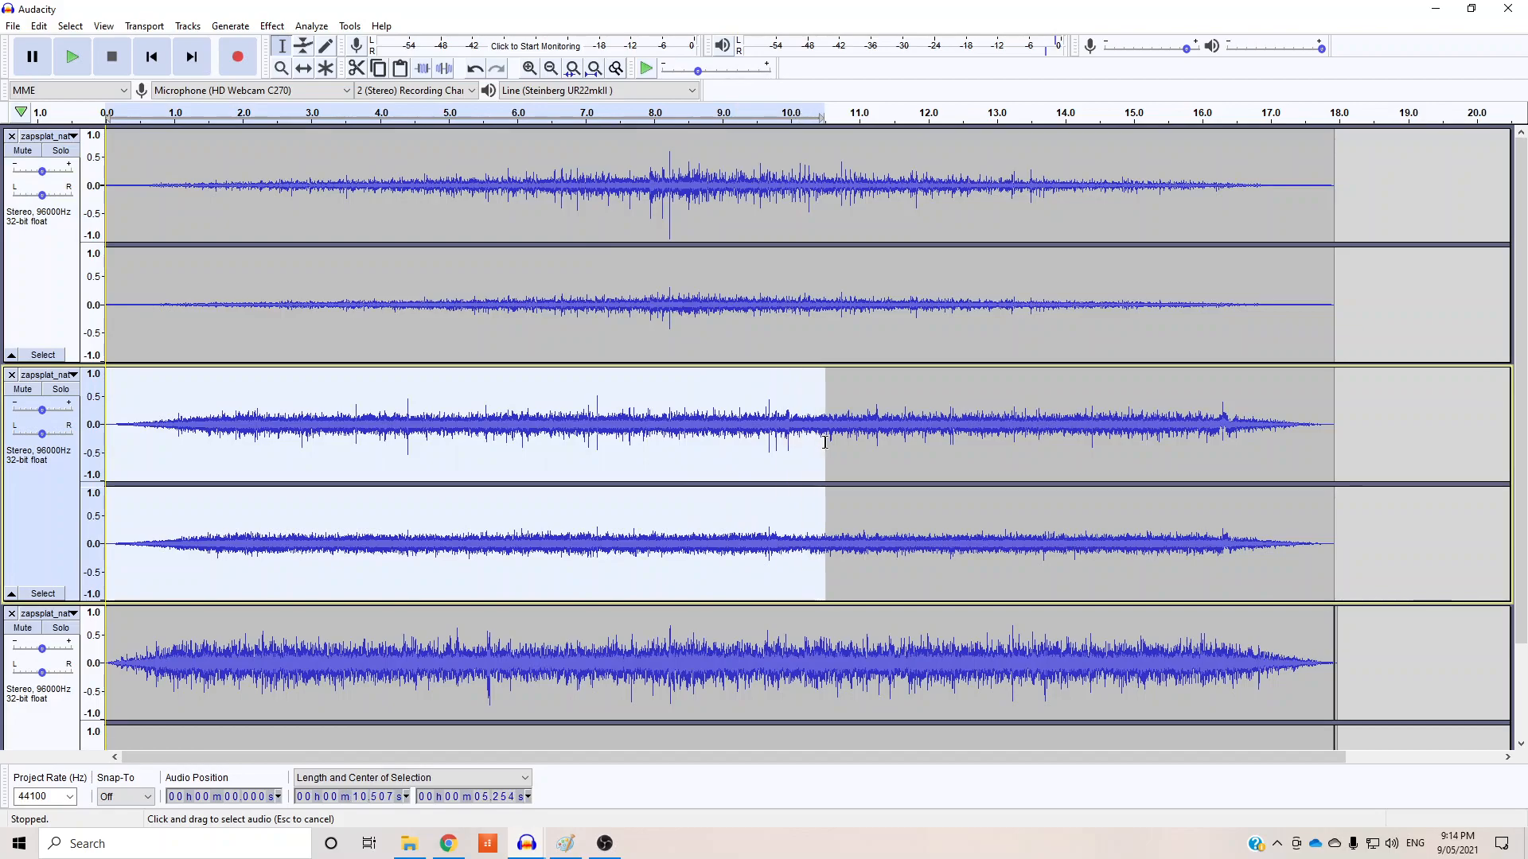
click(272, 25)
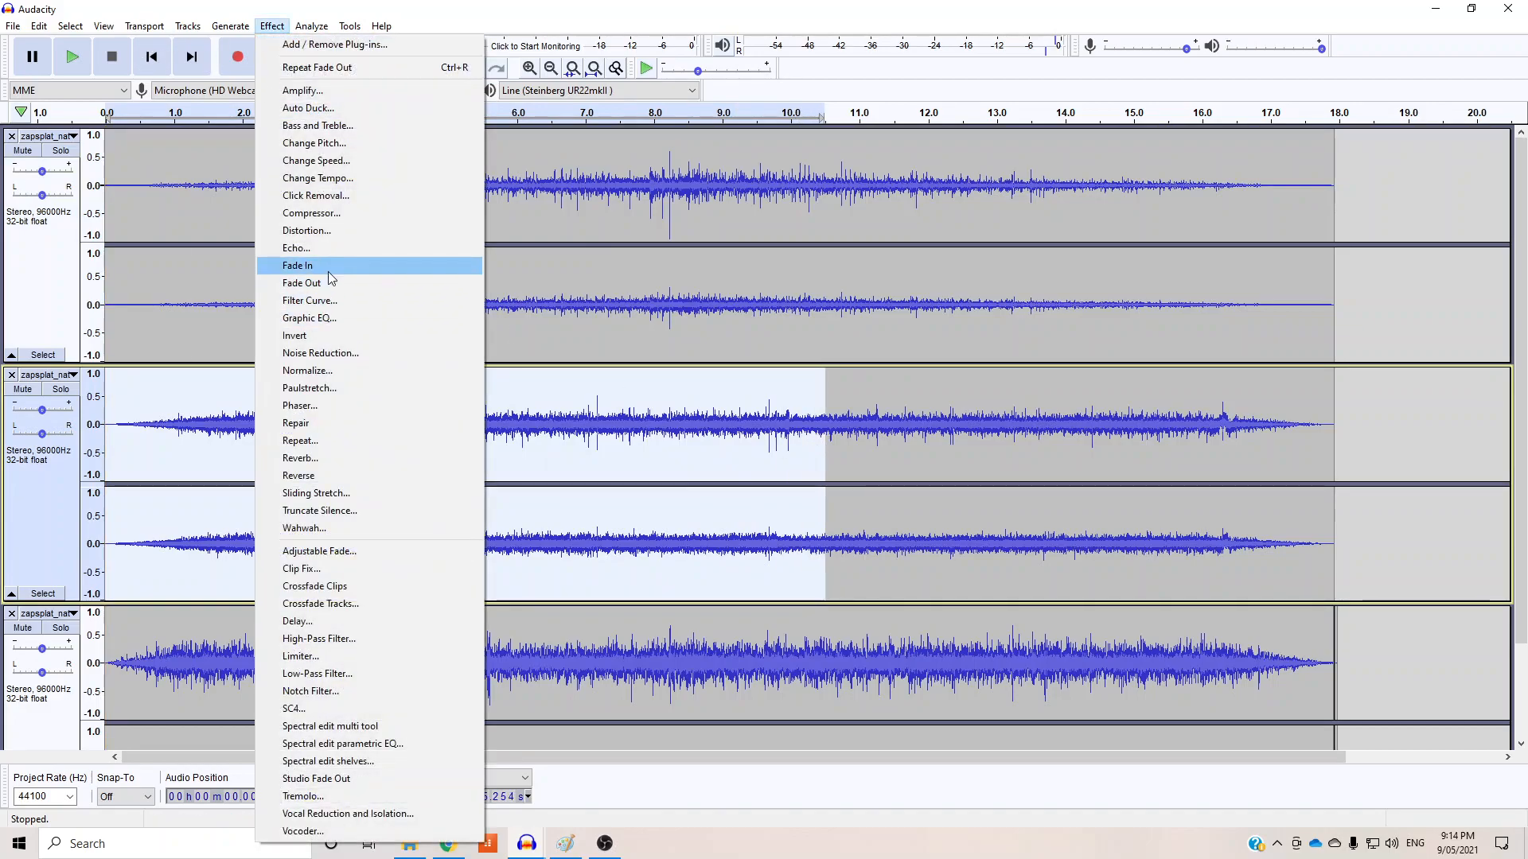
click(330, 265)
Step: Apply Fade Out to the second-track clip from about 10.4 seconds to its end
scroll(826, 491, down, 2)
scroll(826, 491, down, 1)
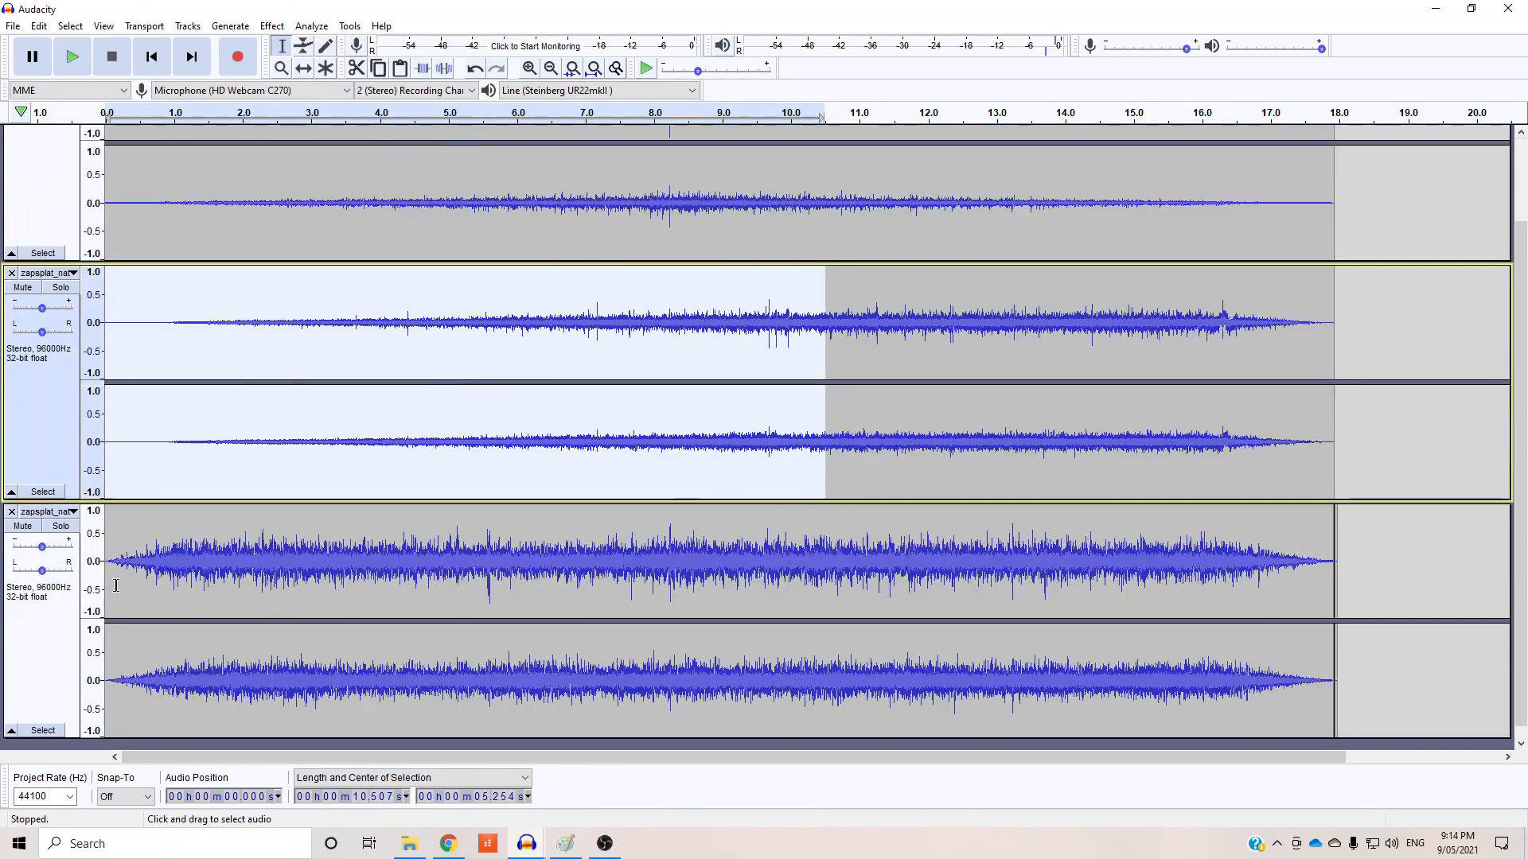
click(667, 335)
drag(817, 340, 1341, 352)
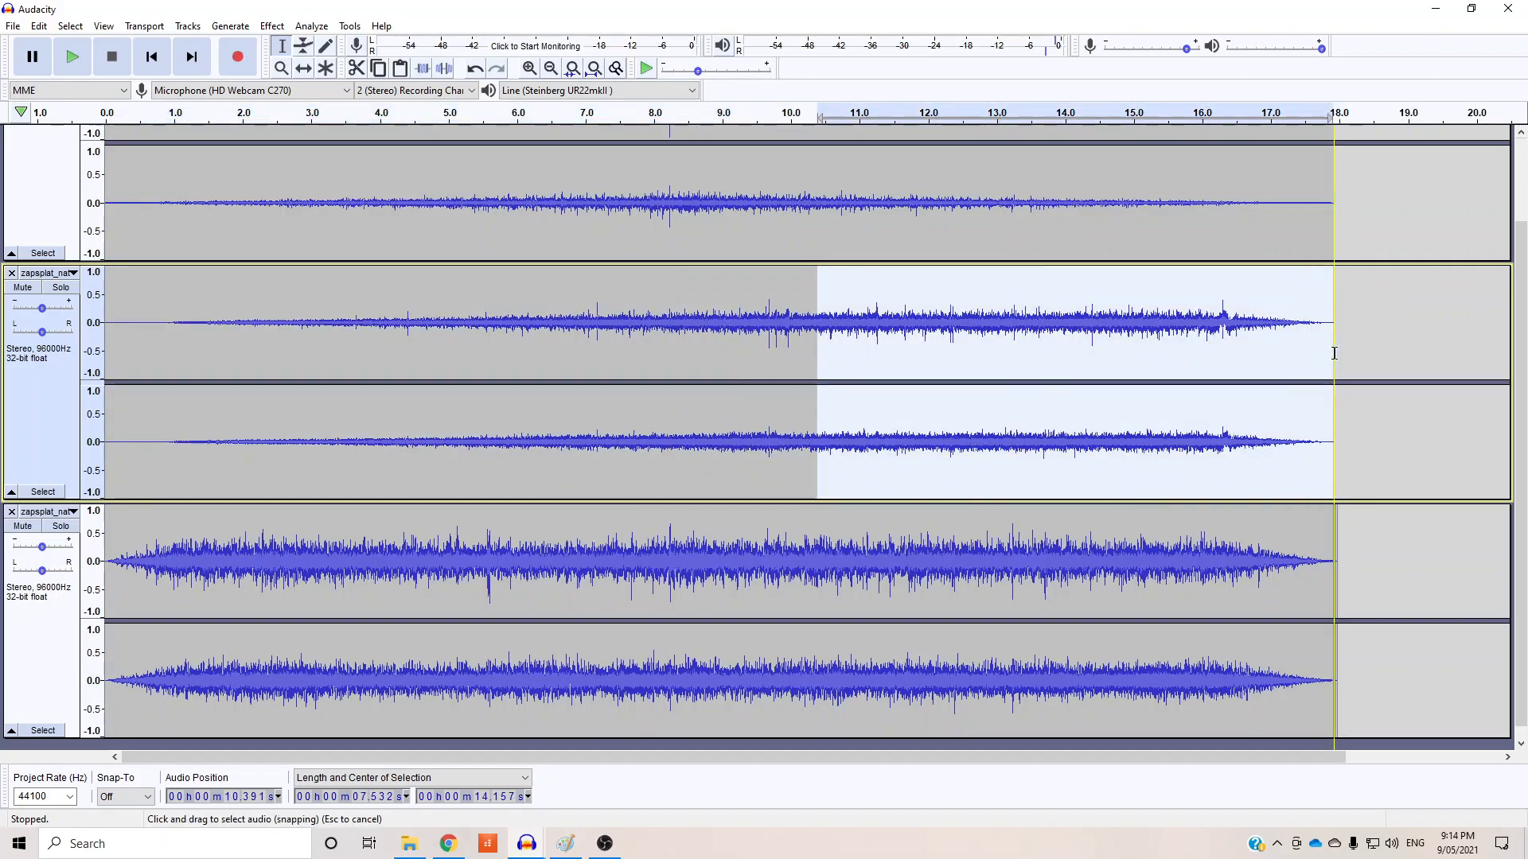
click(272, 25)
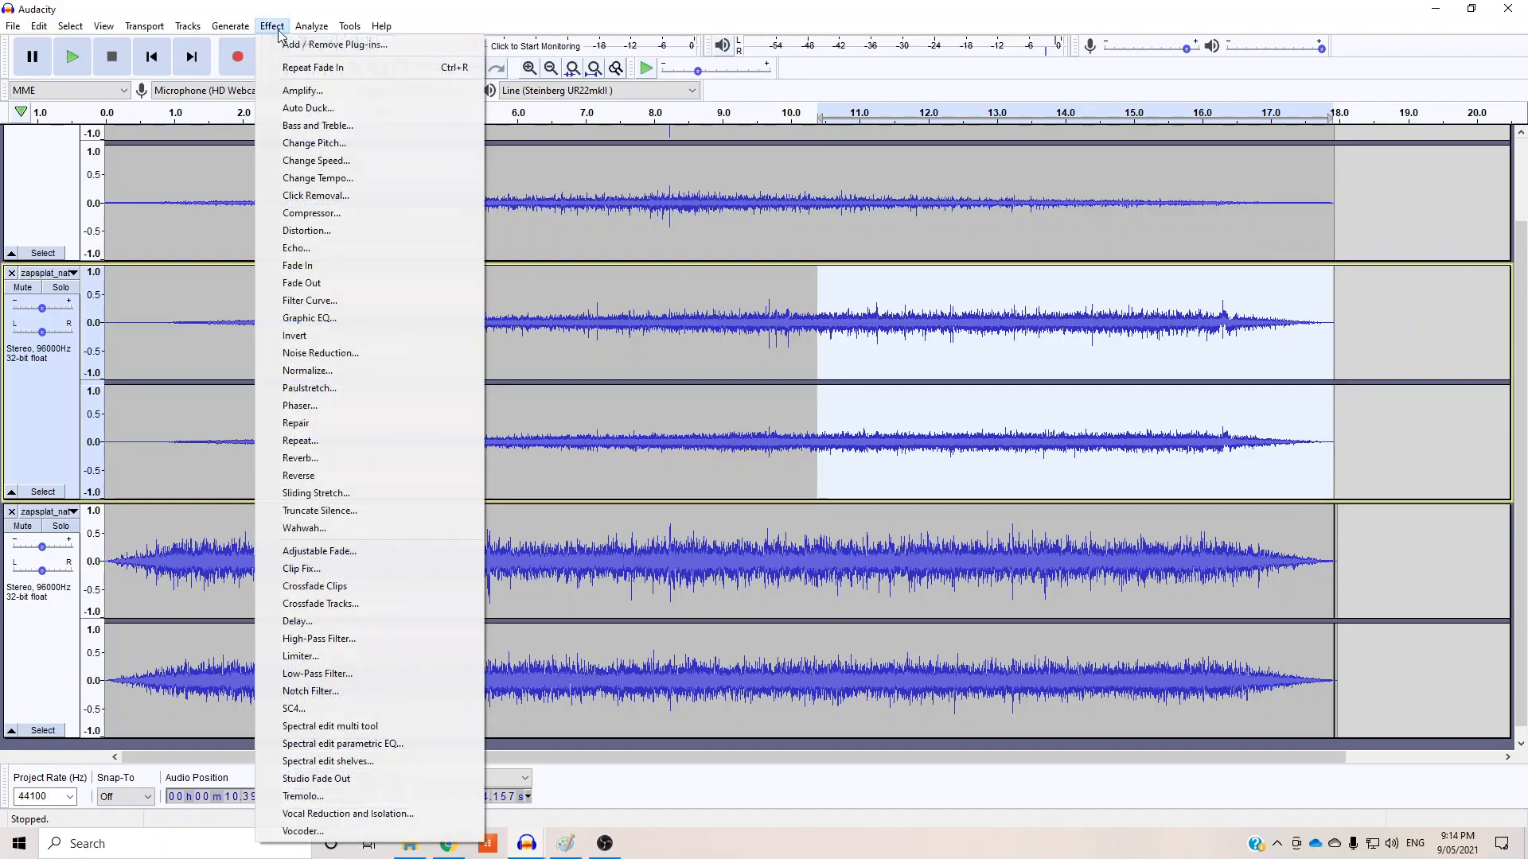
click(303, 283)
Step: Apply Fade In to about the first 15.9 seconds of the third-track clip
click(398, 616)
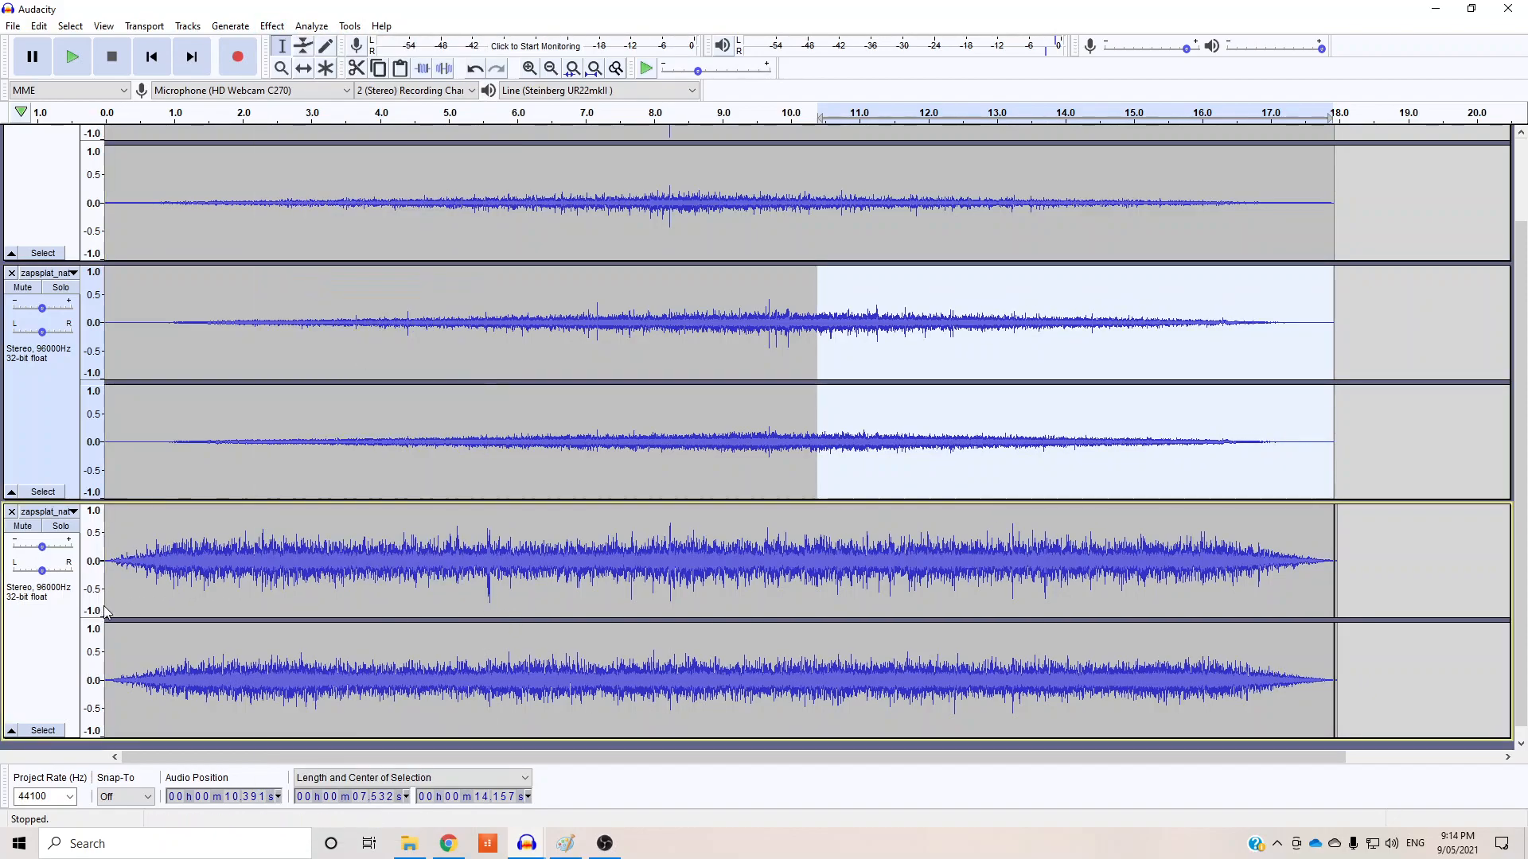
drag(105, 599, 1197, 588)
click(272, 25)
click(374, 263)
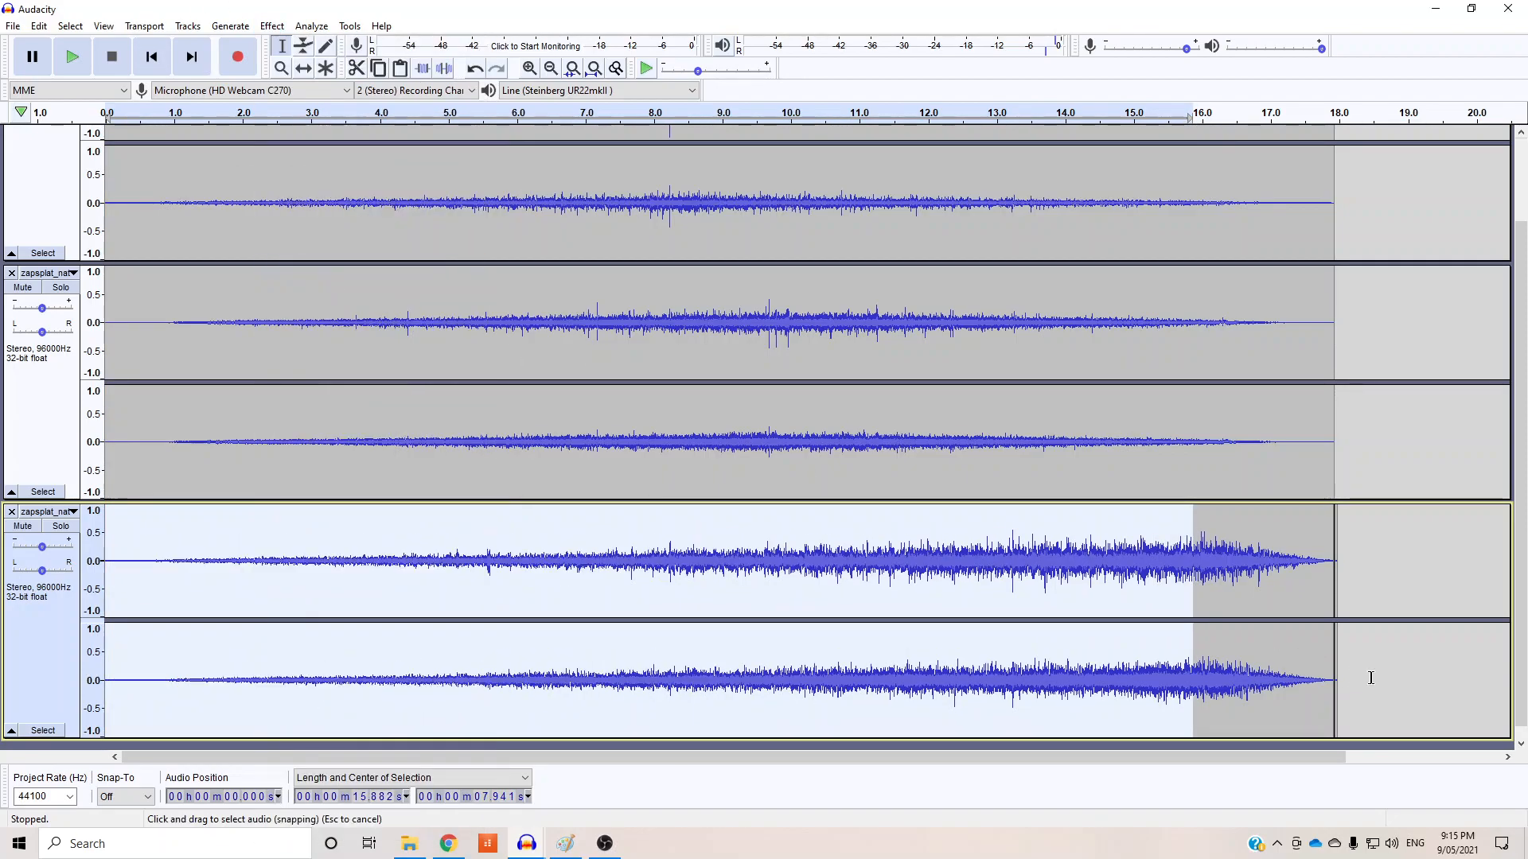
Step: Review the faded tracks and play the layered mix from the beginning
scroll(385, 485, up, 3)
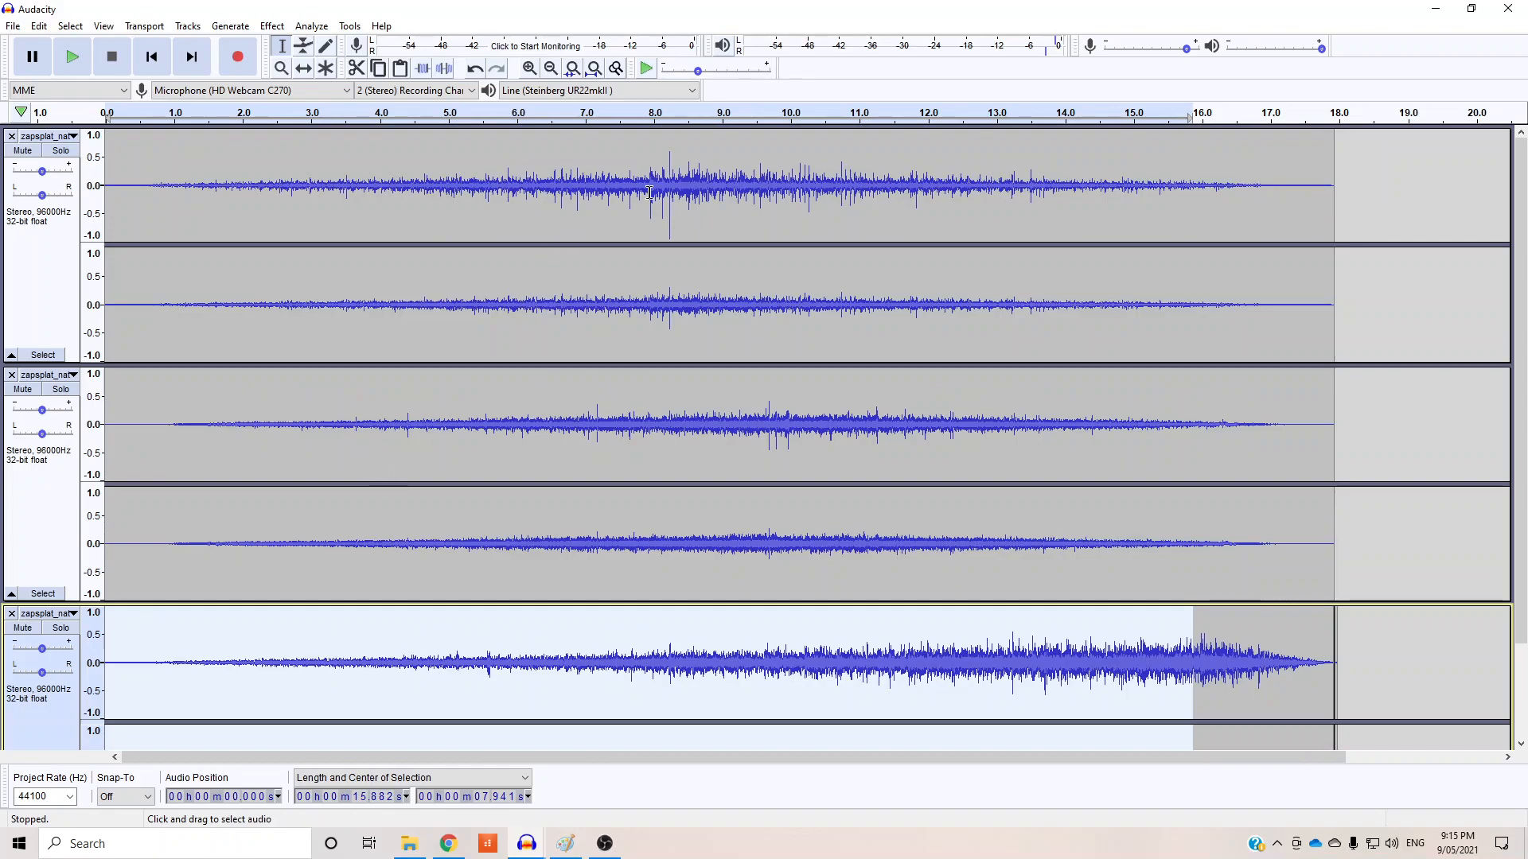
scroll(908, 420, down, 2)
scroll(220, 443, up, 2)
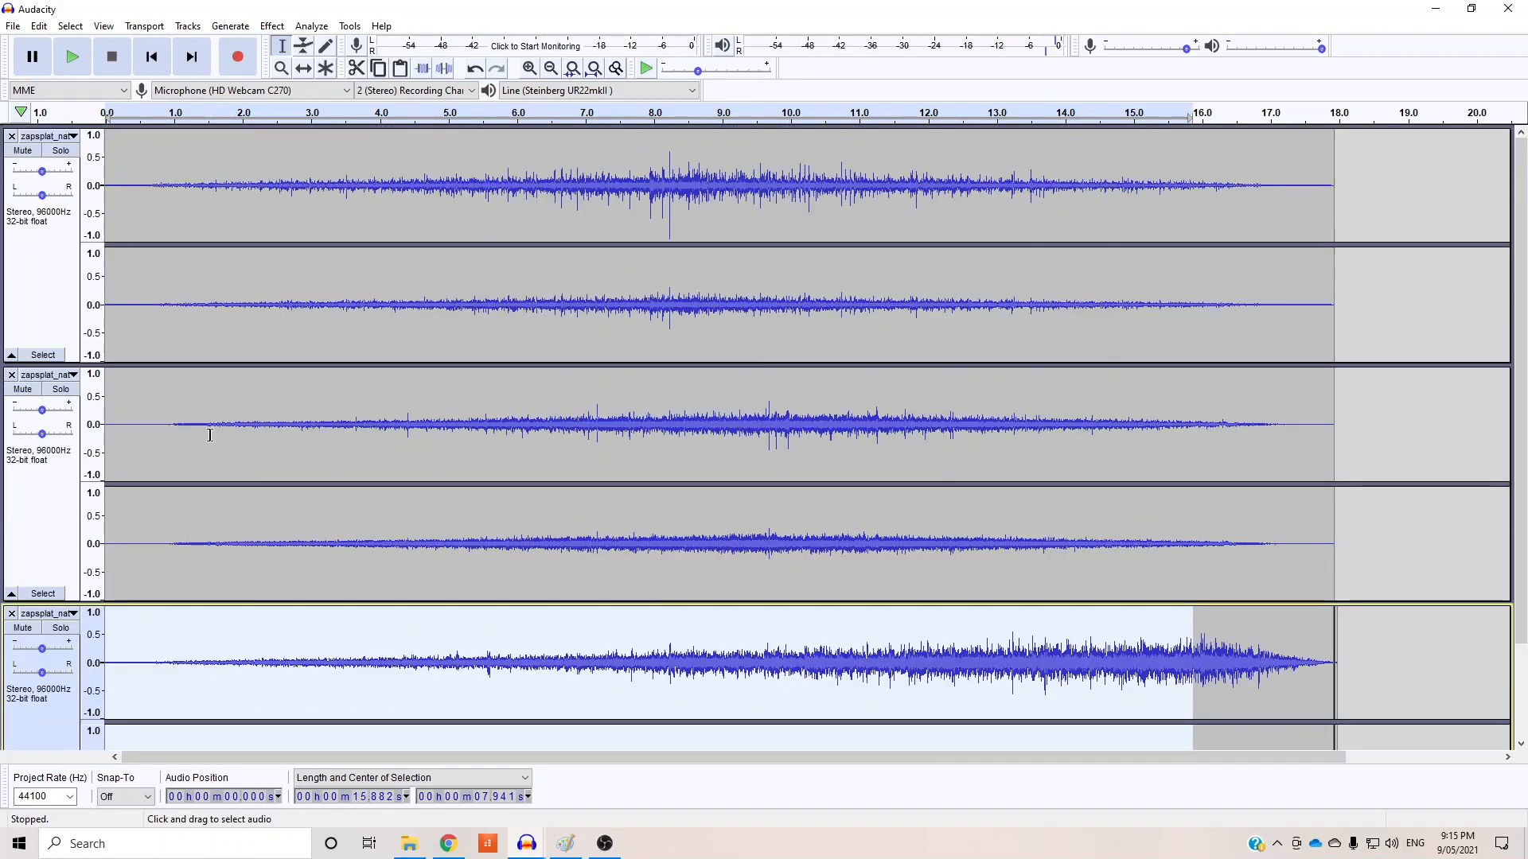
click(110, 230)
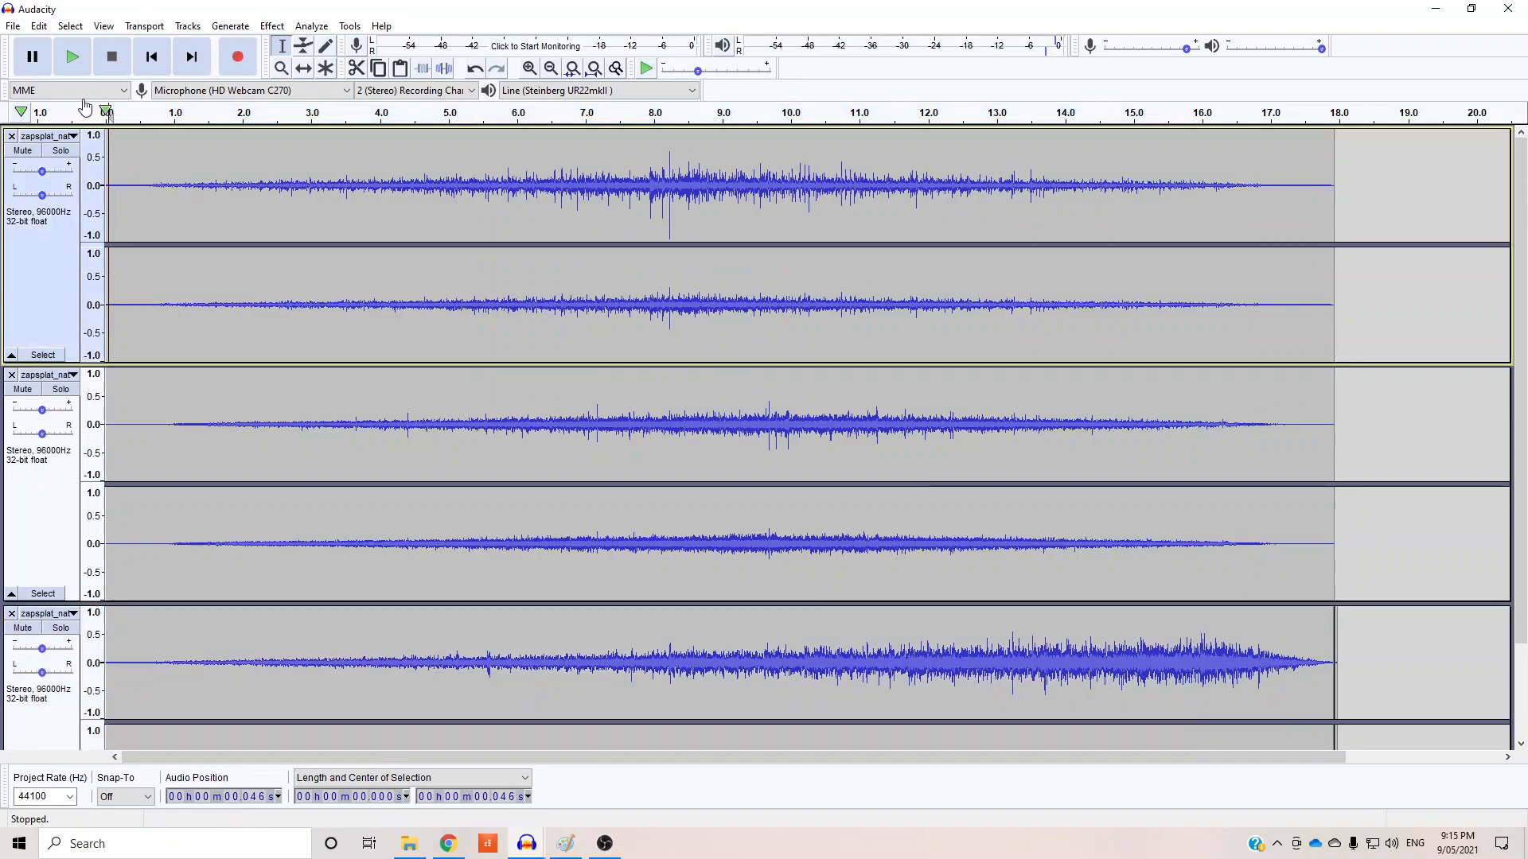
click(71, 57)
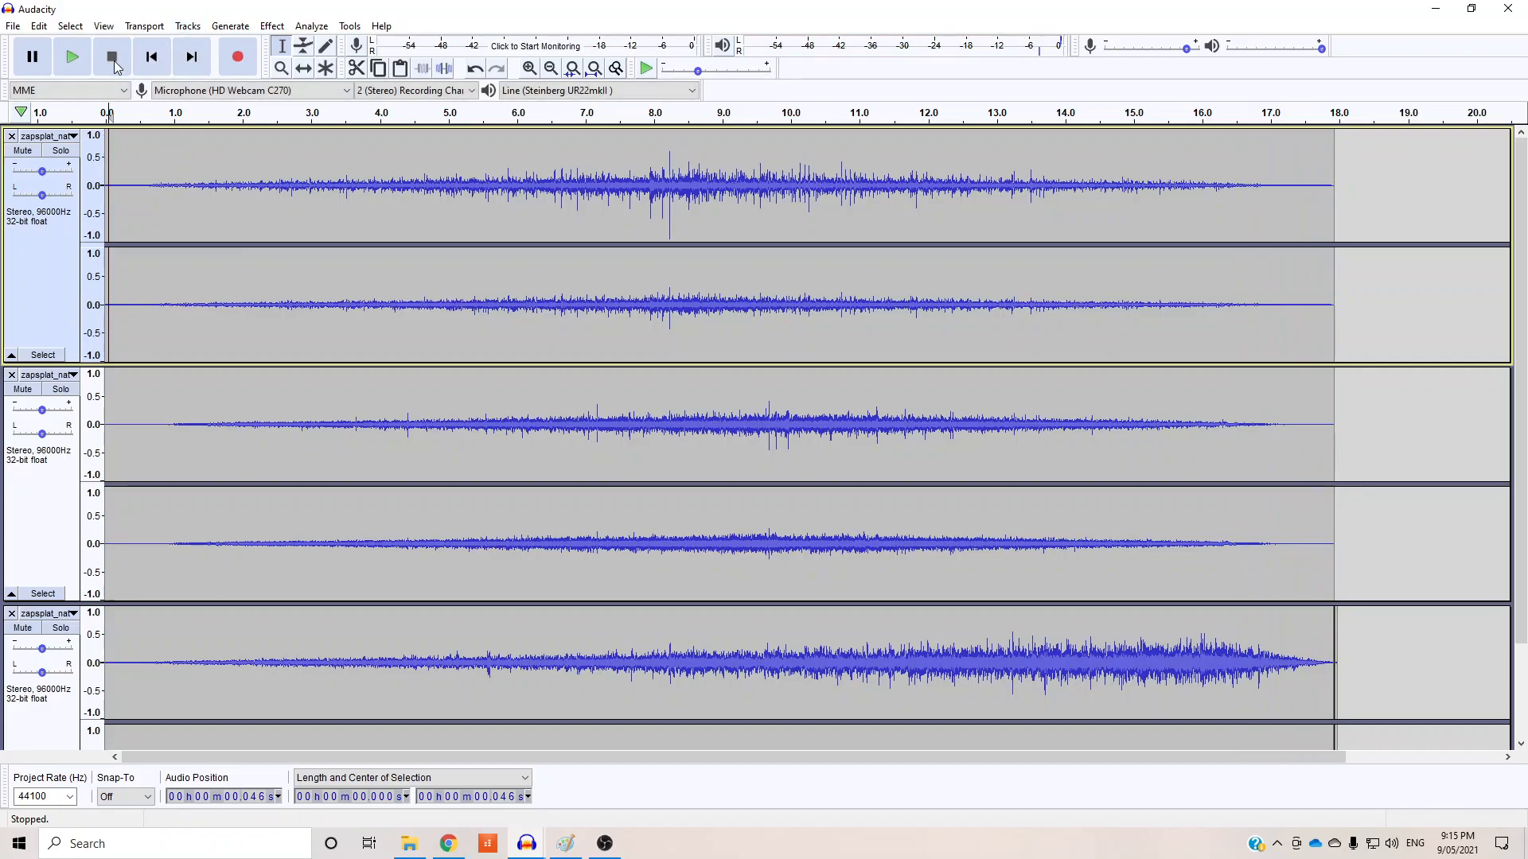
scroll(1095, 518, down, 3)
scroll(640, 498, up, 3)
Step: Export the mix as an MP3 named "Running Water Layers" in the Music folder, leaving the metadata tags blank
click(13, 26)
mouse_move(80, 147)
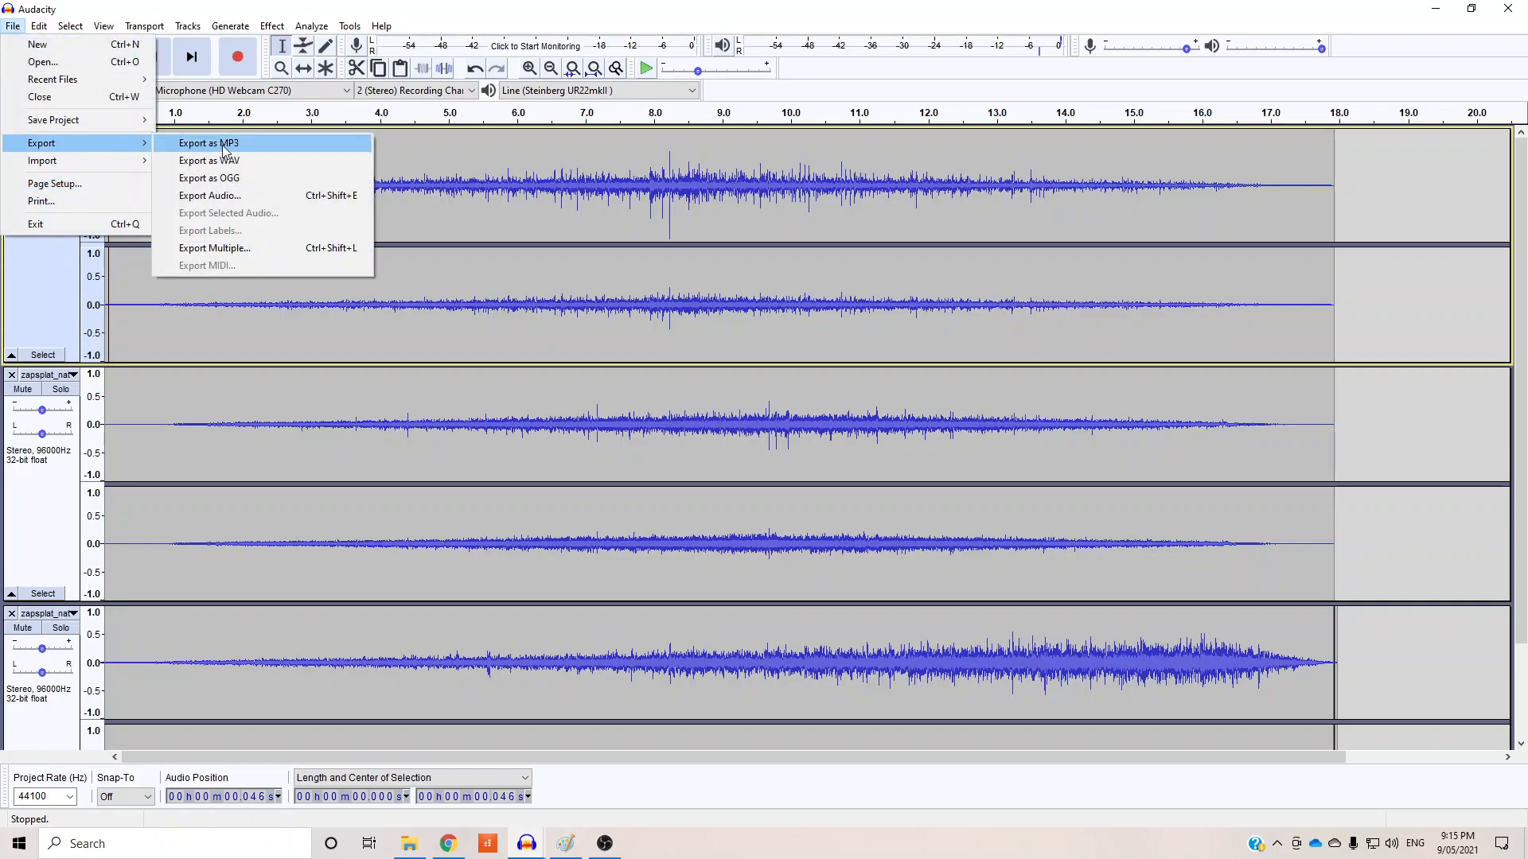
click(225, 144)
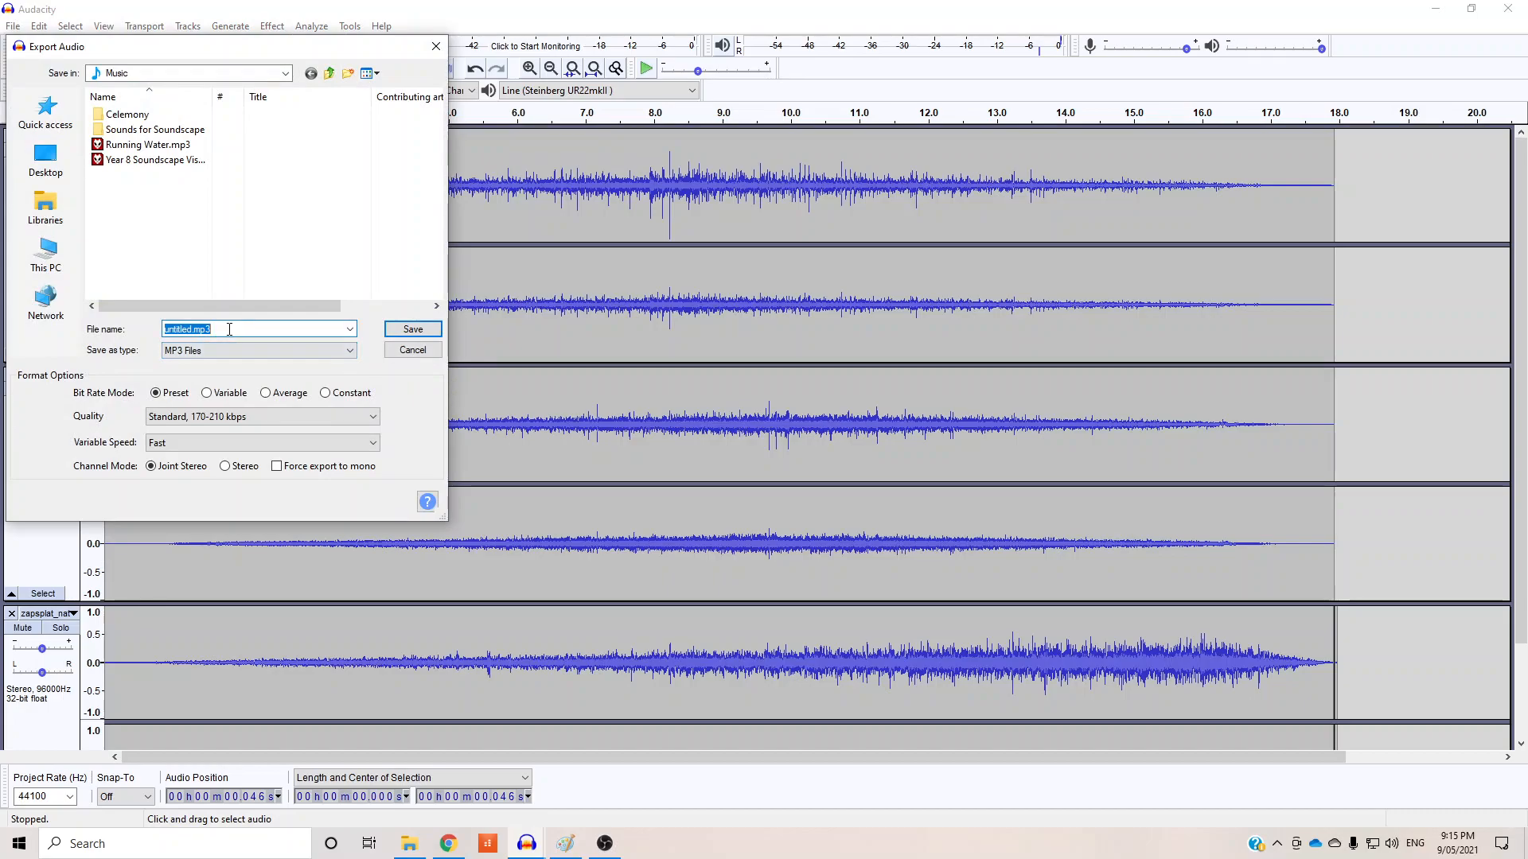
text(Running Water)
click(229, 329)
text(Layers)
key(Return)
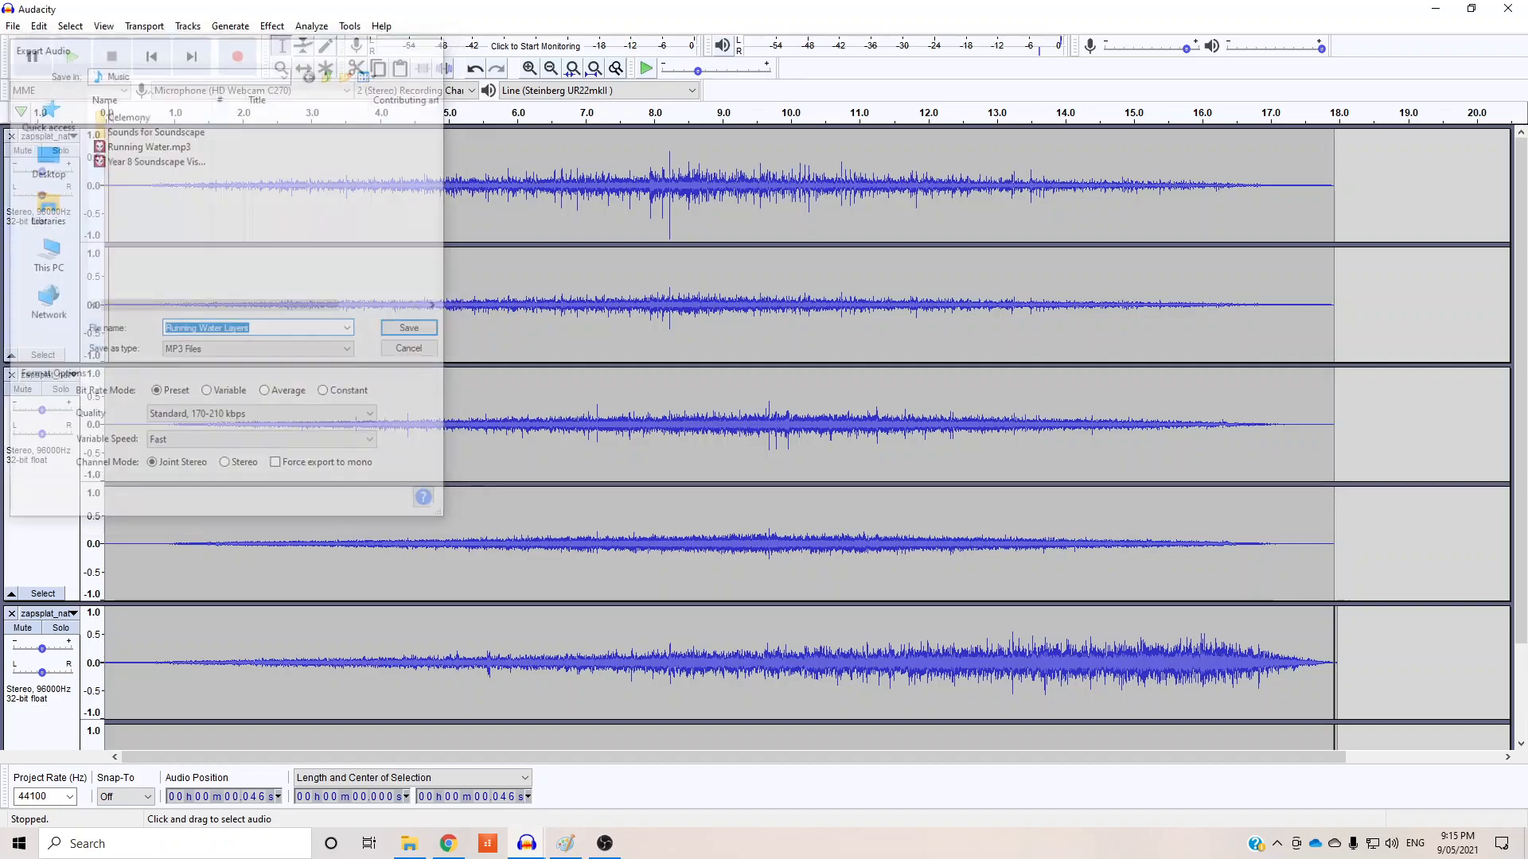
click(764, 452)
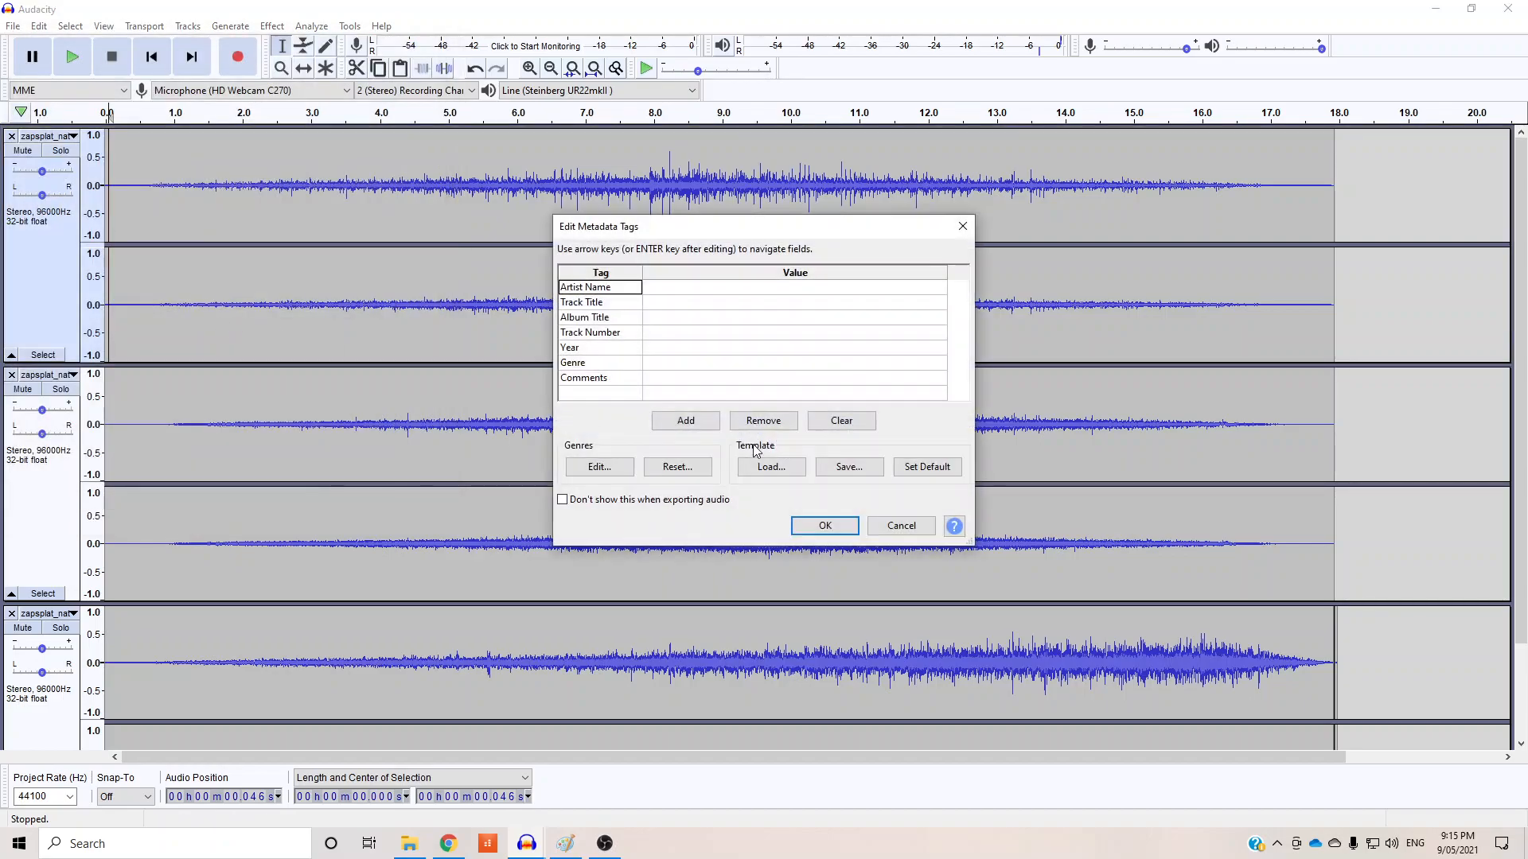
click(826, 527)
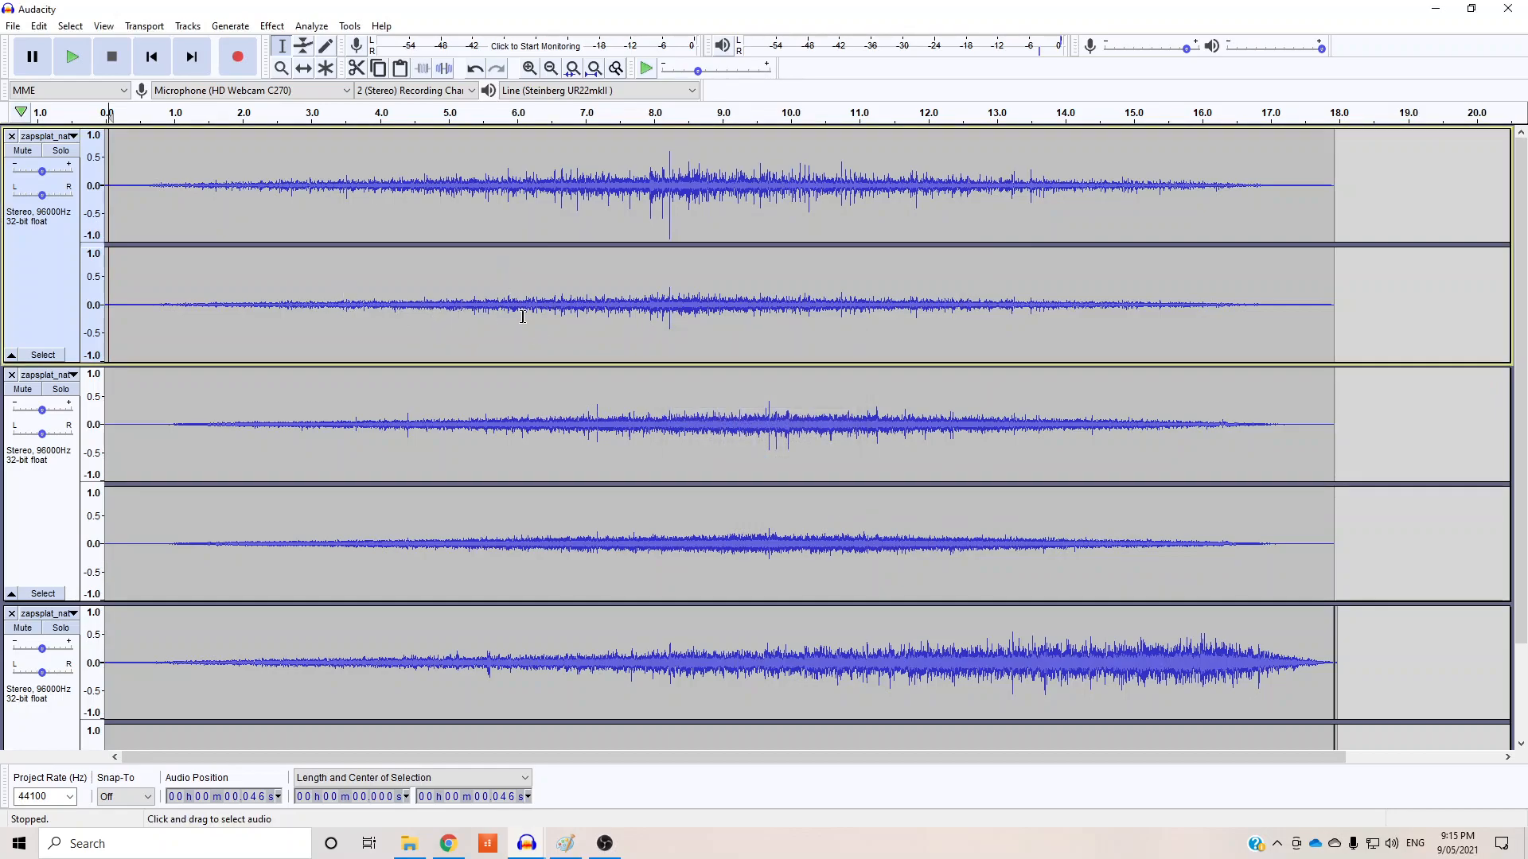
Step: Switch to the other Audacity project window containing the single four-second clip and play that clip
click(529, 845)
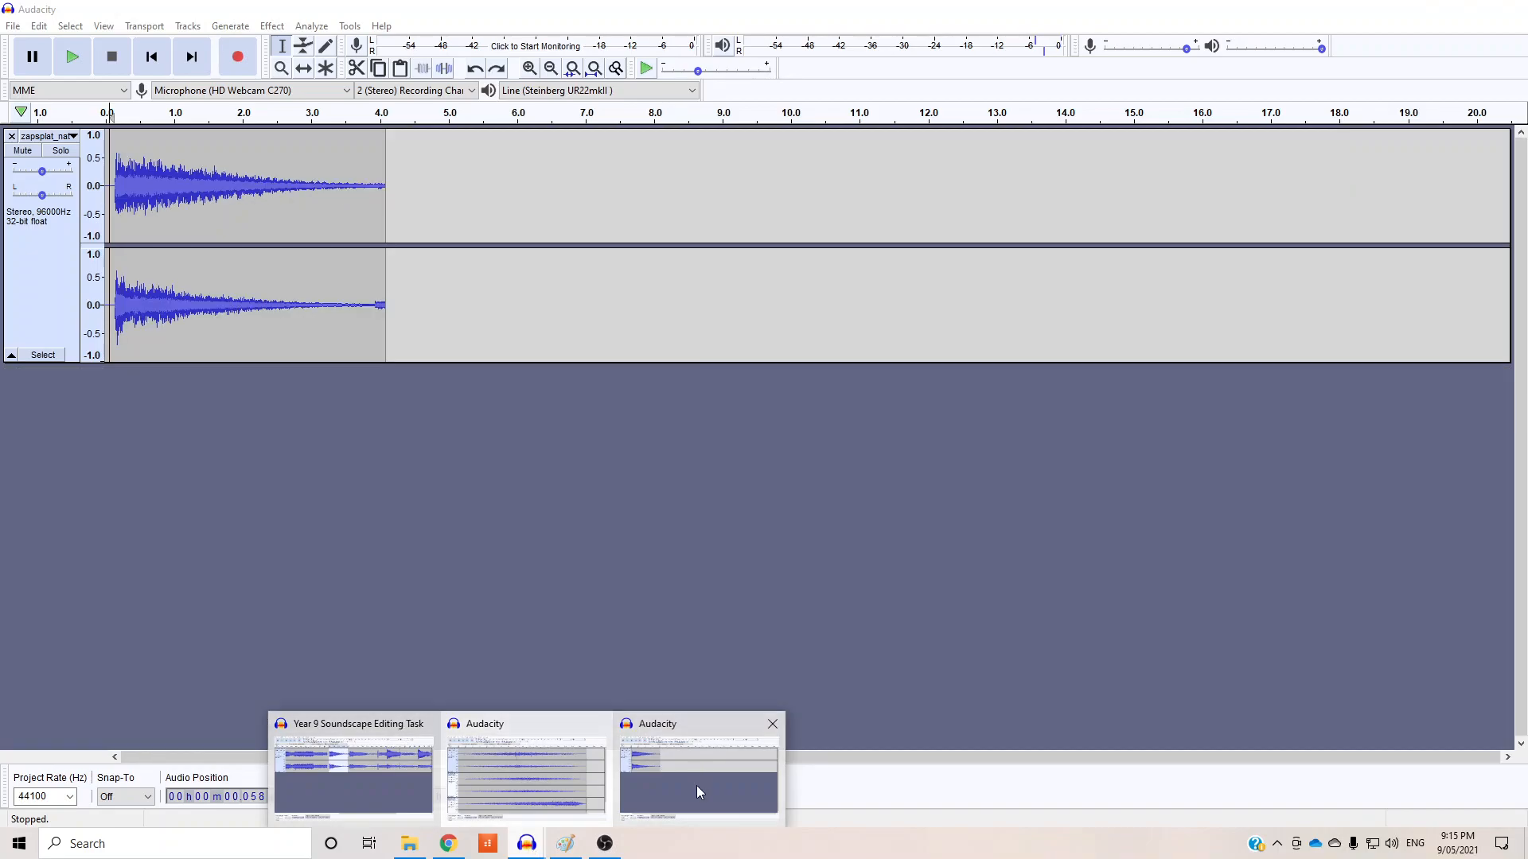
click(697, 791)
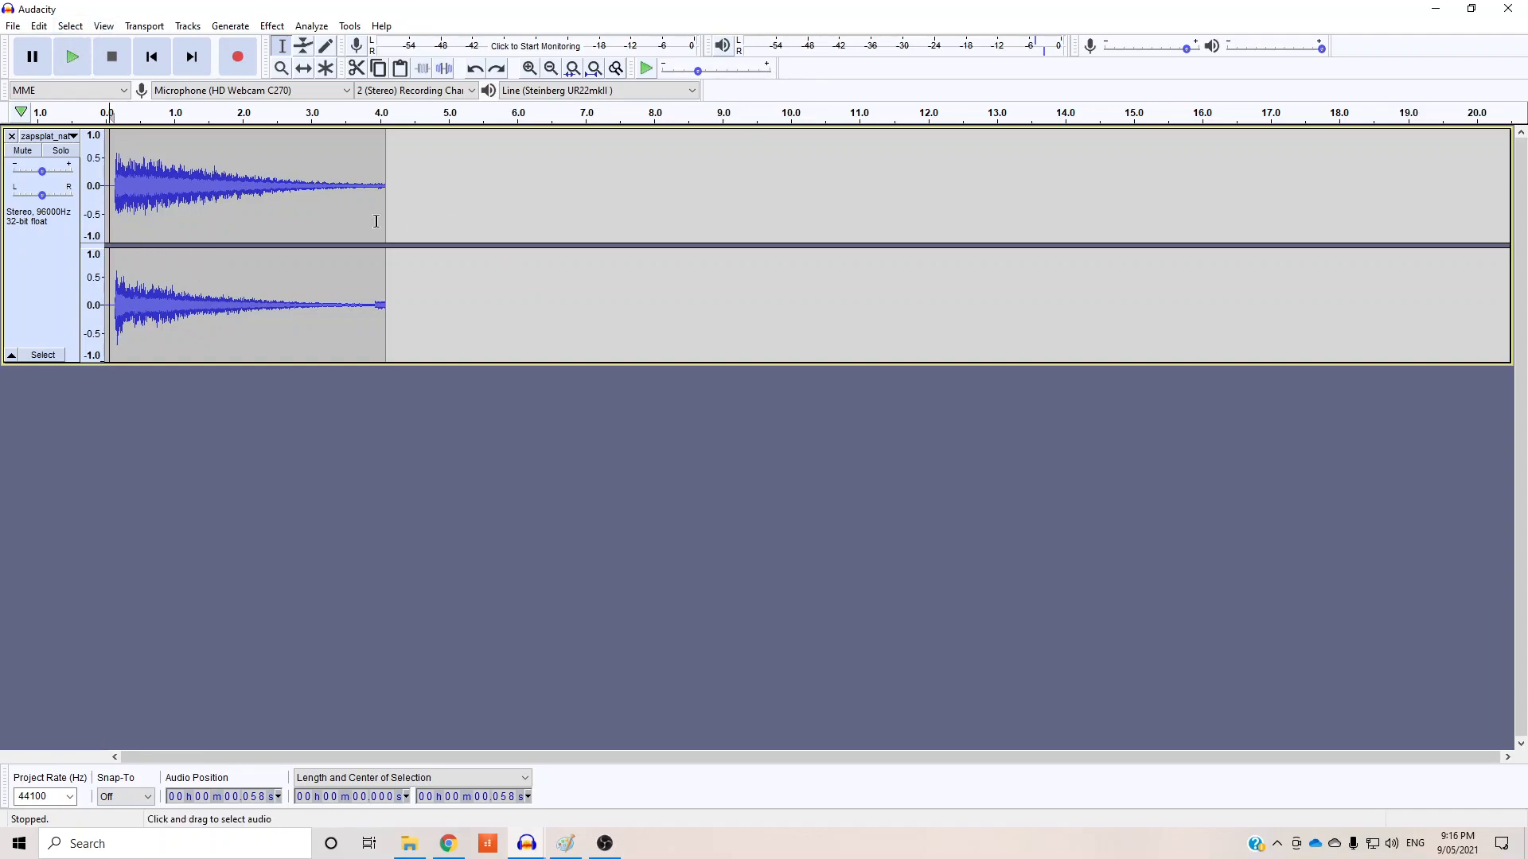
click(73, 59)
Step: Delete about the last 0.2 seconds of the clip and play its ending from about 3.1 seconds
drag(387, 278, 376, 278)
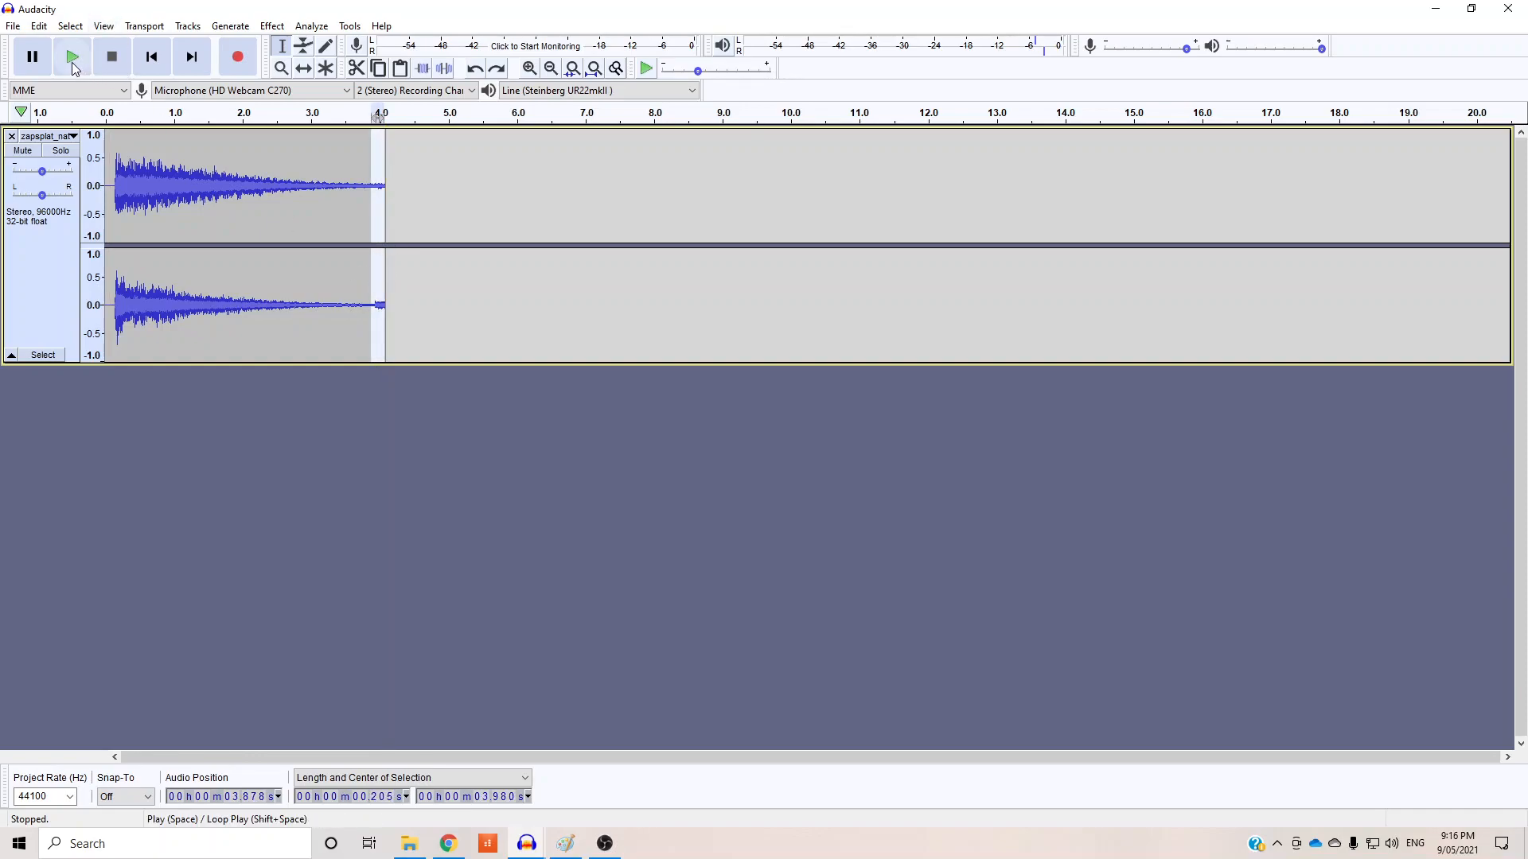
key(Delete)
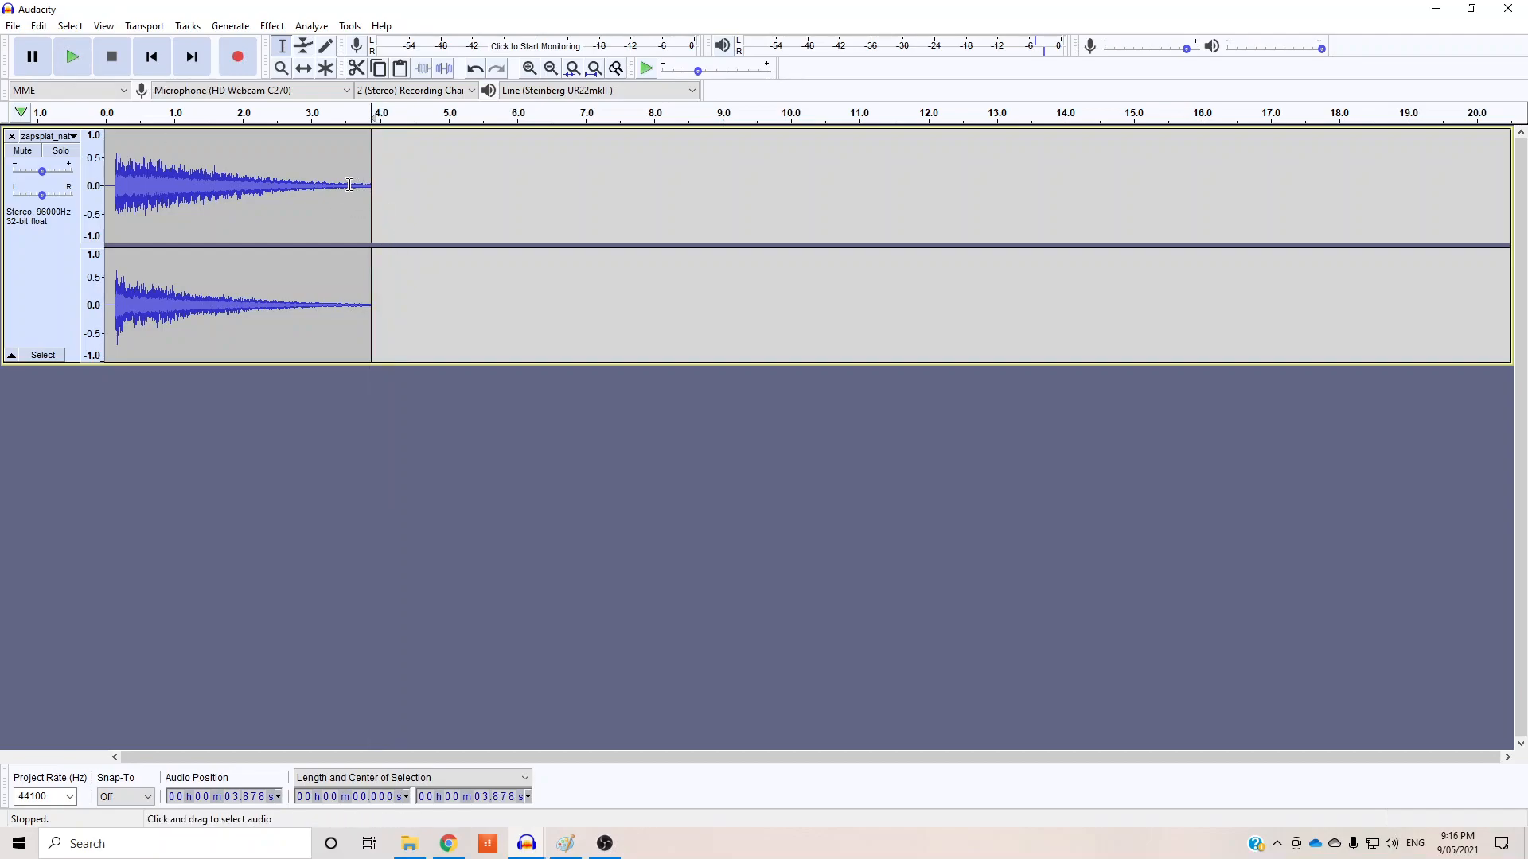
click(320, 185)
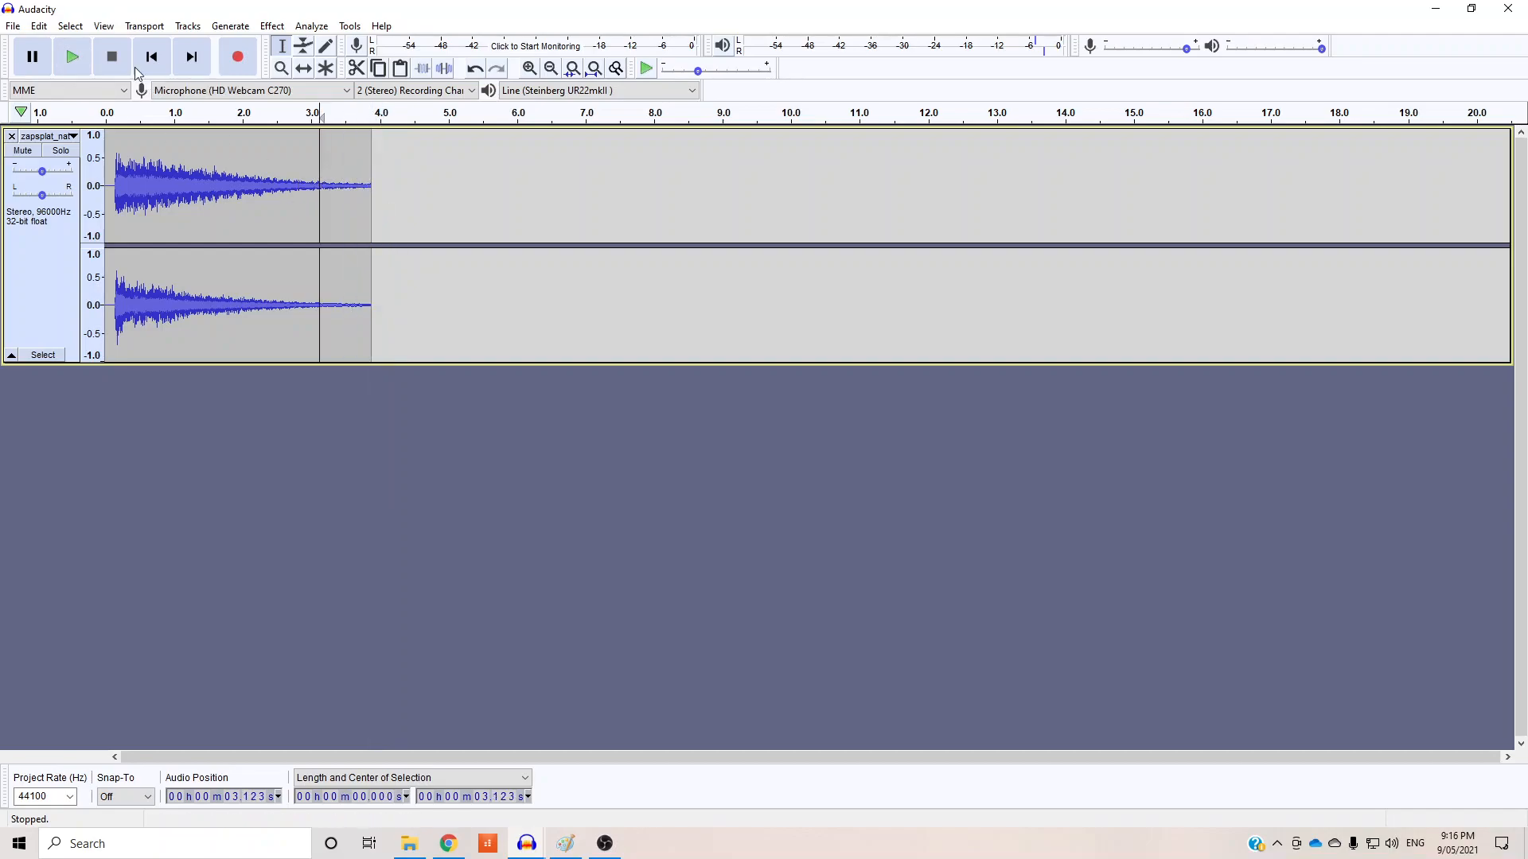
click(74, 56)
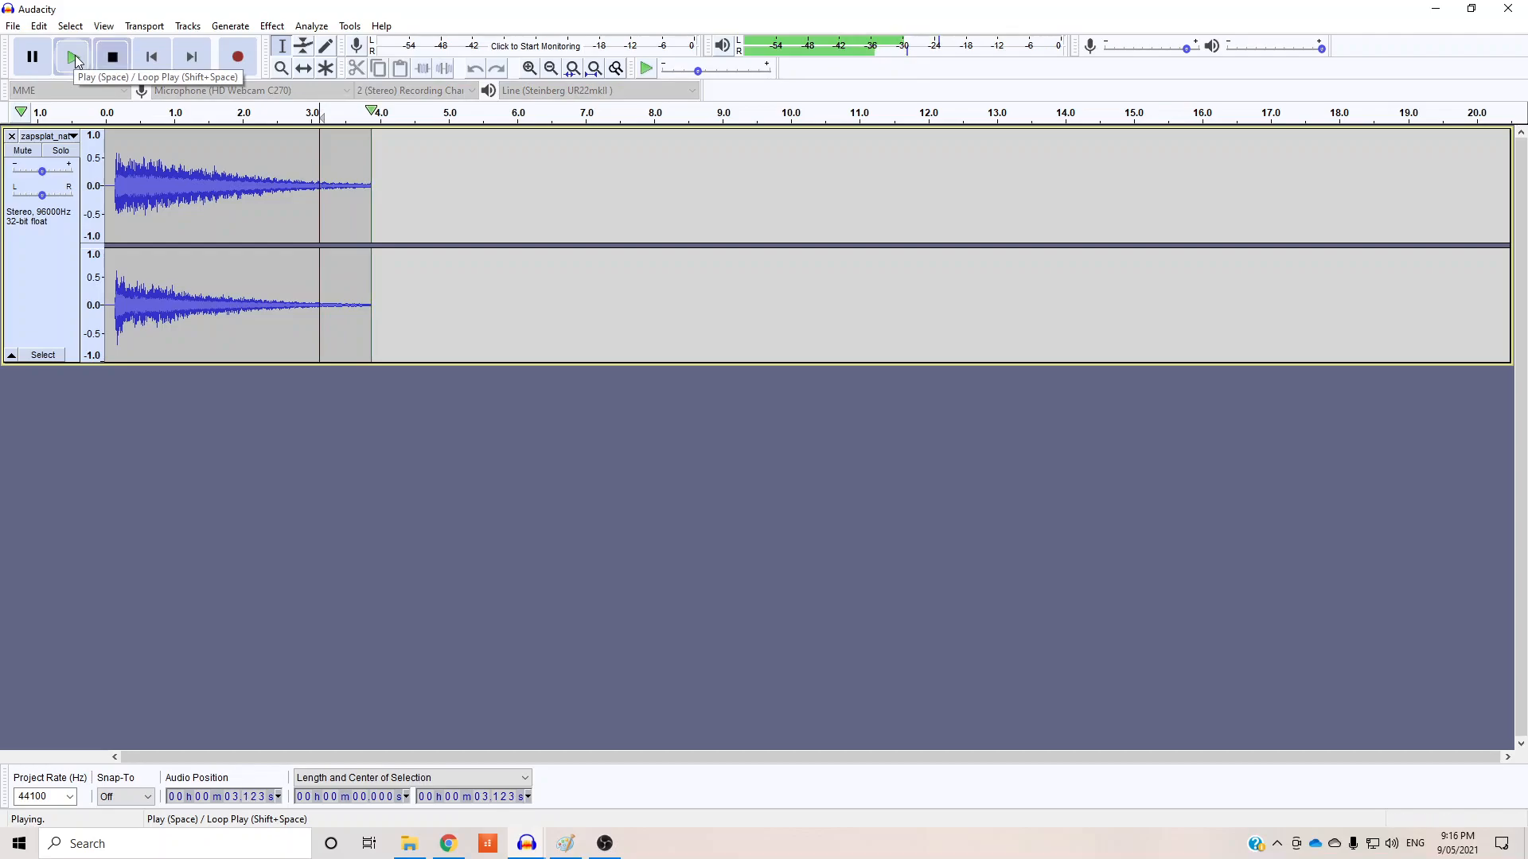
Step: Apply Fade Out to about the last 0.7 seconds of the clip
drag(323, 188, 370, 197)
click(272, 26)
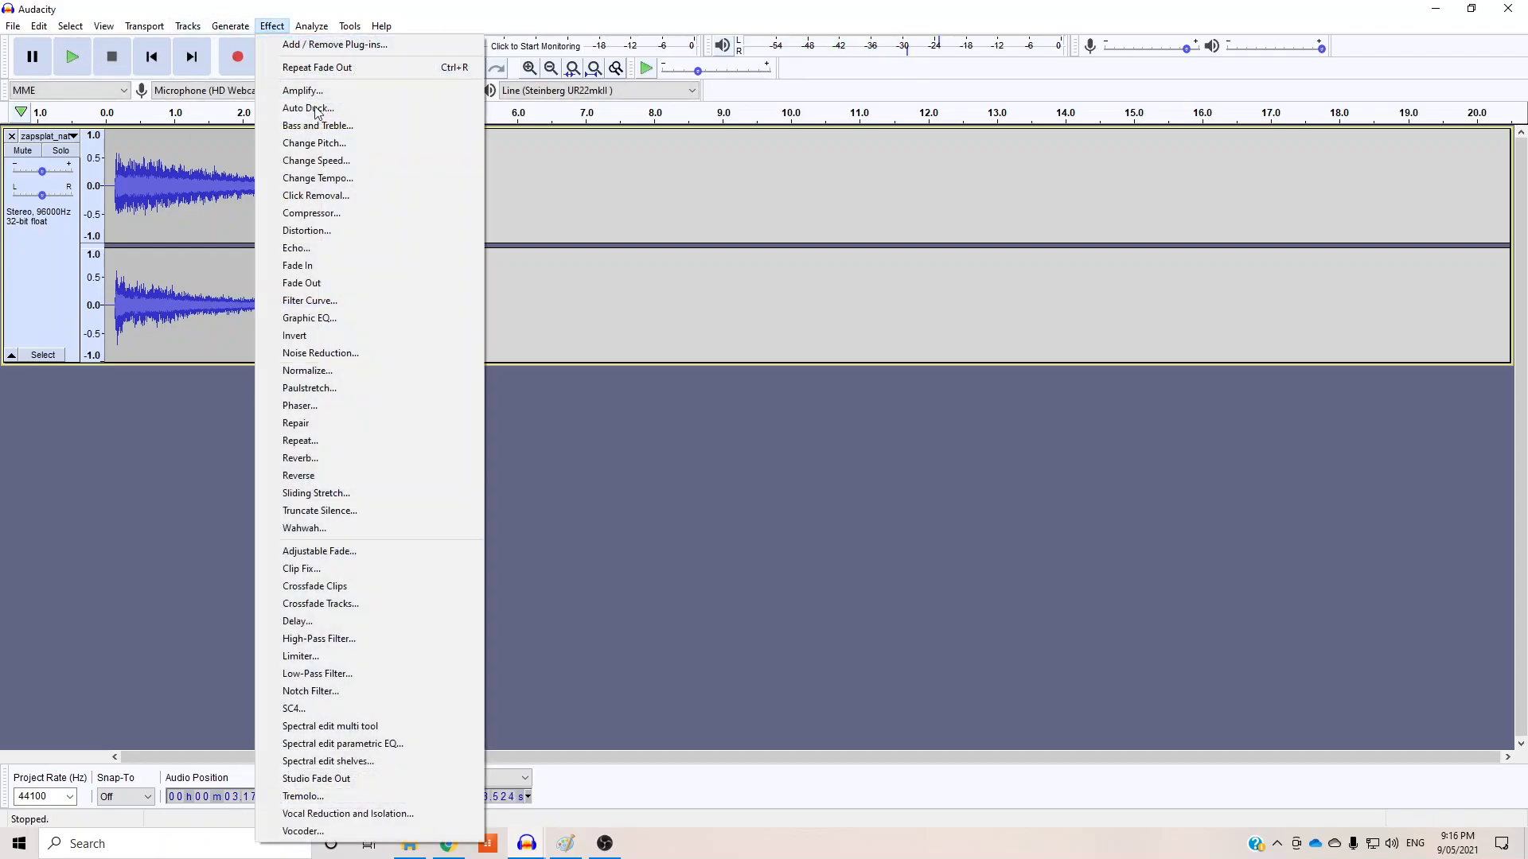
click(334, 284)
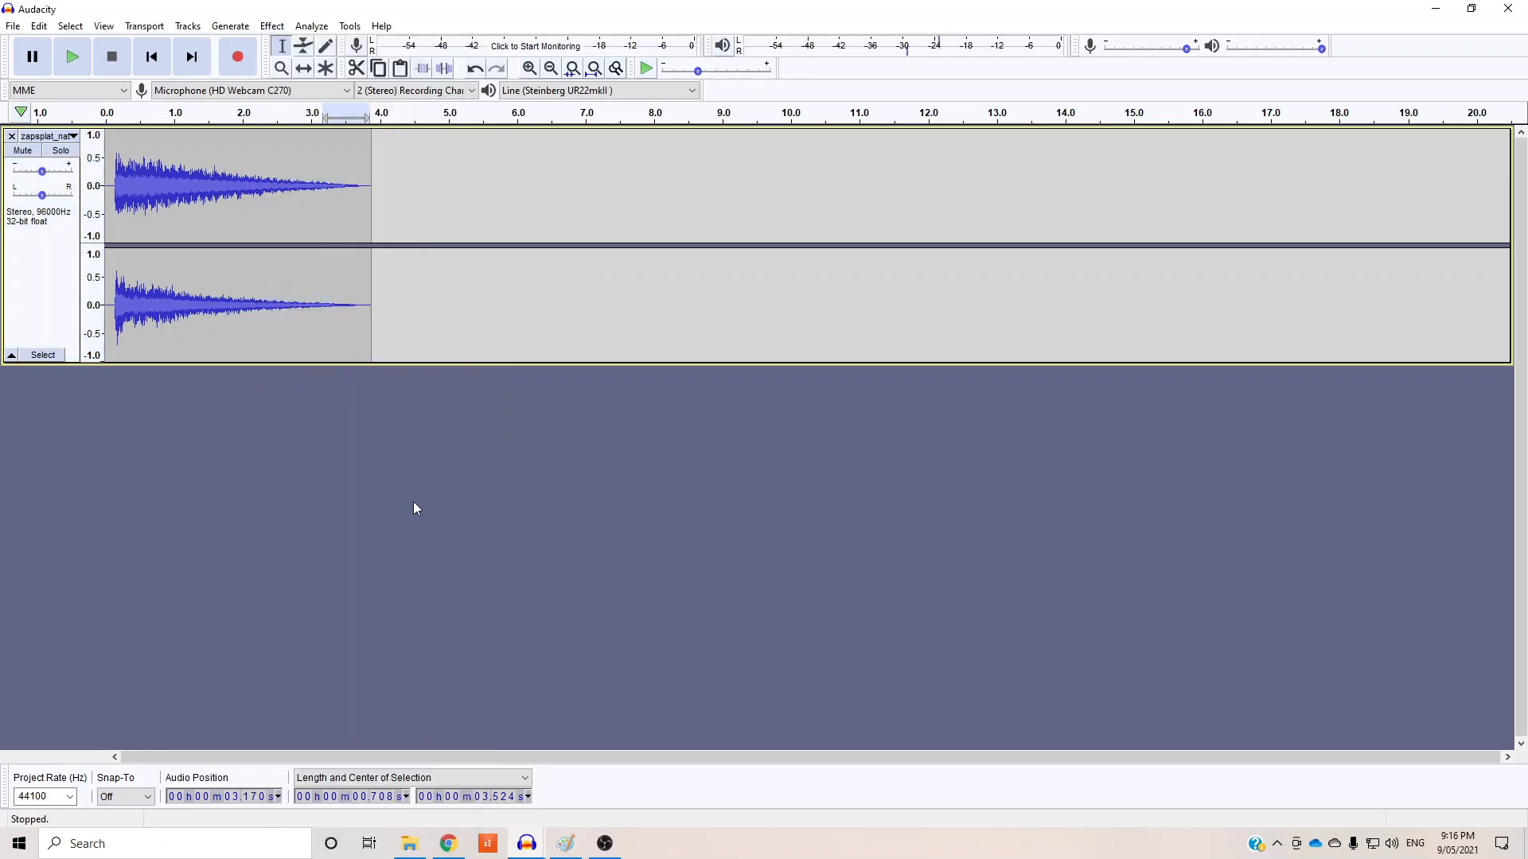
Step: Delete about 0.14 seconds of silence at the very start of the clip
click(265, 316)
scroll(103, 283, up, 5)
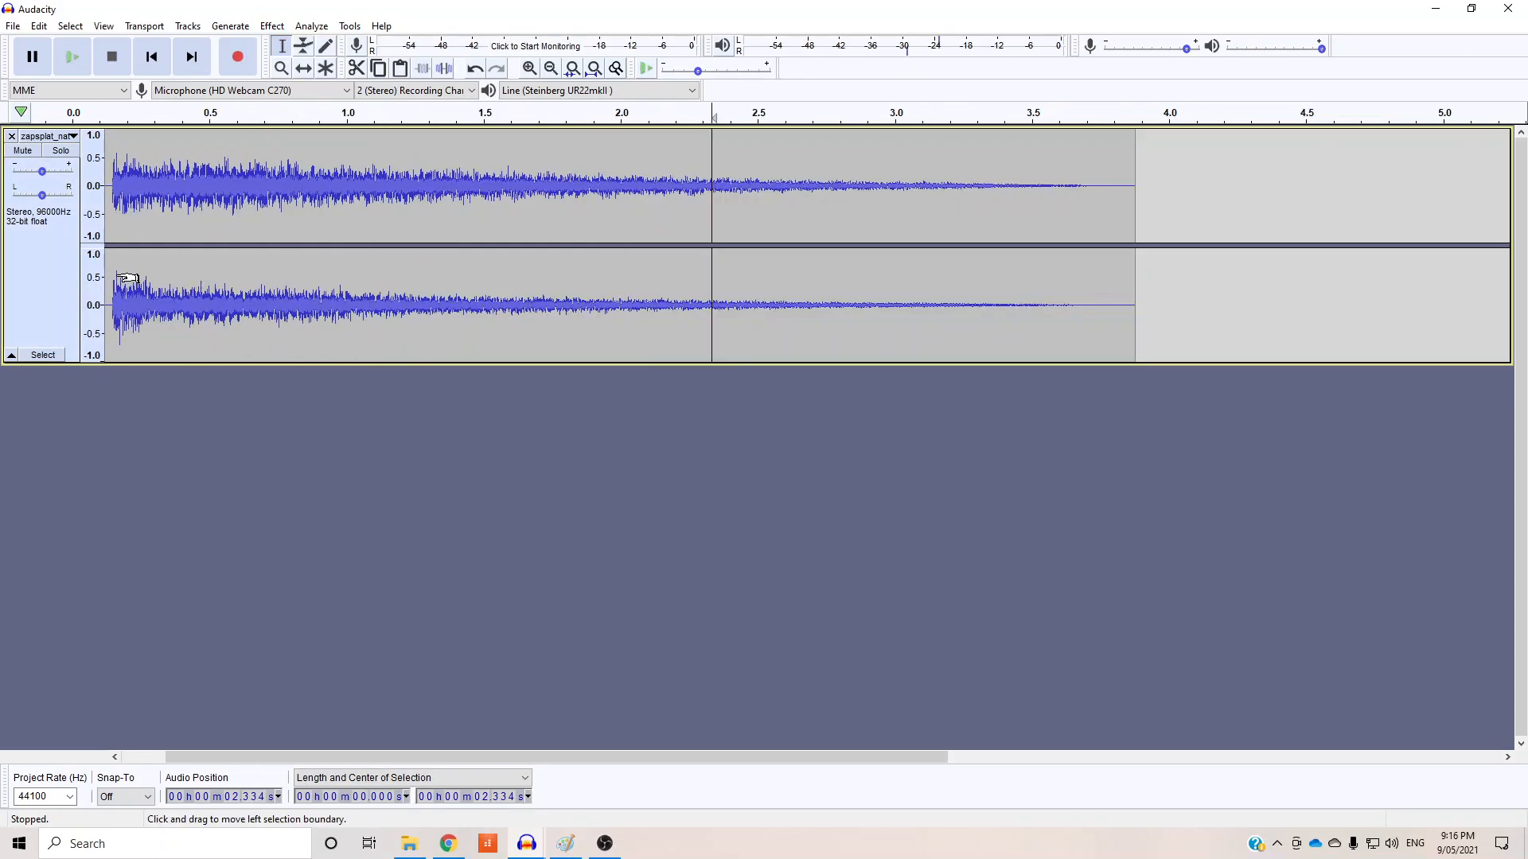
drag(311, 756, 207, 756)
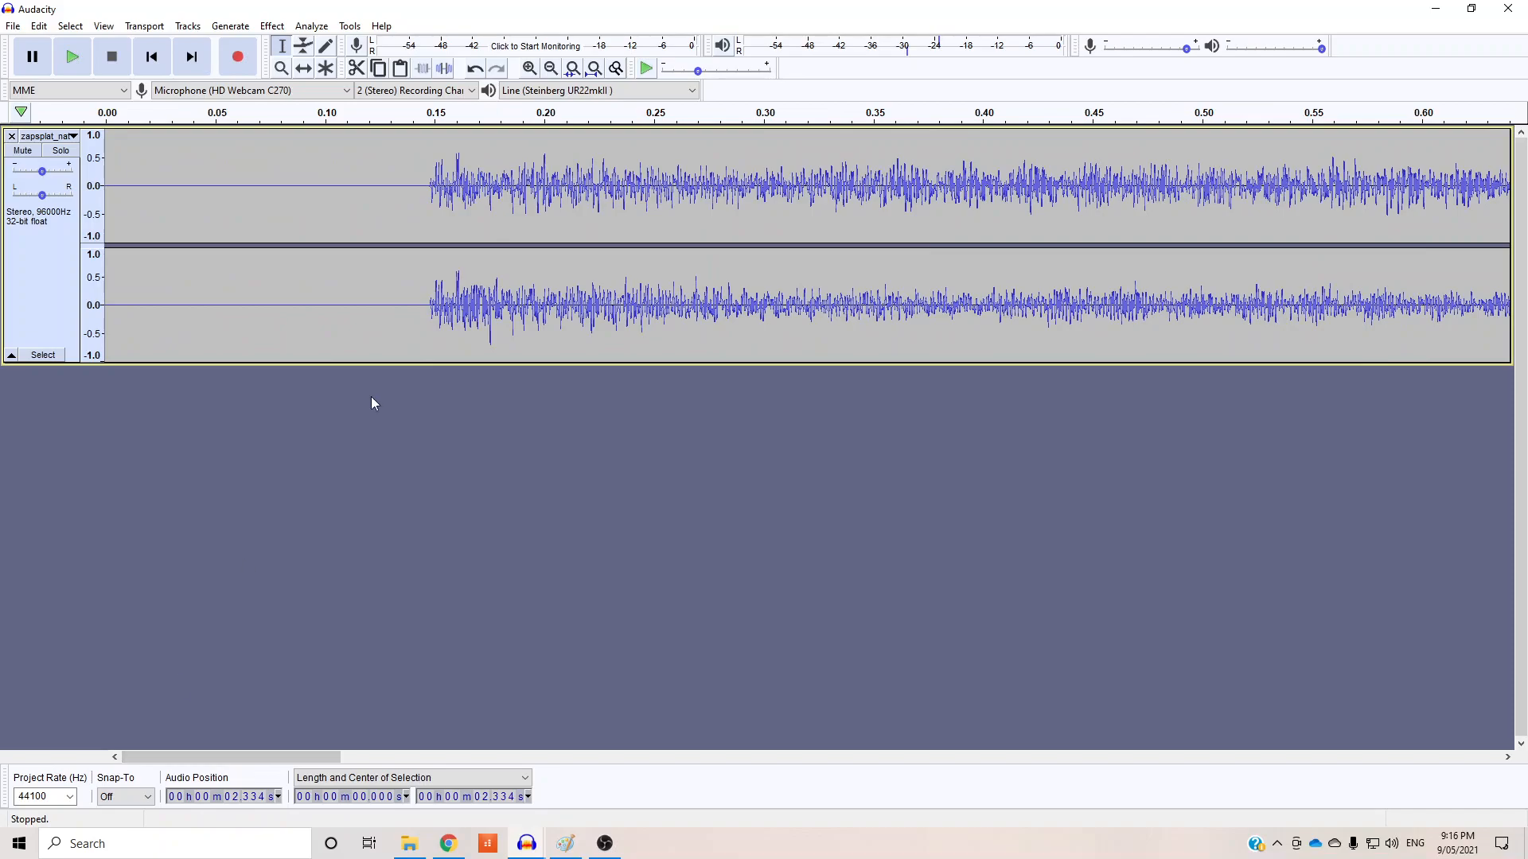
drag(407, 305, 101, 305)
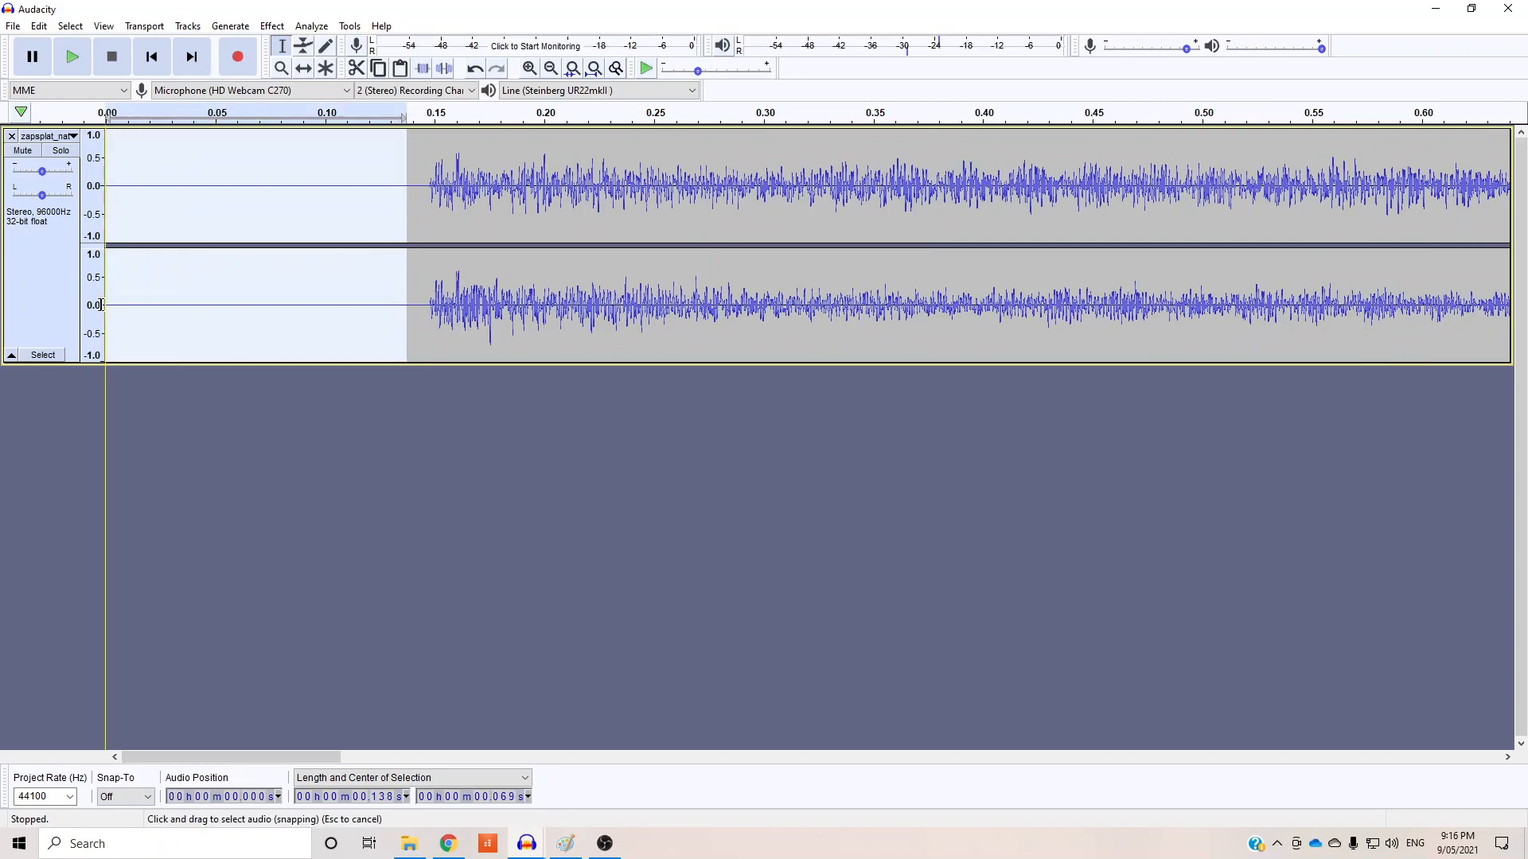
key(Delete)
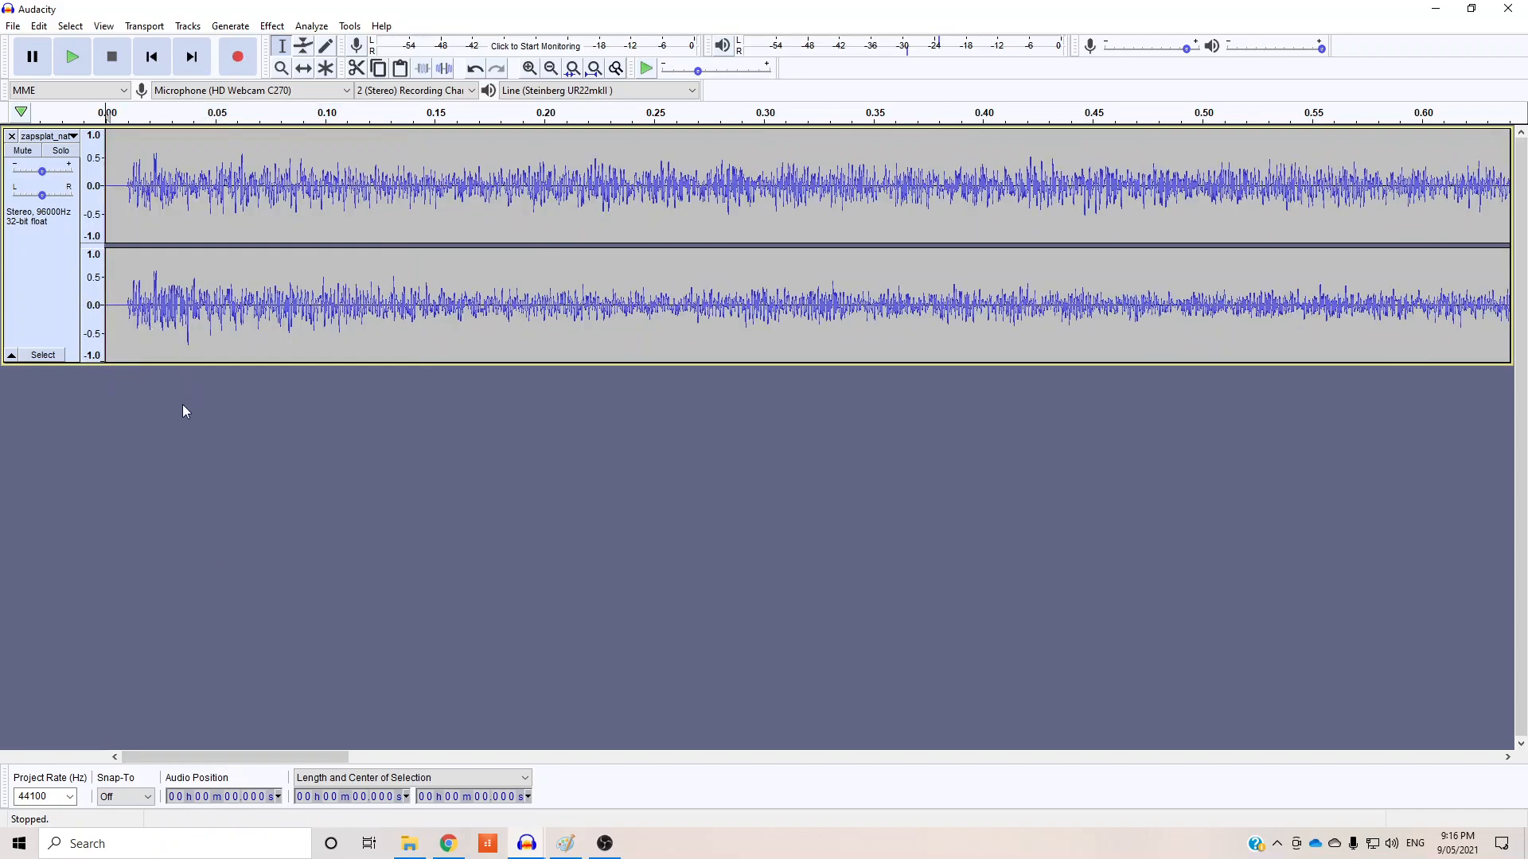
Step: Apply Change Speed to the whole clip with a 0.250 multiplier (-75.000 percent) and play the slowed result
scroll(217, 486, down, 5)
scroll(199, 480, up, 1)
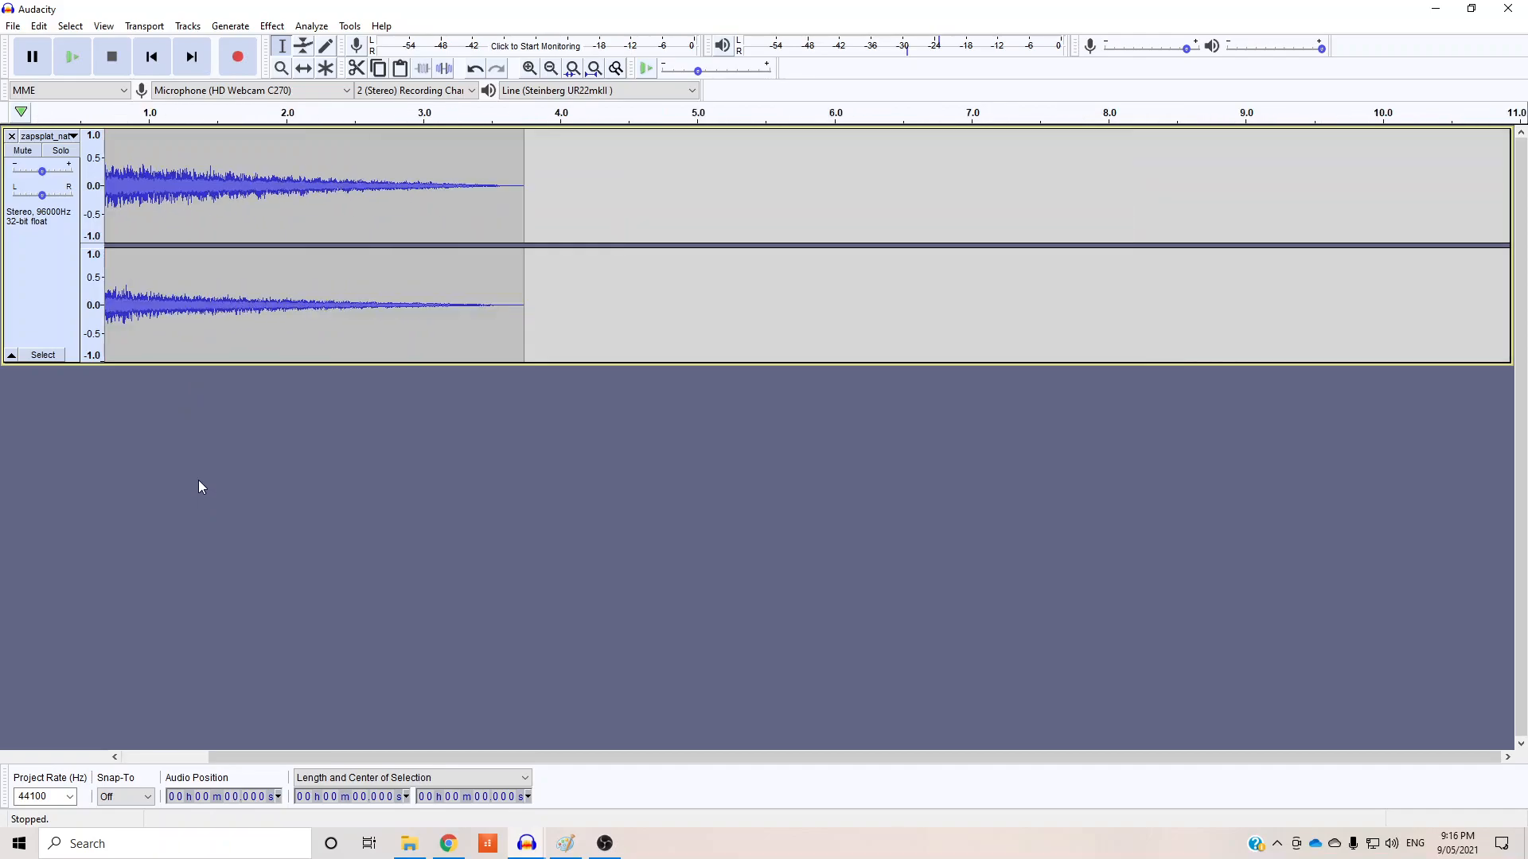
drag(439, 757, 353, 757)
scroll(184, 411, down, 2)
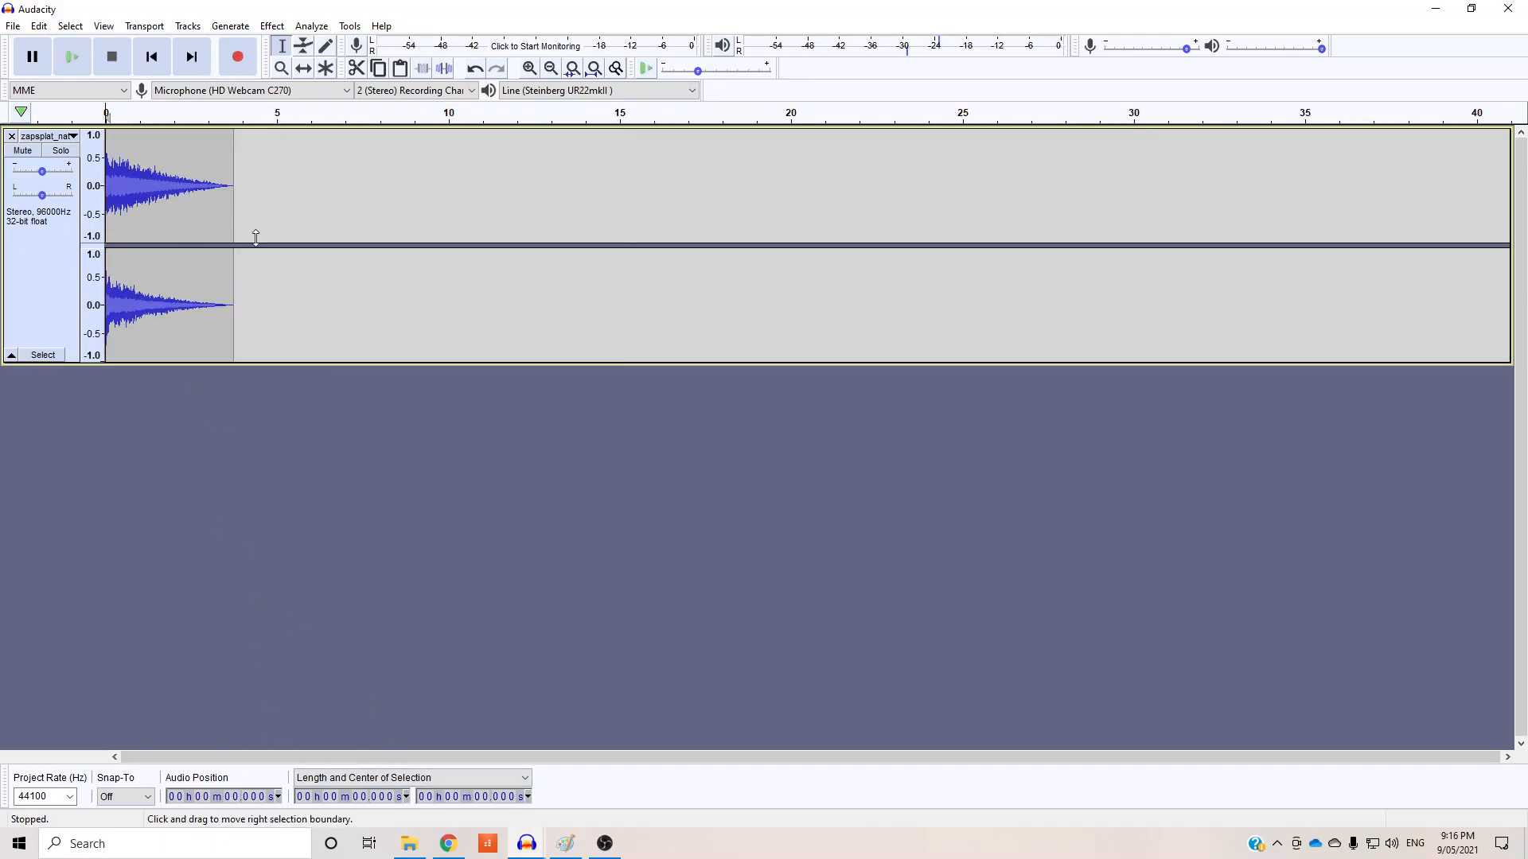
key(ctrl+a)
click(274, 26)
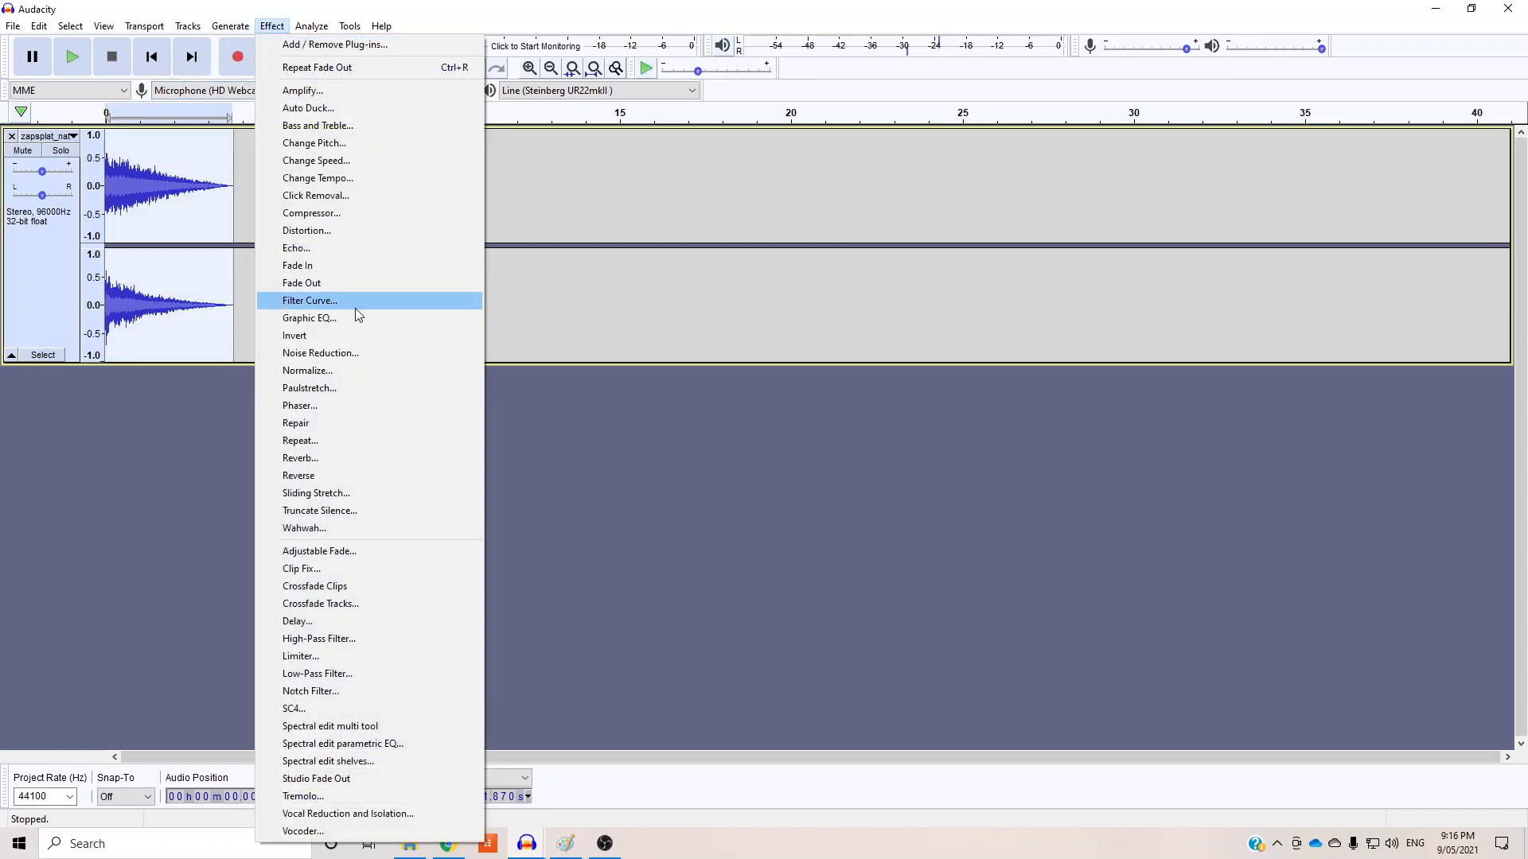
click(334, 160)
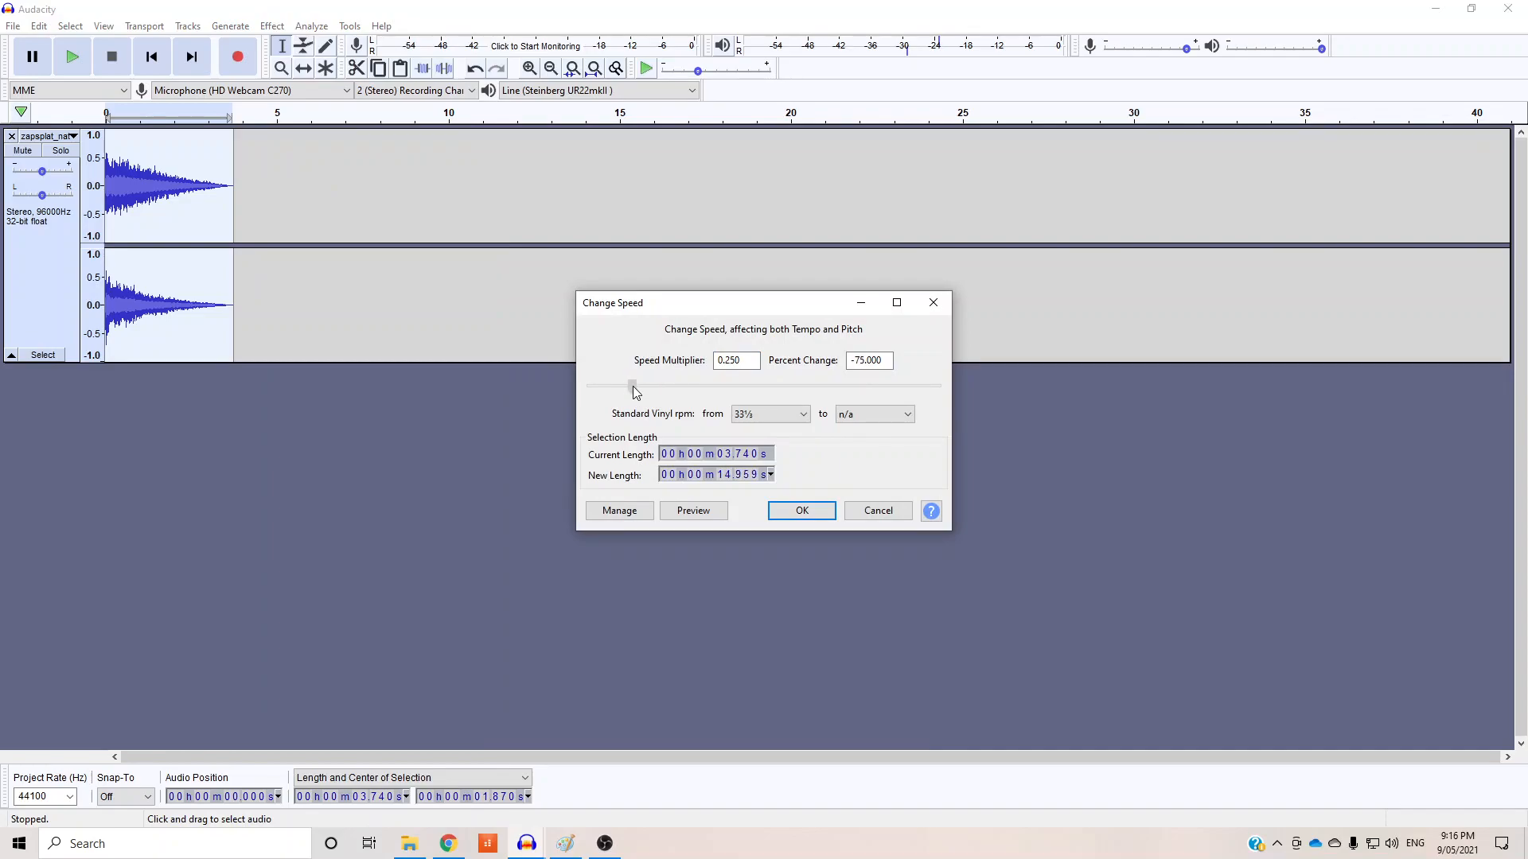
click(801, 511)
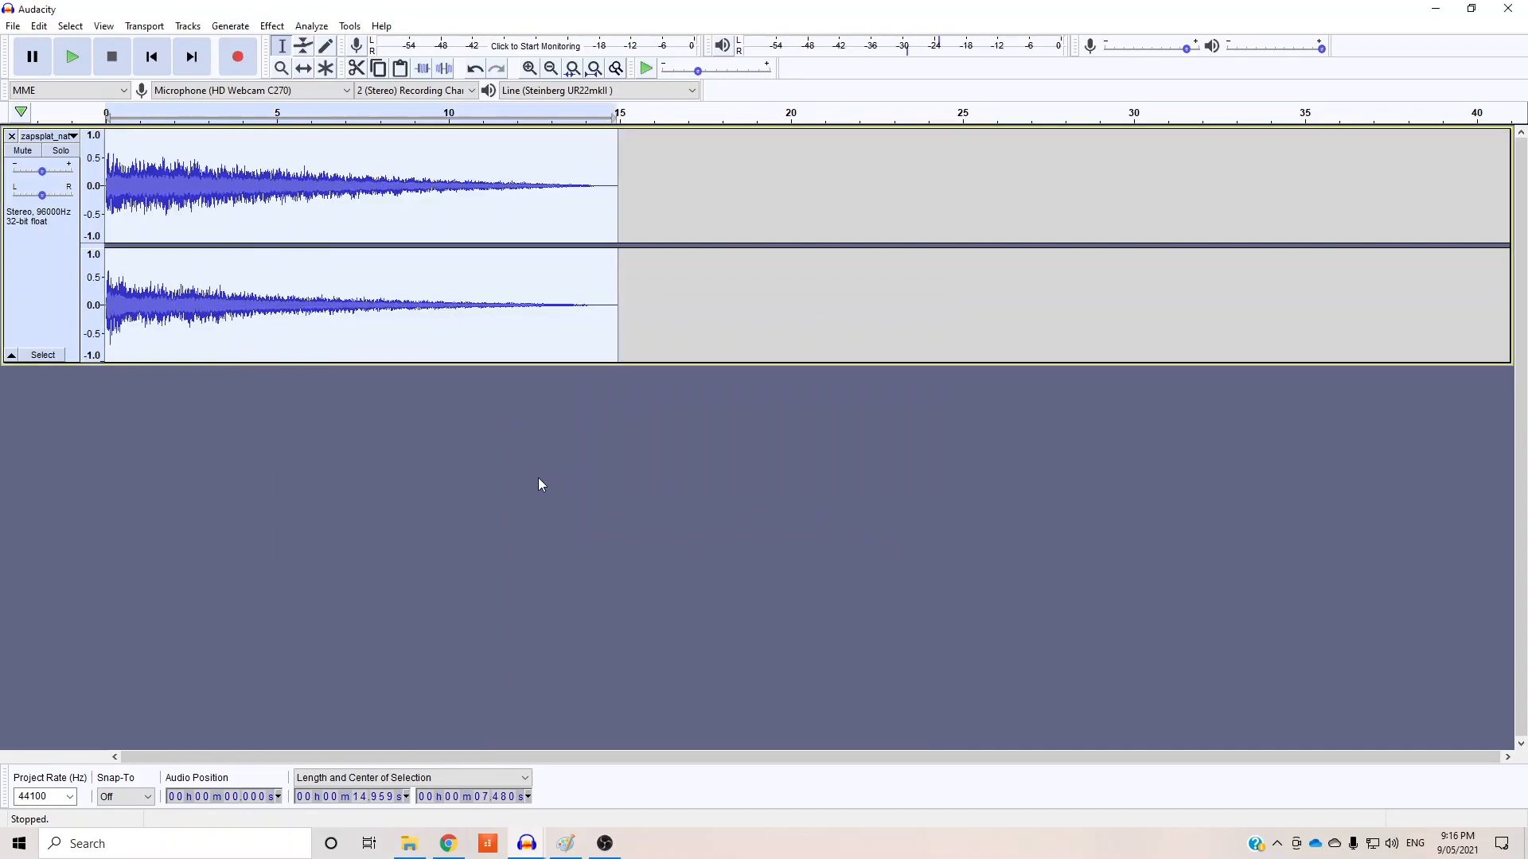
click(72, 62)
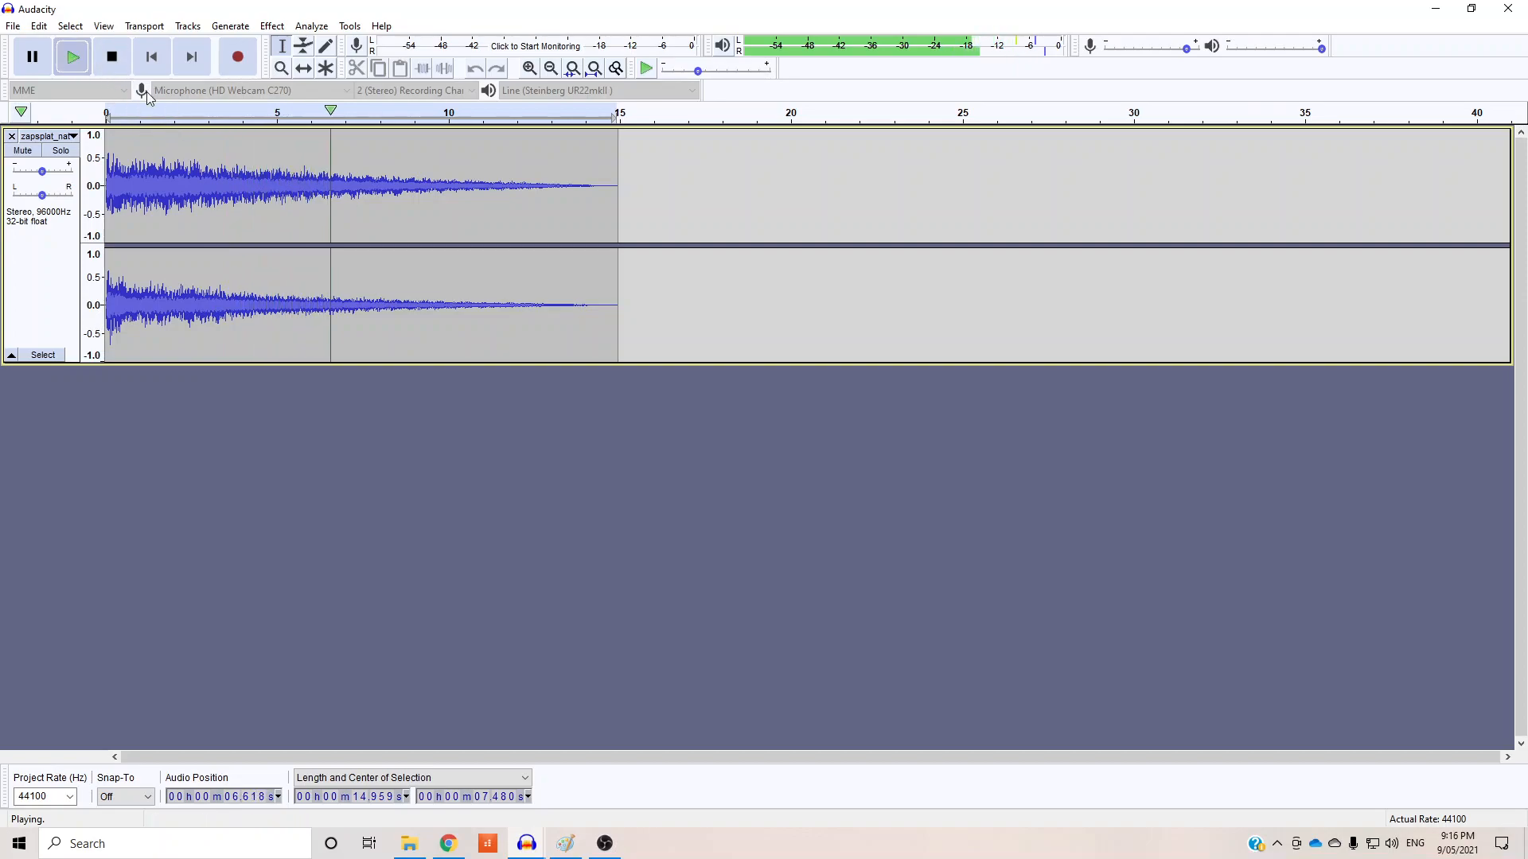
click(111, 57)
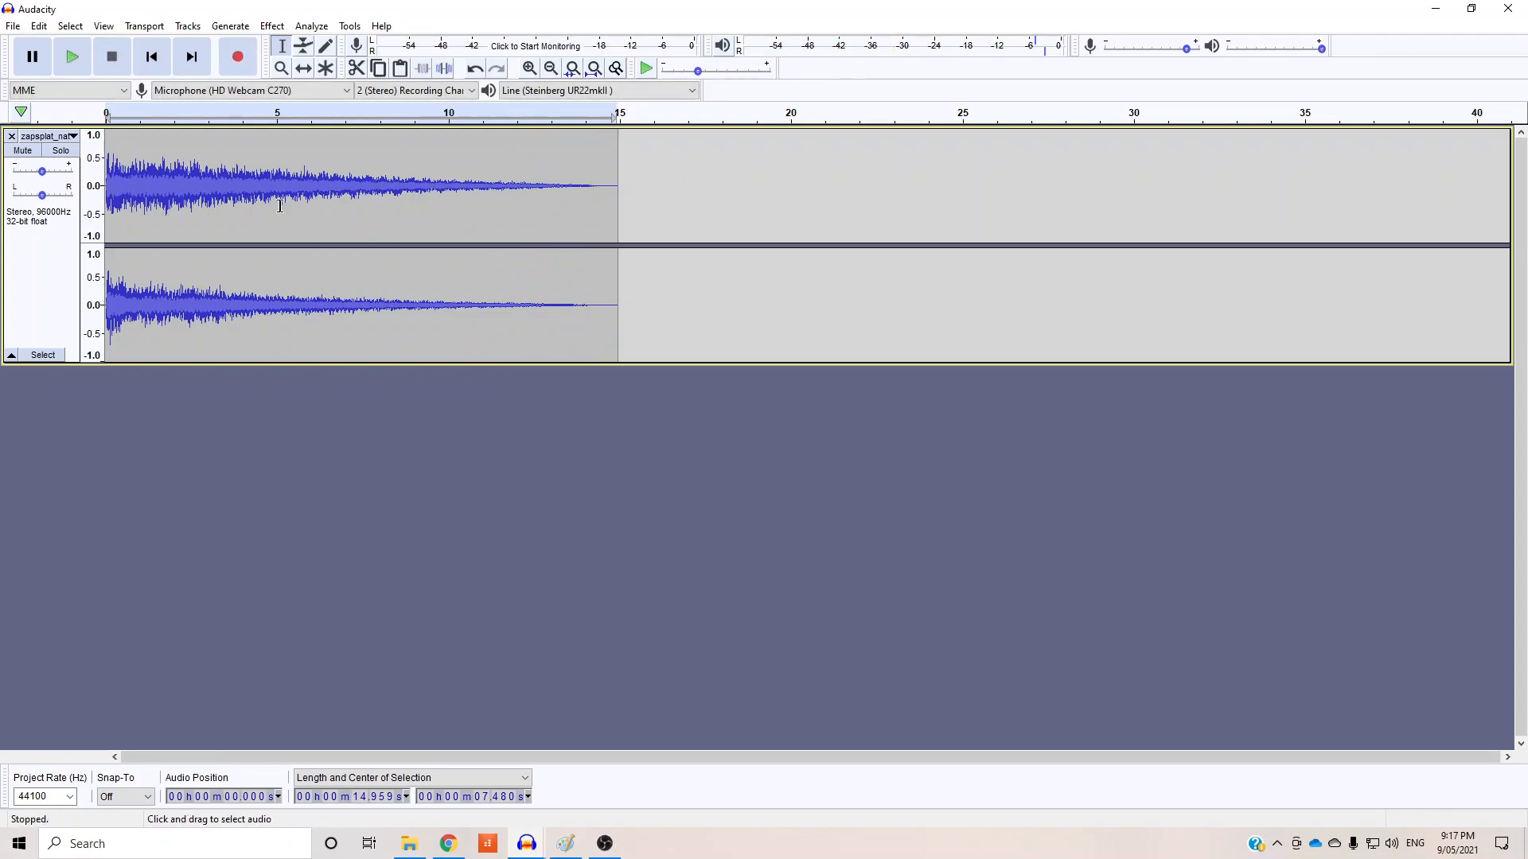
Step: Delete about the last 0.9 seconds of the slowed clip and select from about 5 seconds to its new end
drag(618, 208, 334, 219)
click(695, 211)
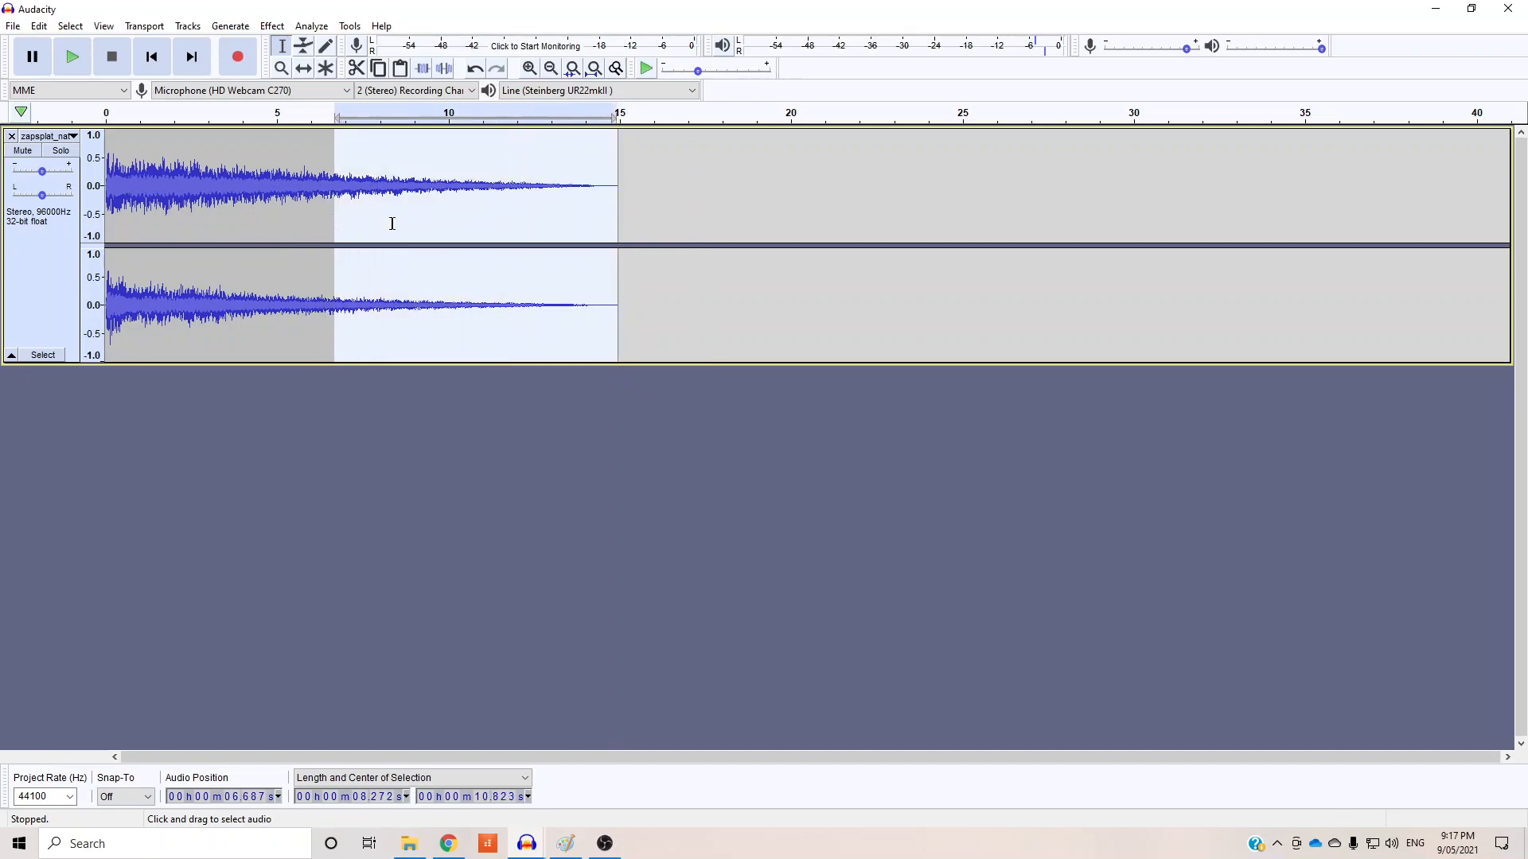
click(606, 194)
click(557, 196)
drag(618, 194, 277, 204)
key(Delete)
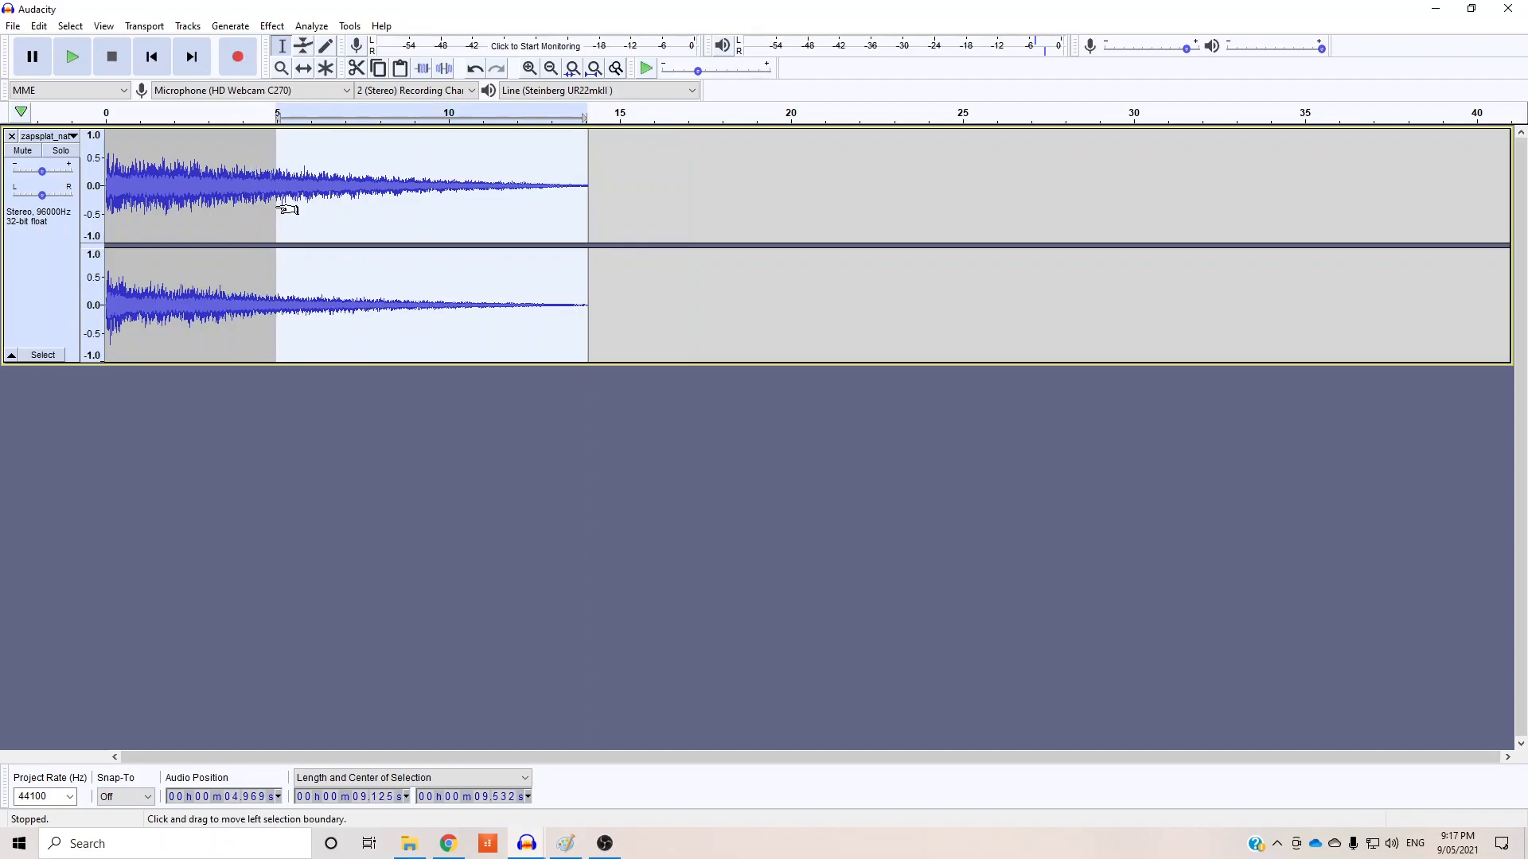
Step: Apply Repeat to the selected last 9.1 seconds of the clip, adding 1 repeat
click(272, 26)
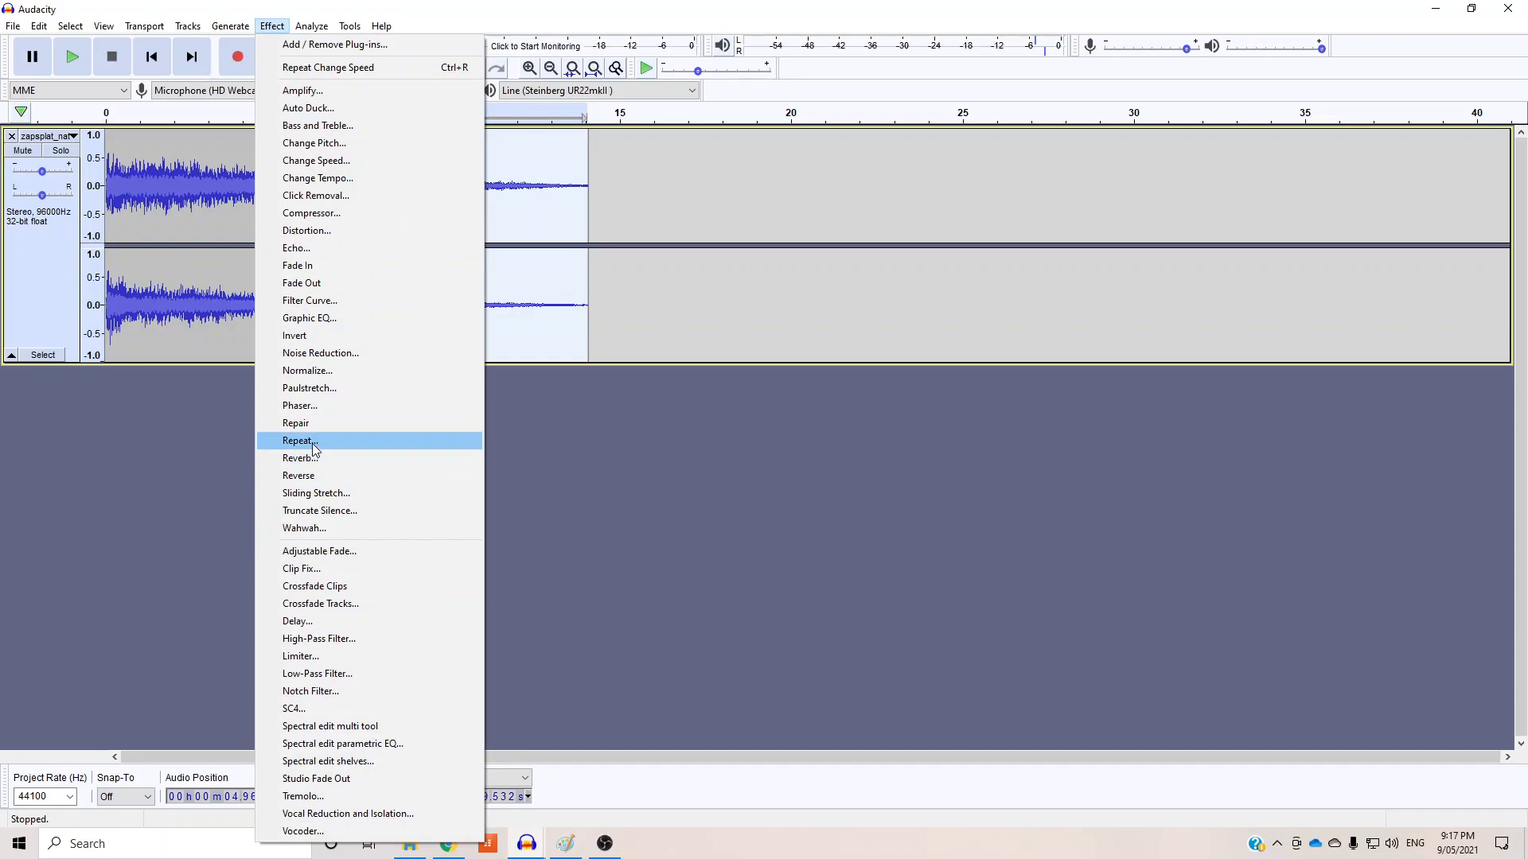
click(310, 443)
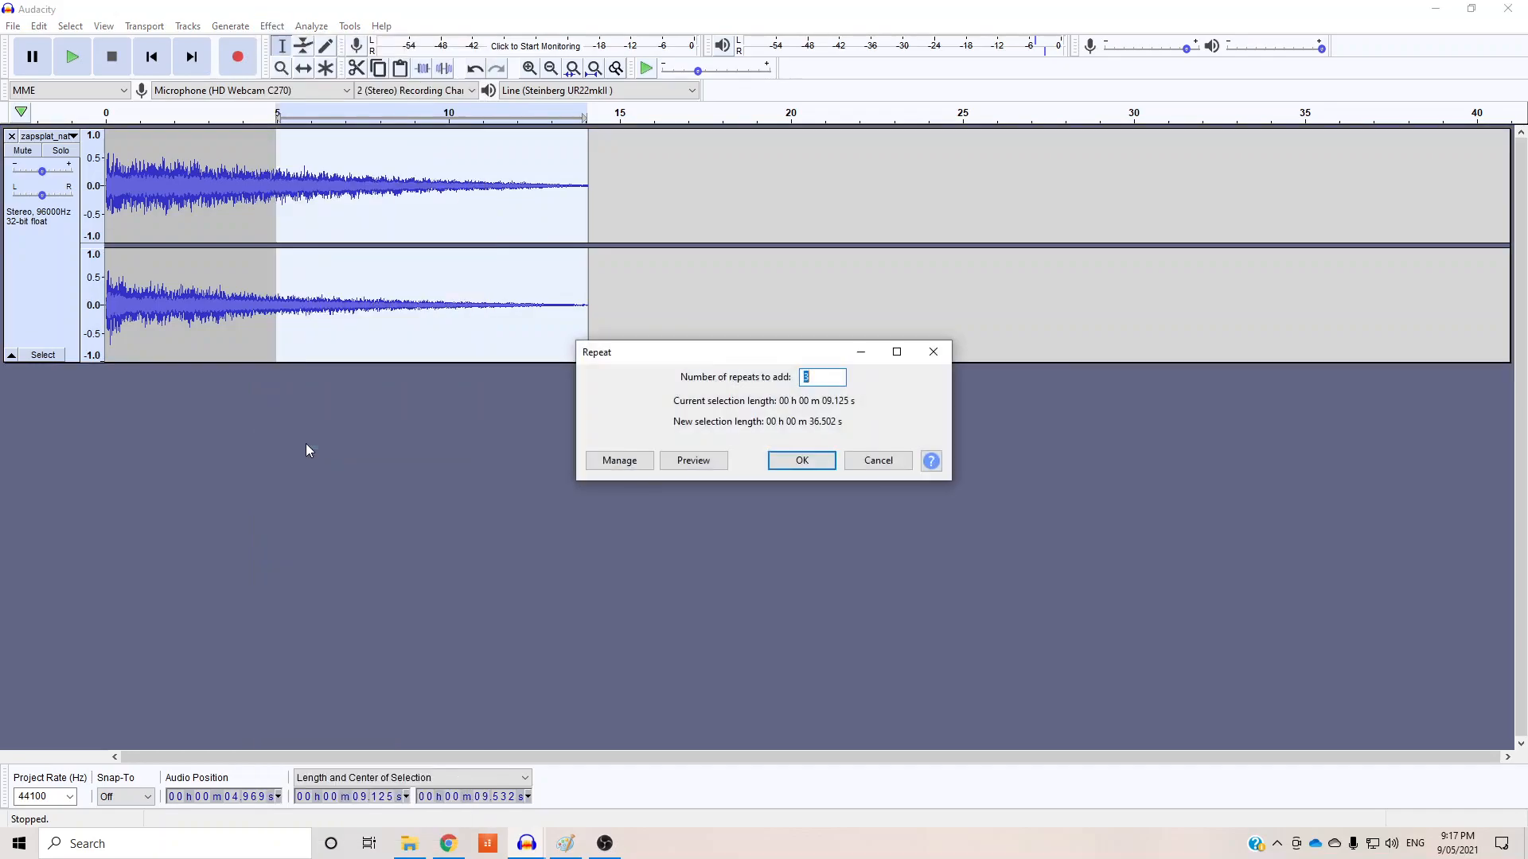
click(800, 460)
click(1010, 231)
Step: Apply Reverse to the repeated section from about 14.1 seconds to the end of the track
drag(913, 229, 589, 236)
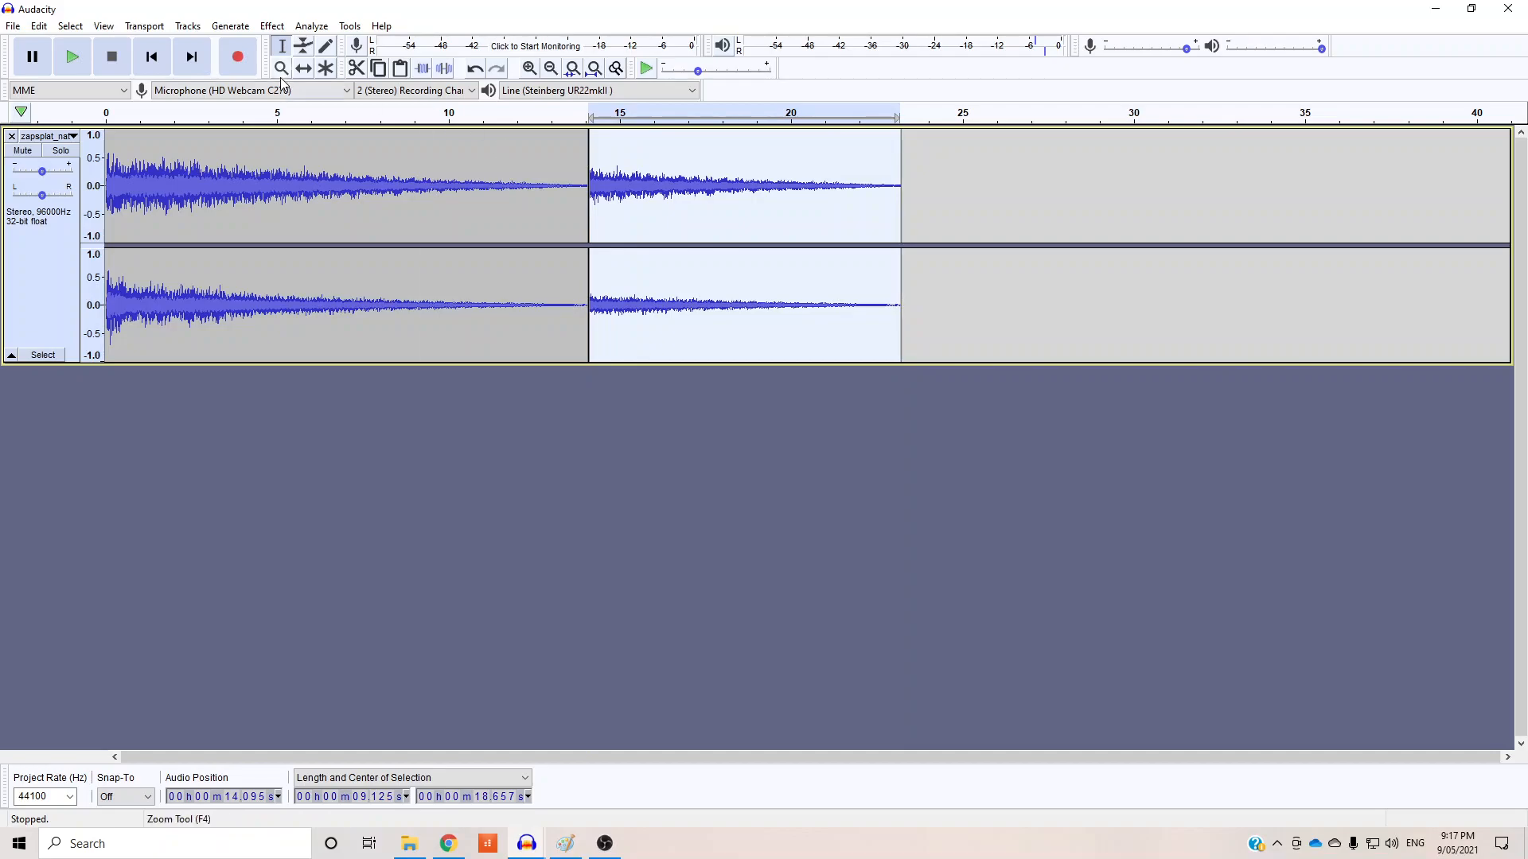
click(271, 26)
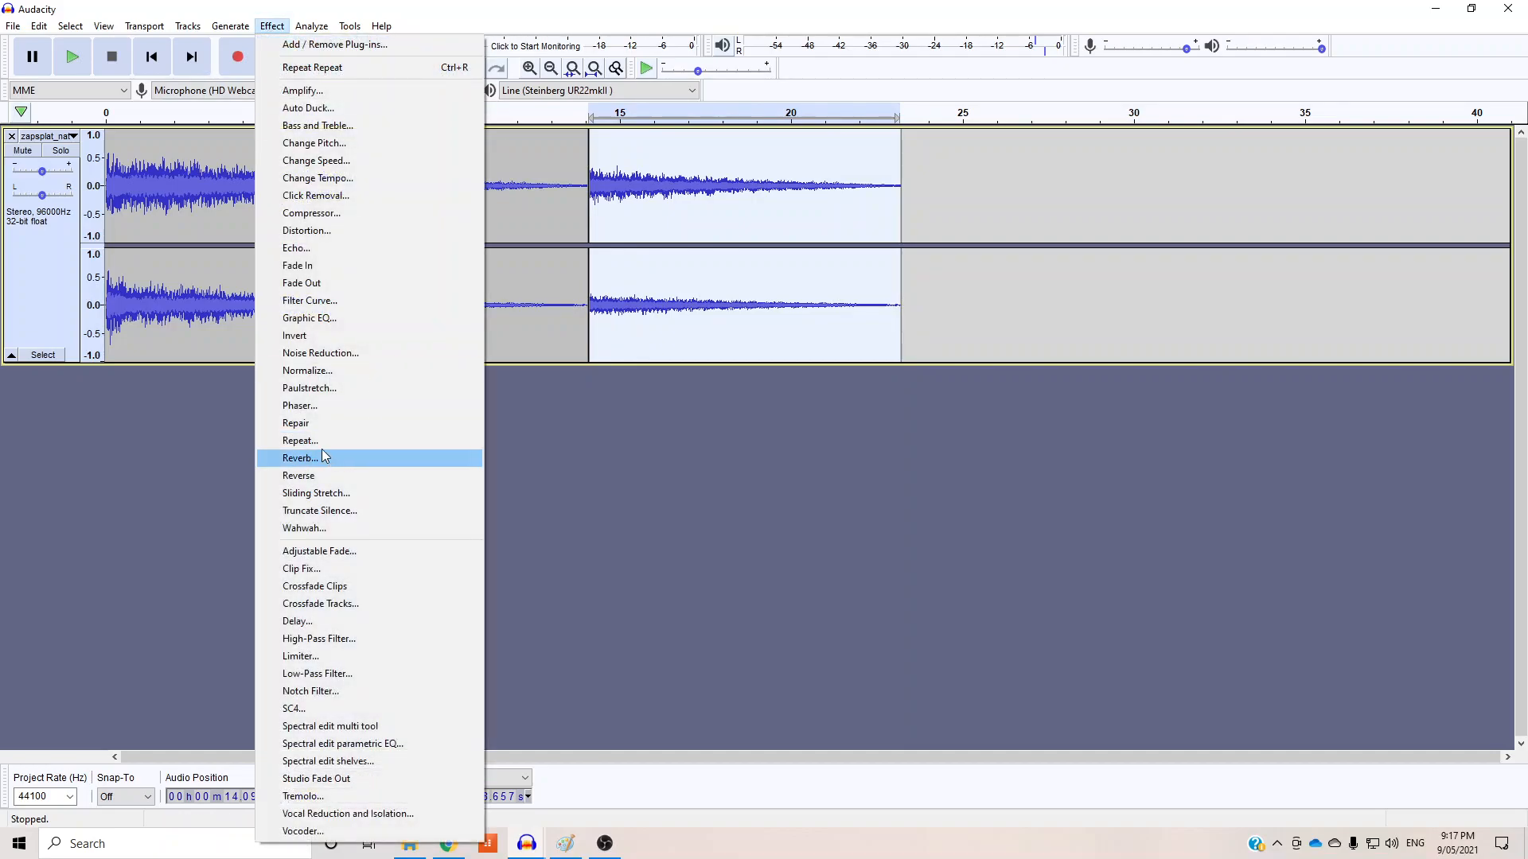
click(317, 476)
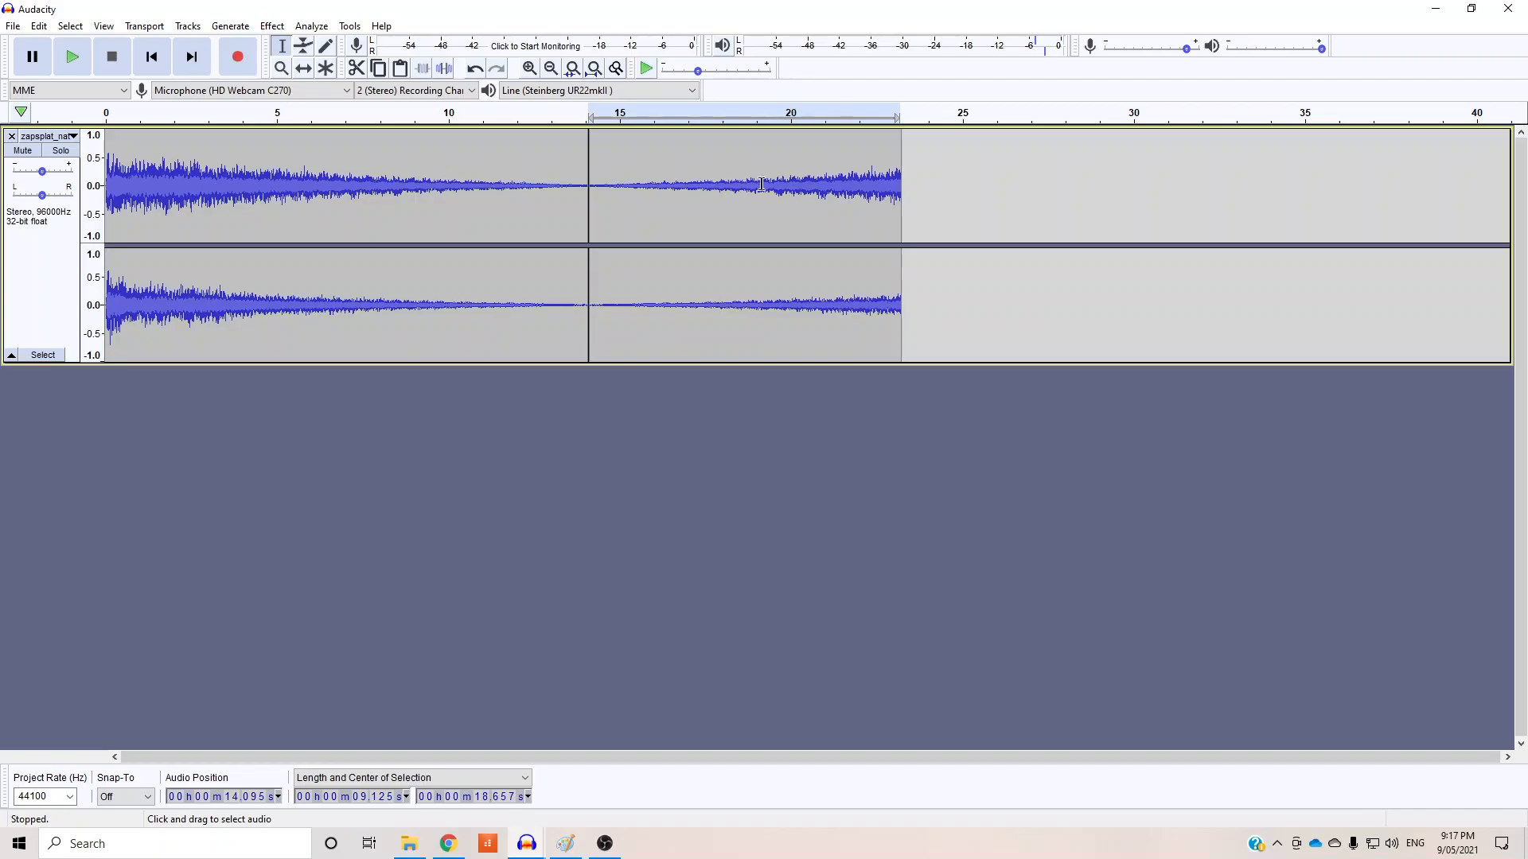
Step: Merge the two clips at about 14.1 seconds and play the track from about 8 seconds
drag(914, 215, 625, 231)
click(582, 223)
click(430, 312)
click(380, 196)
click(85, 52)
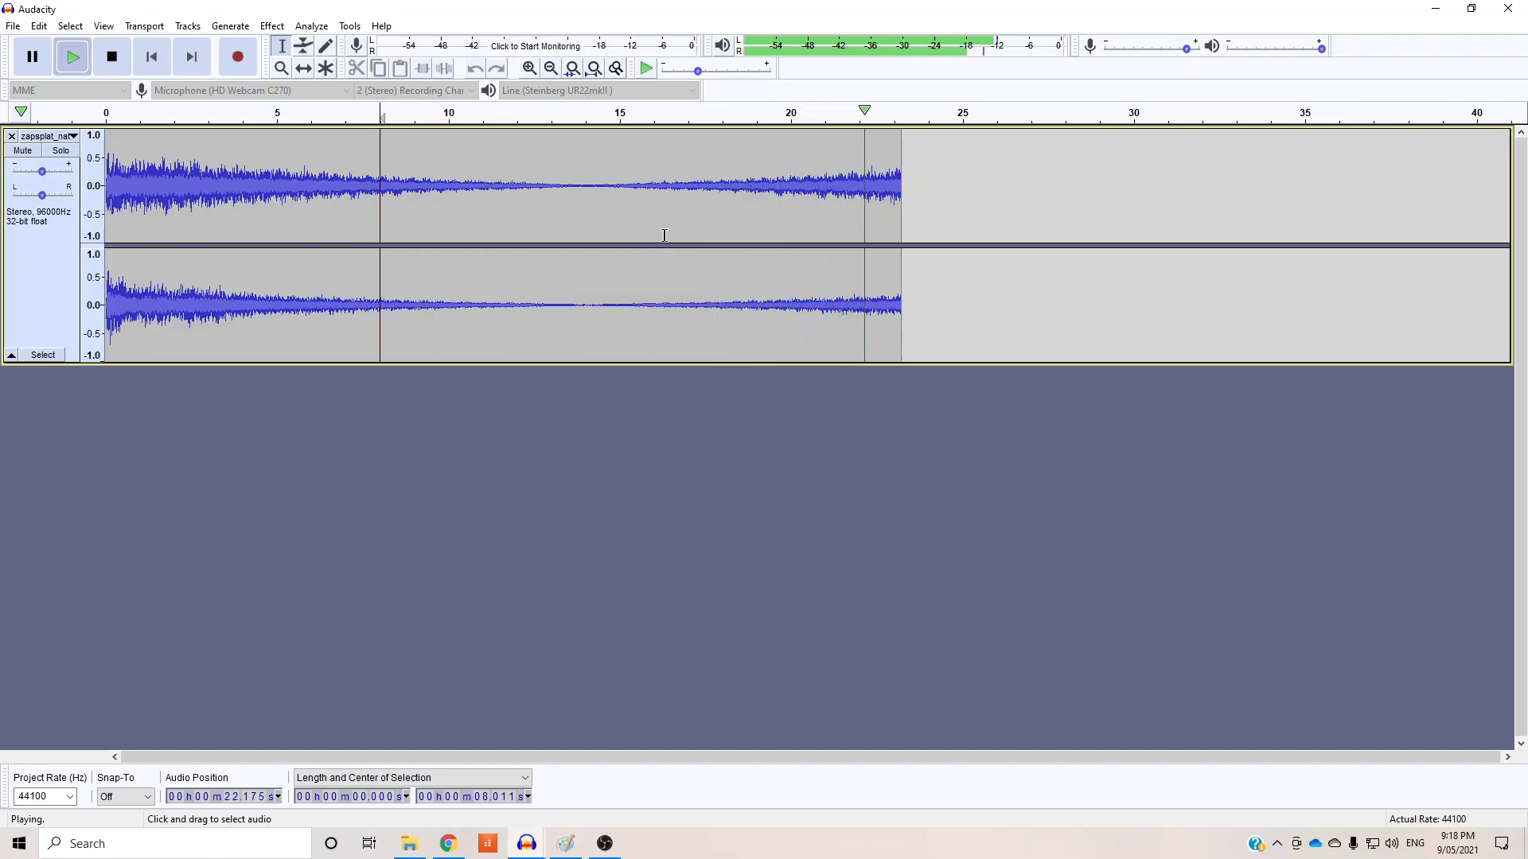
click(1003, 219)
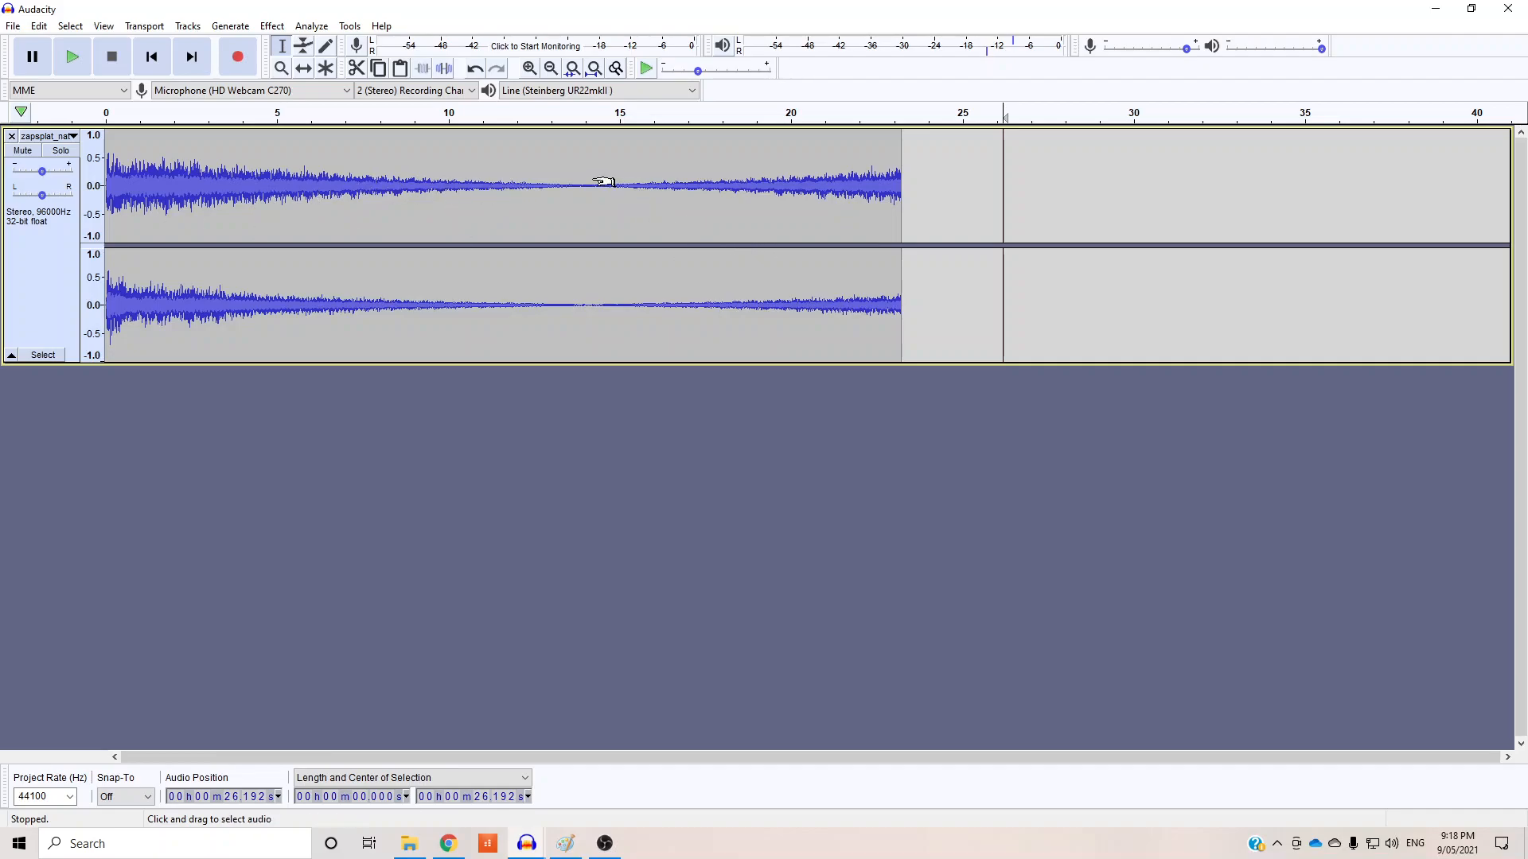
Step: Apply Amplify to the whole track and play it from about 12.4 seconds
key(ctrl+a)
click(272, 25)
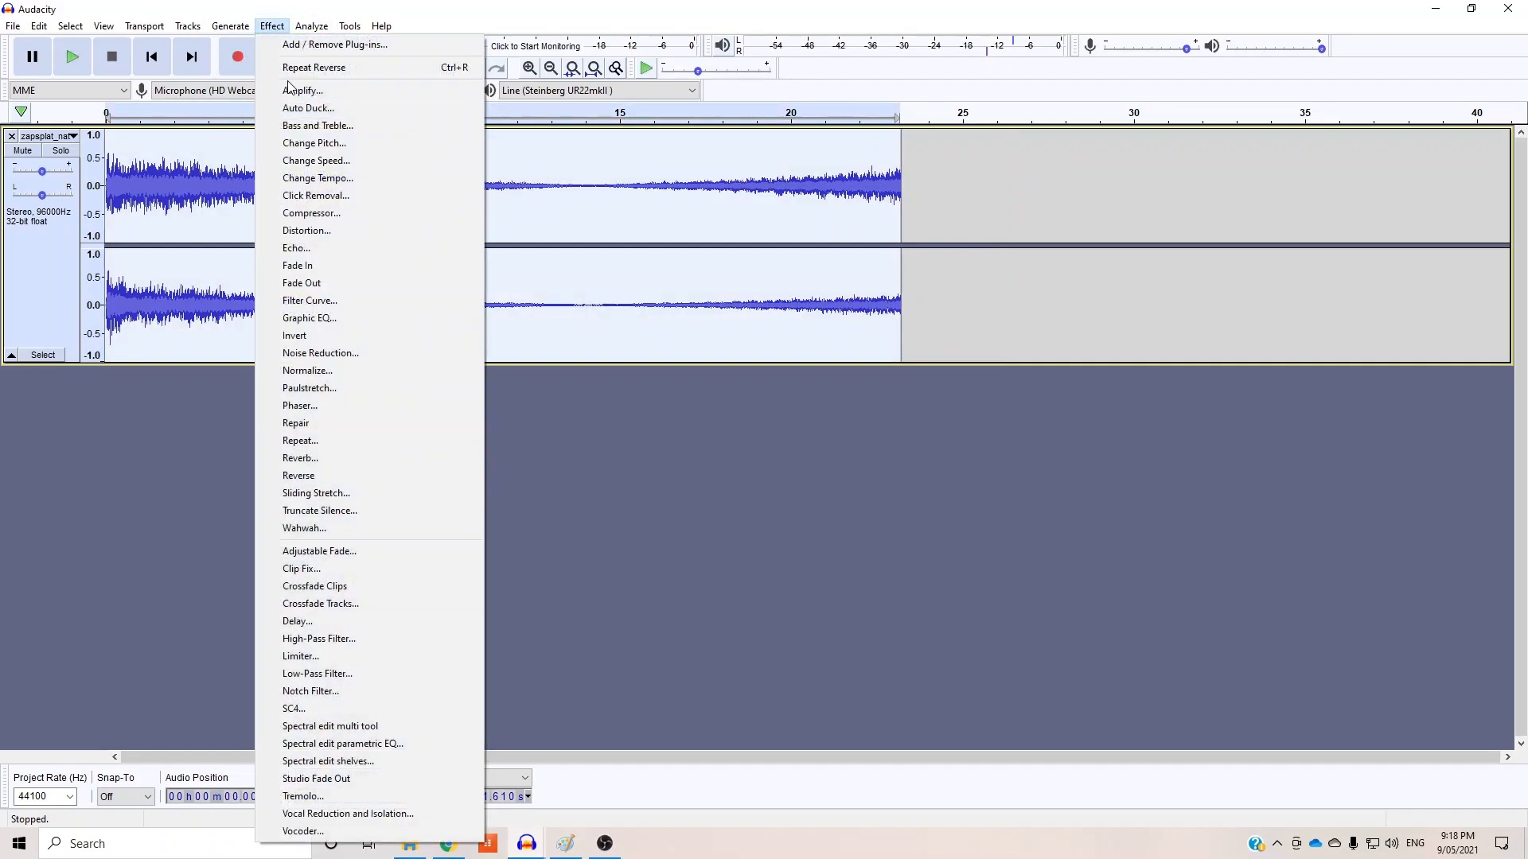
click(296, 89)
click(792, 475)
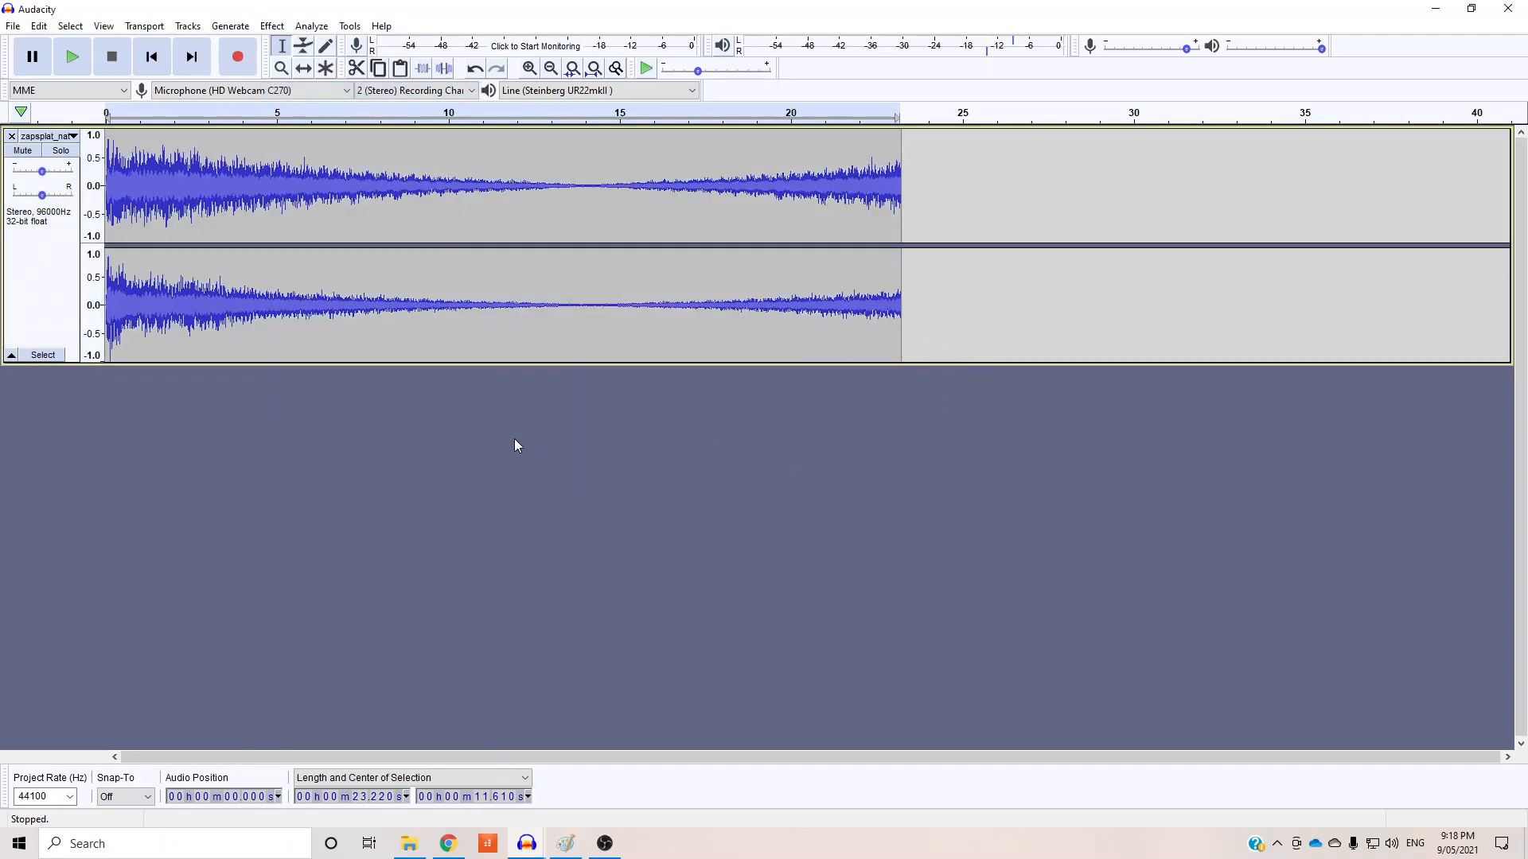
click(529, 189)
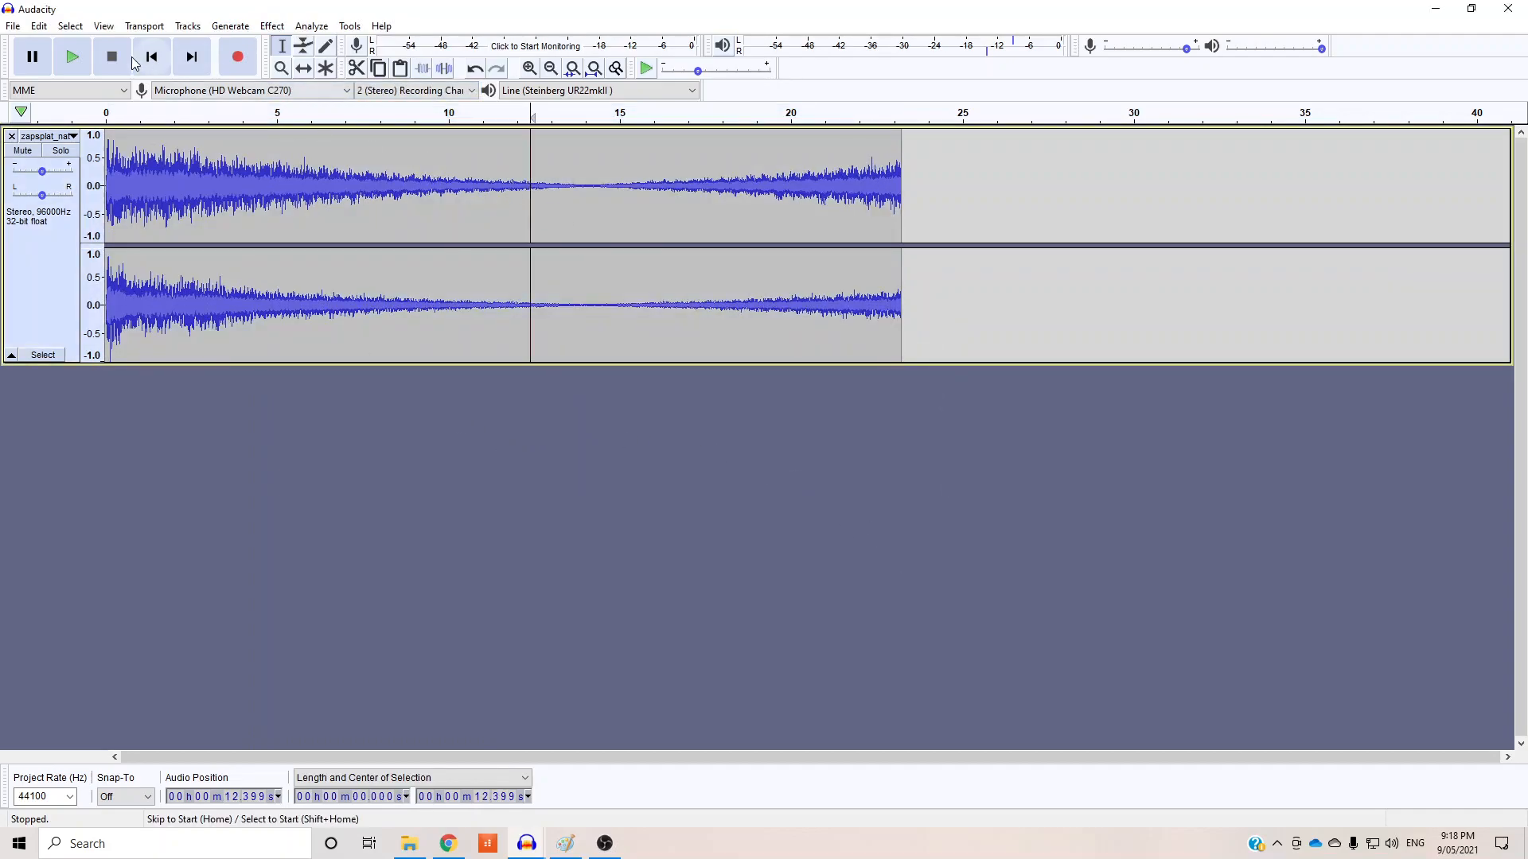
click(72, 57)
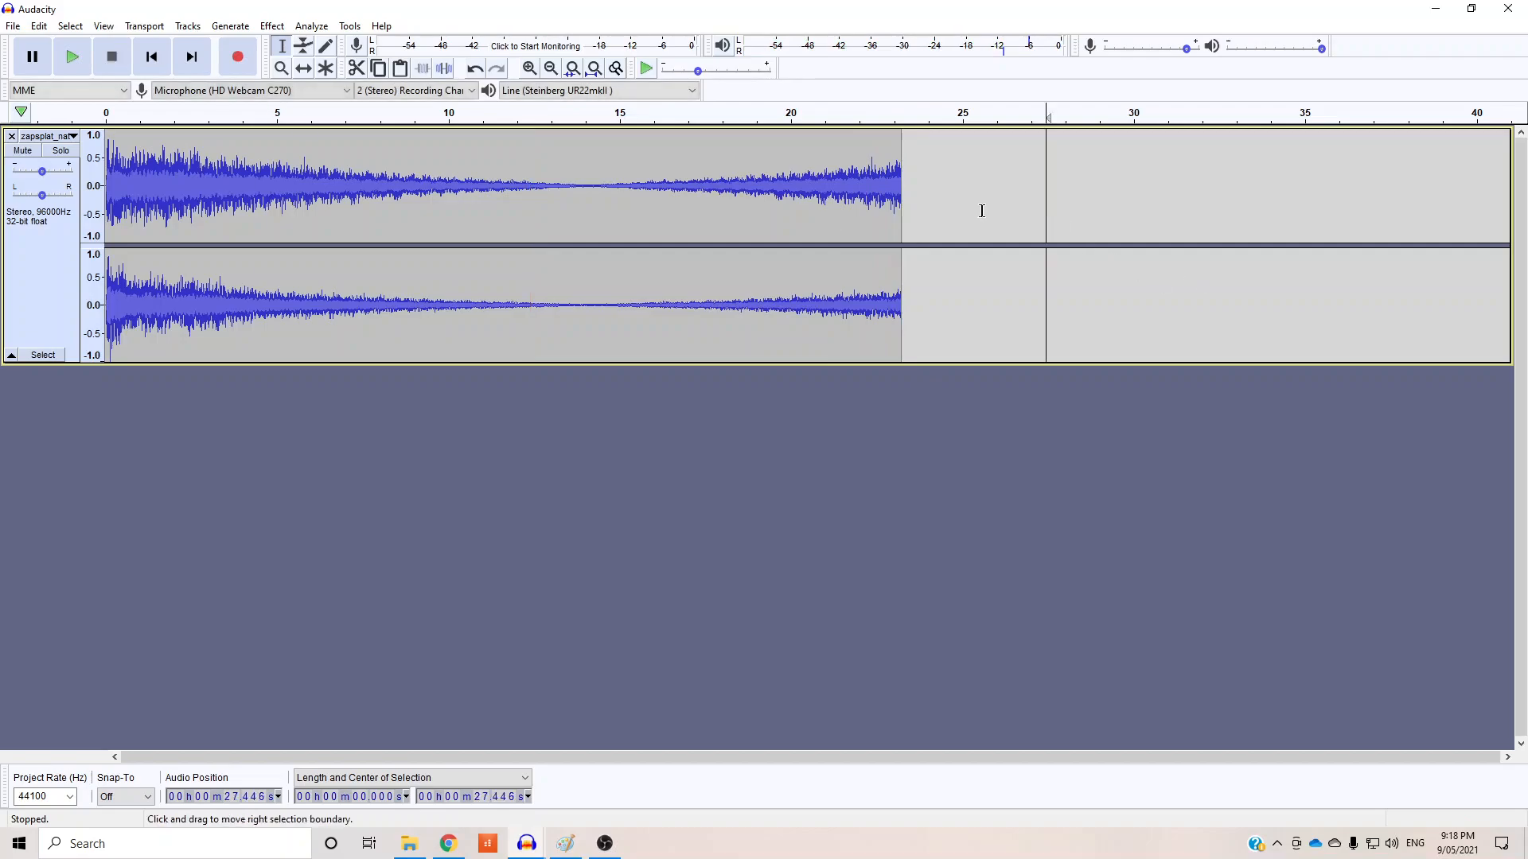
click(911, 185)
key(ctrl+v)
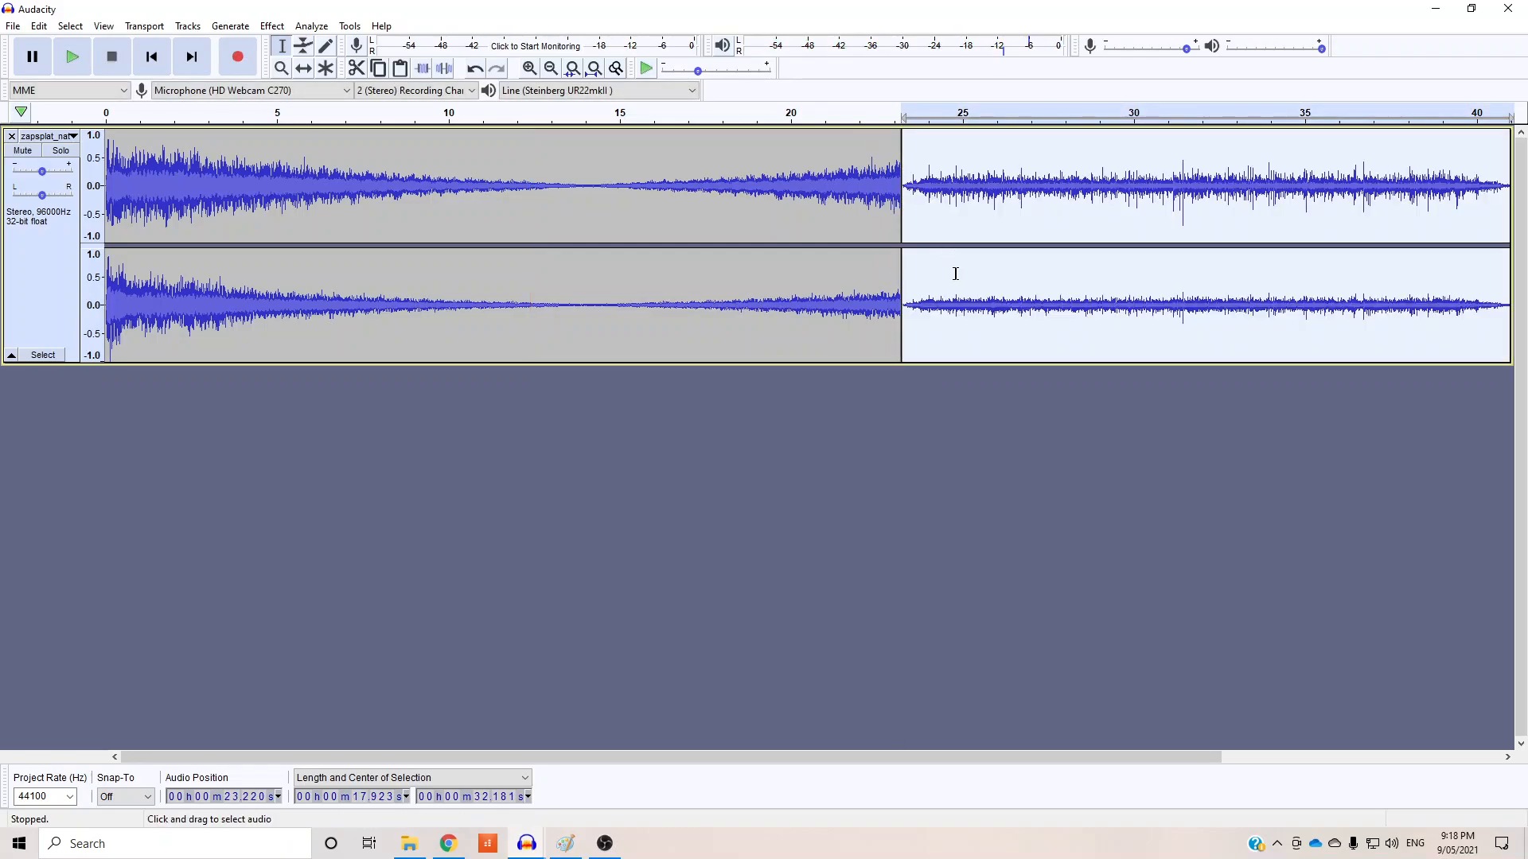
key(ctrl+z)
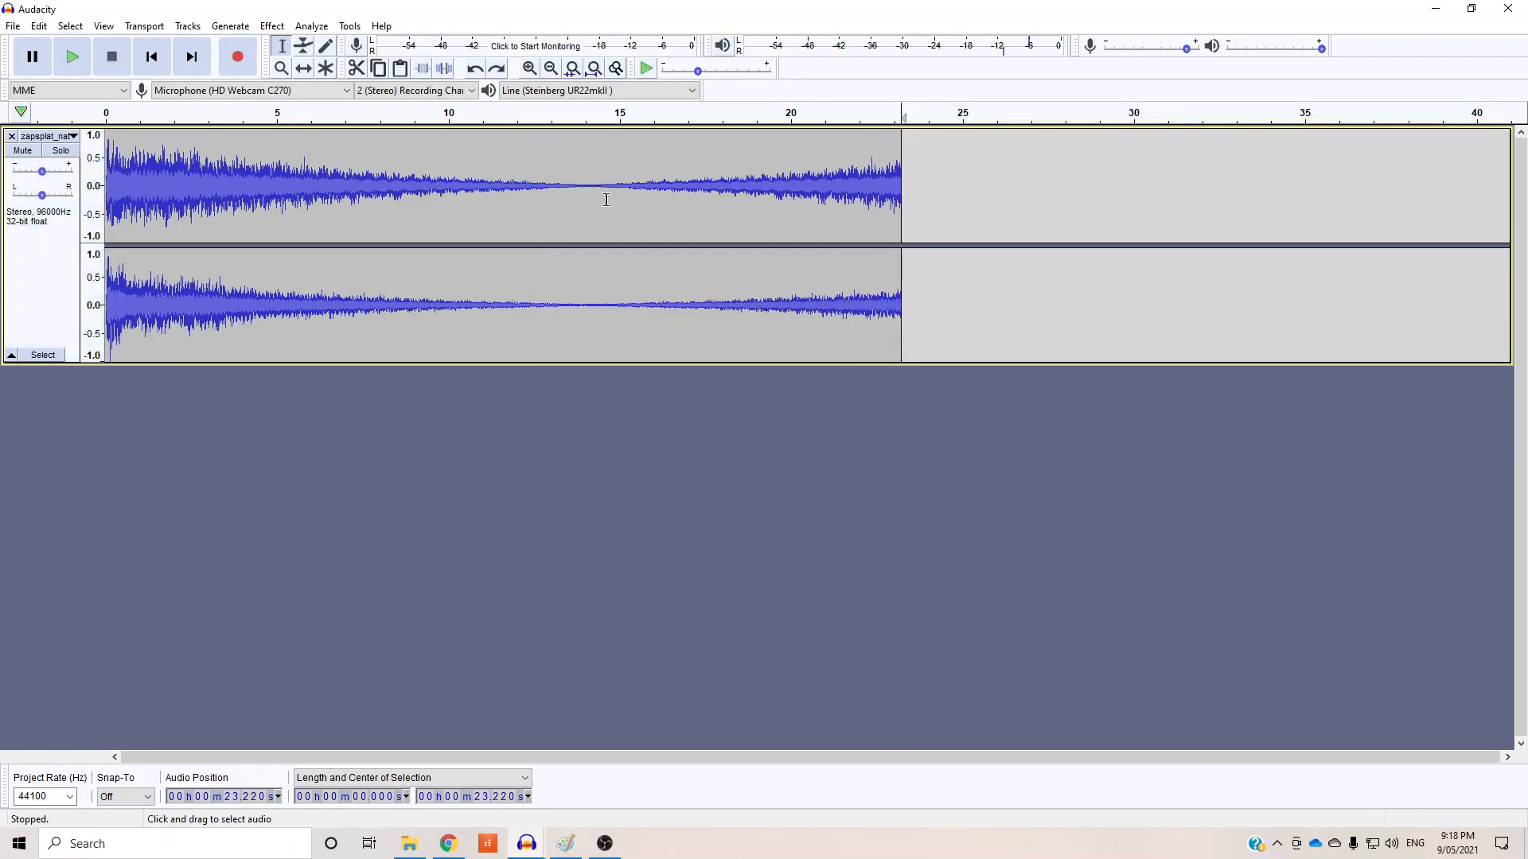
click(271, 25)
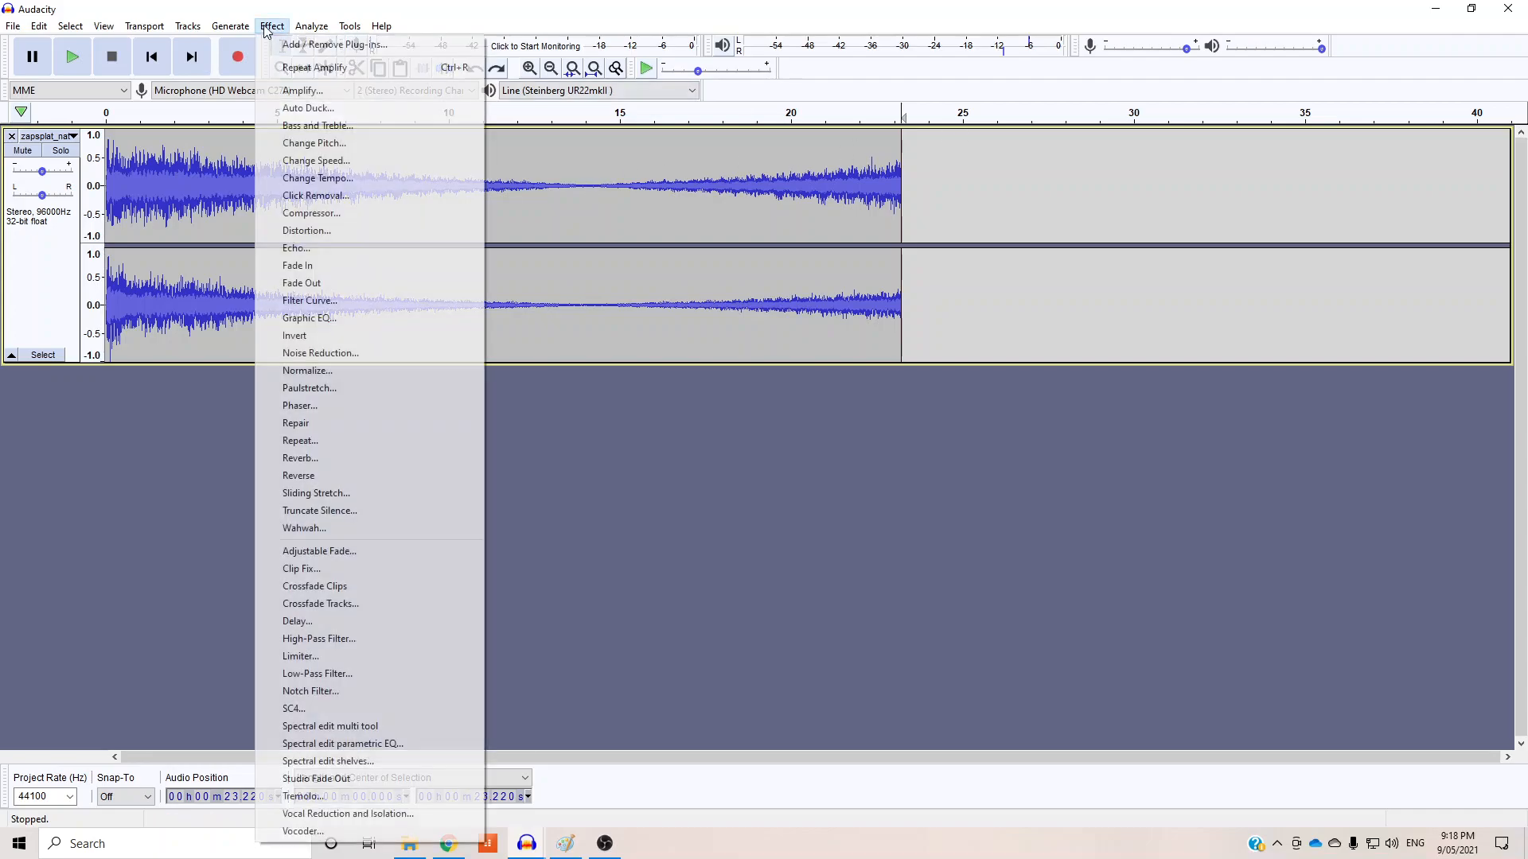
click(308, 442)
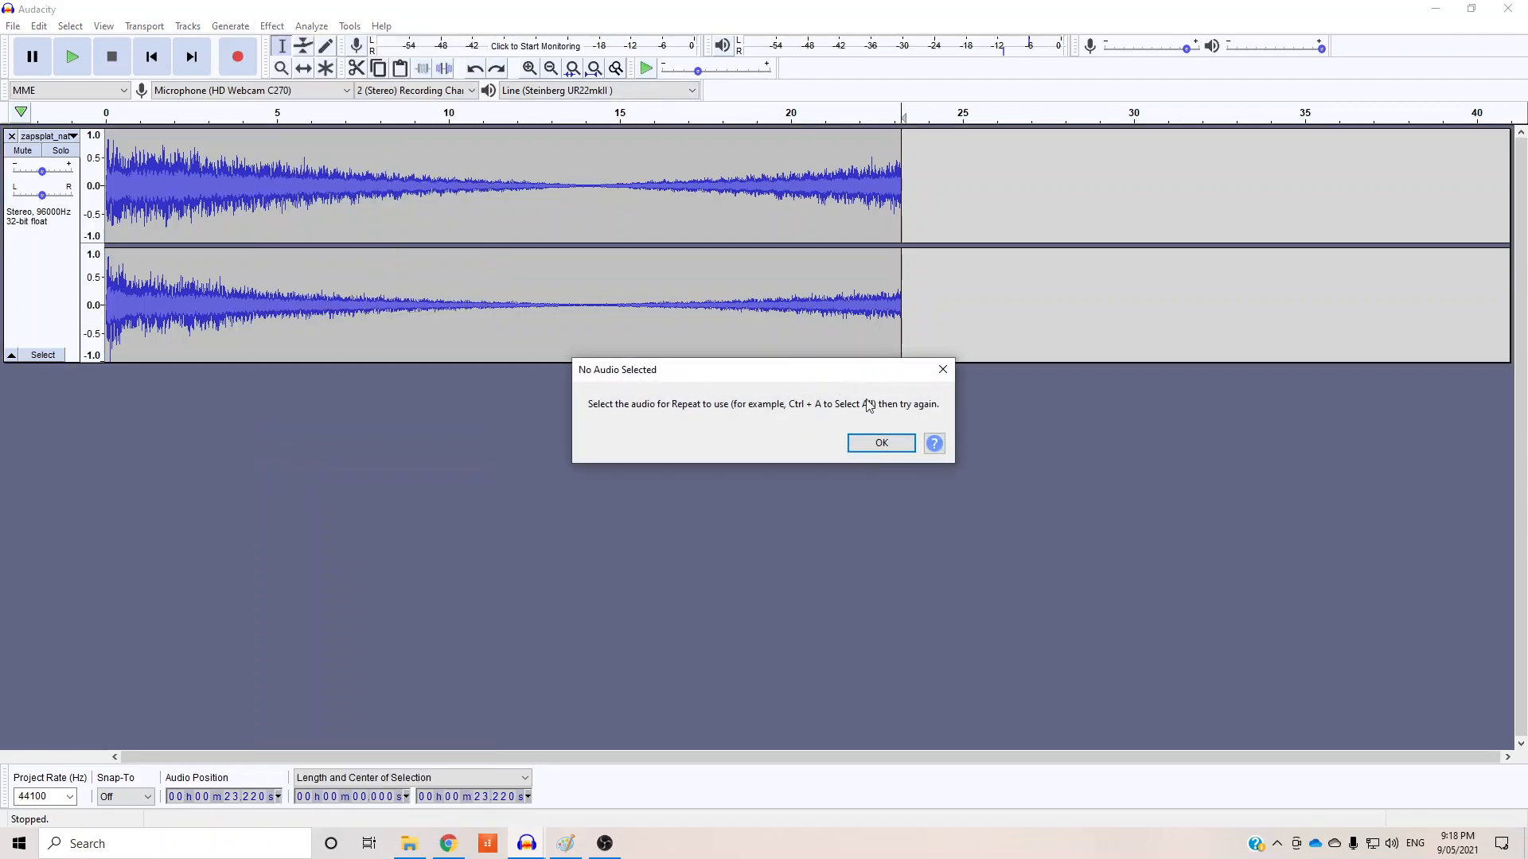
click(878, 442)
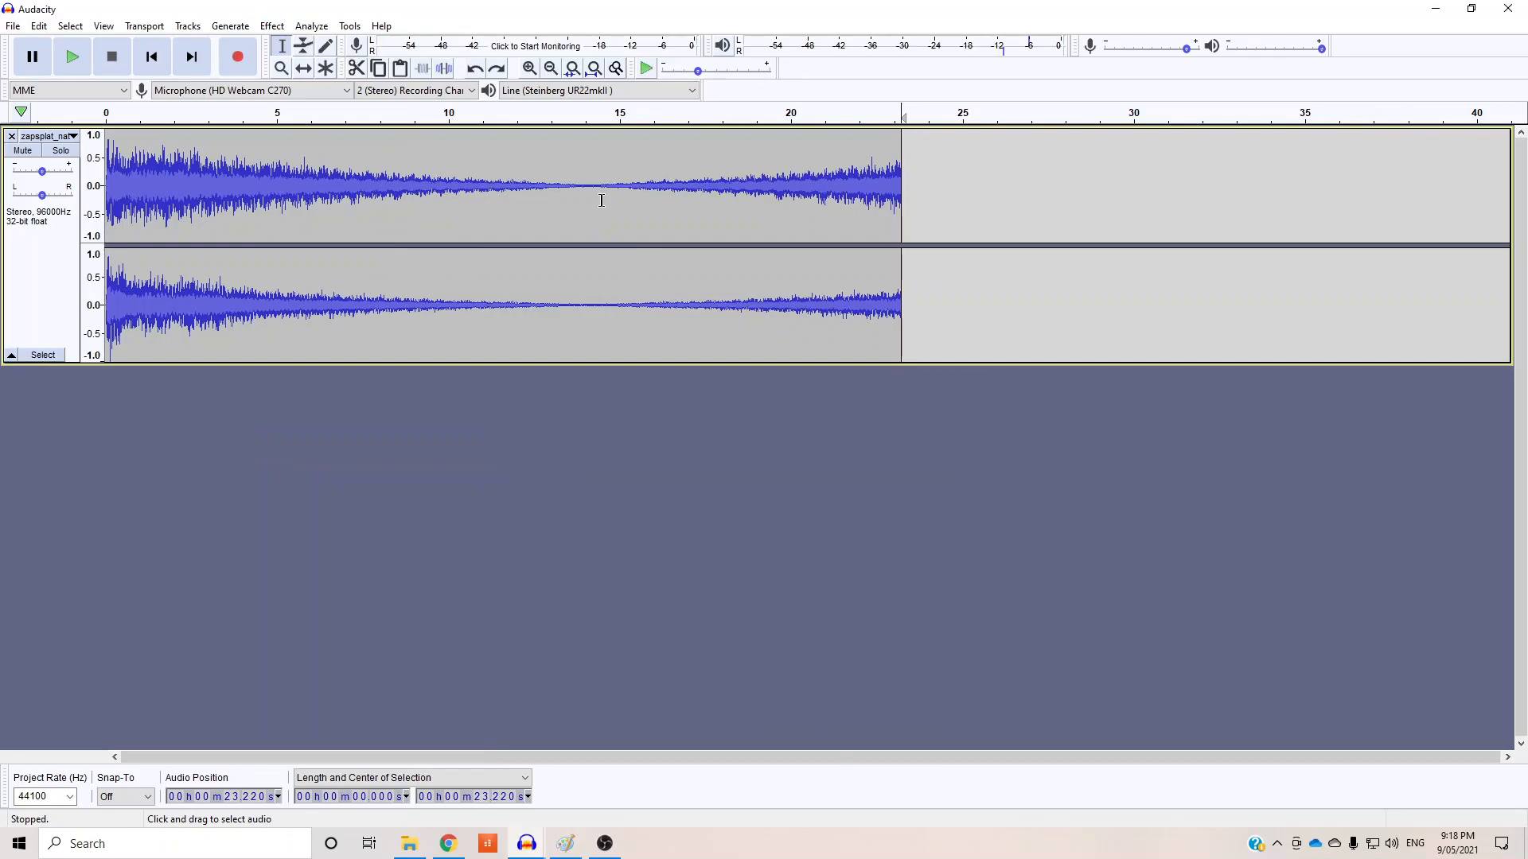
Step: Apply Repeat to the reversed section from about 14.1 seconds to the track's end, adding 1 repeat
drag(588, 187, 900, 199)
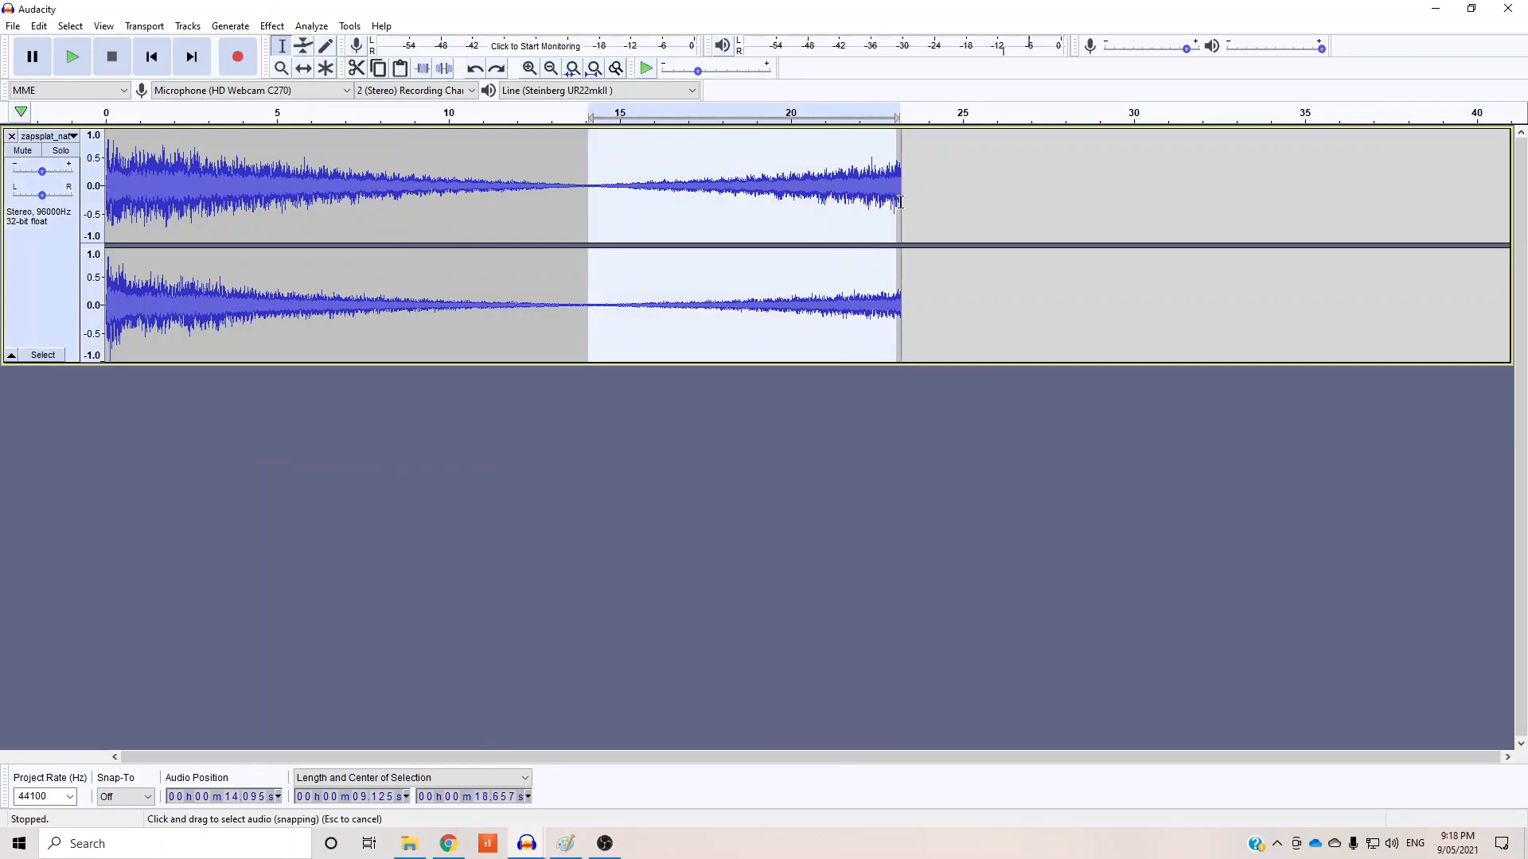
click(280, 26)
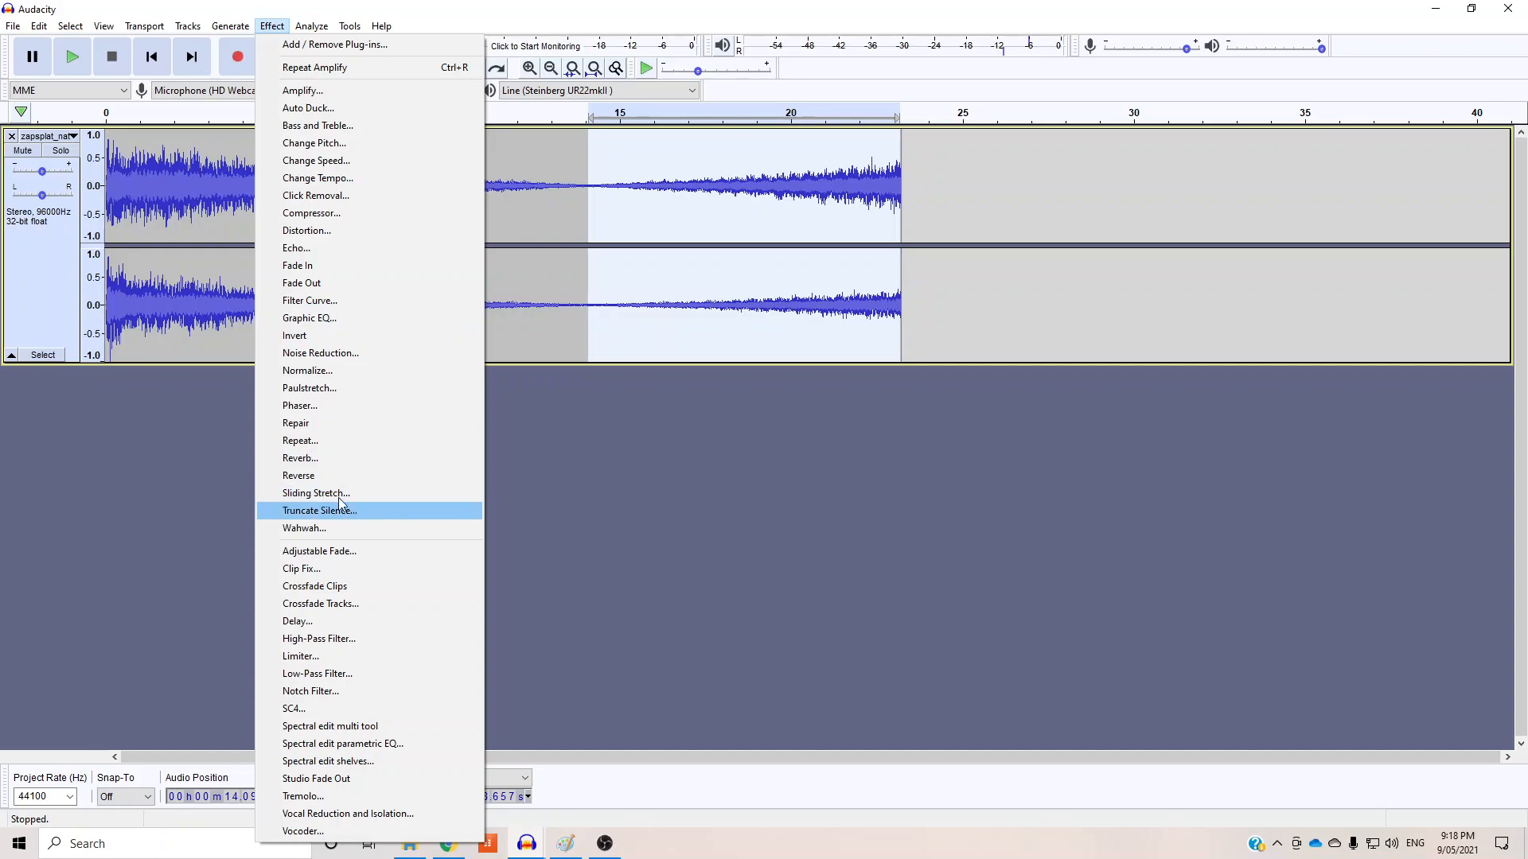
click(319, 441)
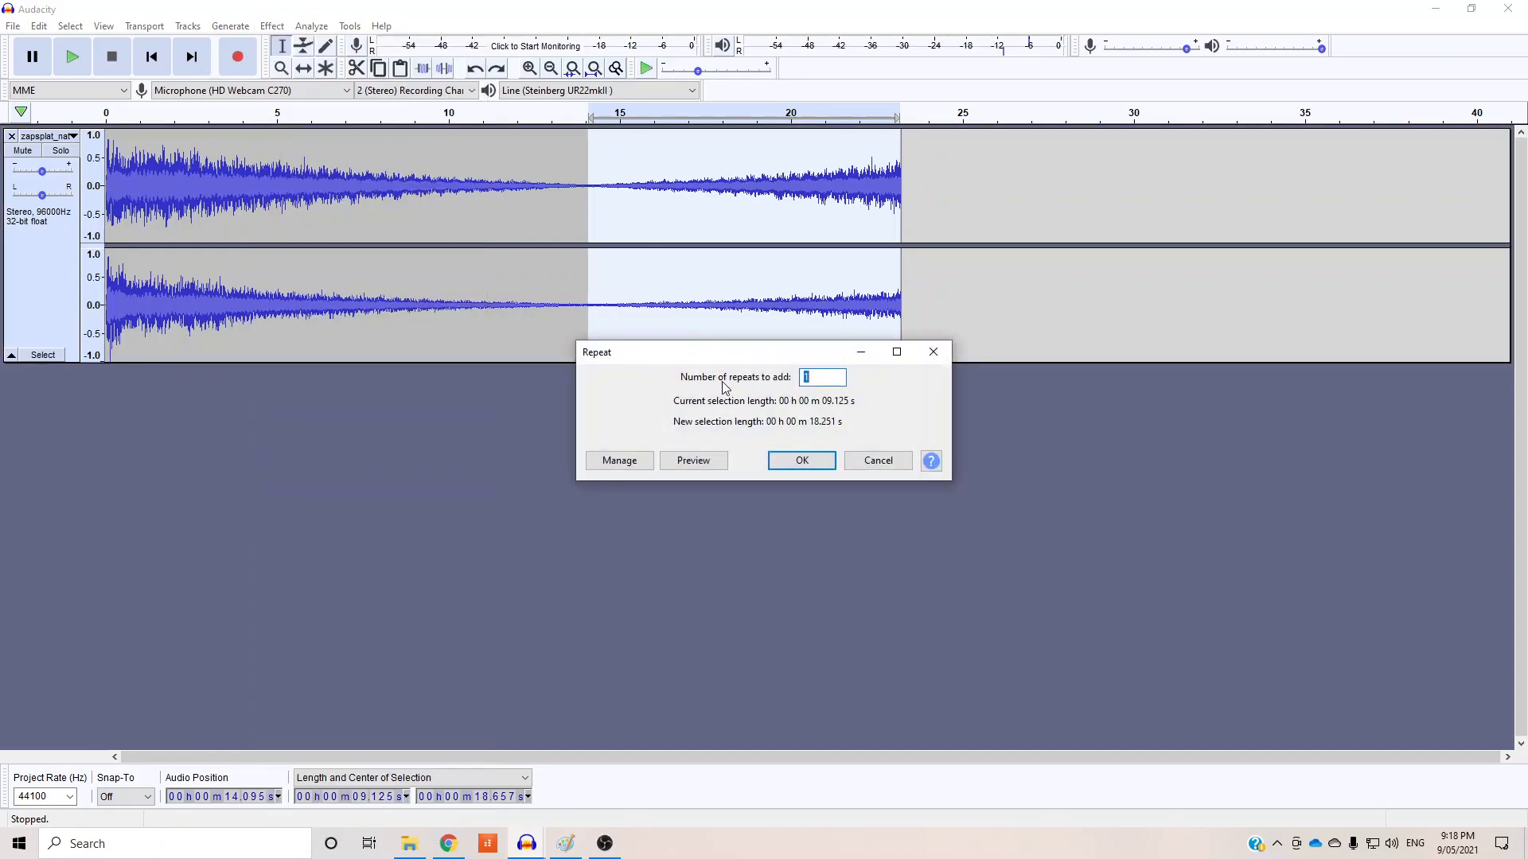
click(802, 461)
Step: Apply Reverse to the new 9.1-second copy that starts at about 23.2 seconds
drag(1229, 213, 902, 228)
click(230, 26)
mouse_move(271, 25)
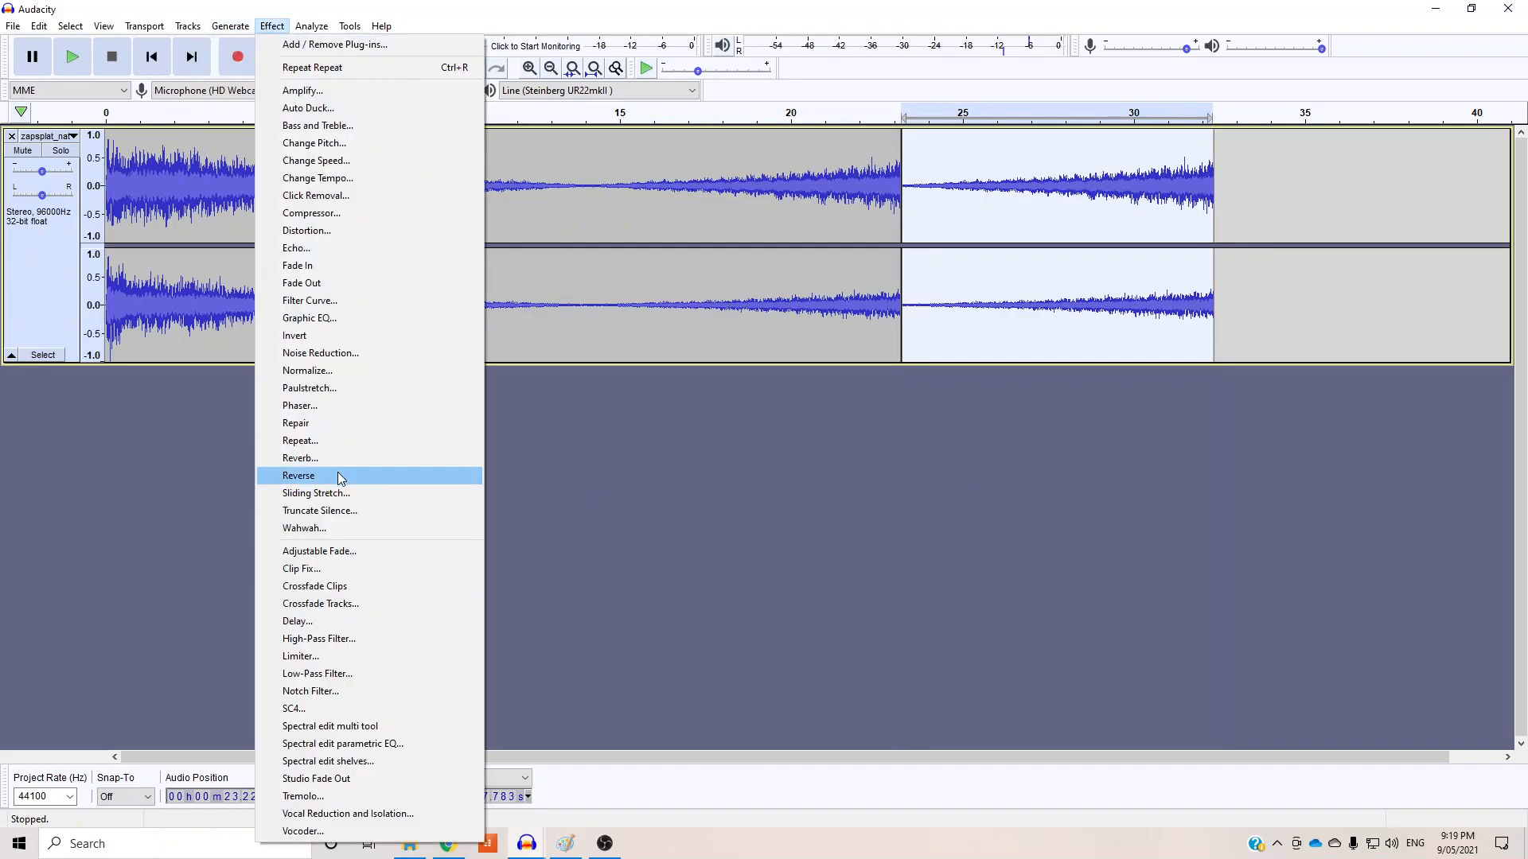
click(350, 475)
click(936, 509)
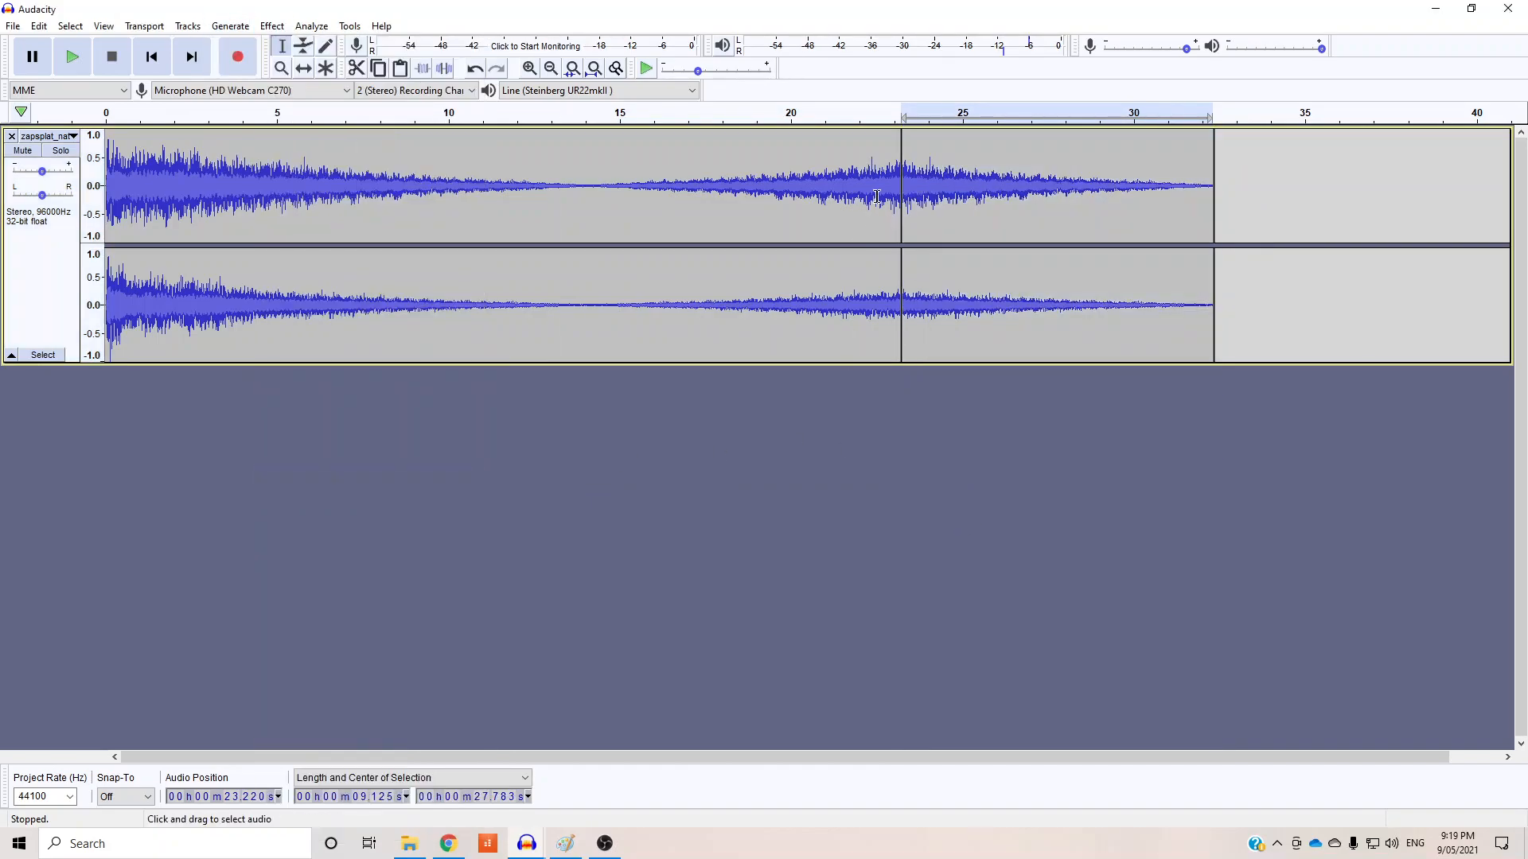
Step: Play the join from about 22.5 seconds and merge the two clips at about 23.2 seconds
click(73, 56)
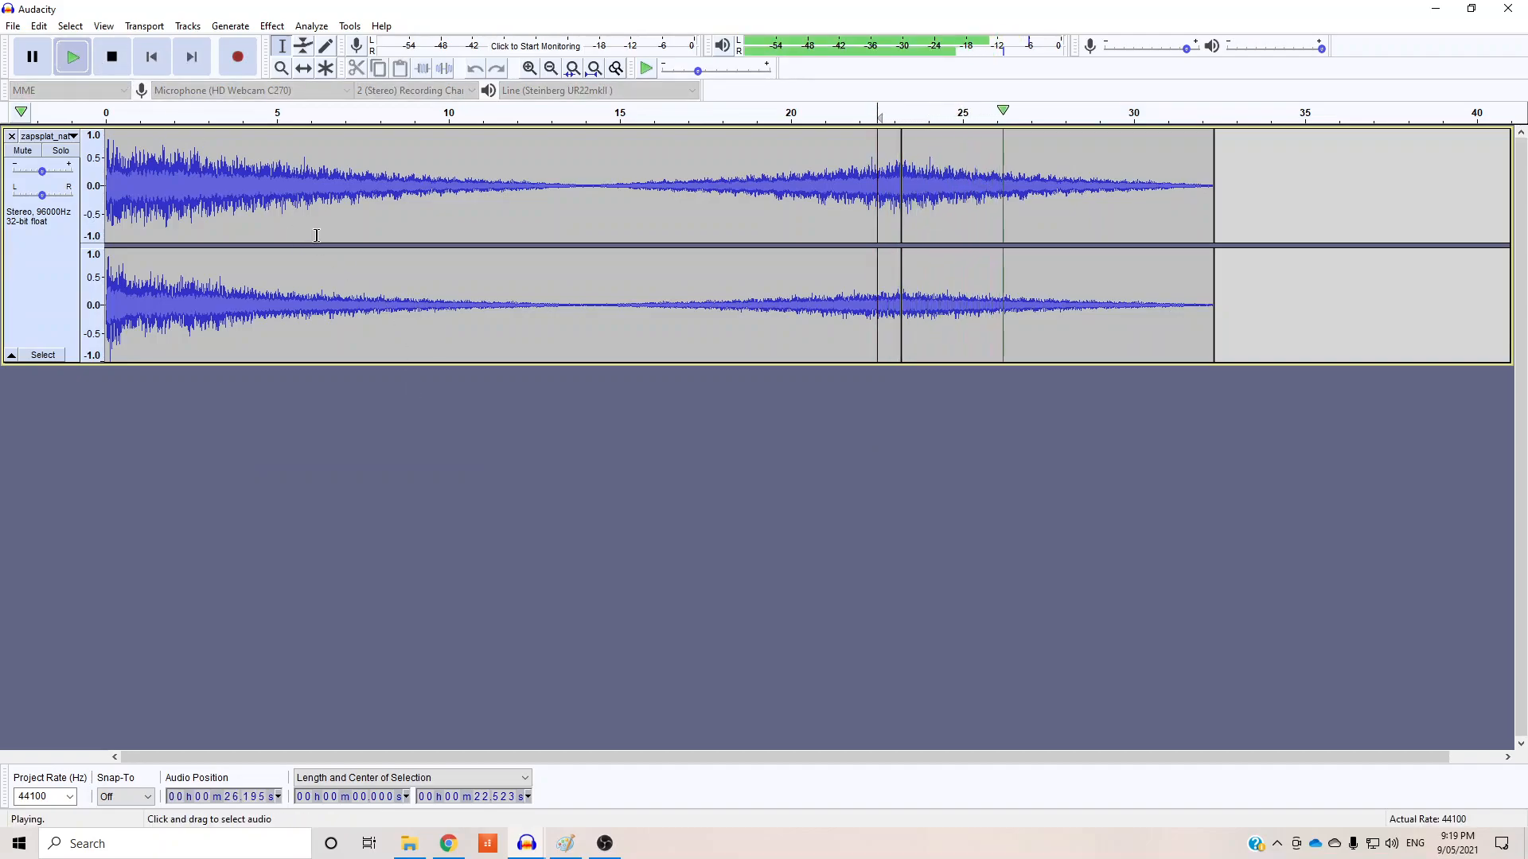
click(112, 57)
click(901, 216)
double_click(904, 217)
click(902, 218)
click(868, 393)
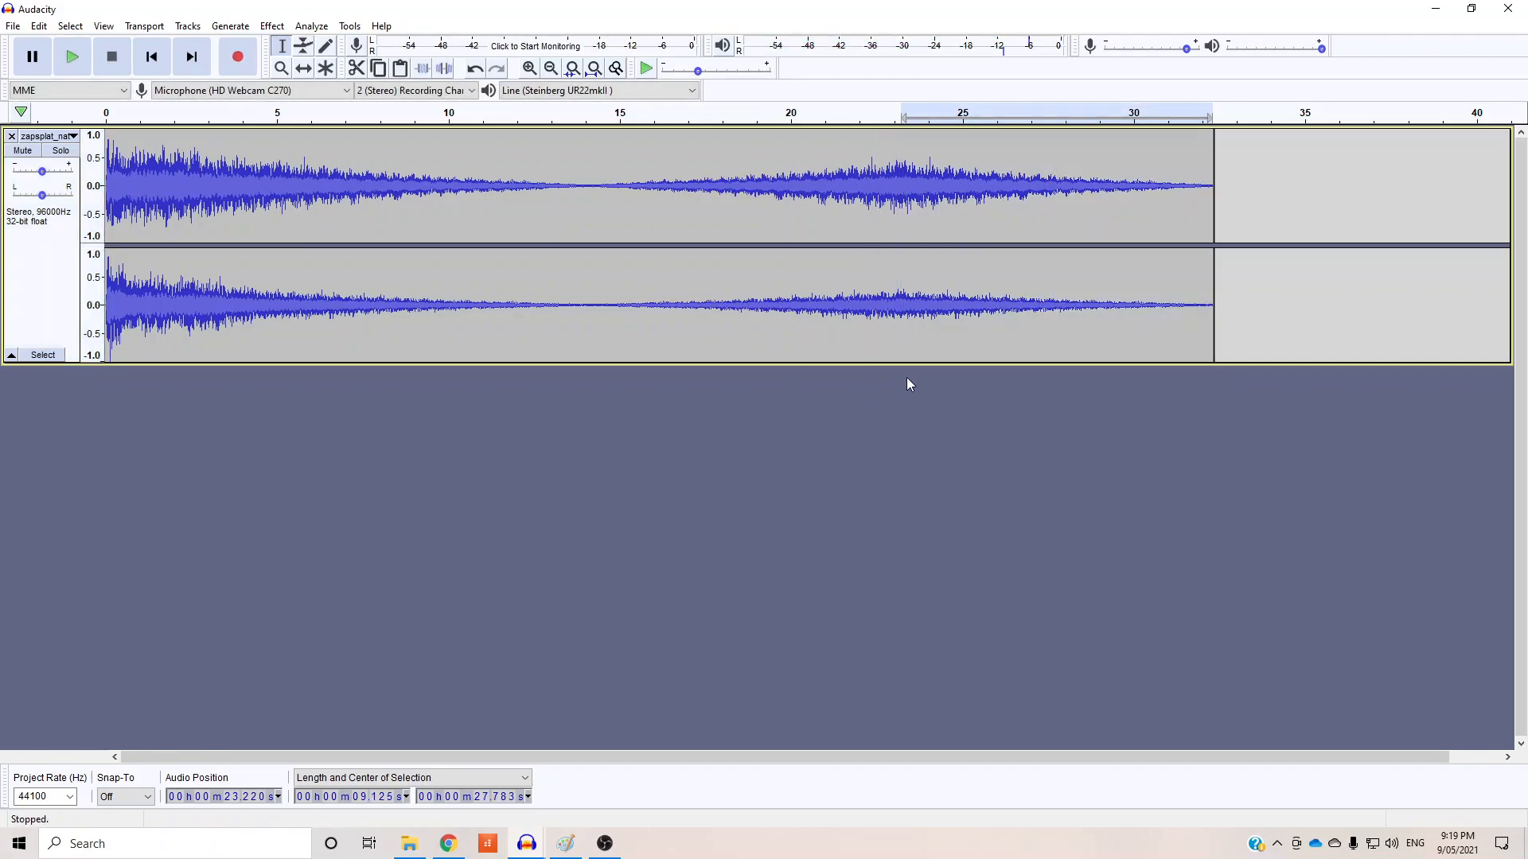
Step: Apply Reverb to the whole track with Room Size 100, Pre-delay 10, Reverberance 95, Damping 40, Wet Gain 2 dB and Dry Gain -1 dB
drag(1210, 203, 110, 211)
click(1455, 413)
key(ctrl+a)
click(272, 26)
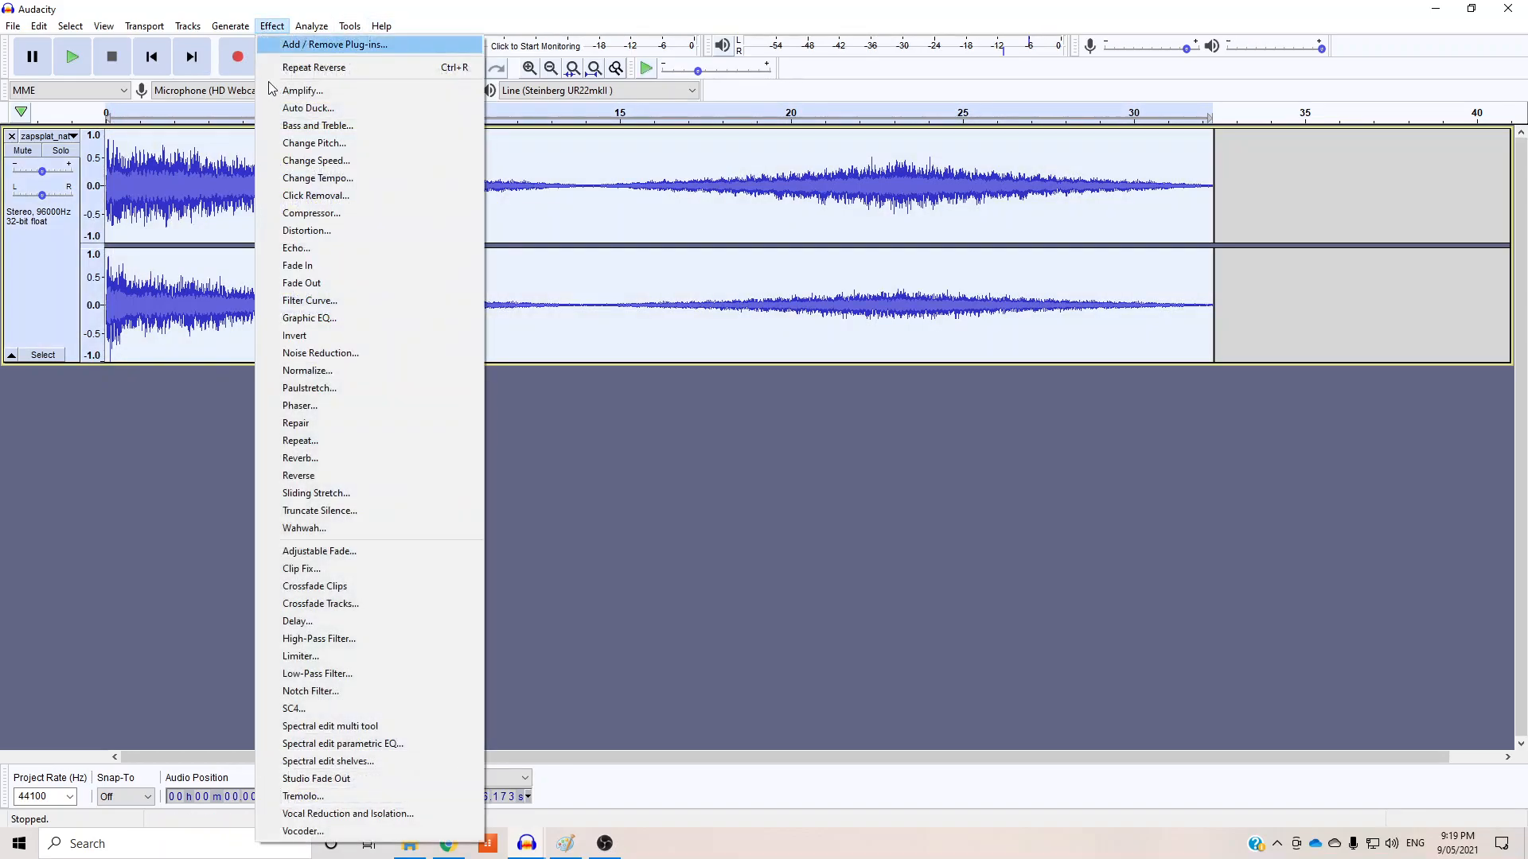
click(312, 460)
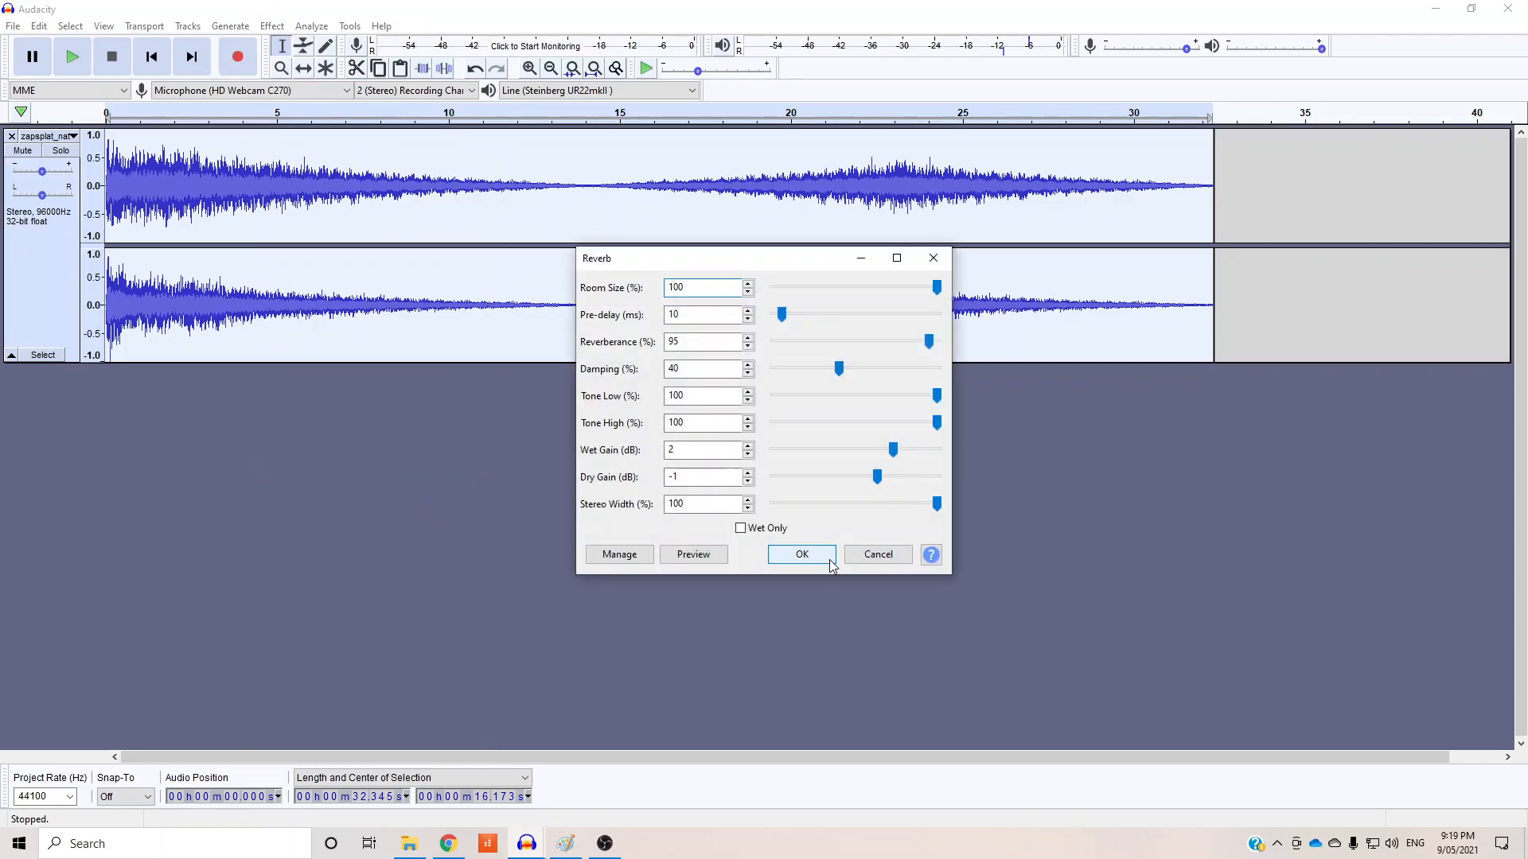
click(830, 561)
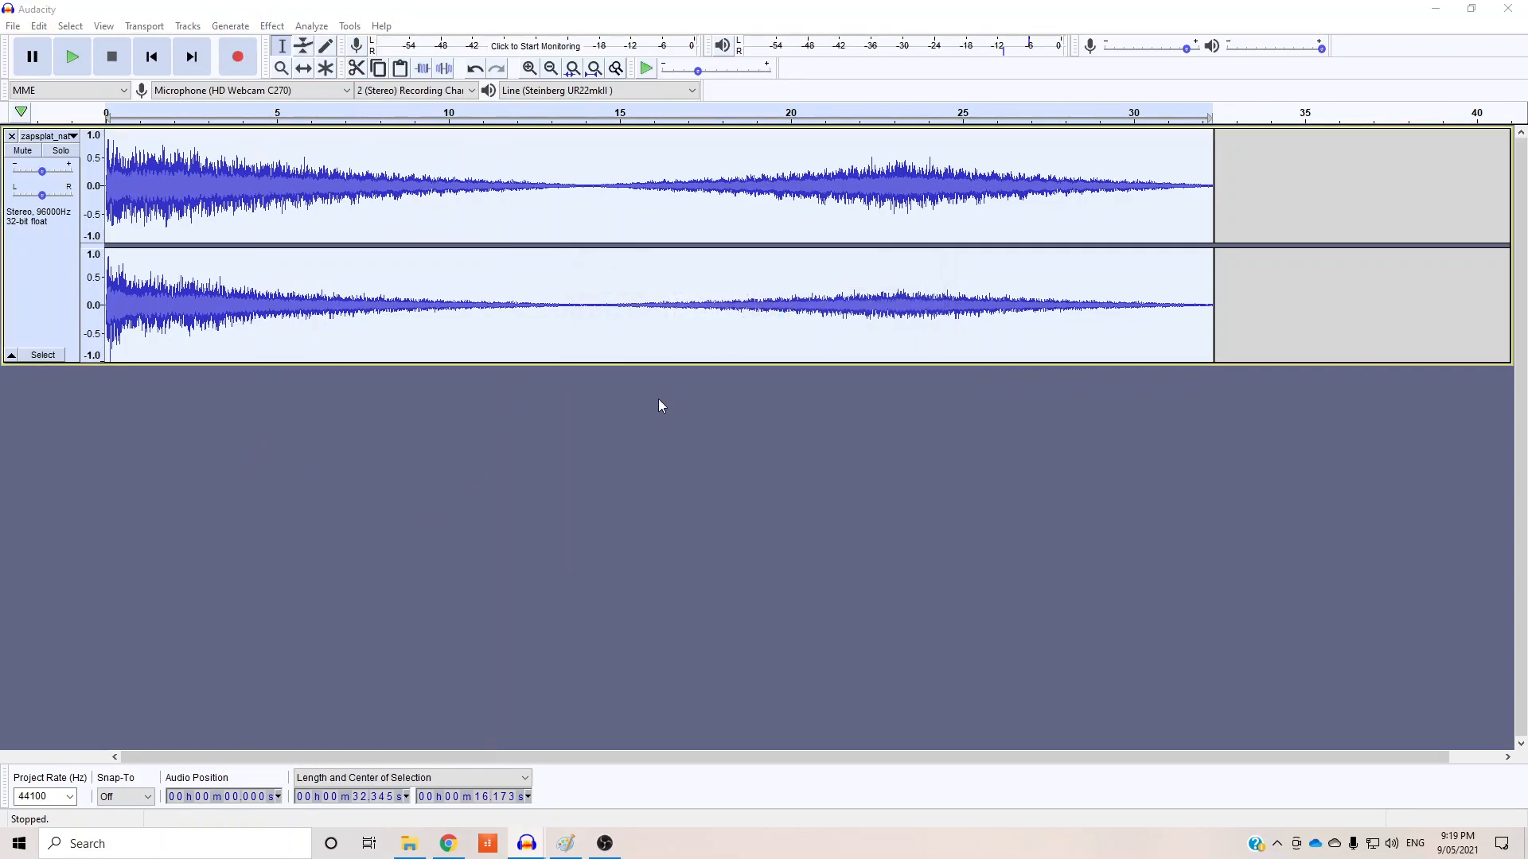
Step: Play the reverberated track from the start and stop it after the second swell
click(72, 62)
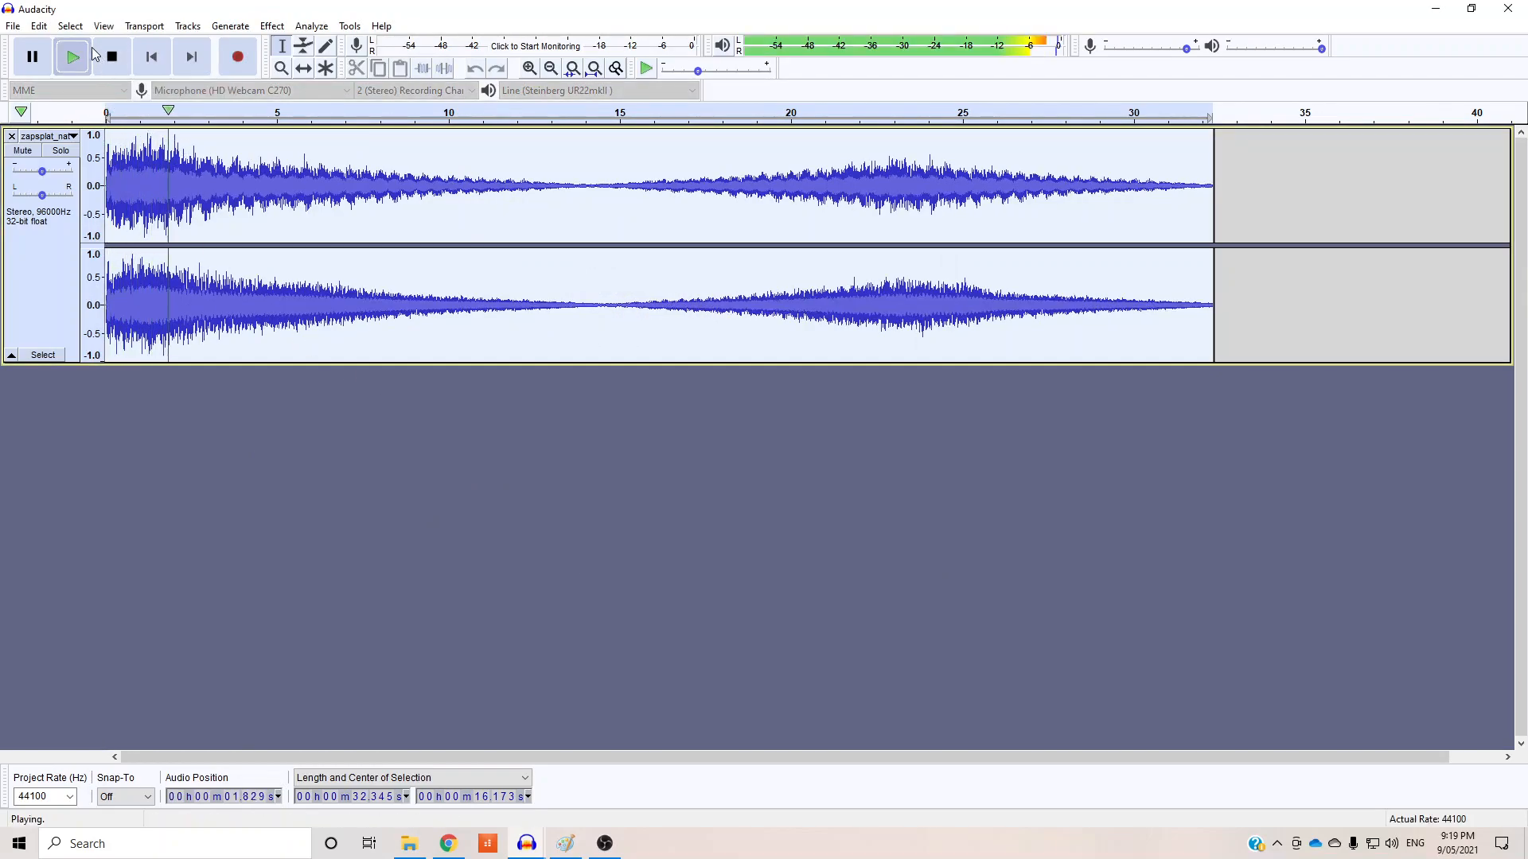
click(70, 57)
click(71, 58)
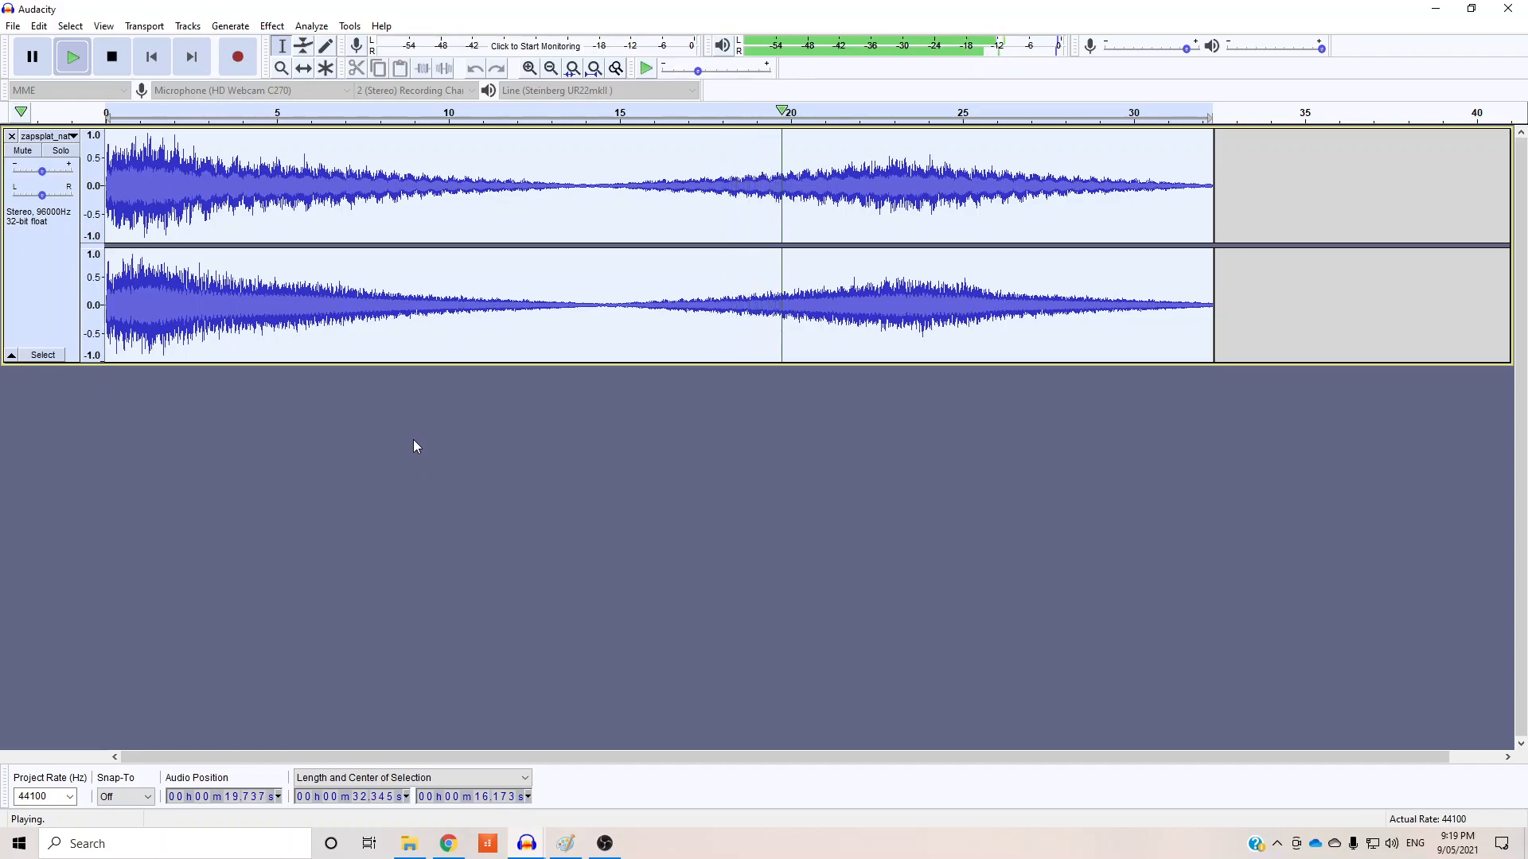
click(112, 57)
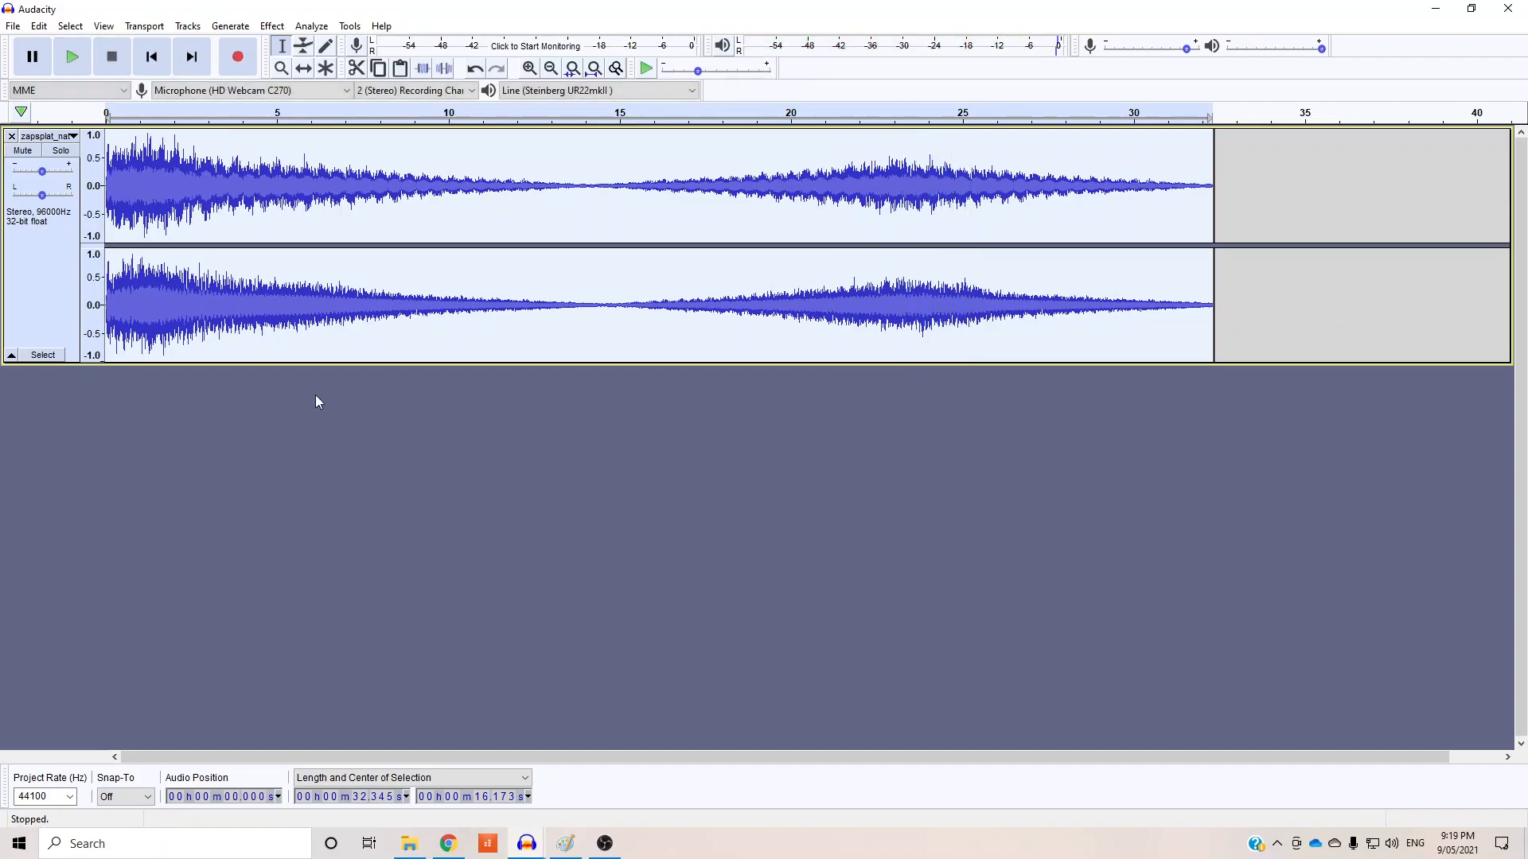
Step: Select the whole 32.3-second reverberated clip and copy it into a new project window
click(690, 413)
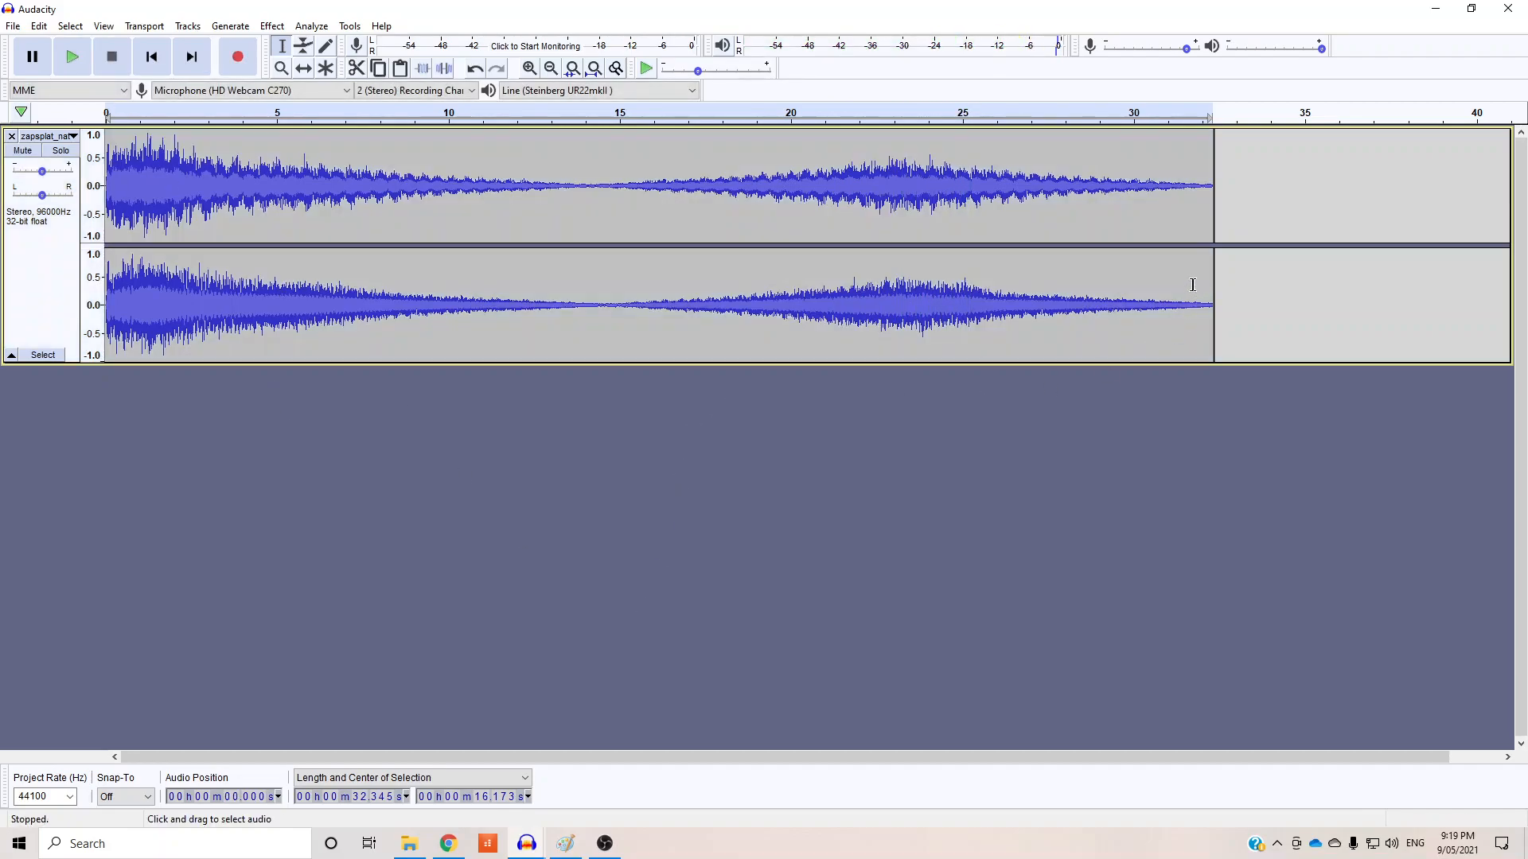
click(1175, 278)
click(1166, 275)
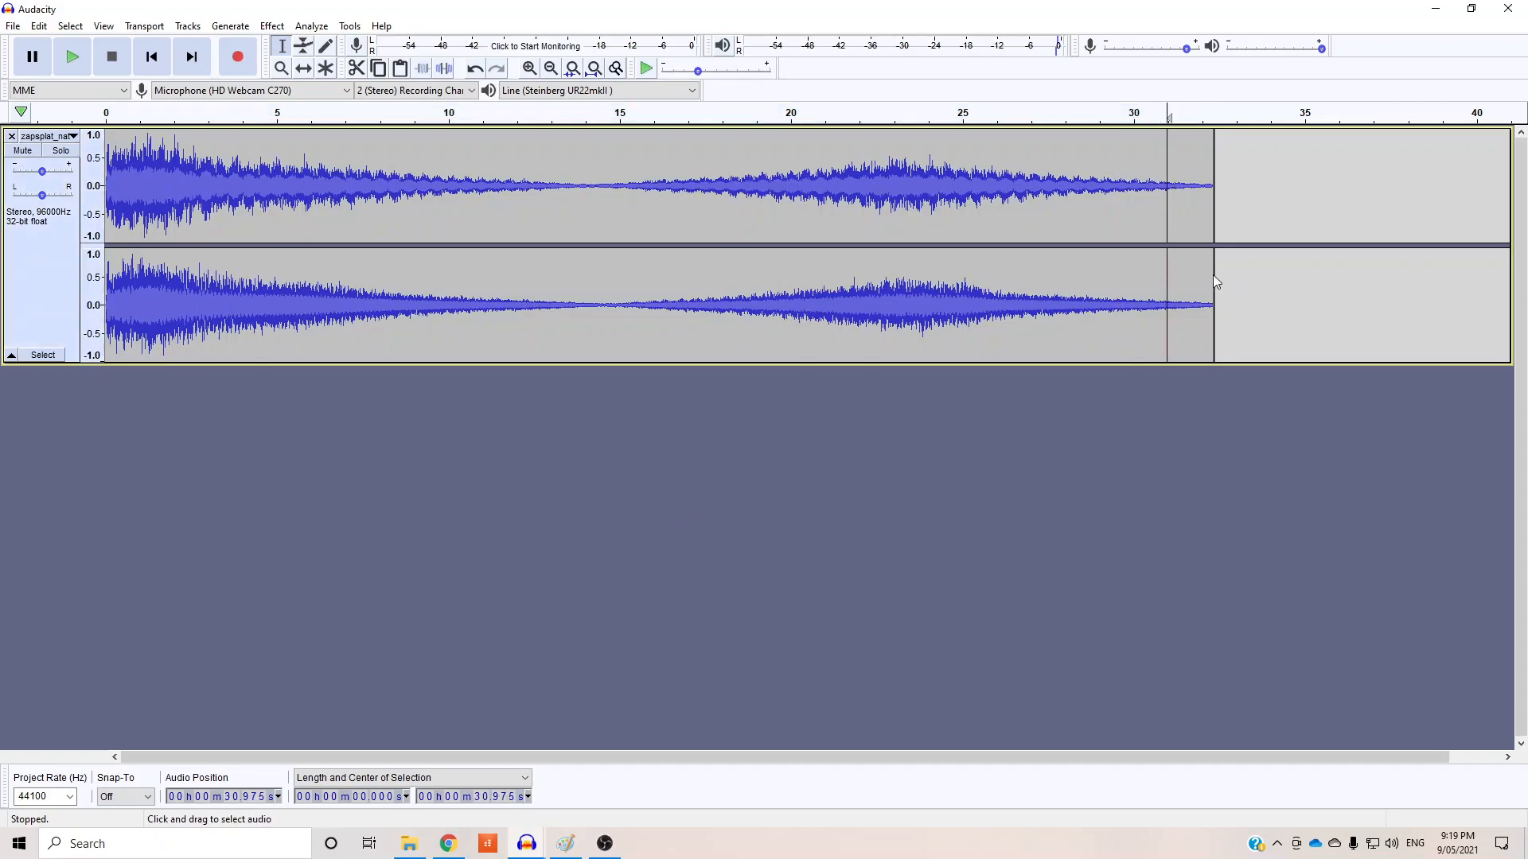
click(1143, 276)
drag(1215, 270, 108, 330)
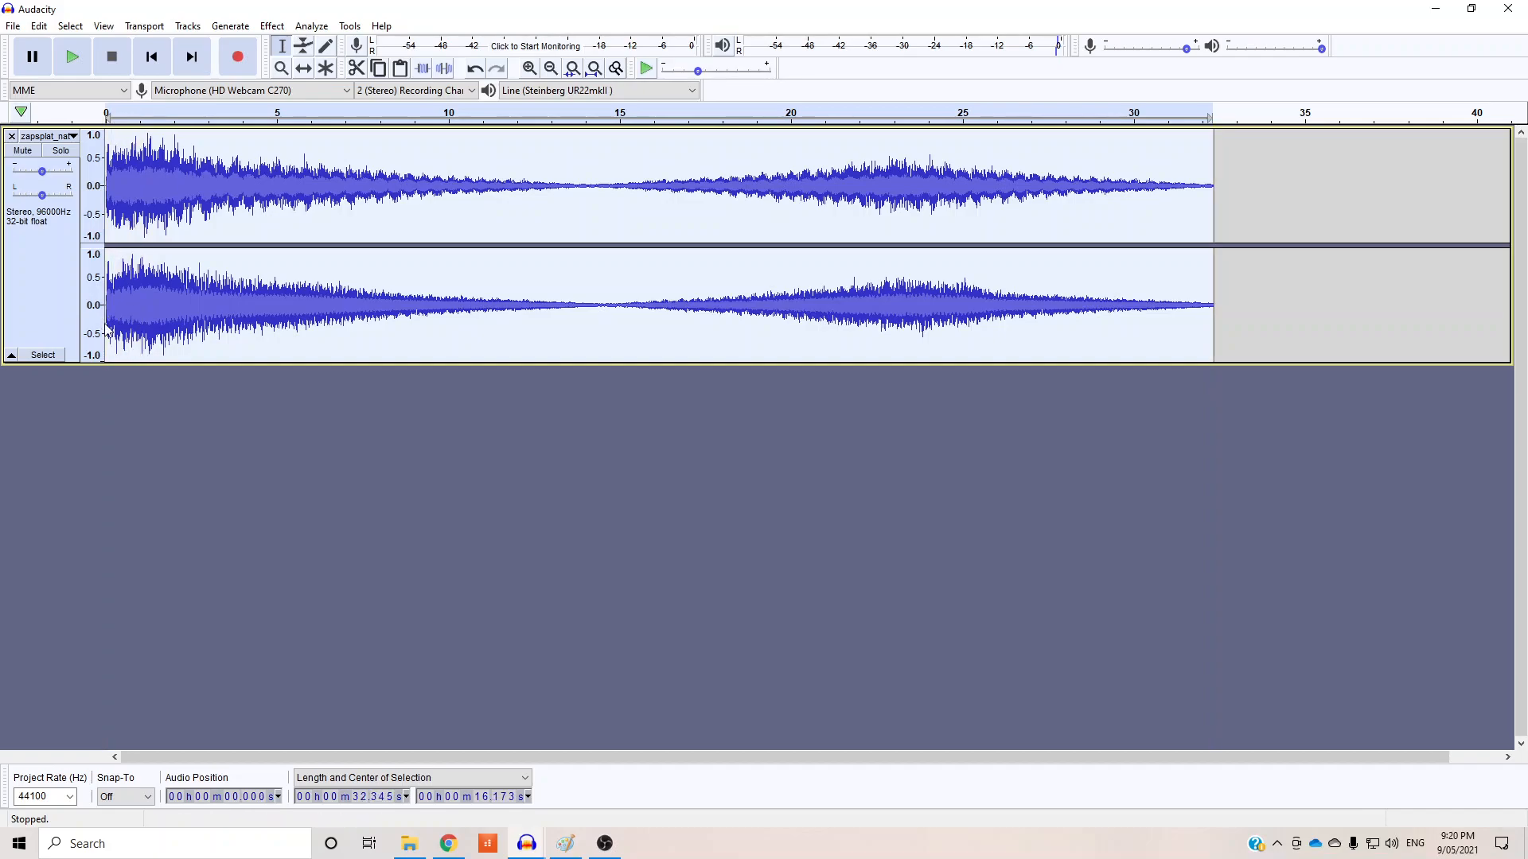
click(328, 500)
click(13, 26)
click(36, 96)
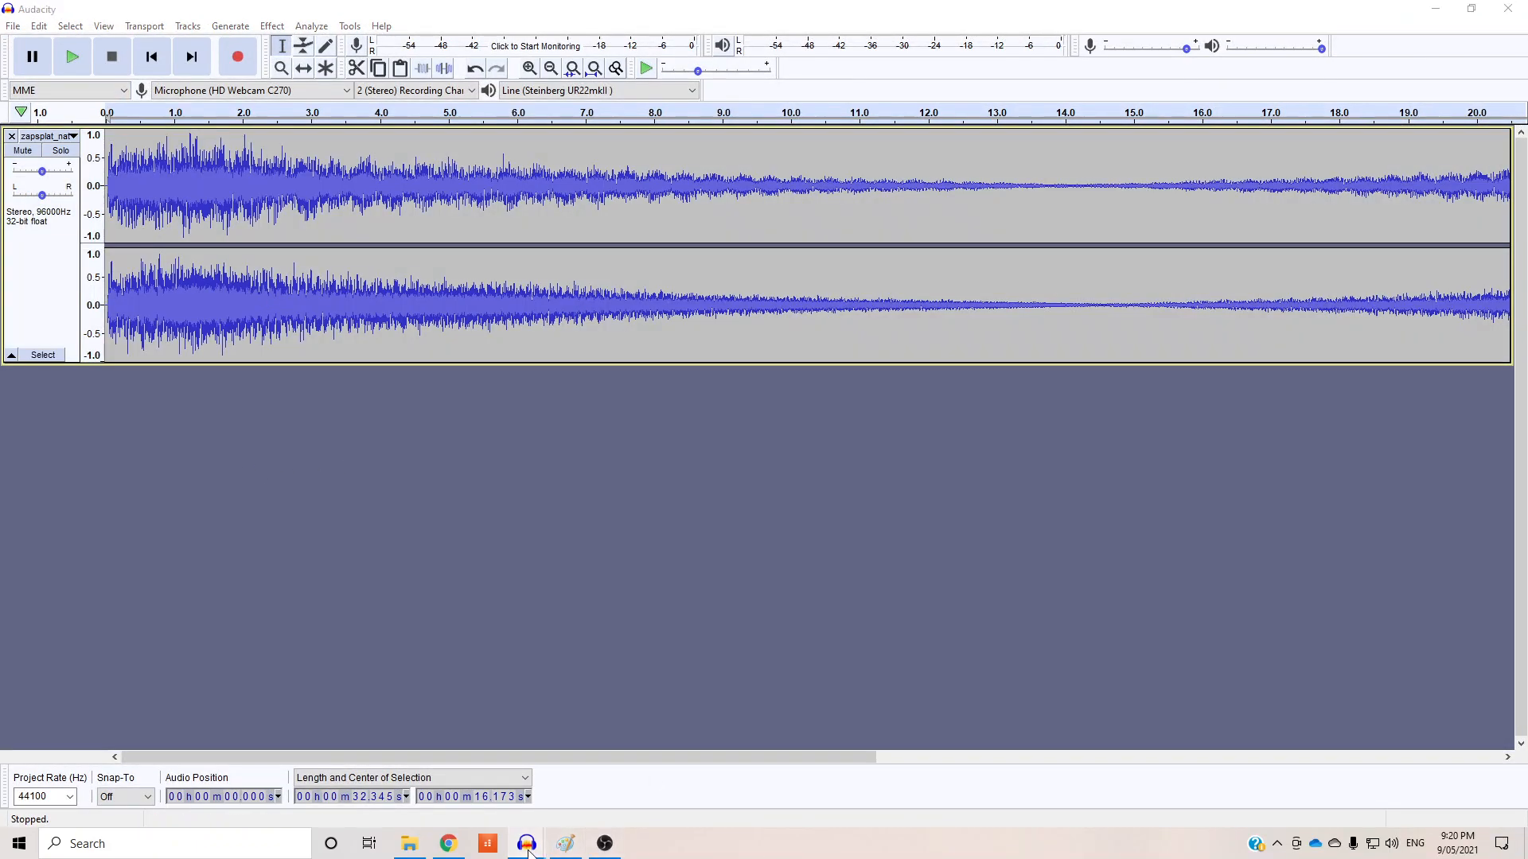
Step: Switch back to the original project and undo its edits until the unprocessed short clip is restored
click(642, 758)
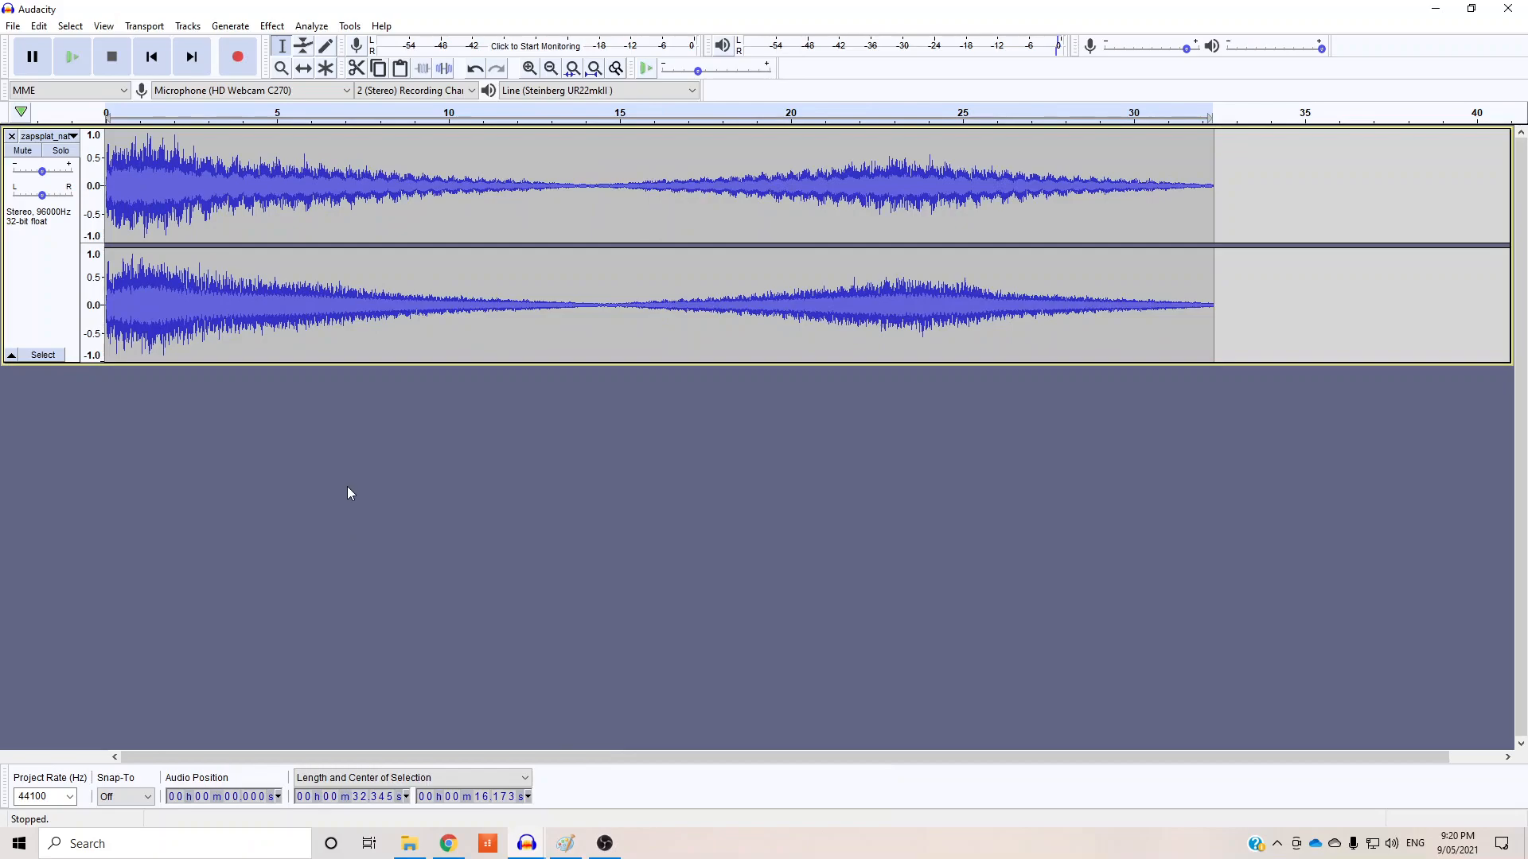
key(ctrl+z)
key(ctrl+z)
key(ctrl+z)
key(ctrl+z)
key(ctrl+z)
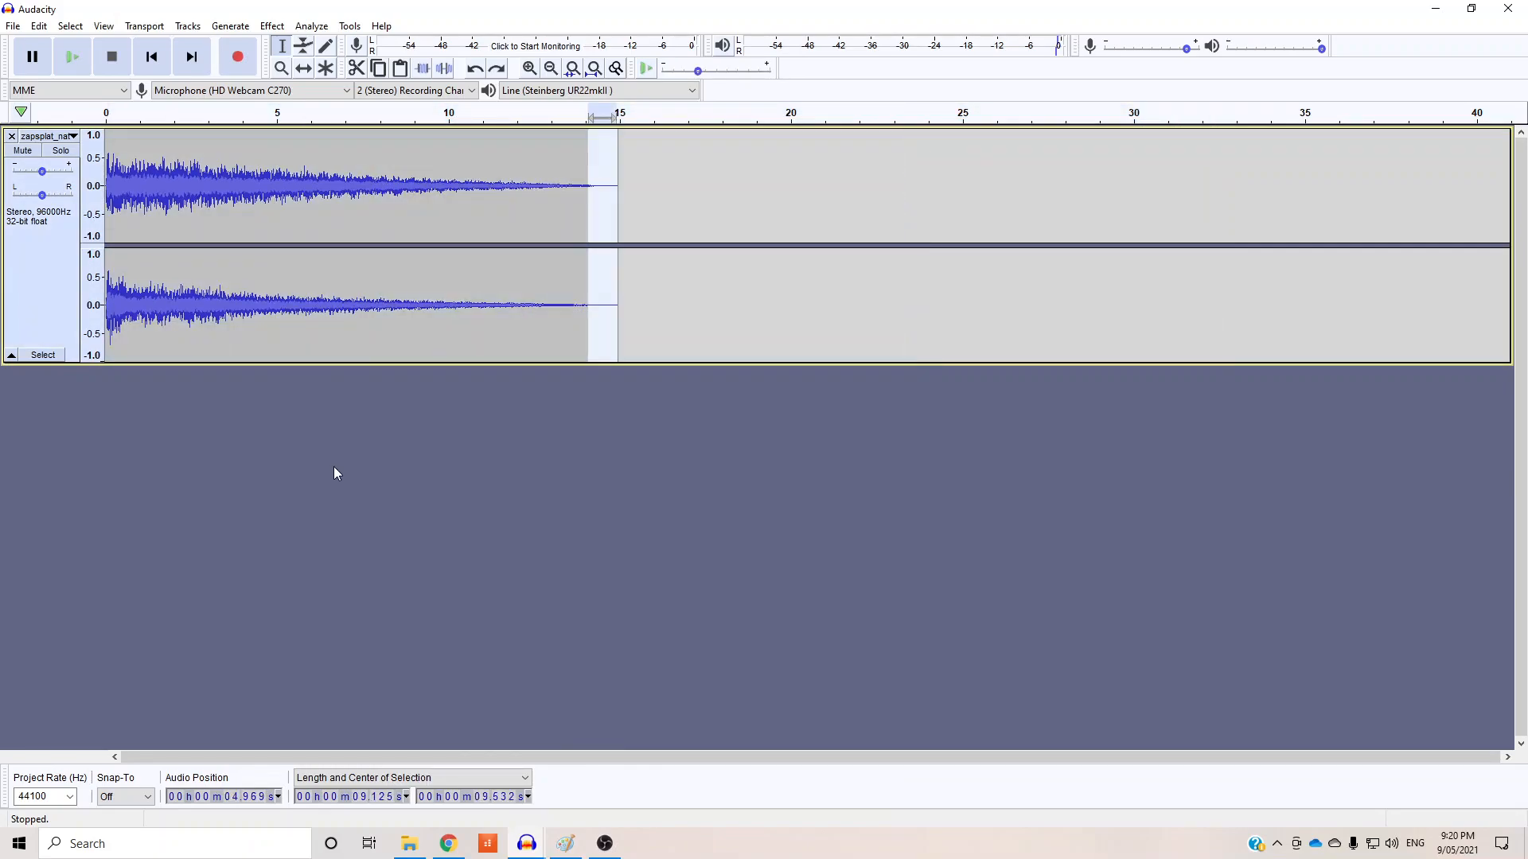
key(ctrl+z)
key(ctrl+z)
key(ctrl+z)
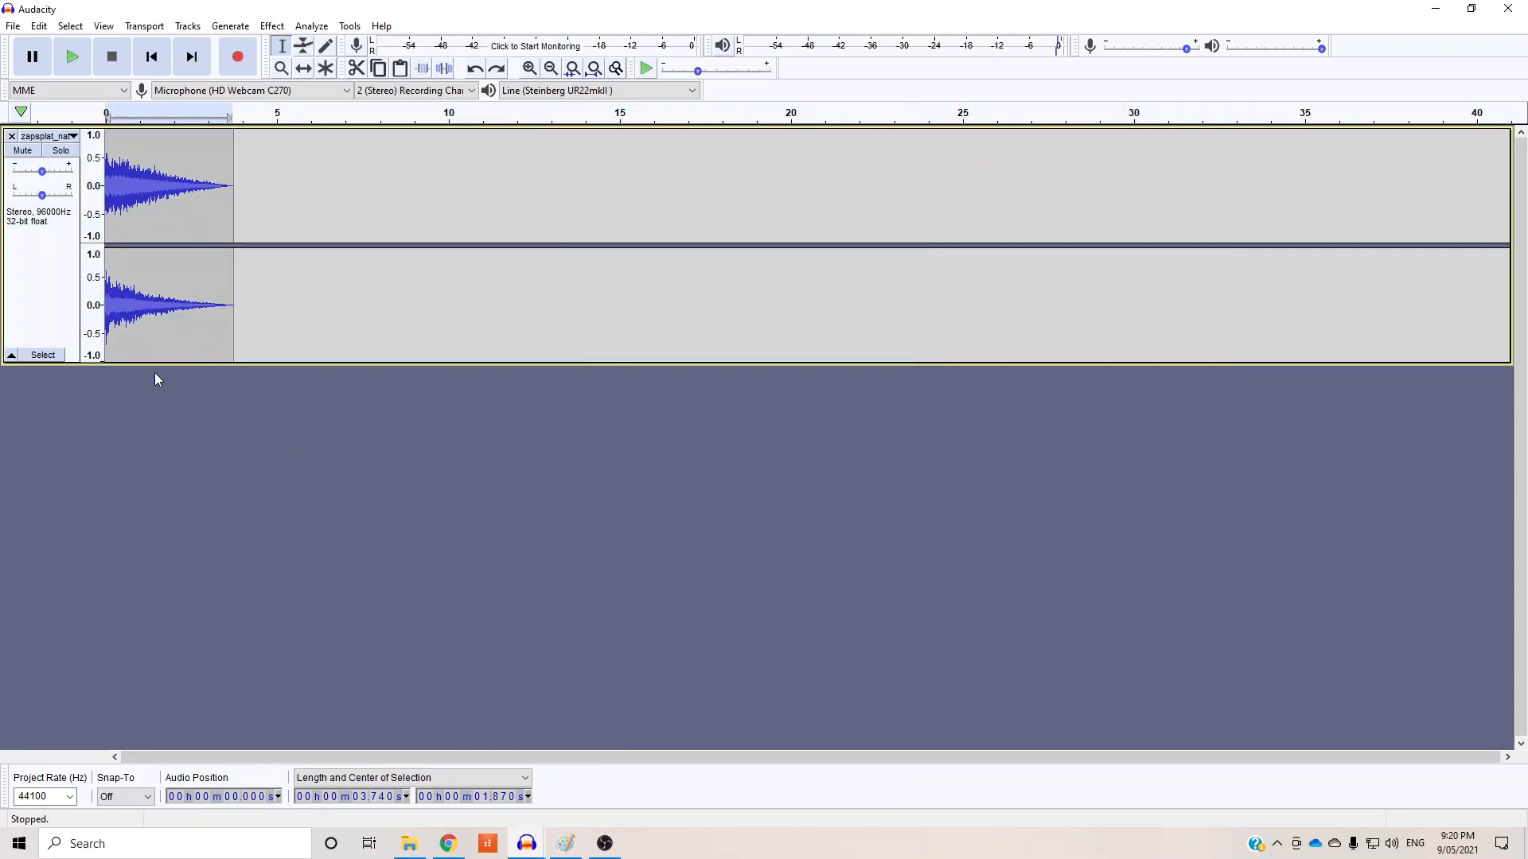
Step: Copy the entire short clip and paste it as a second track in the project holding the long swell
key(ctrl+a)
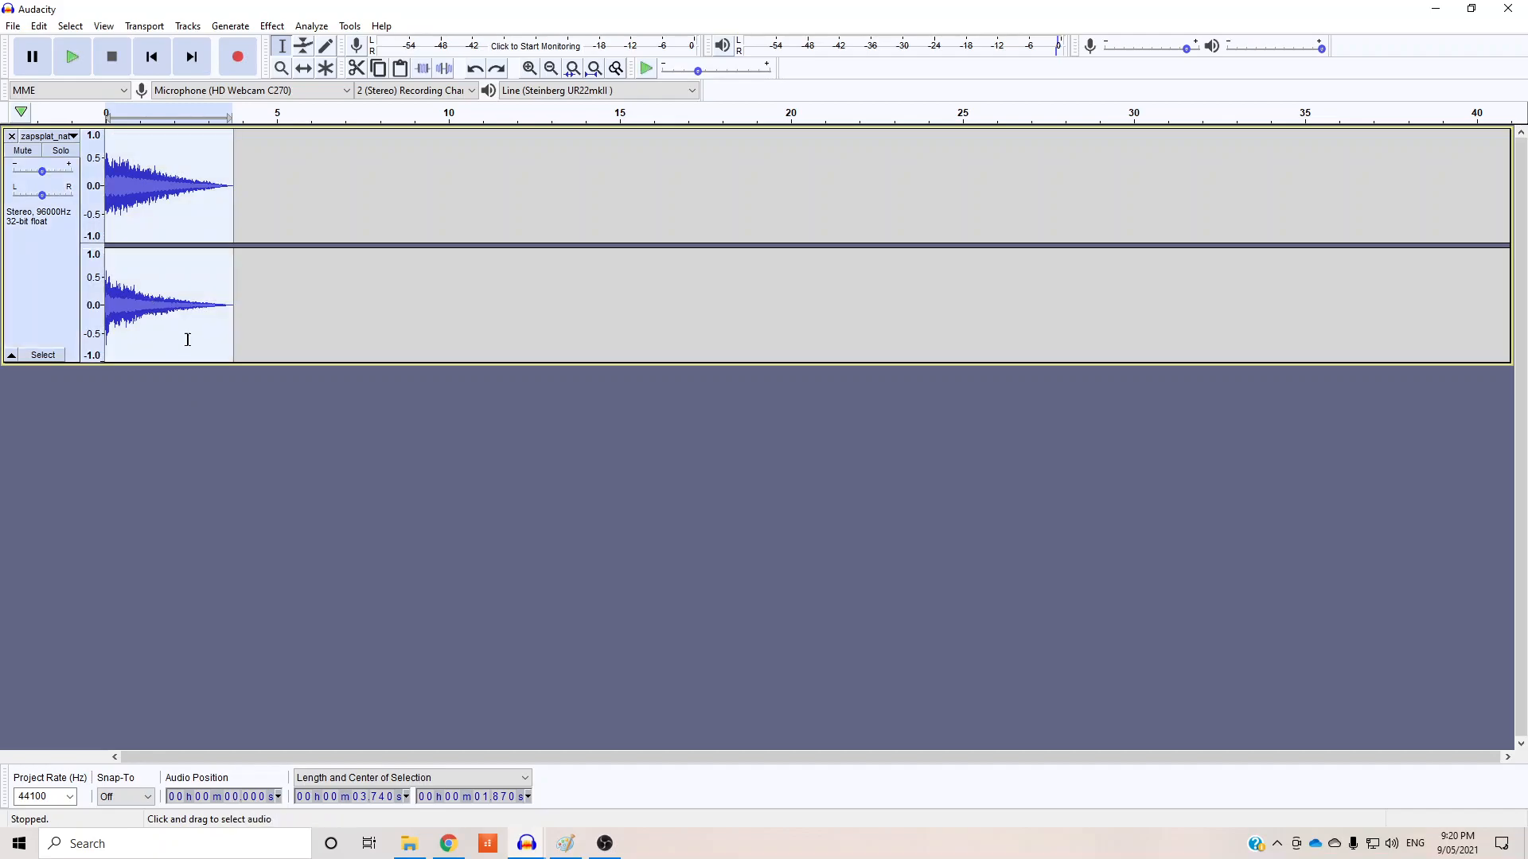
mouse_move(525, 850)
click(684, 767)
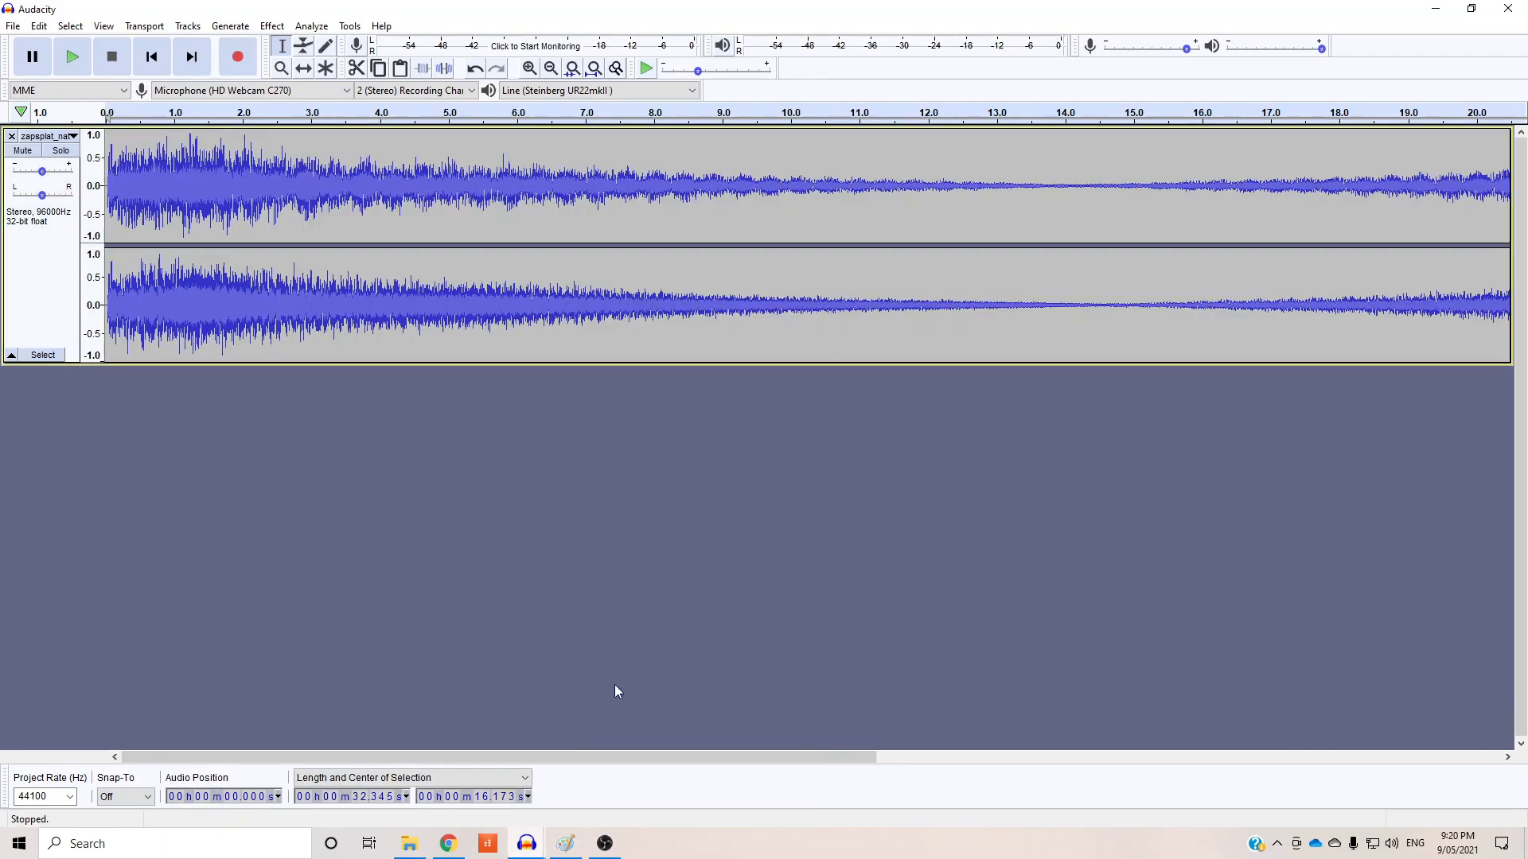
key(ctrl+v)
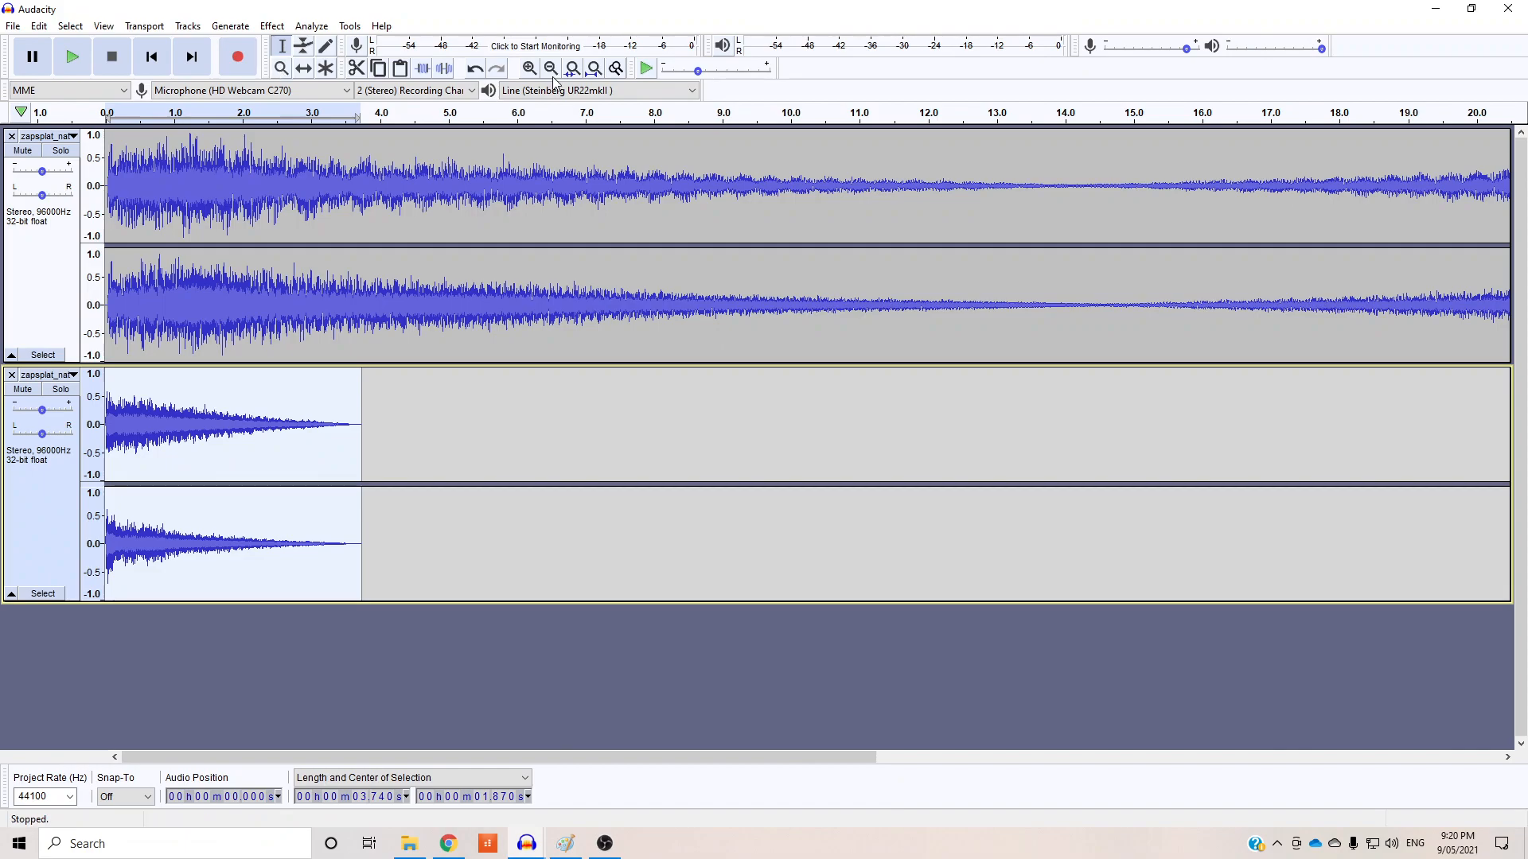
click(407, 614)
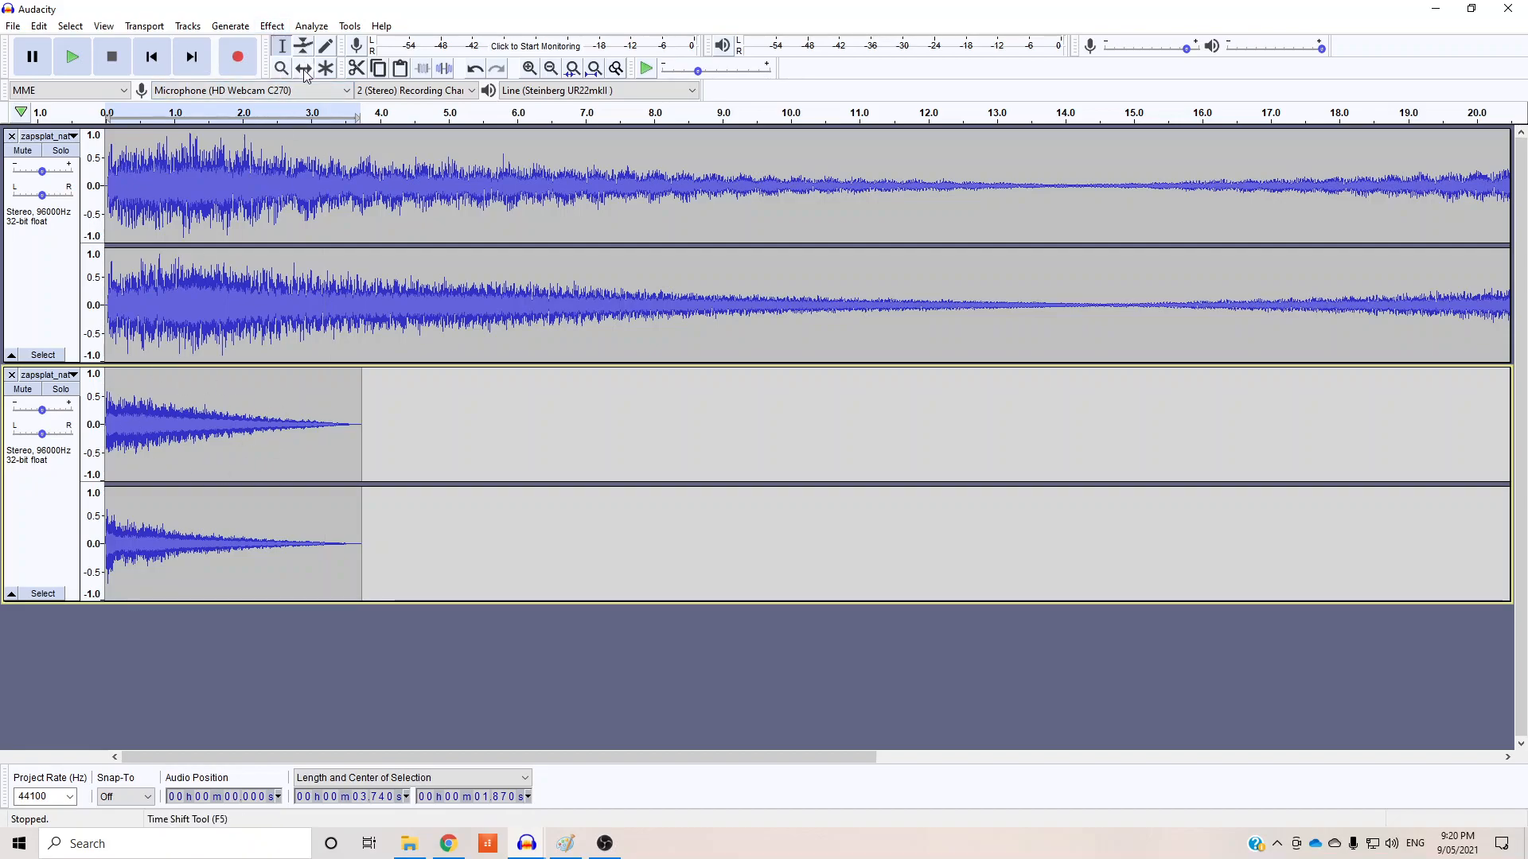
Step: Move the short clip on the second track so that it starts at about 14.3 seconds
drag(167, 464, 120, 589)
click(471, 665)
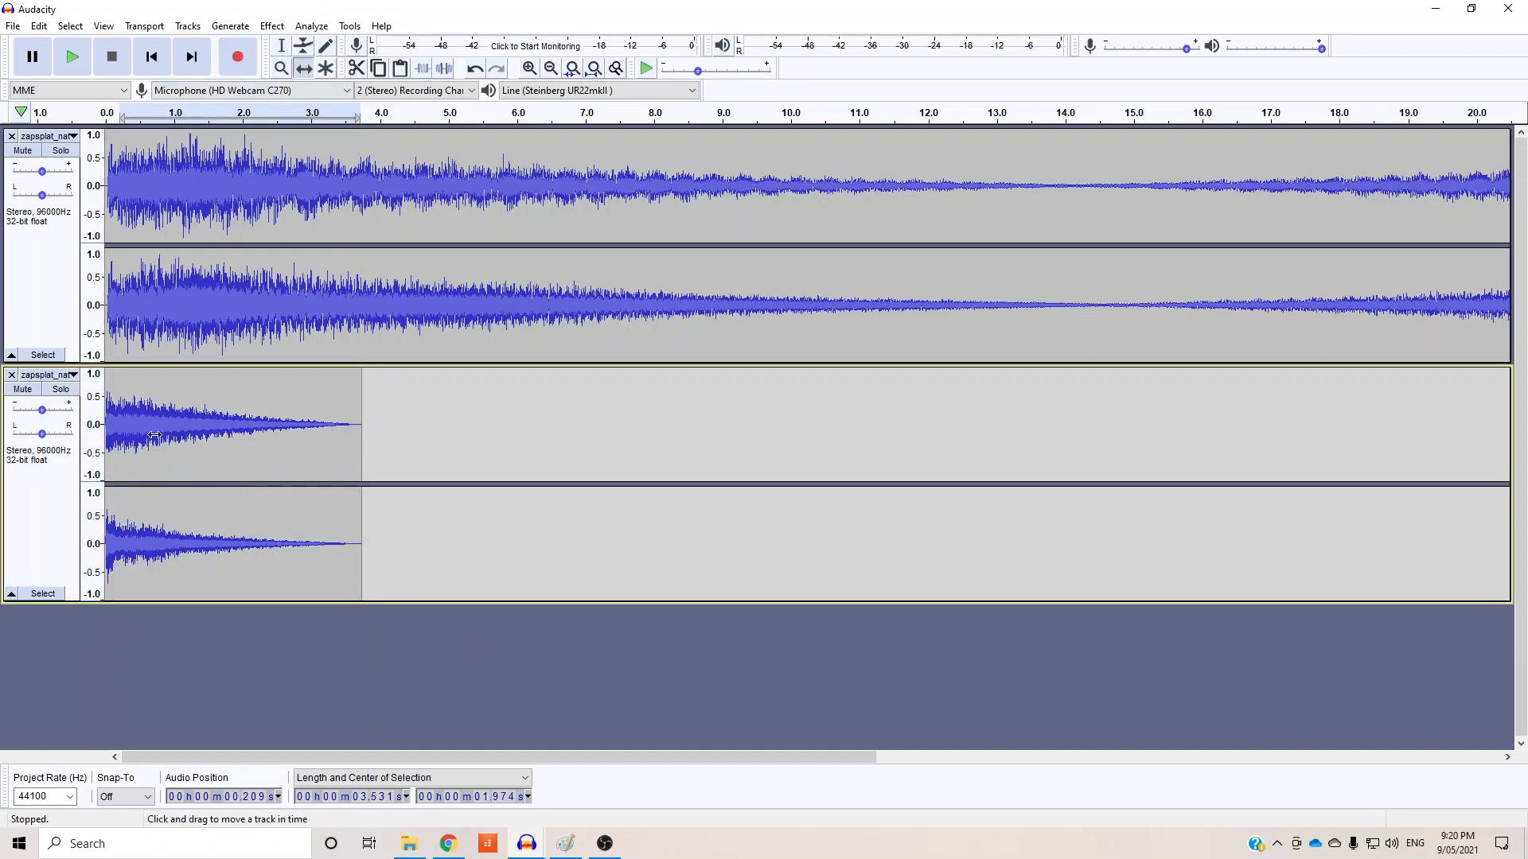
click(305, 69)
drag(157, 412, 1337, 436)
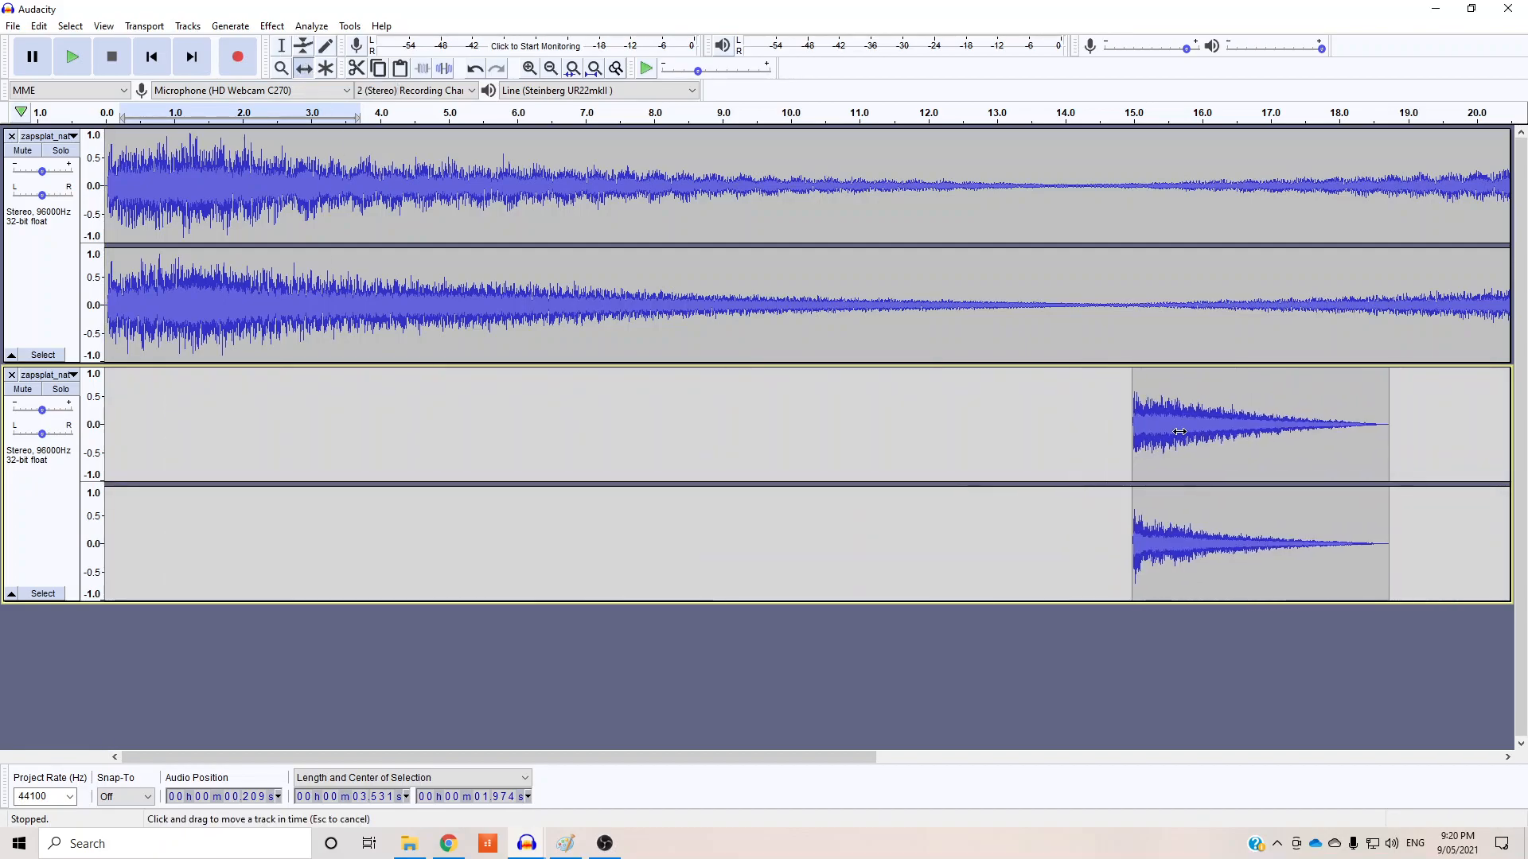
drag(555, 756, 952, 748)
drag(502, 418, 460, 429)
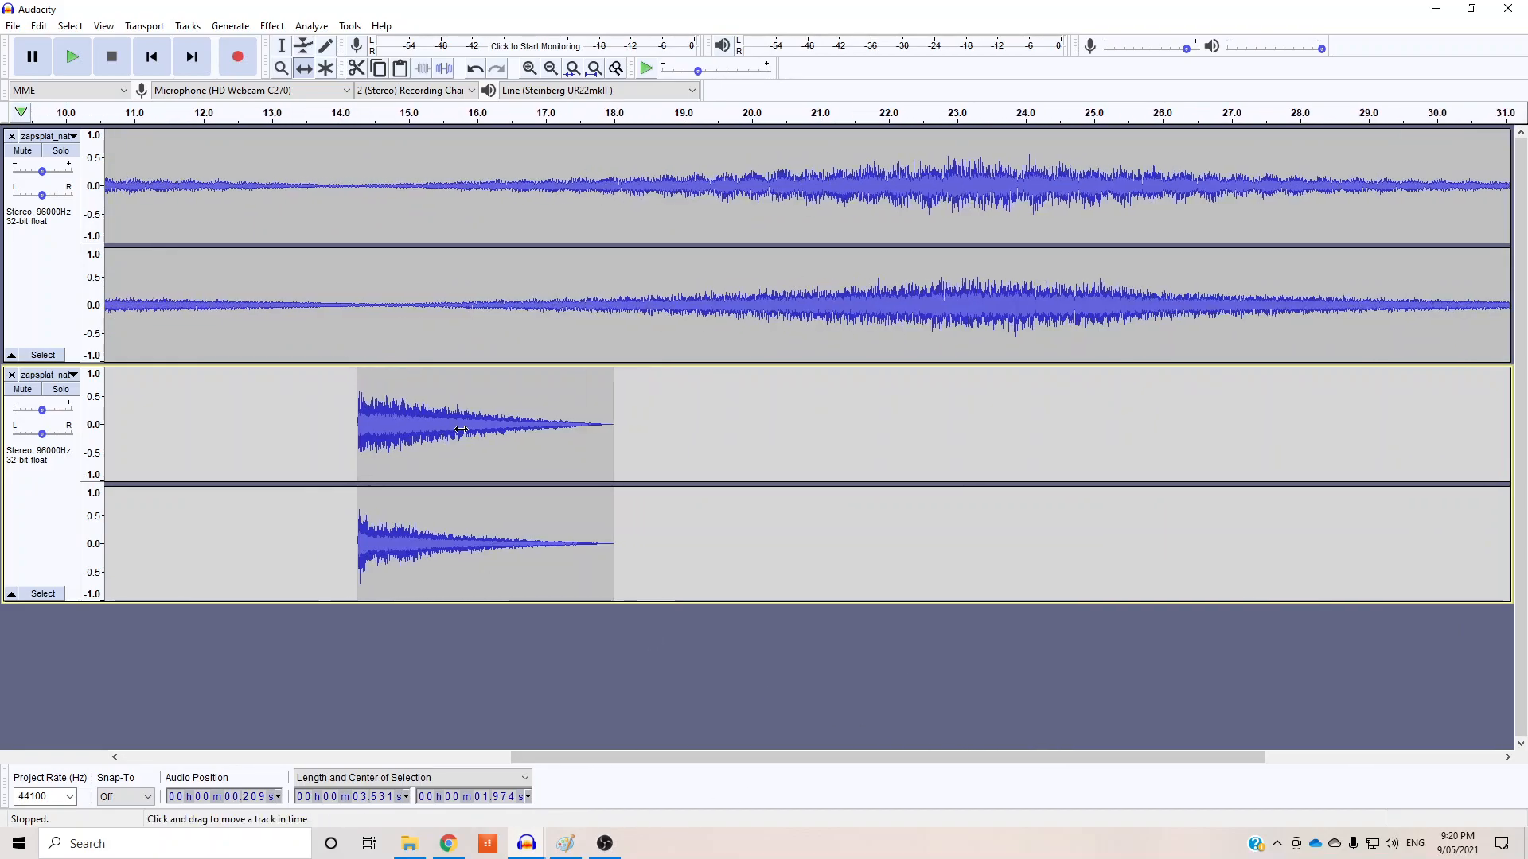
Step: Select the first 3.576 seconds of the short clip, apply Change Speed with multiplier 2.000, and play the result
click(283, 46)
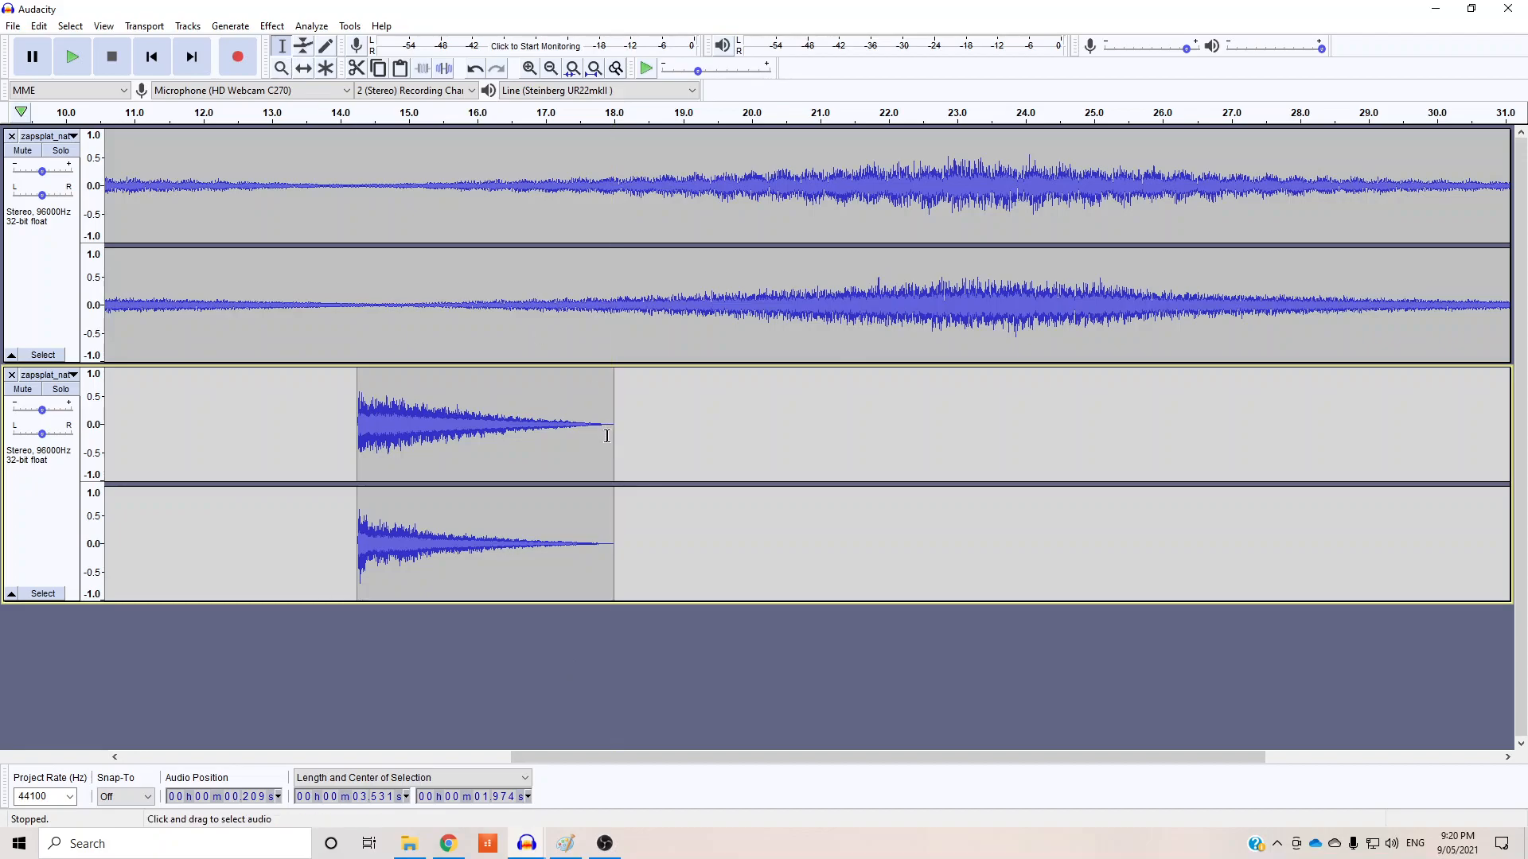
drag(613, 434, 357, 443)
click(580, 460)
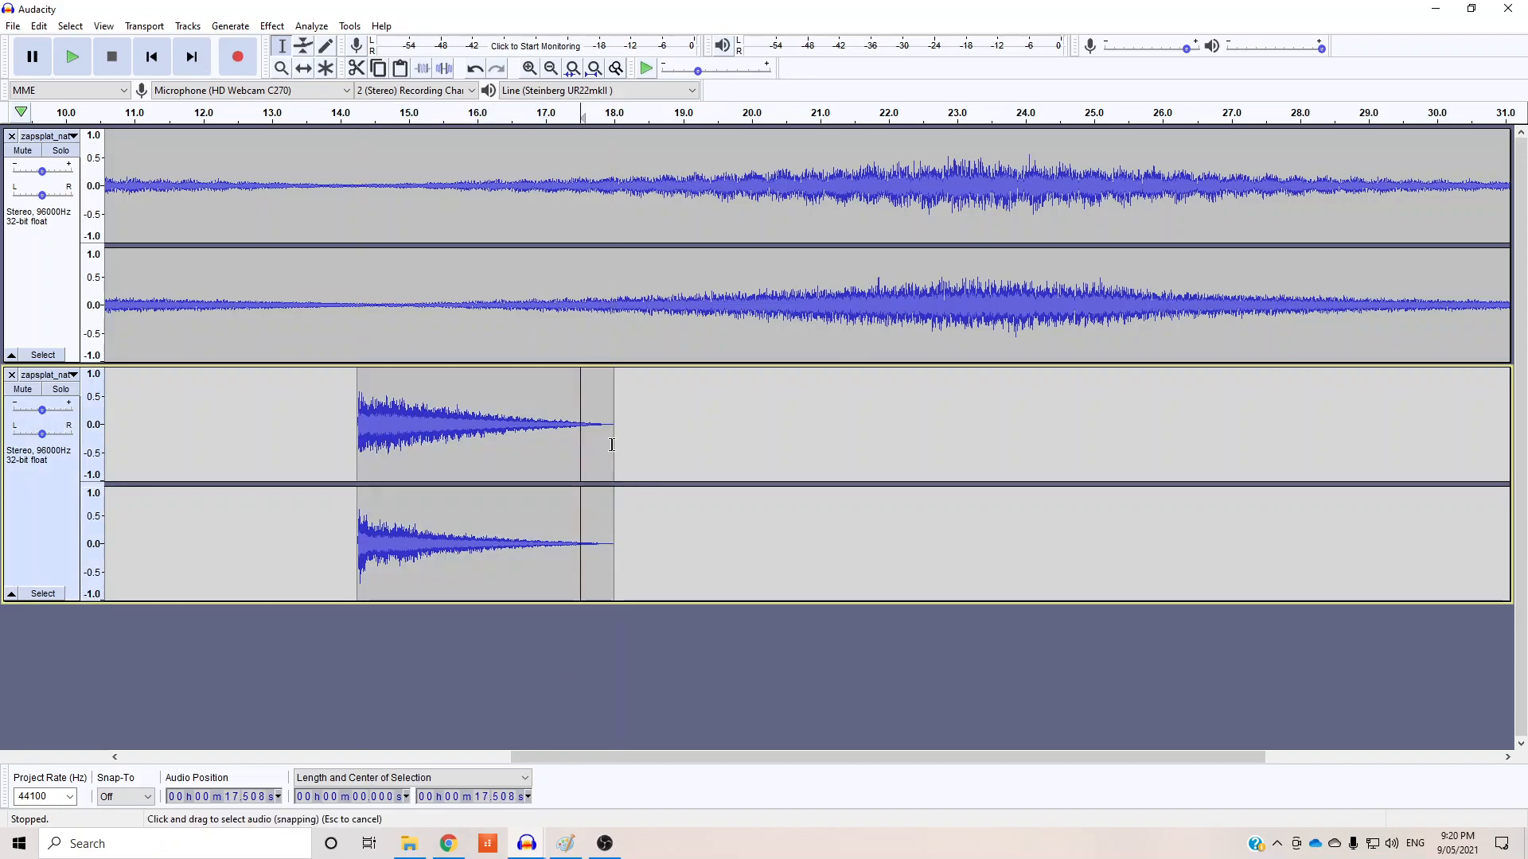
drag(604, 442, 357, 442)
click(272, 25)
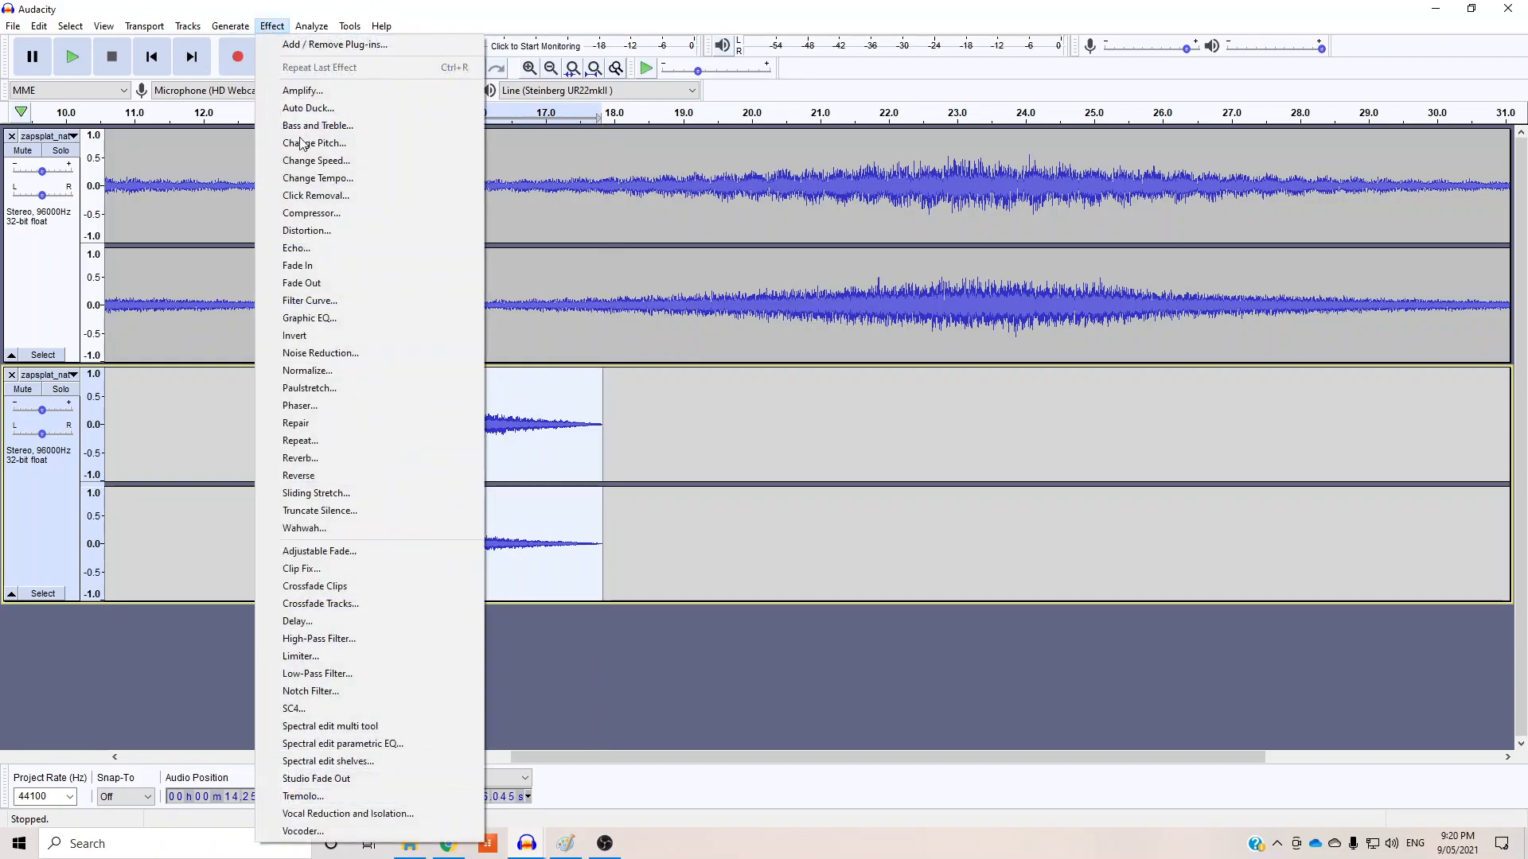
click(350, 158)
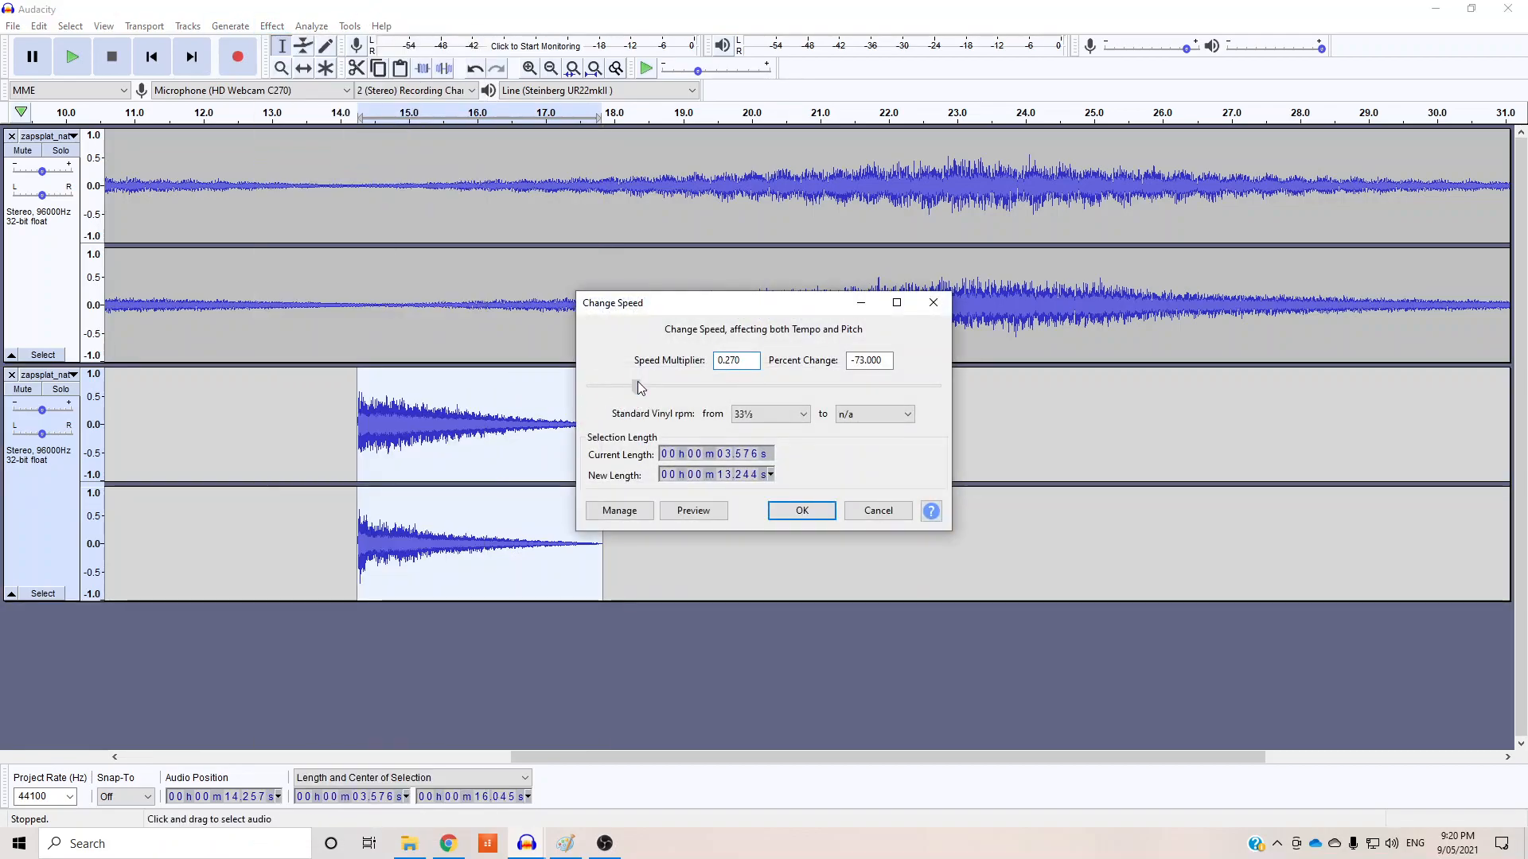
drag(826, 386, 821, 387)
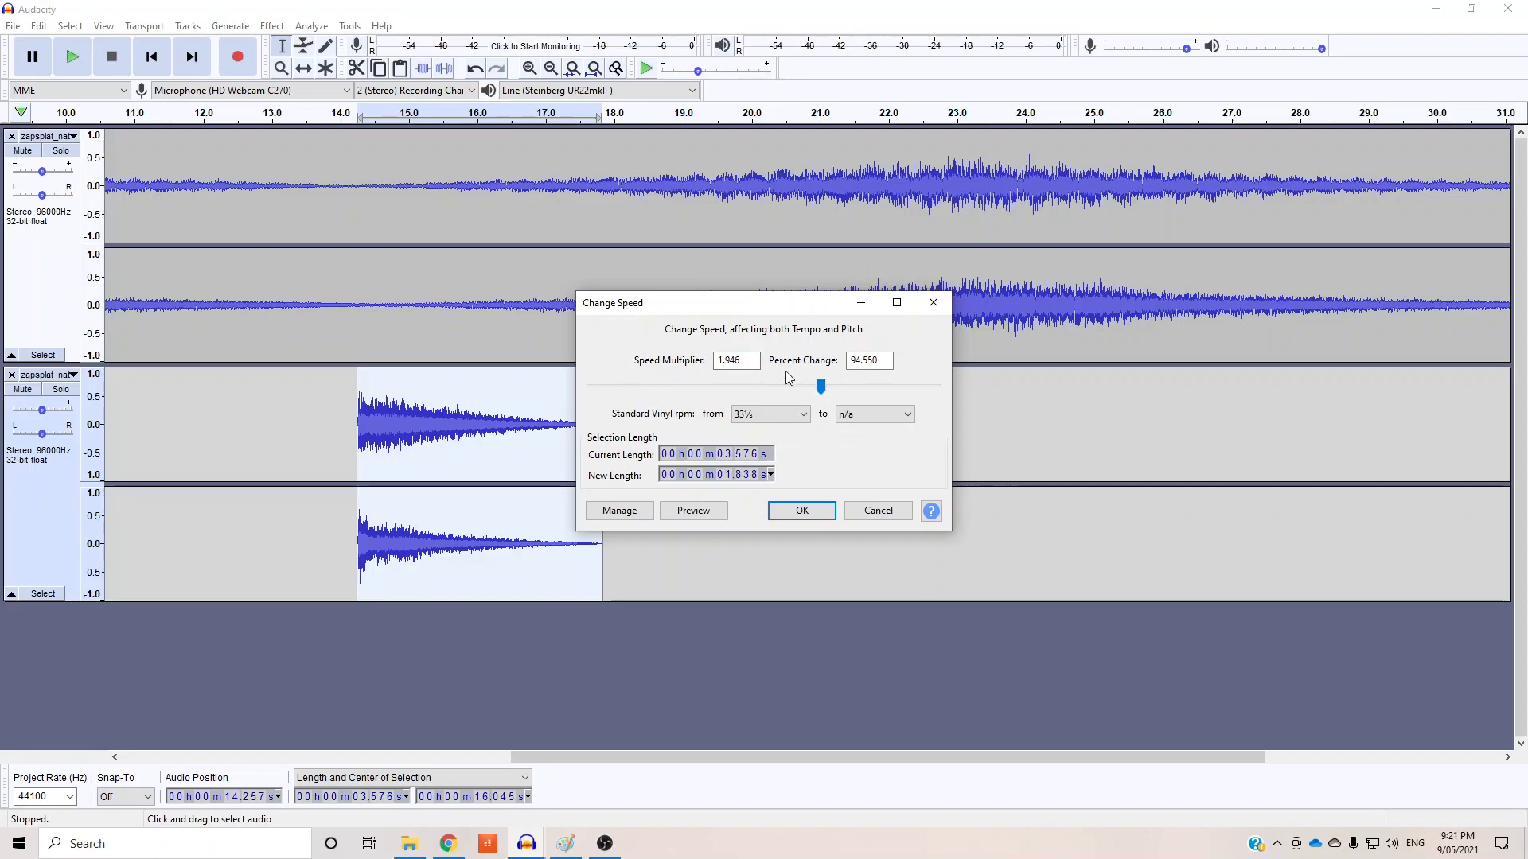
click(772, 513)
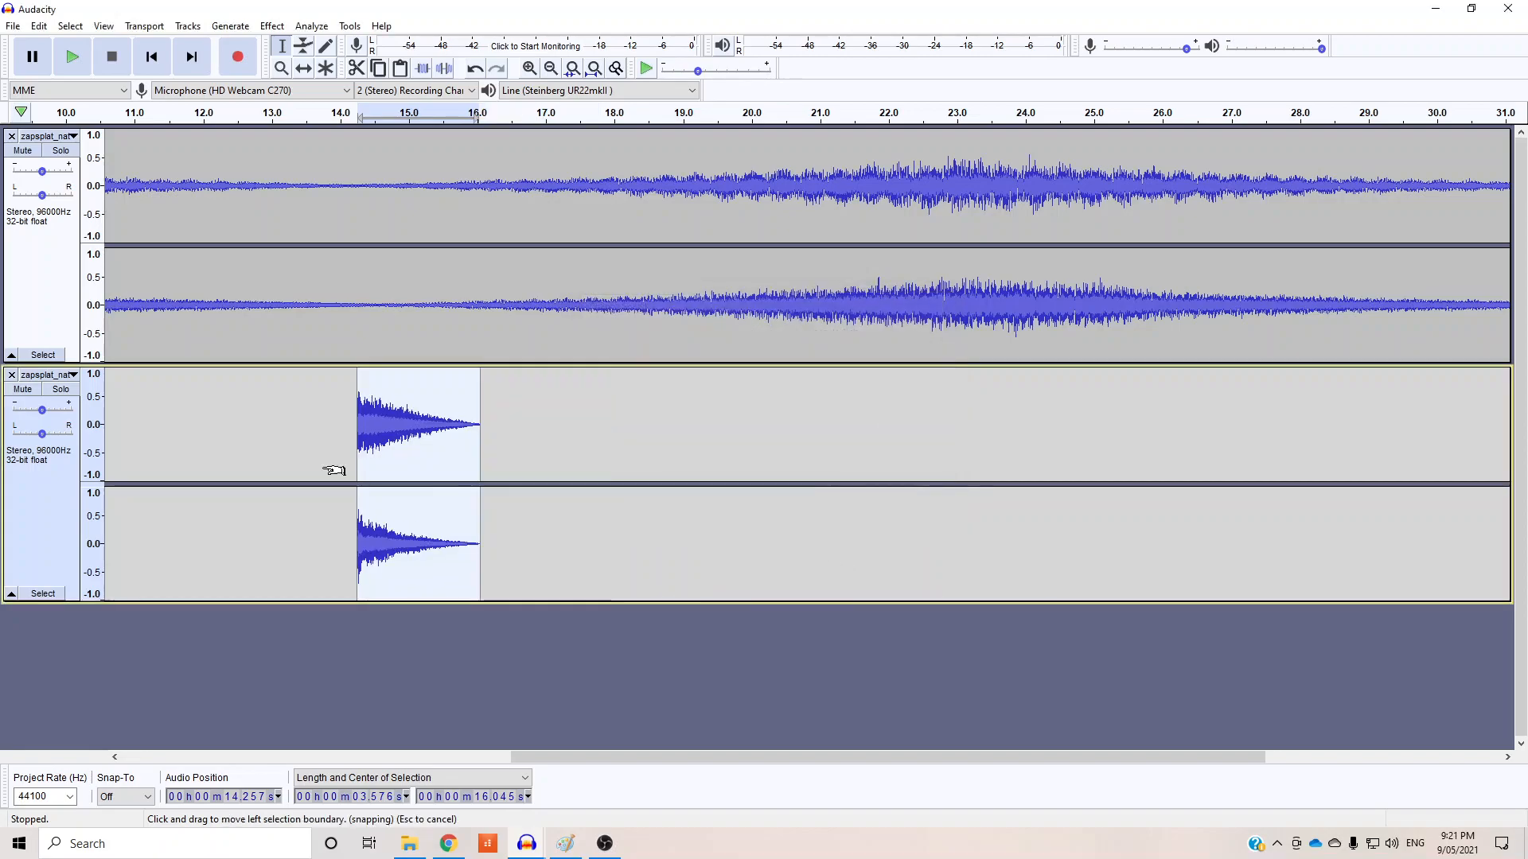
key(space)
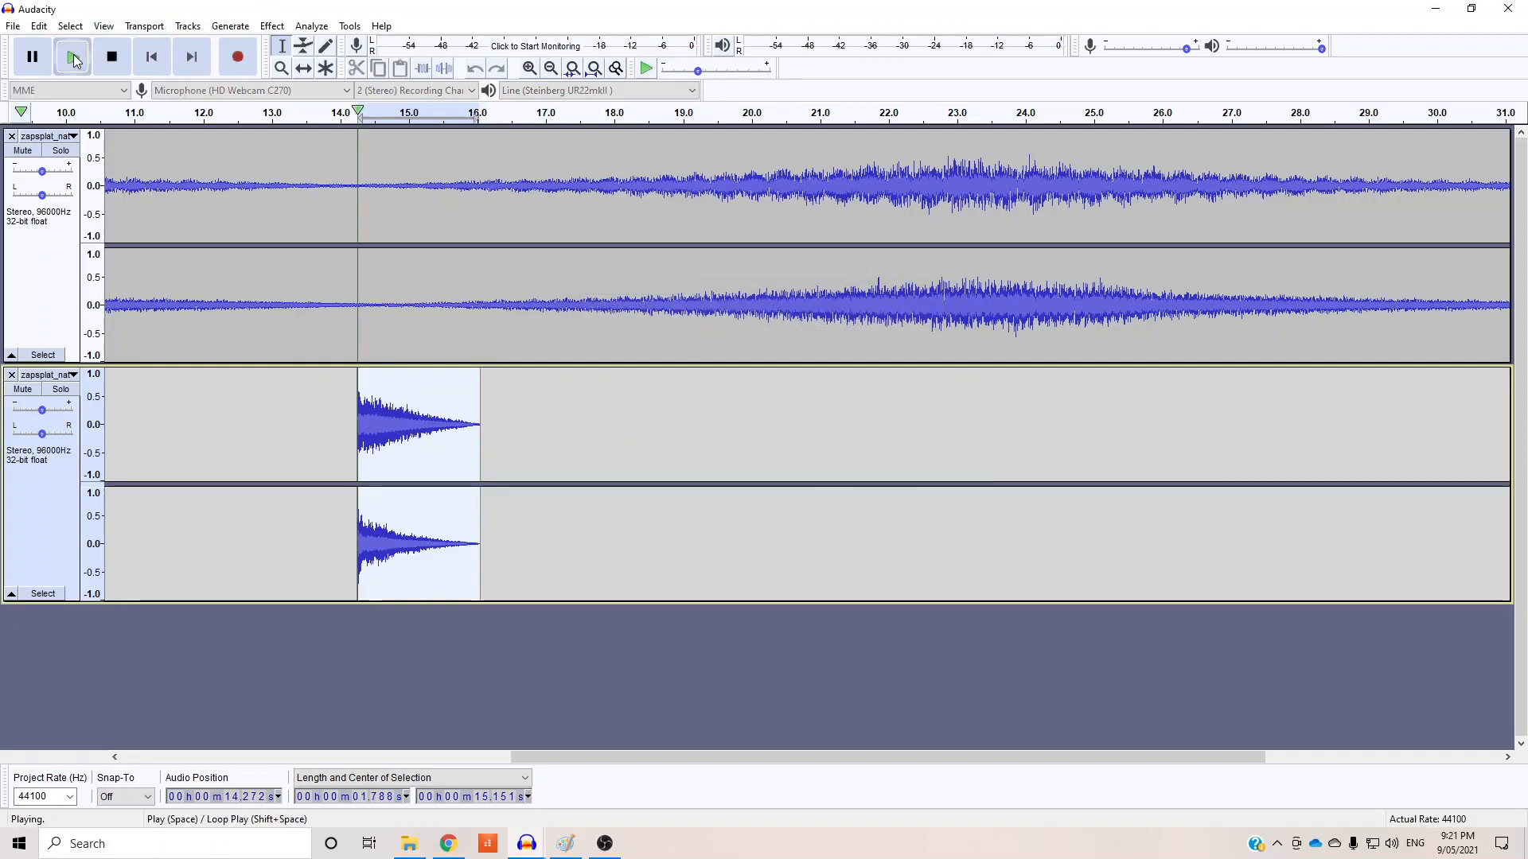
click(118, 60)
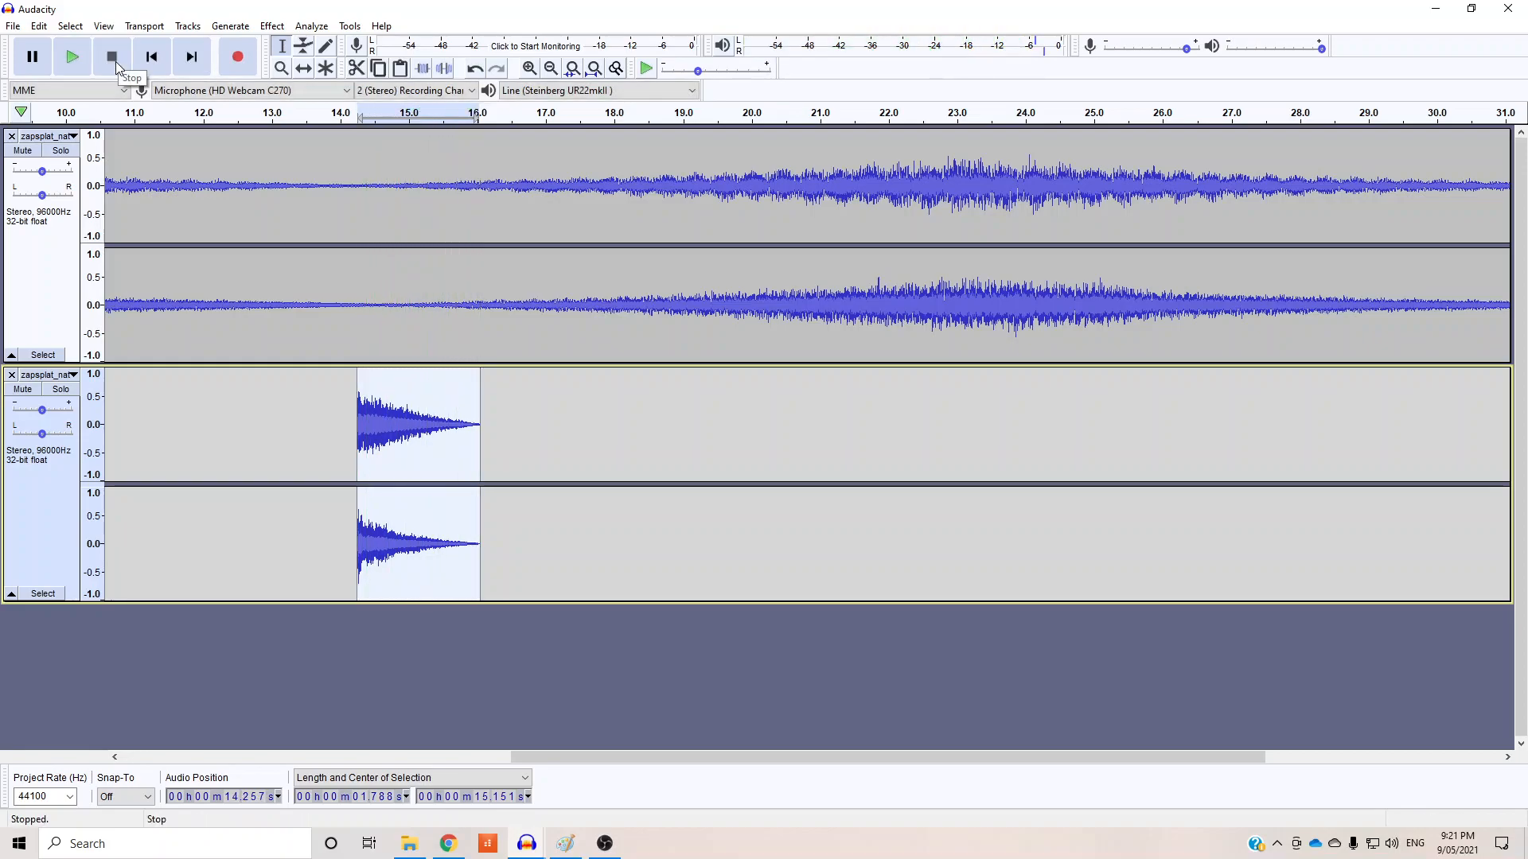
Step: Apply Change Speed with multiplier 2.000 to the shortened clip a second time and play it
click(269, 27)
click(310, 156)
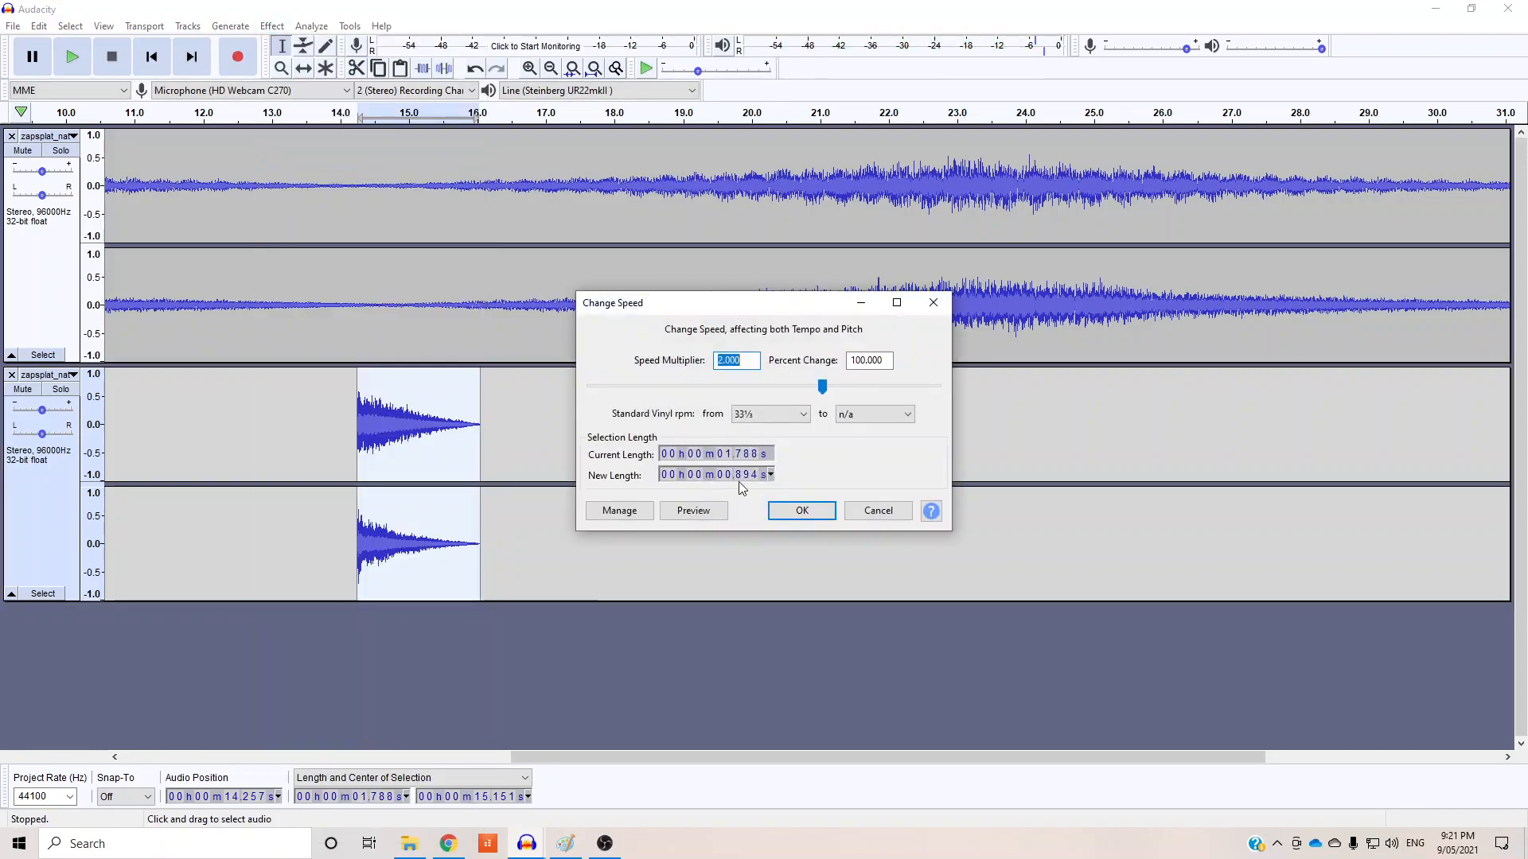
click(798, 509)
click(85, 63)
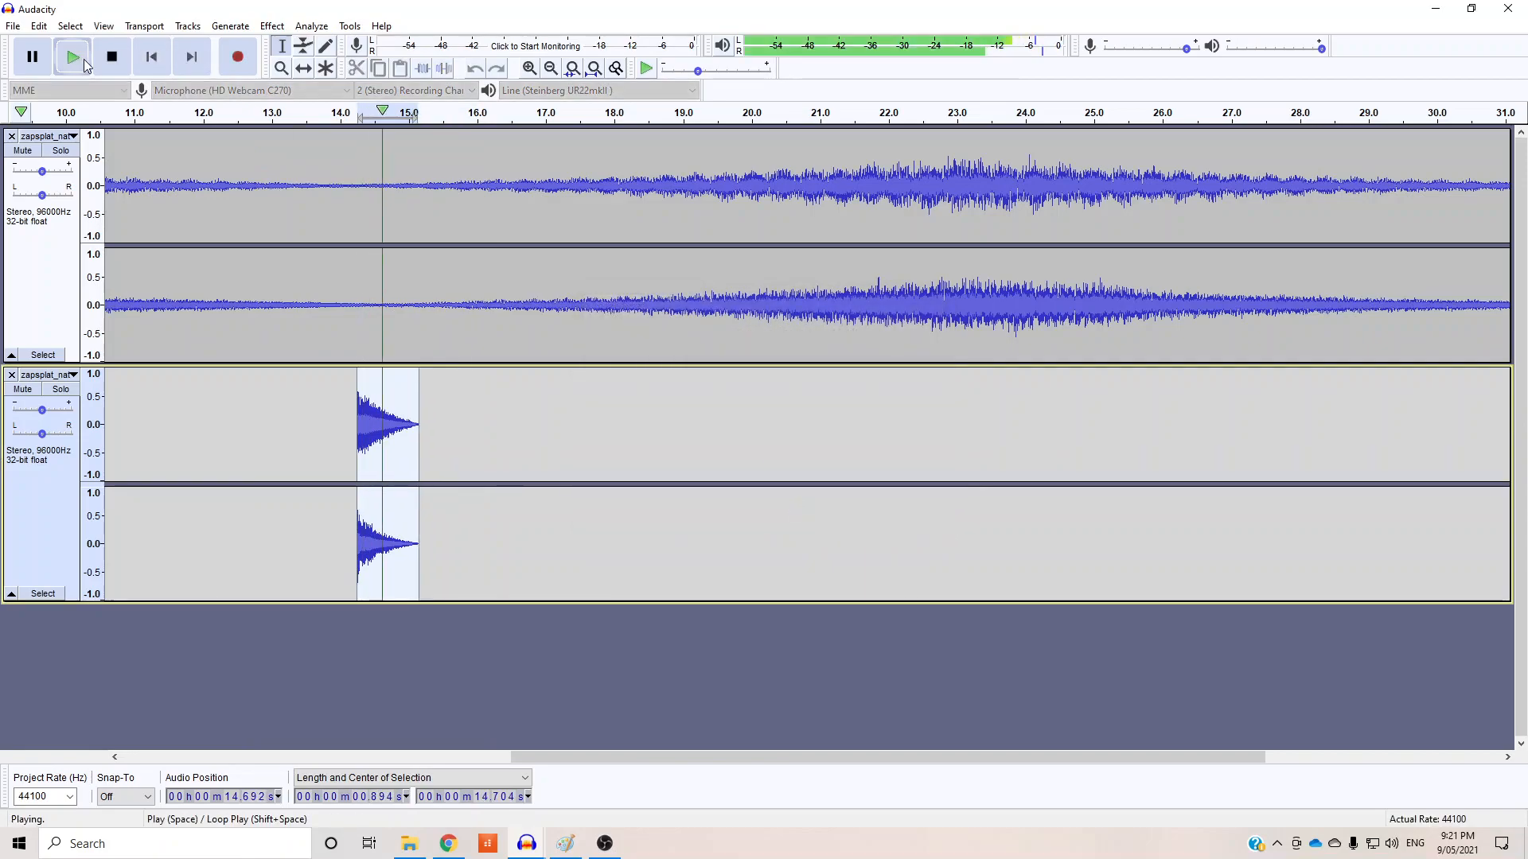
click(83, 59)
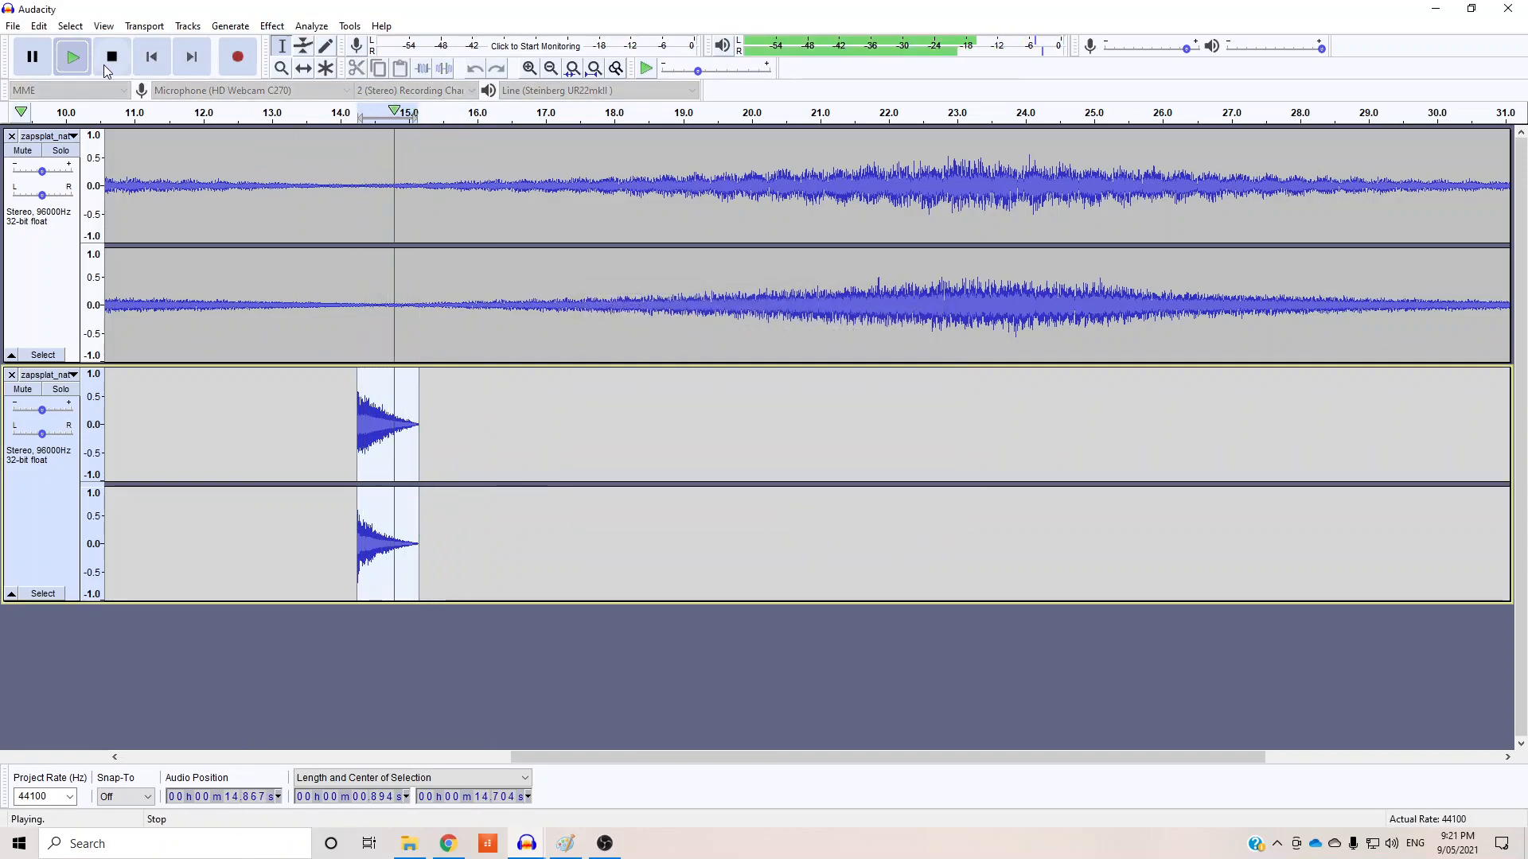
Step: Try a third Change Speed pass on the clip, play the result, and undo that pass
click(269, 27)
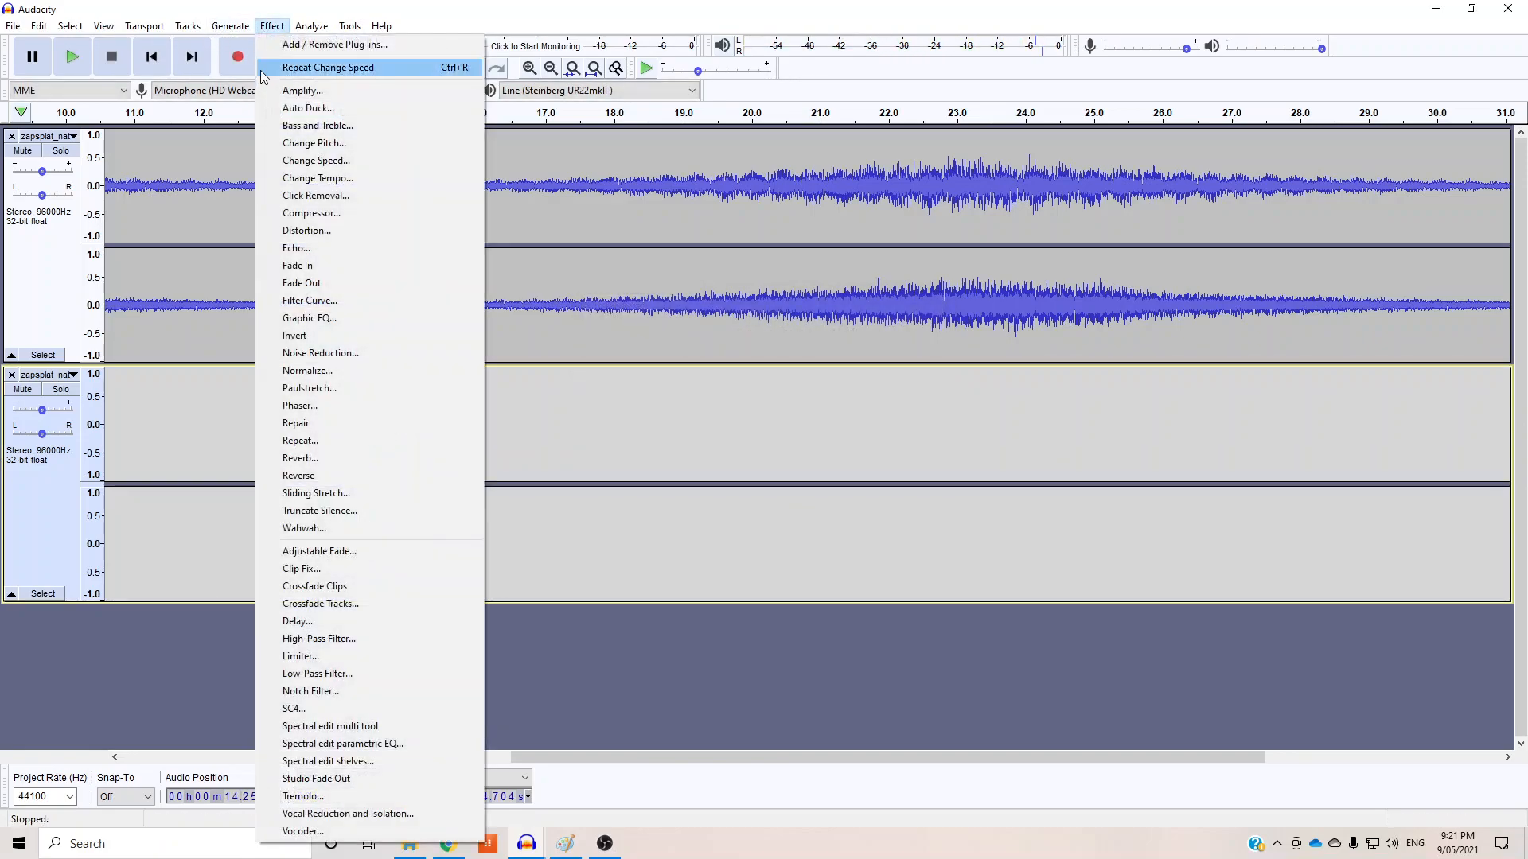
click(318, 157)
click(788, 507)
click(76, 57)
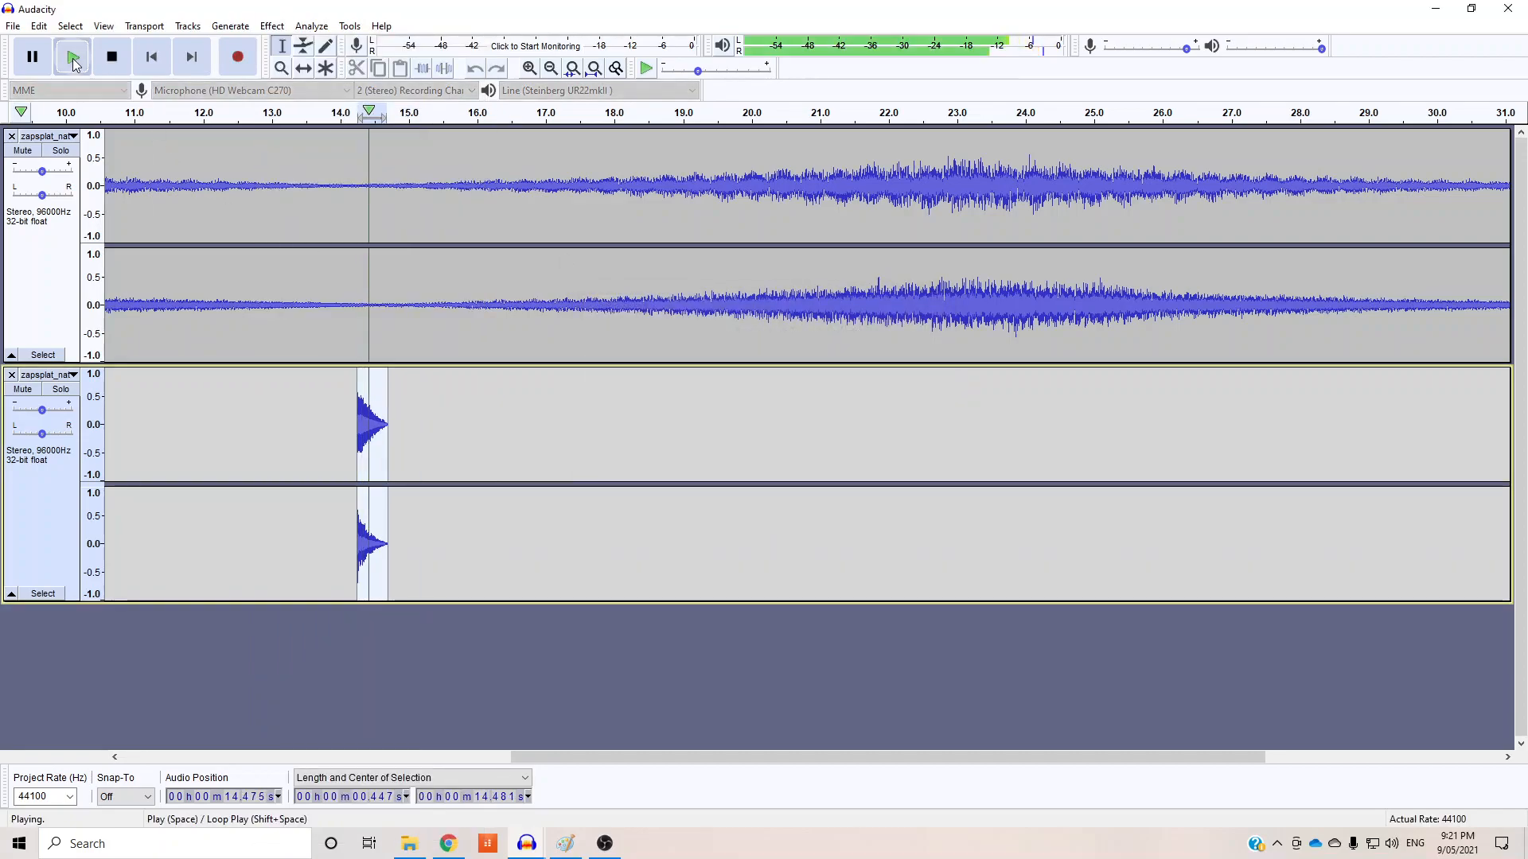
click(76, 57)
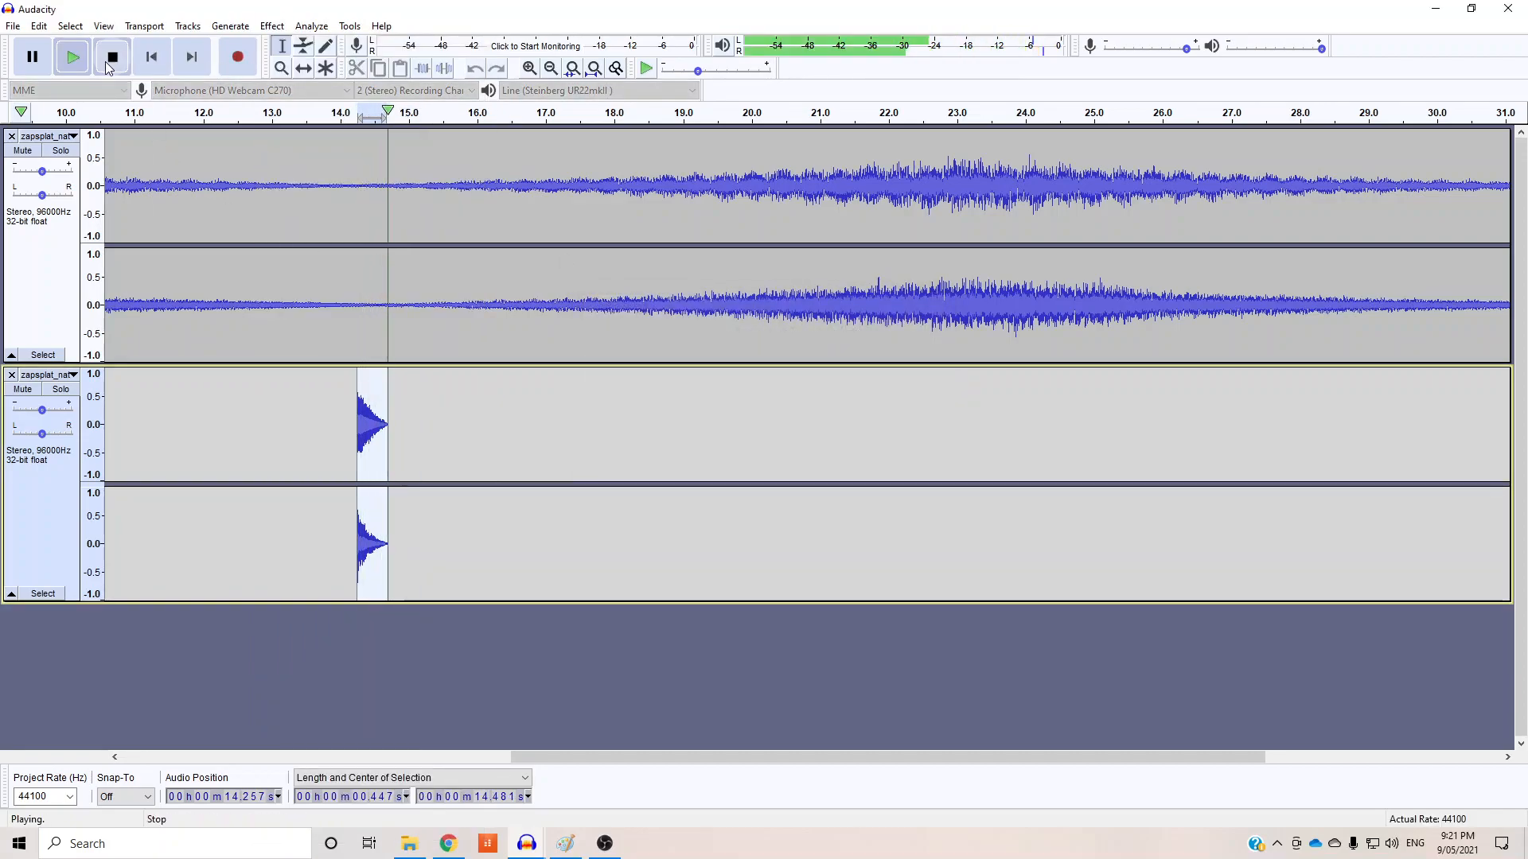
key(ctrl+z)
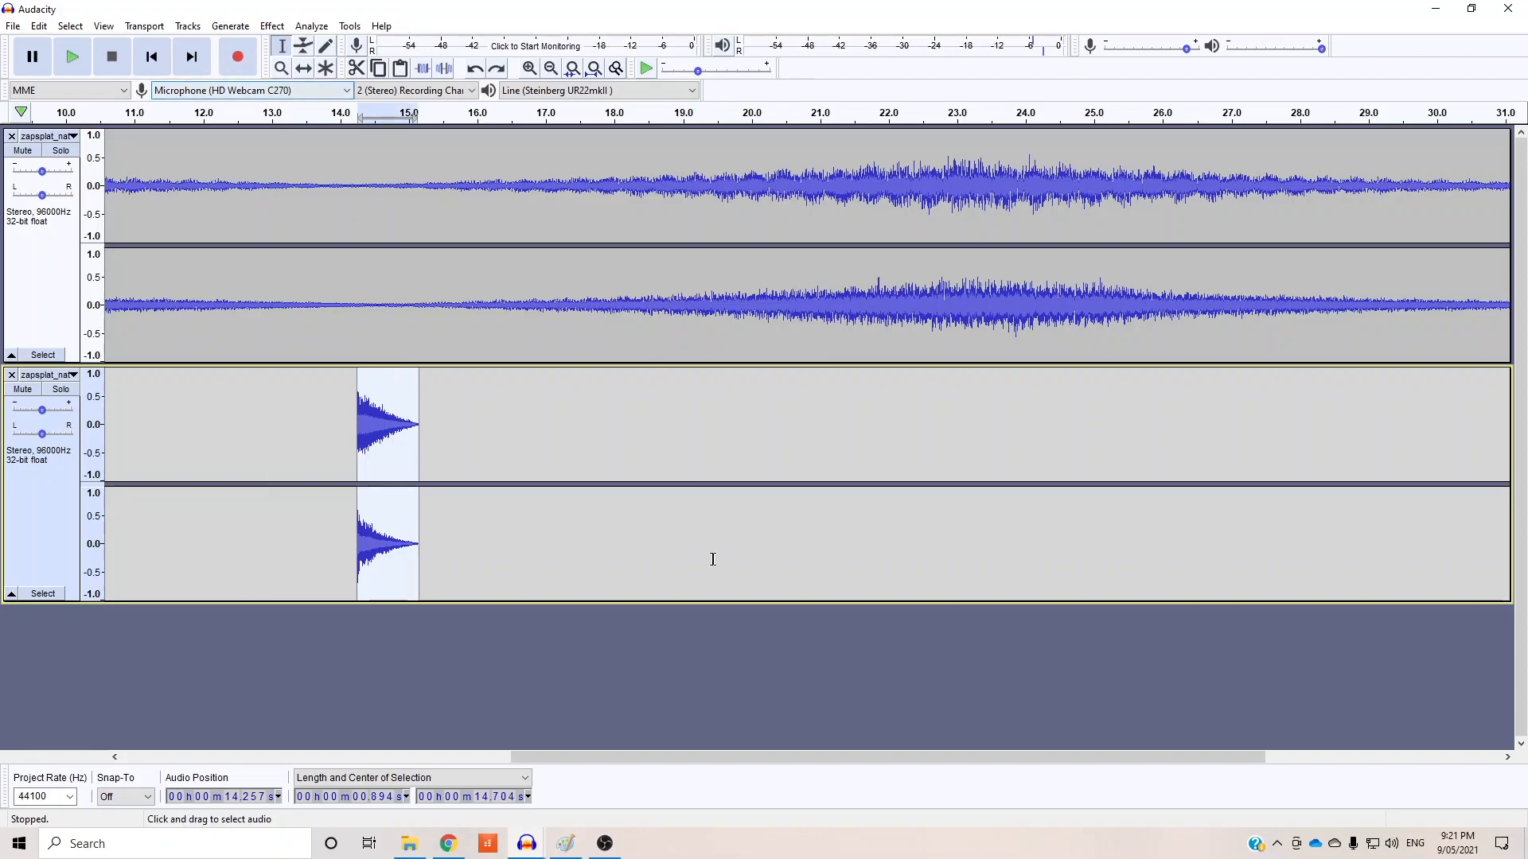
Step: Add 16 repeats of the sped-up clip on the second track and select the whole row of repeated clips
click(481, 422)
drag(420, 439, 369, 452)
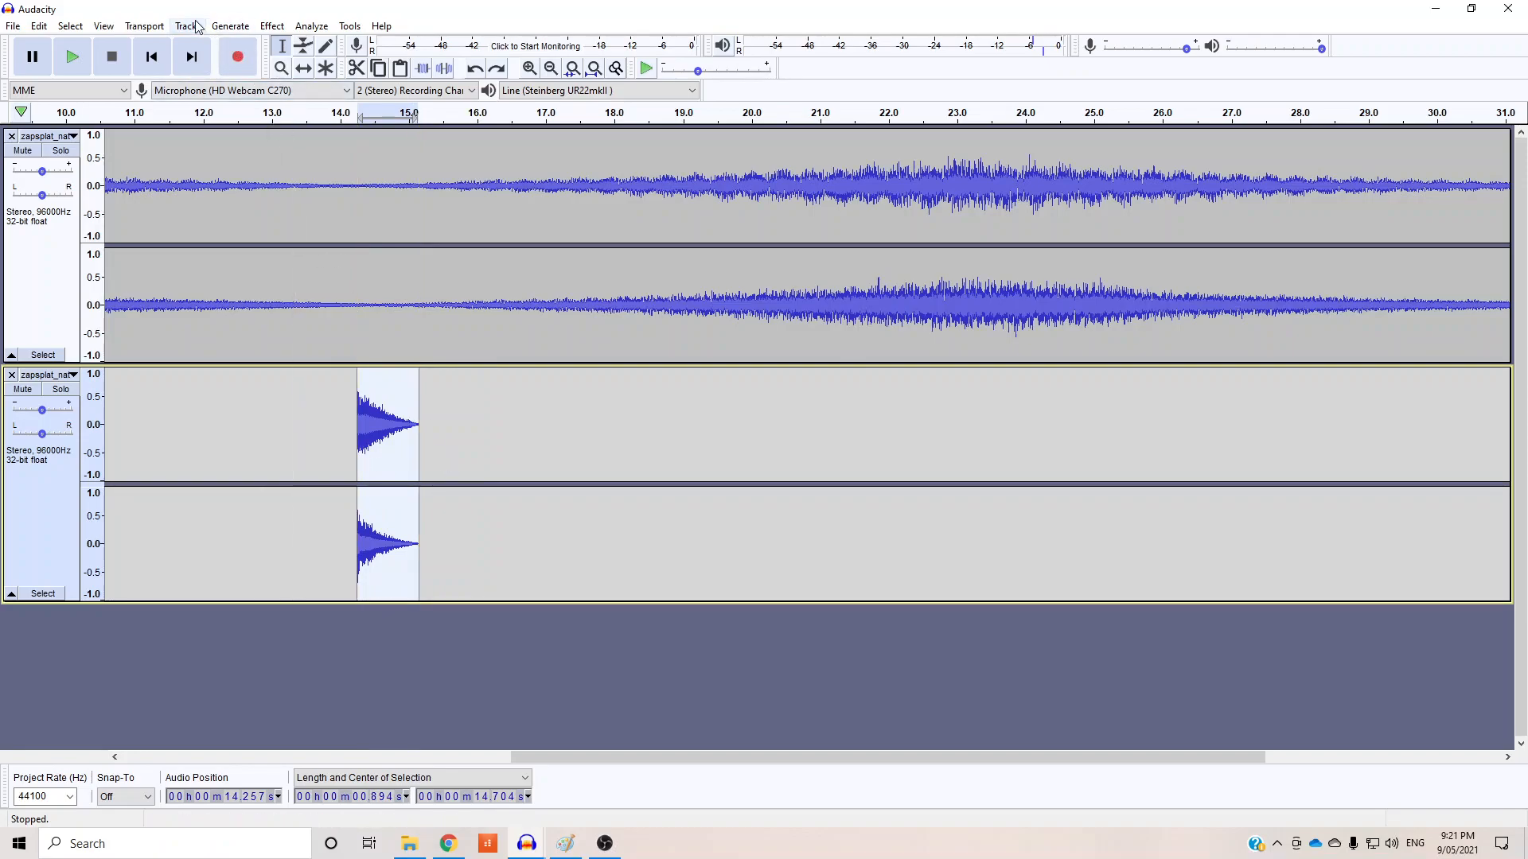
click(265, 32)
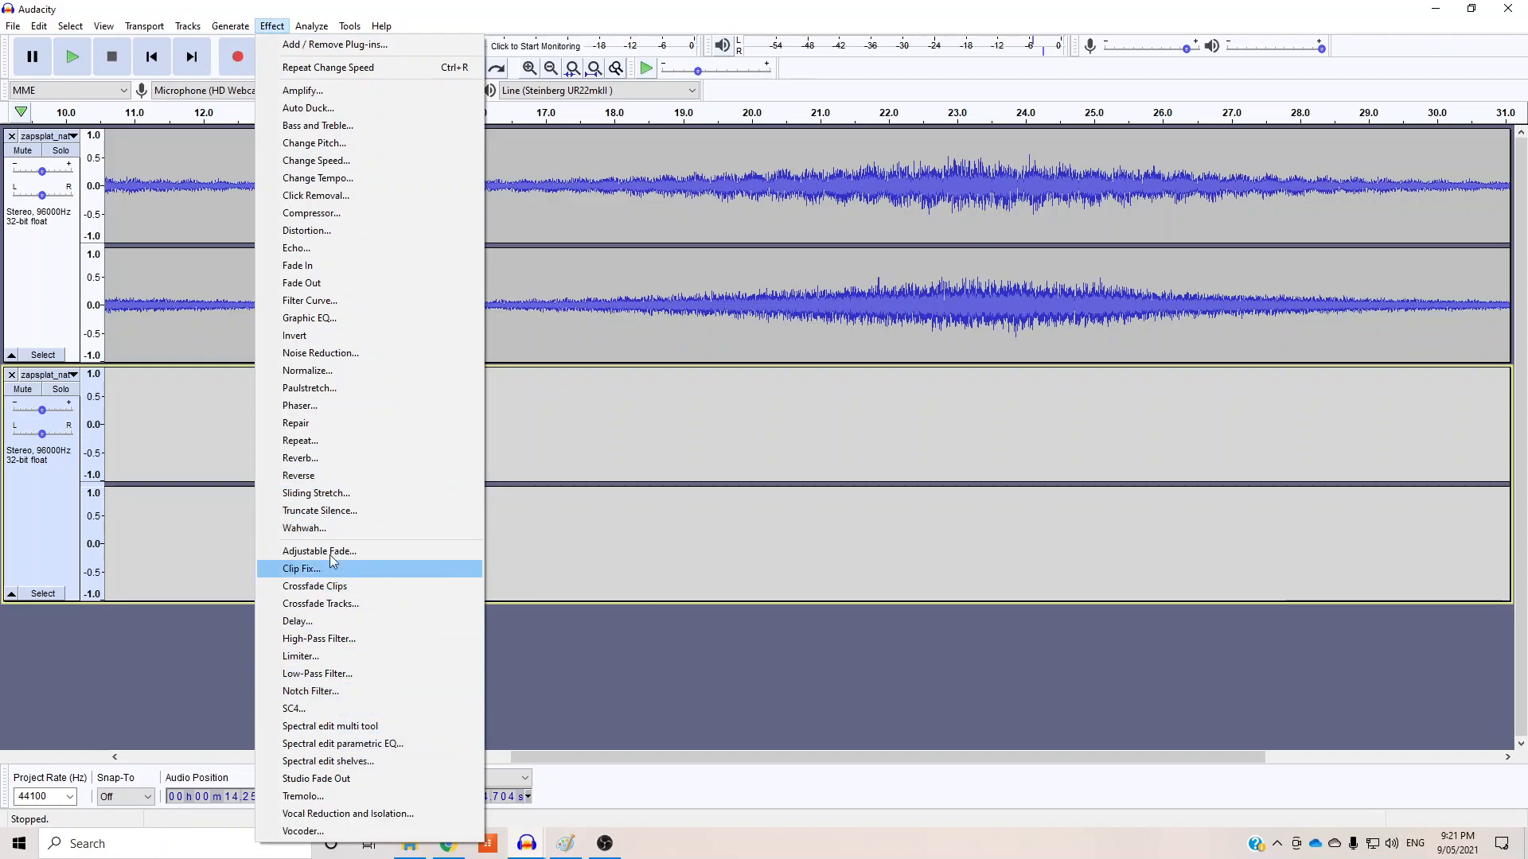
click(327, 441)
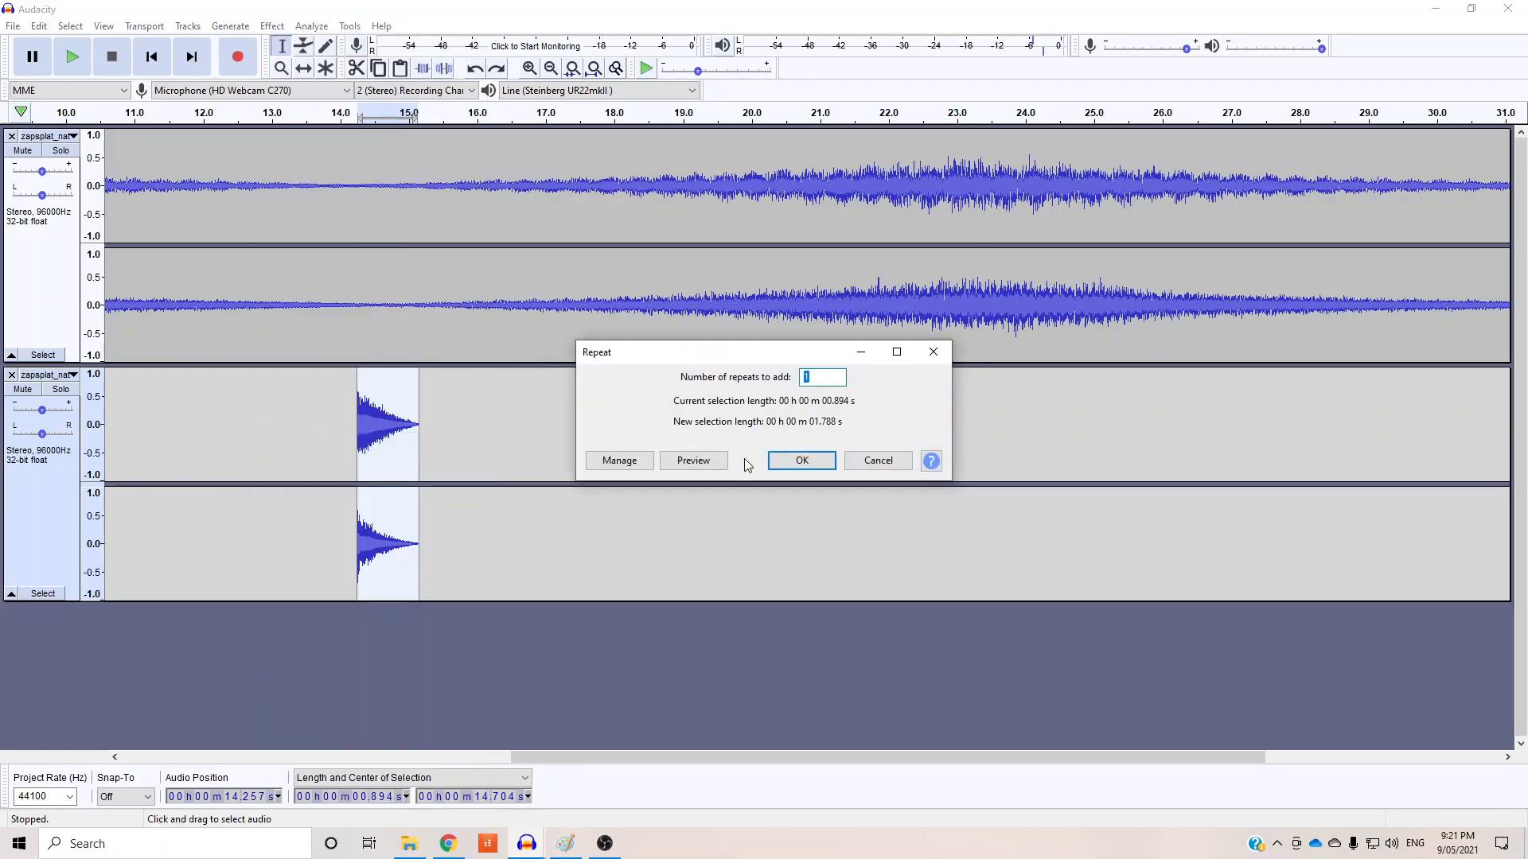
key(Return)
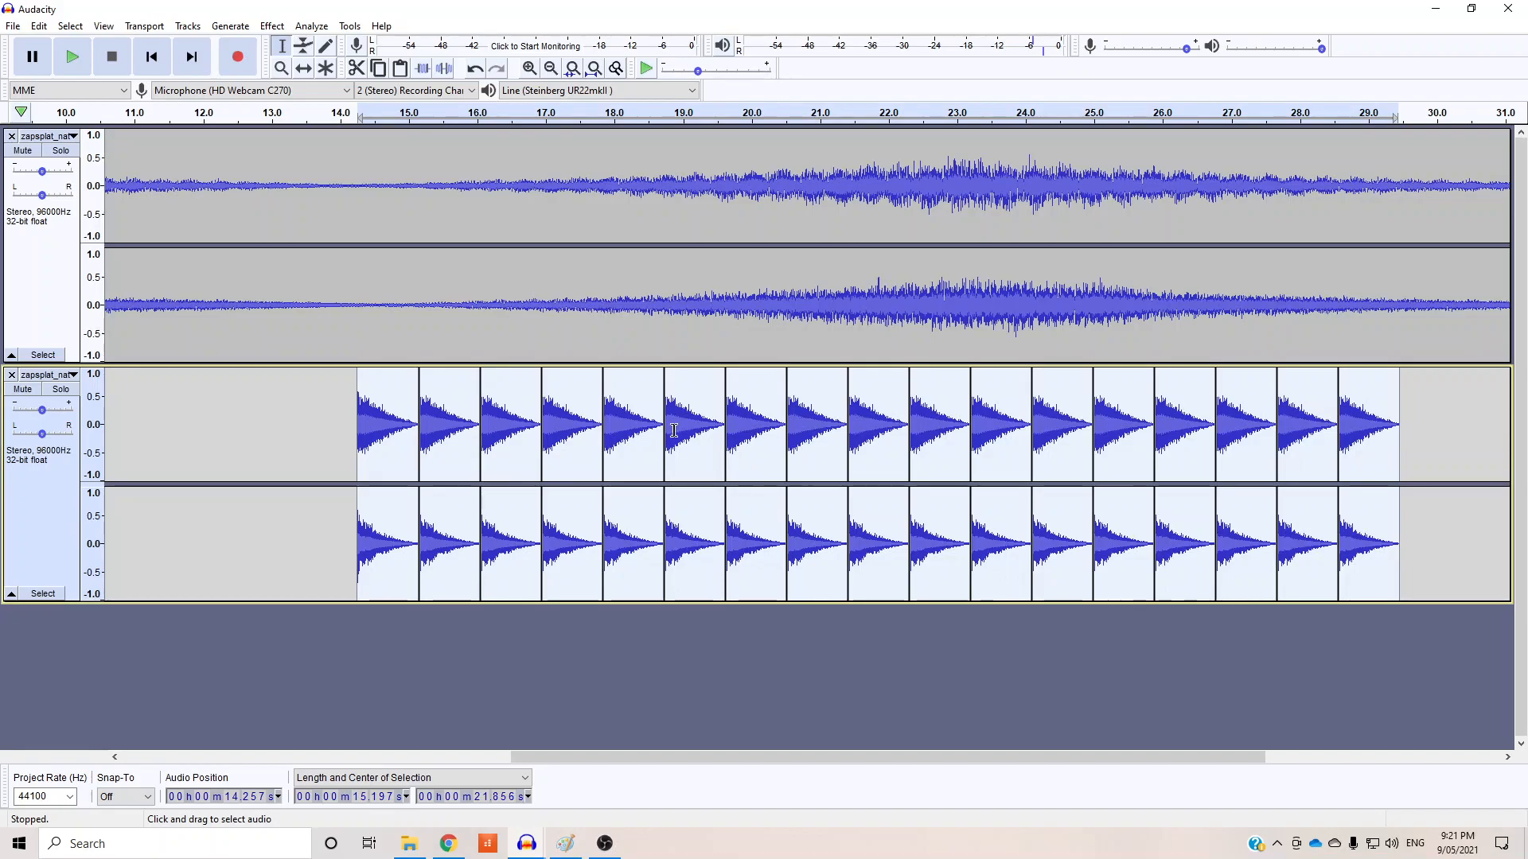
click(1030, 666)
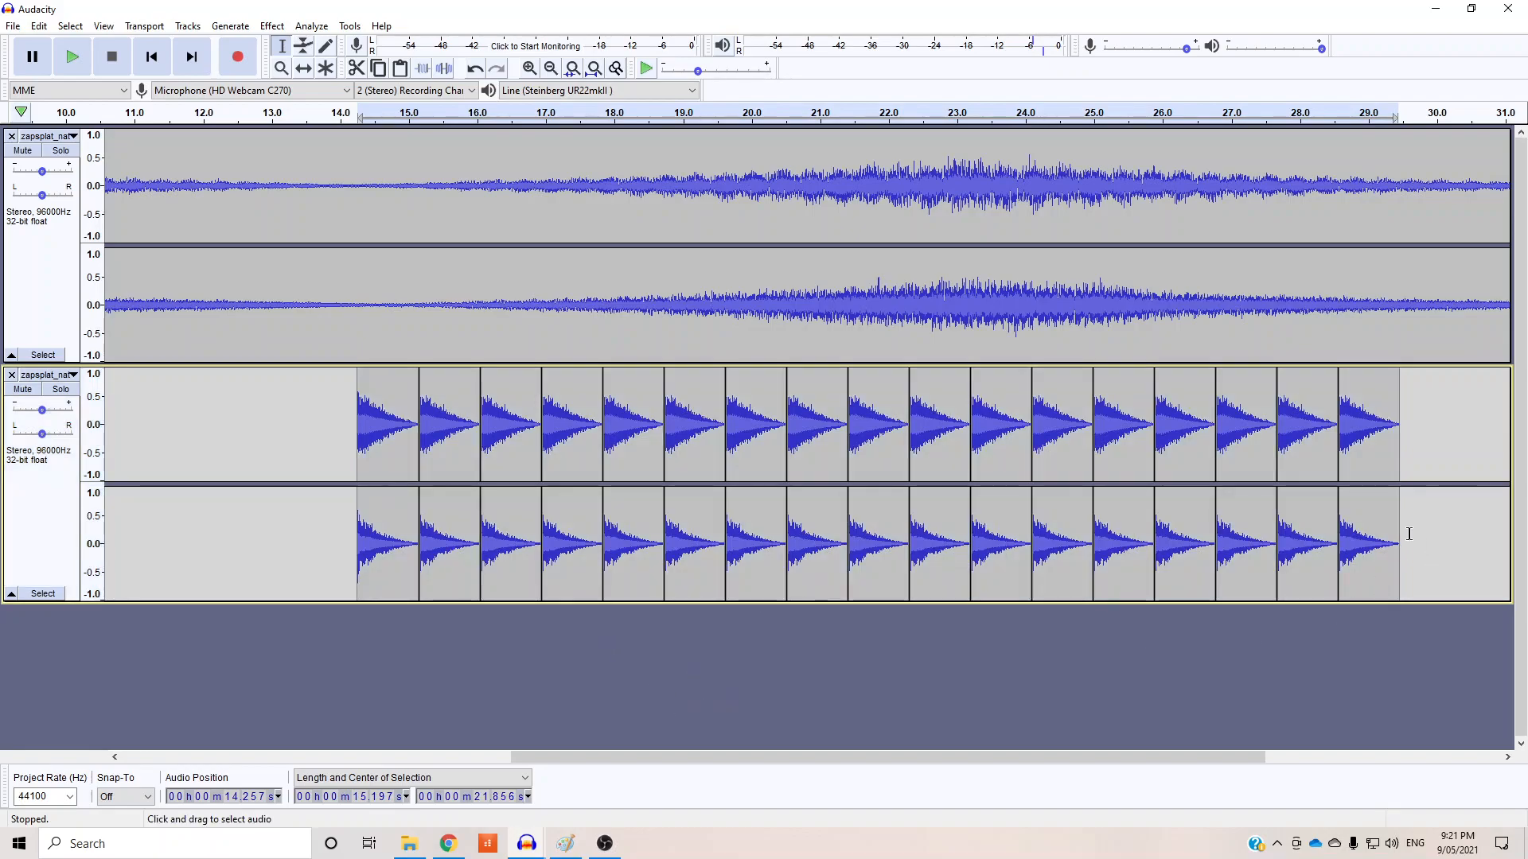
drag(1404, 538, 354, 557)
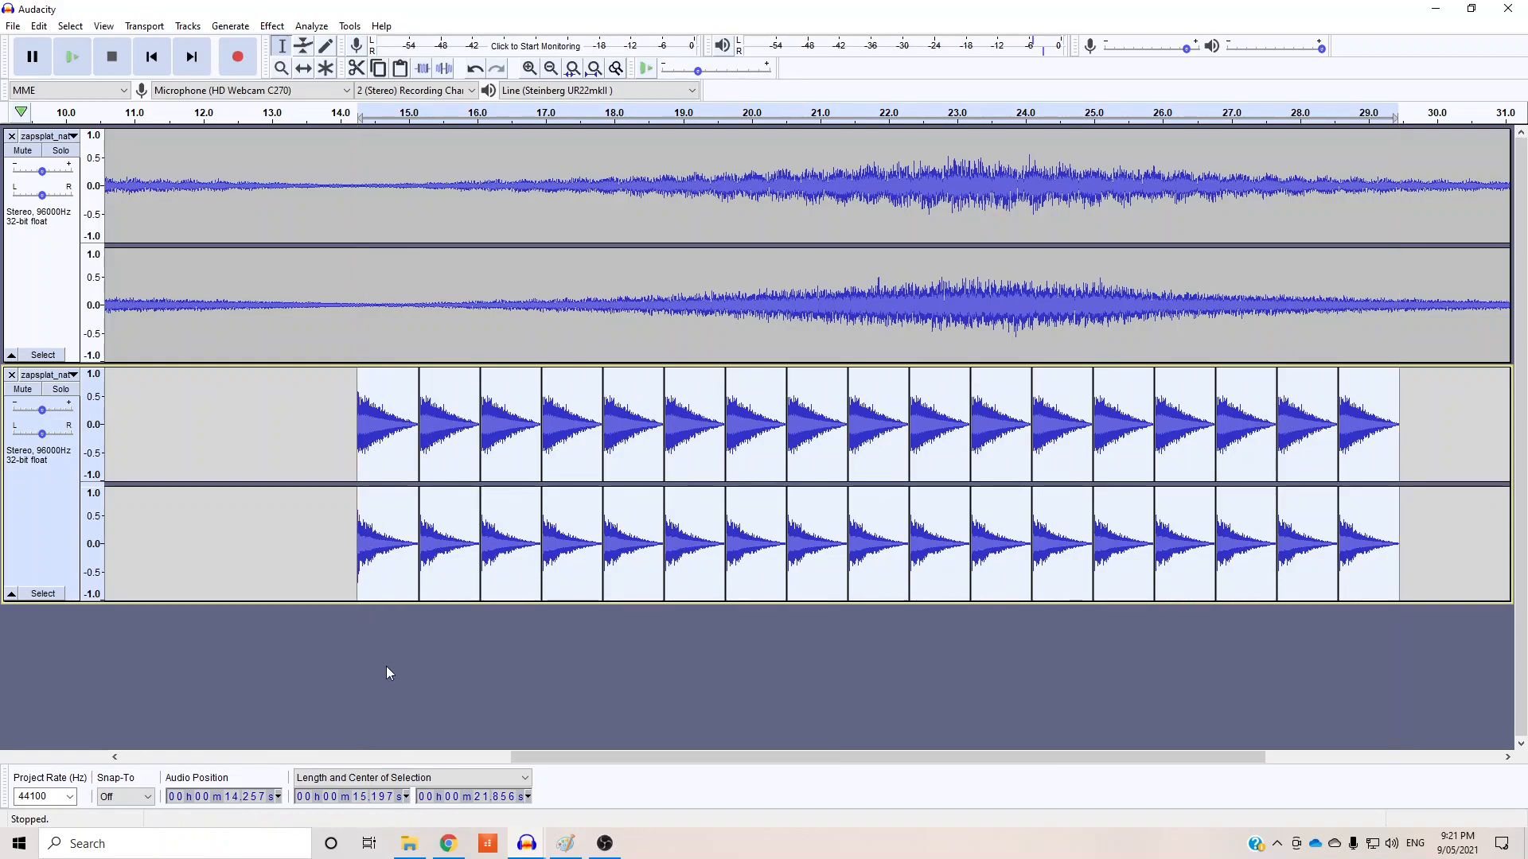
Step: Copy the row of repeated clips onto a new third track, aligned with the start of the second track's clips
key(ctrl+c)
click(396, 666)
key(ctrl+v)
scroll(593, 618, down, 3)
key(F5)
drag(398, 532, 1365, 547)
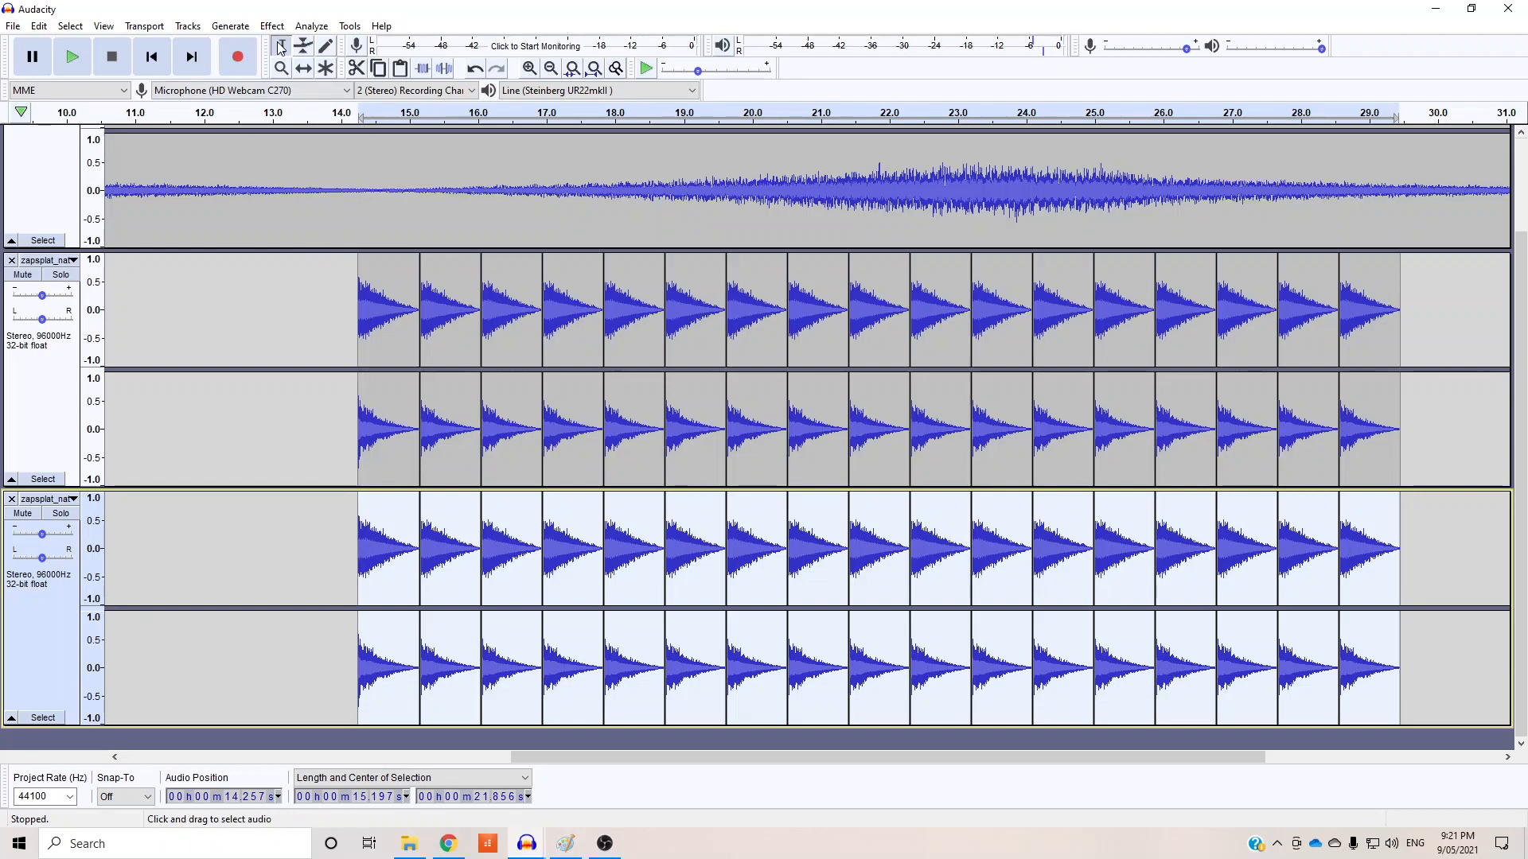
Step: Apply Change Pitch of 3 semitones to all the clips on the third track and play the layered result
click(1404, 573)
drag(1398, 648, 358, 594)
click(271, 26)
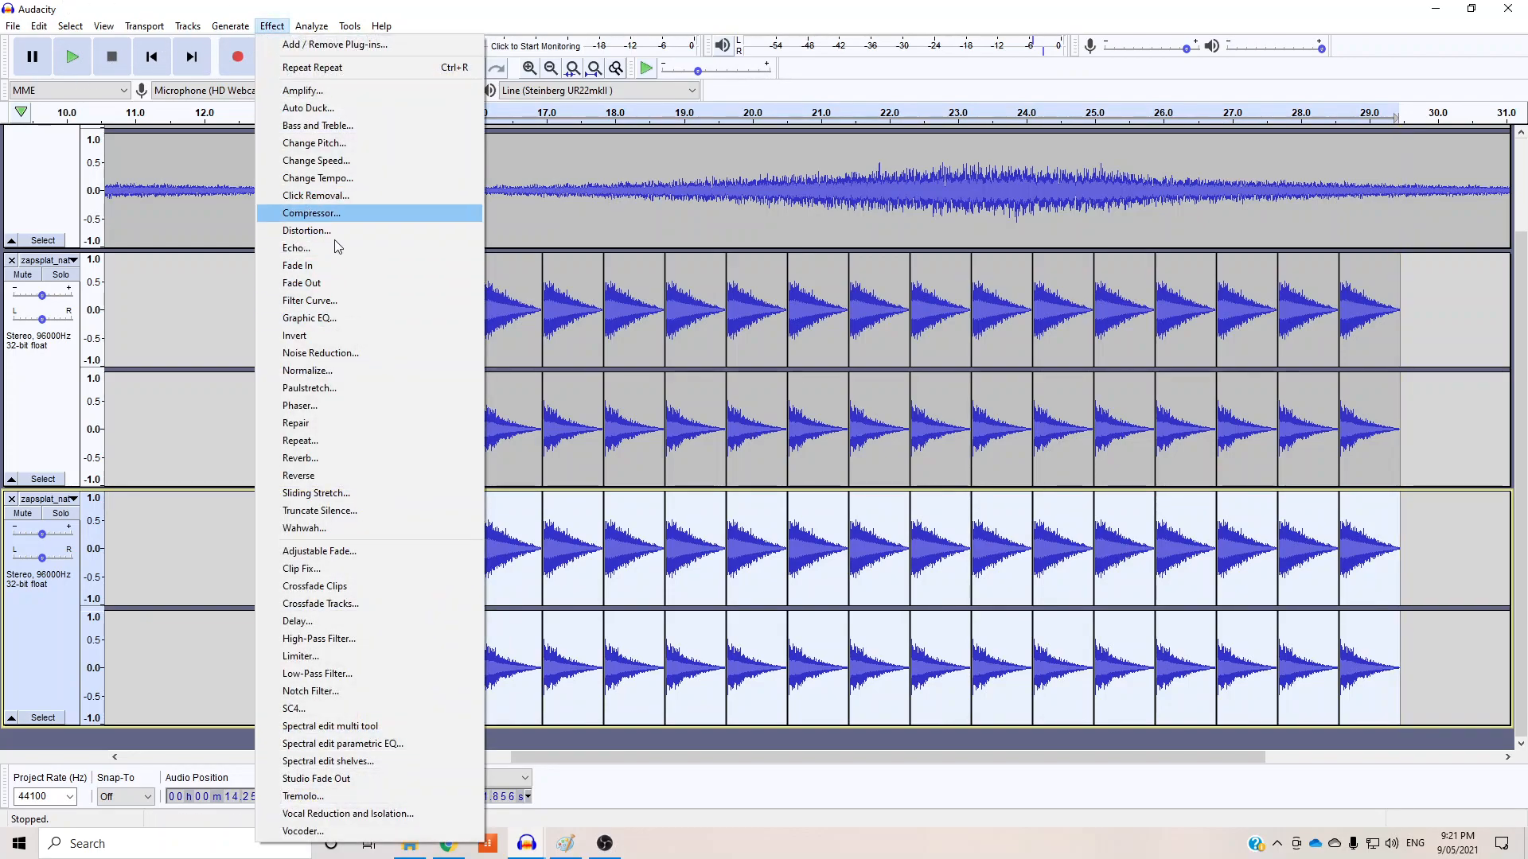
click(314, 143)
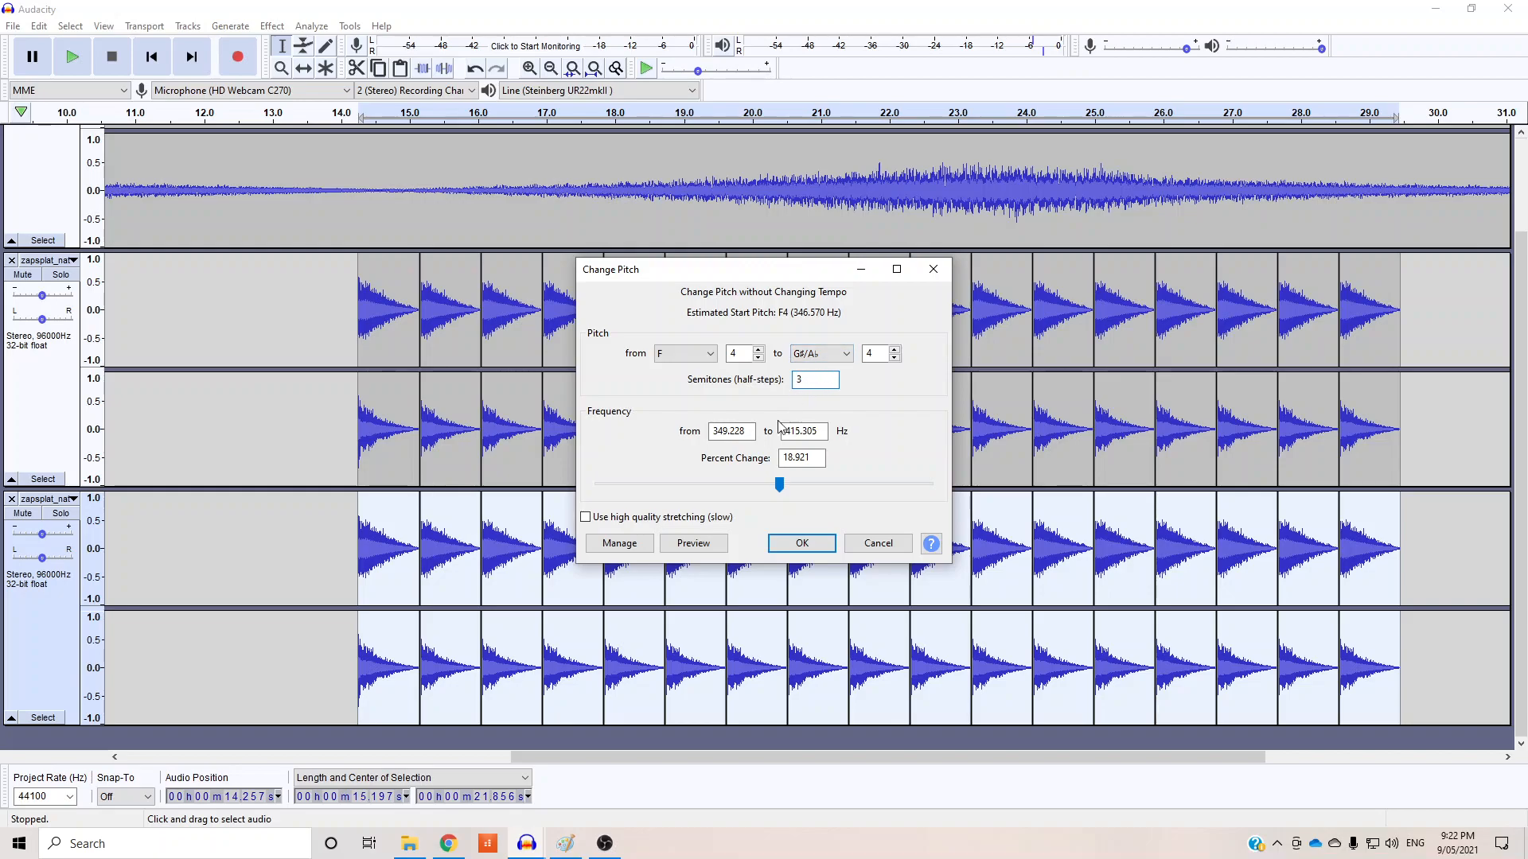
click(802, 544)
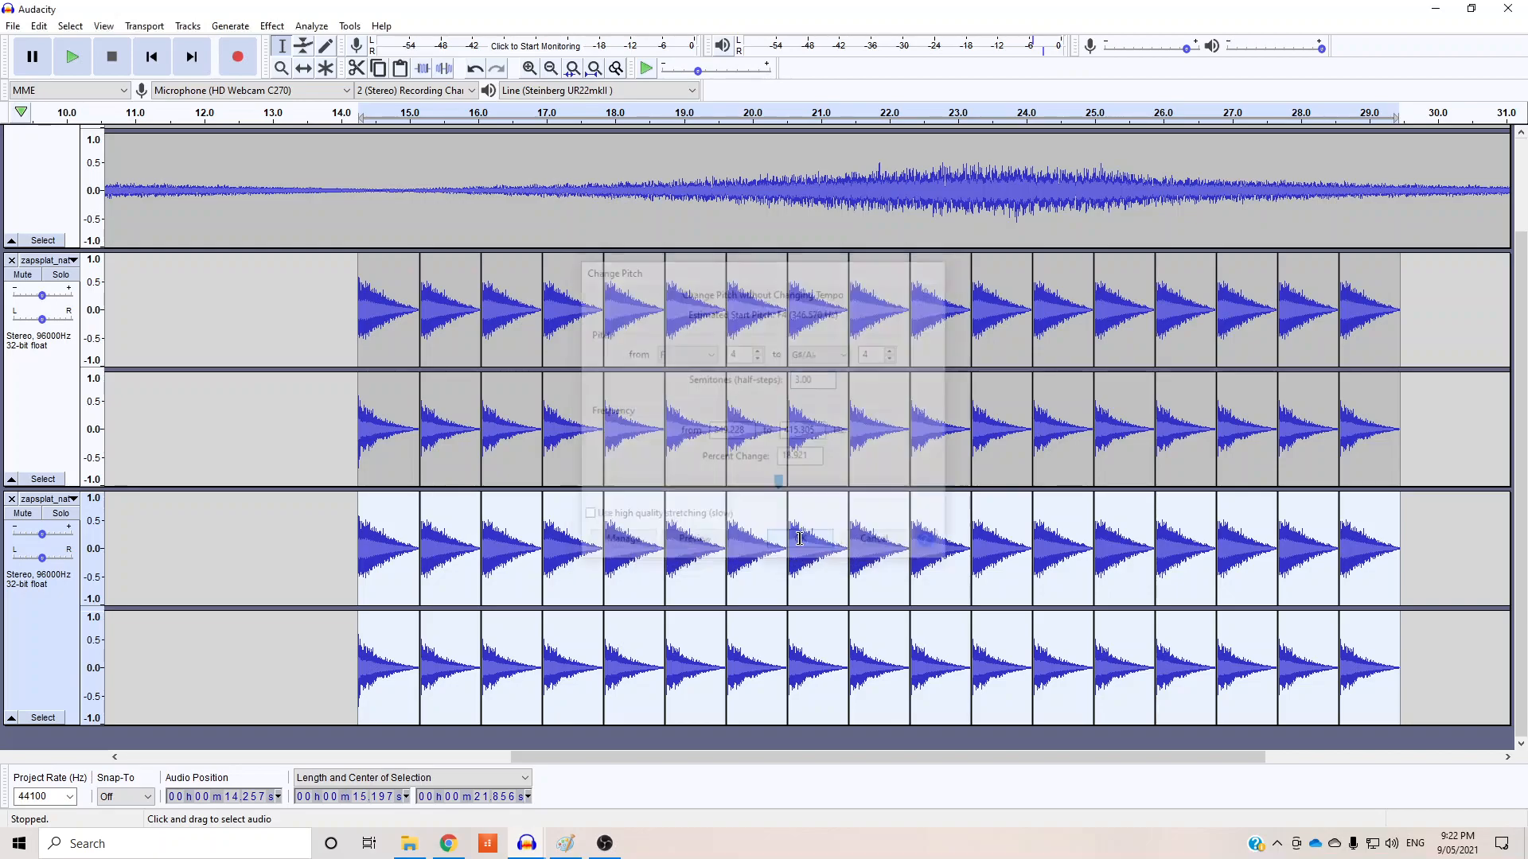
click(313, 419)
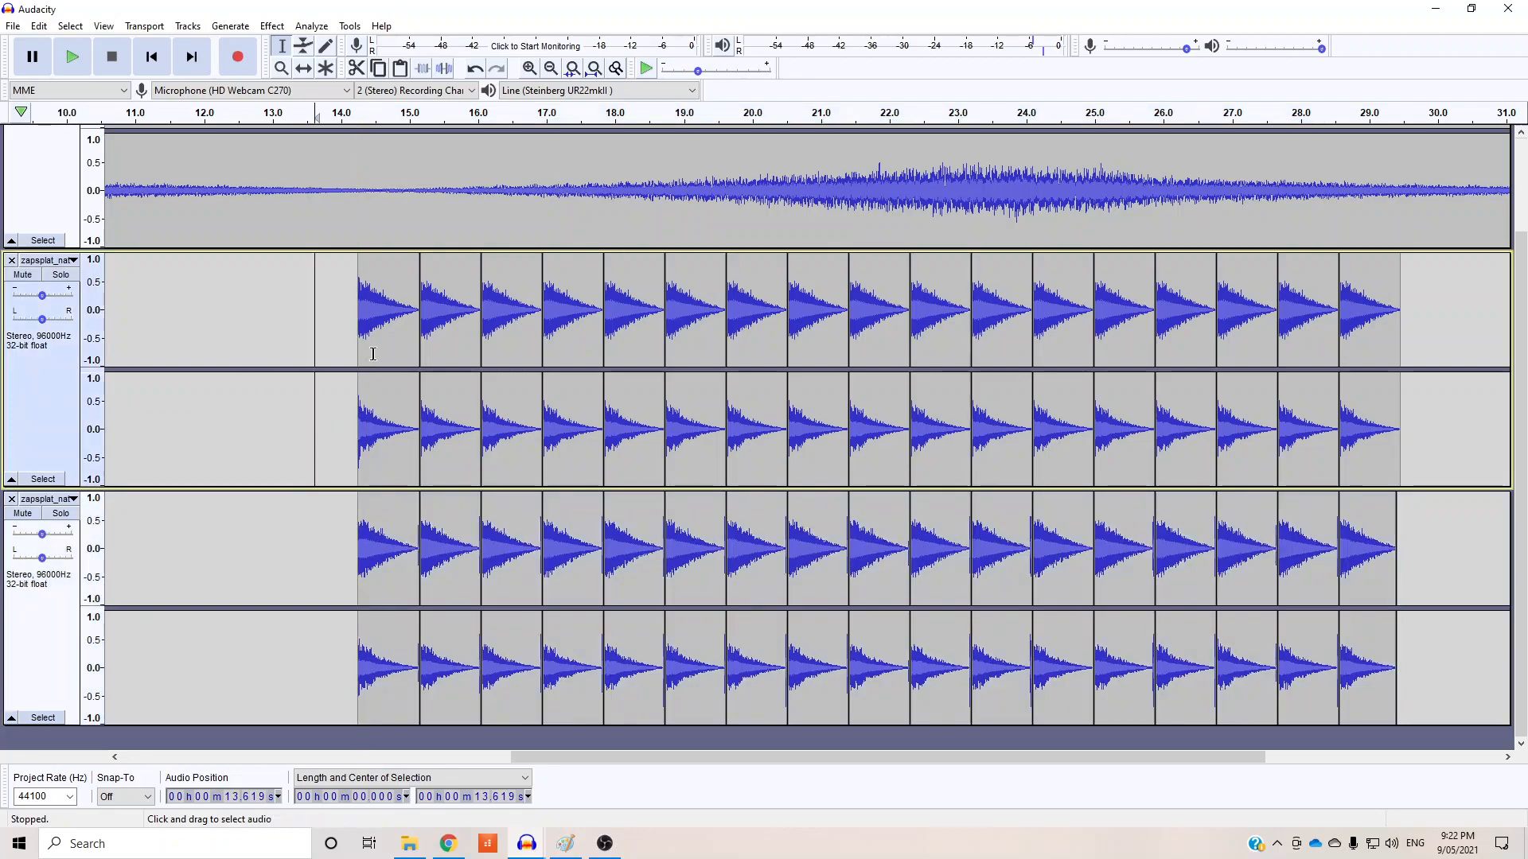
click(72, 57)
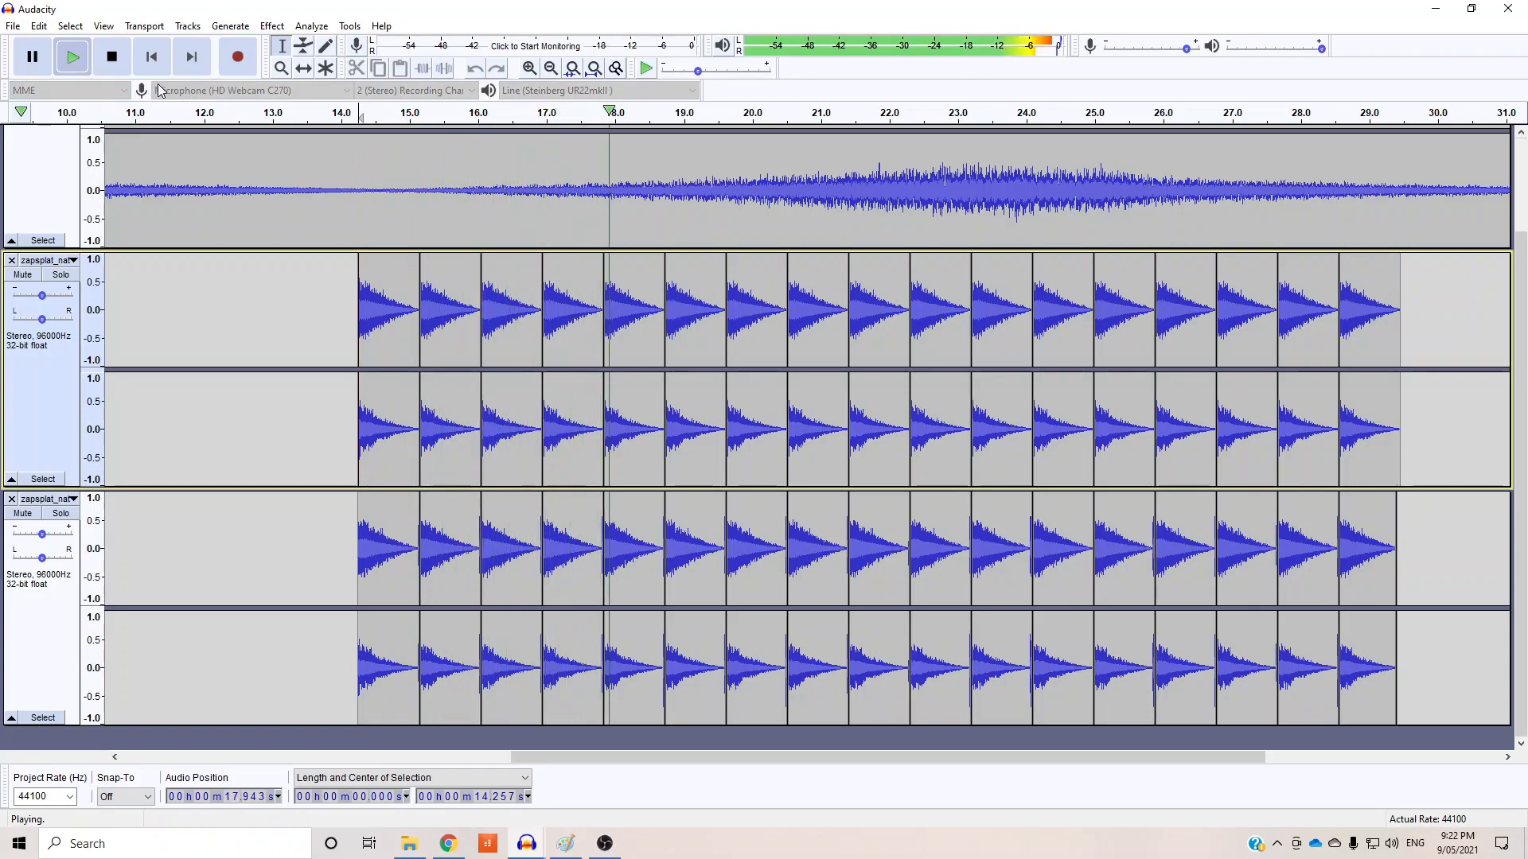
click(112, 57)
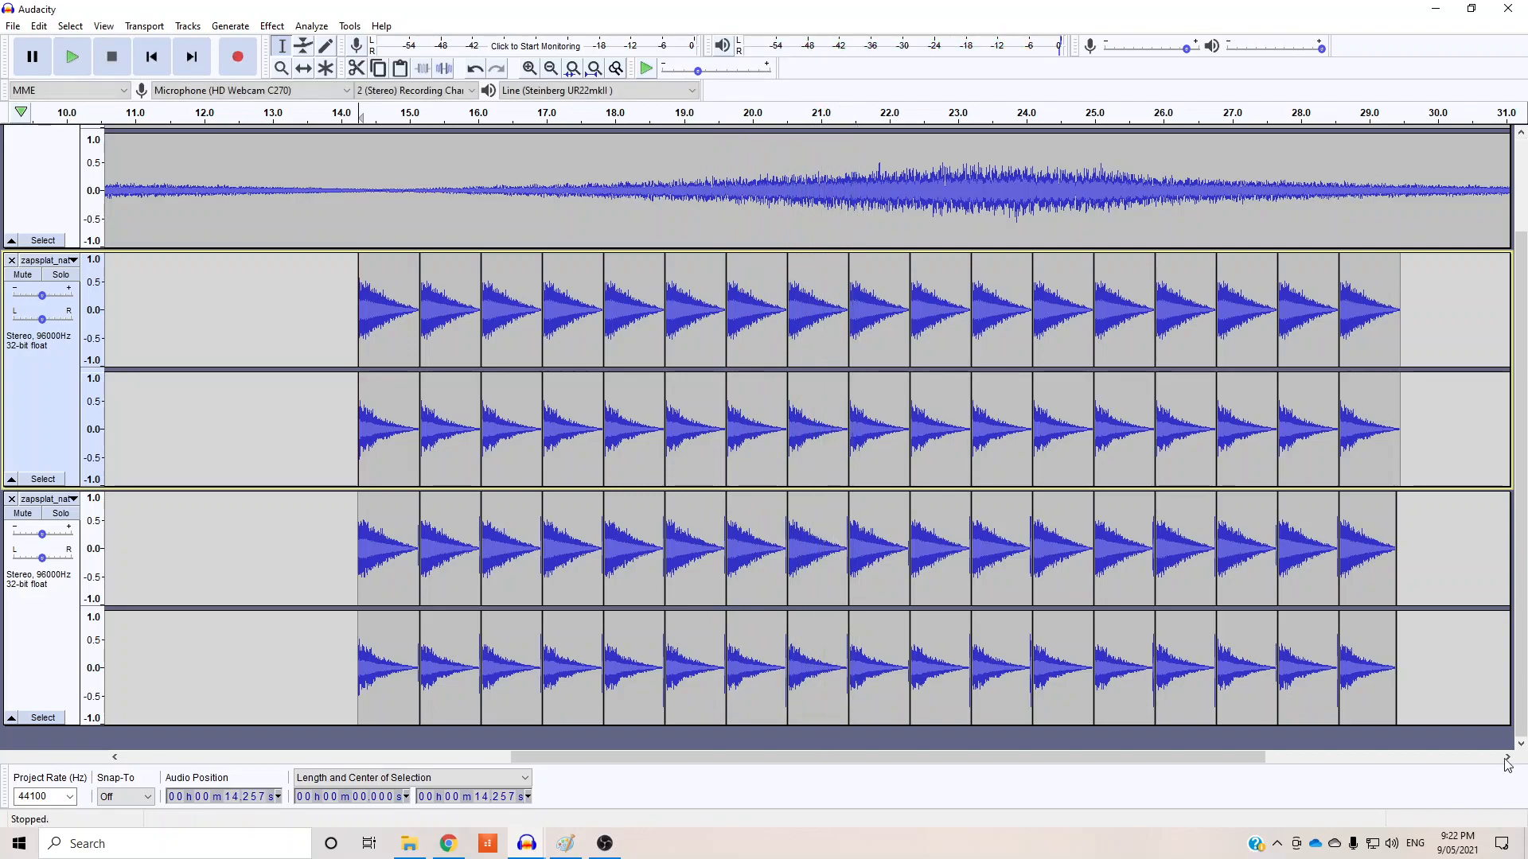
Step: Slow the third track's clips with Change Tempo to a total length of about 18.92 seconds and play the result
click(1463, 666)
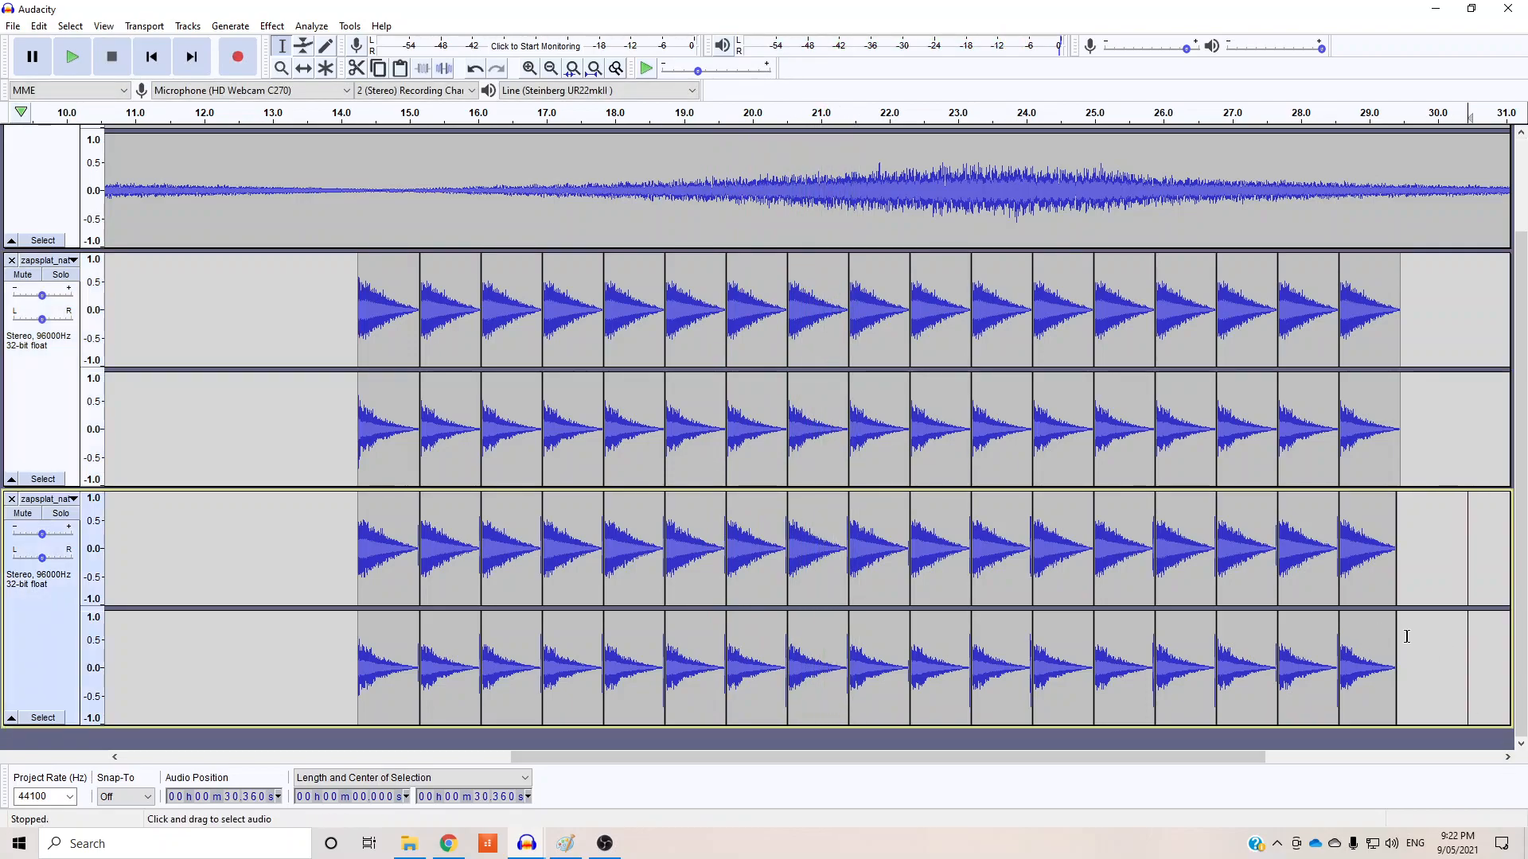
drag(358, 511, 1398, 561)
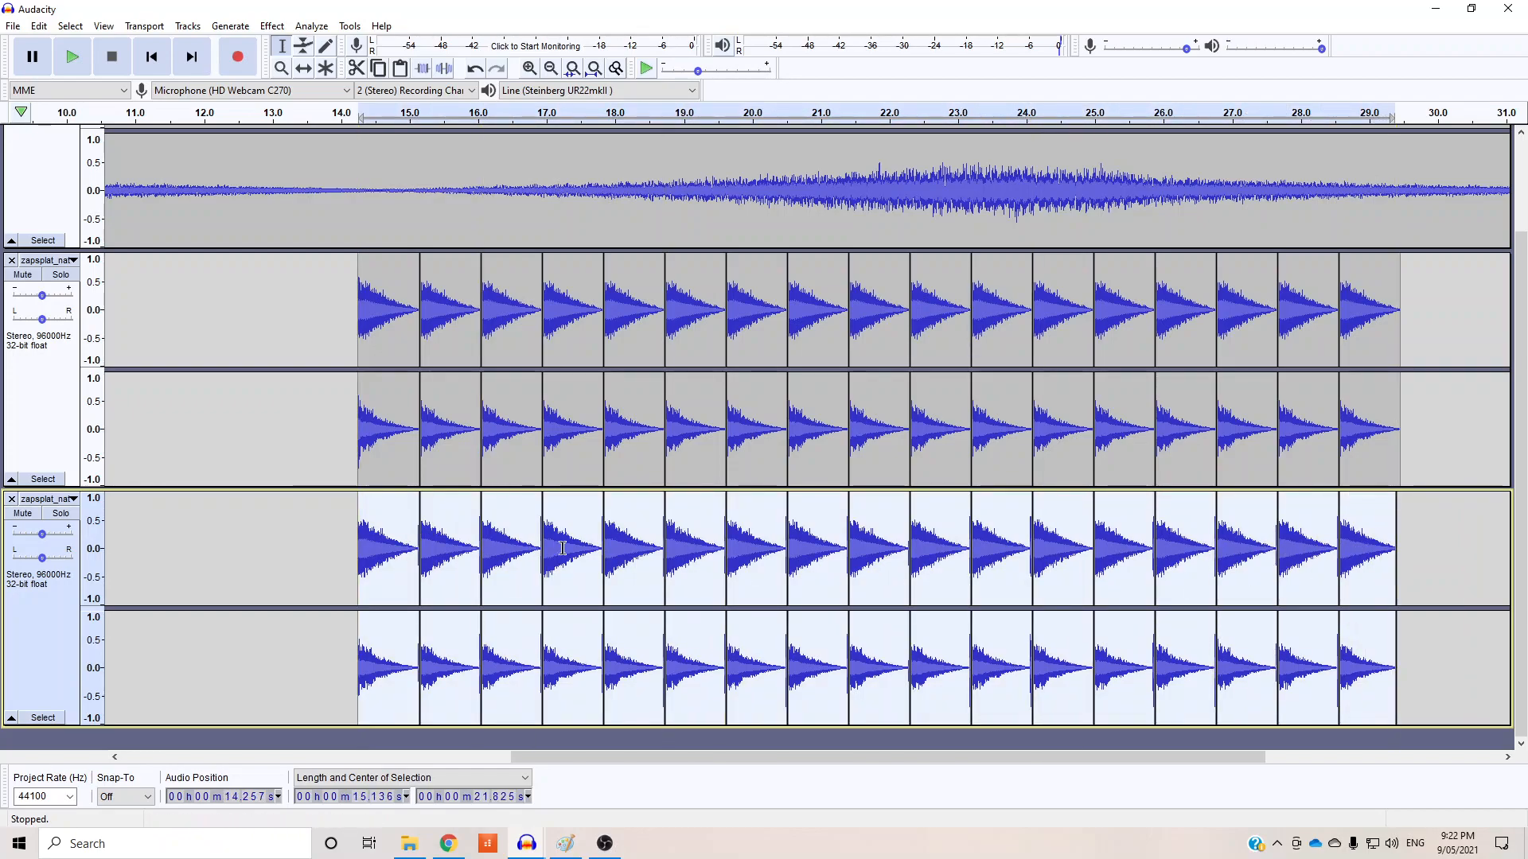
click(272, 27)
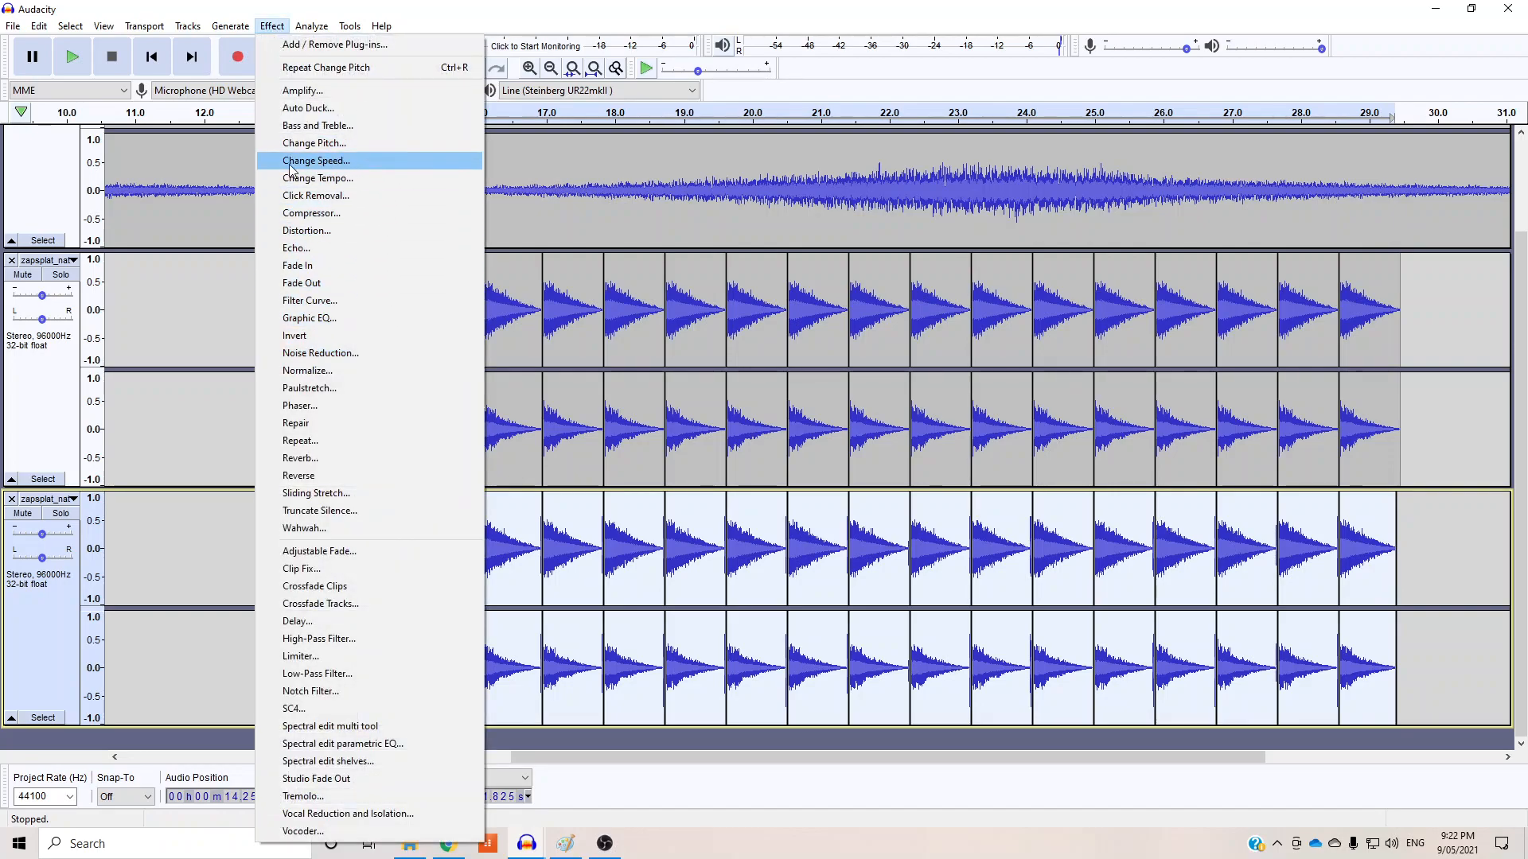
click(330, 183)
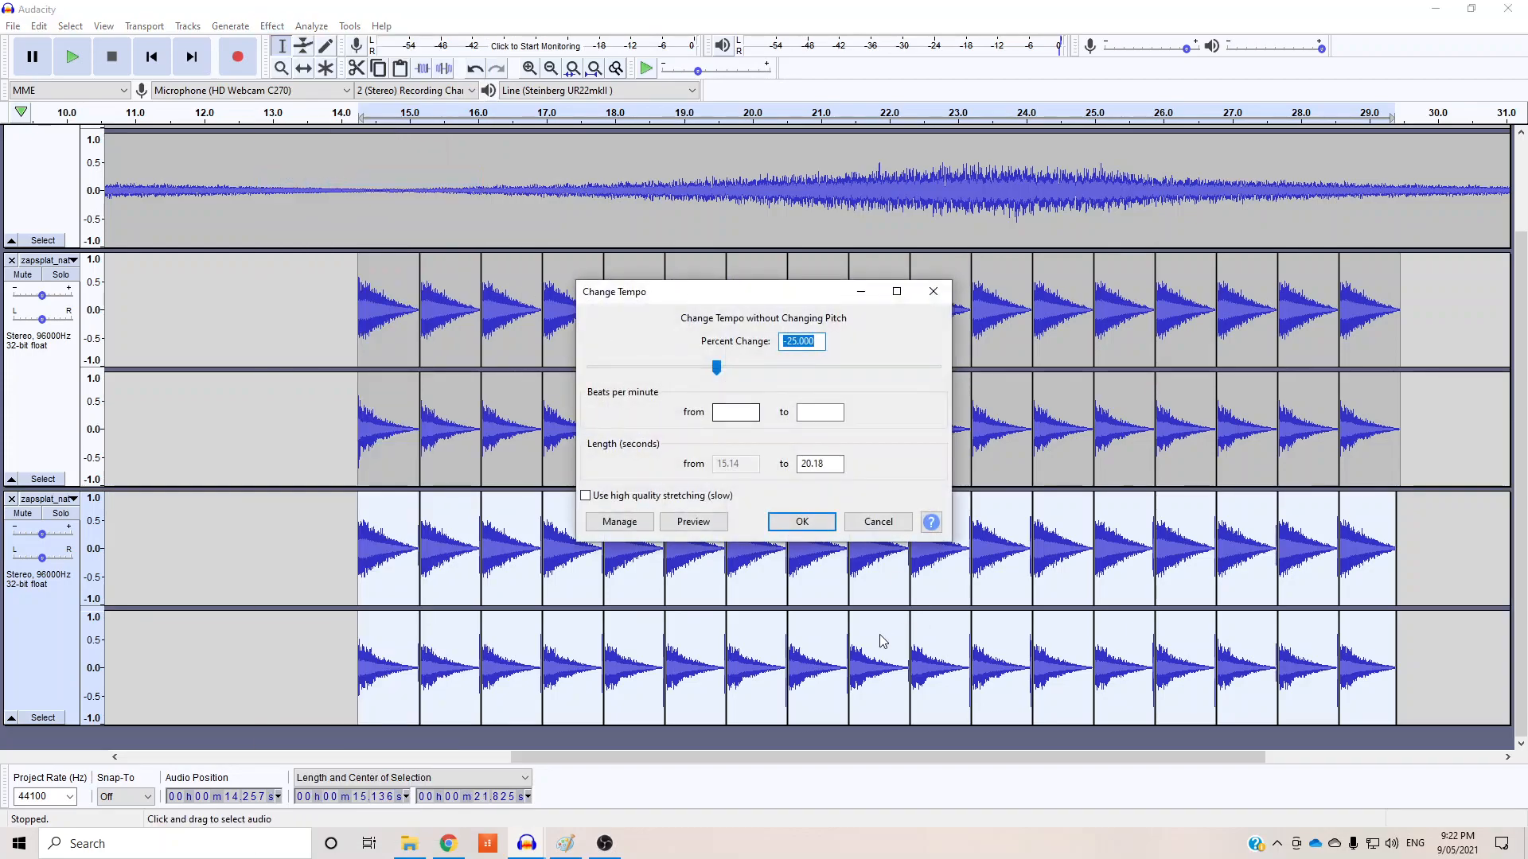
drag(719, 369, 724, 366)
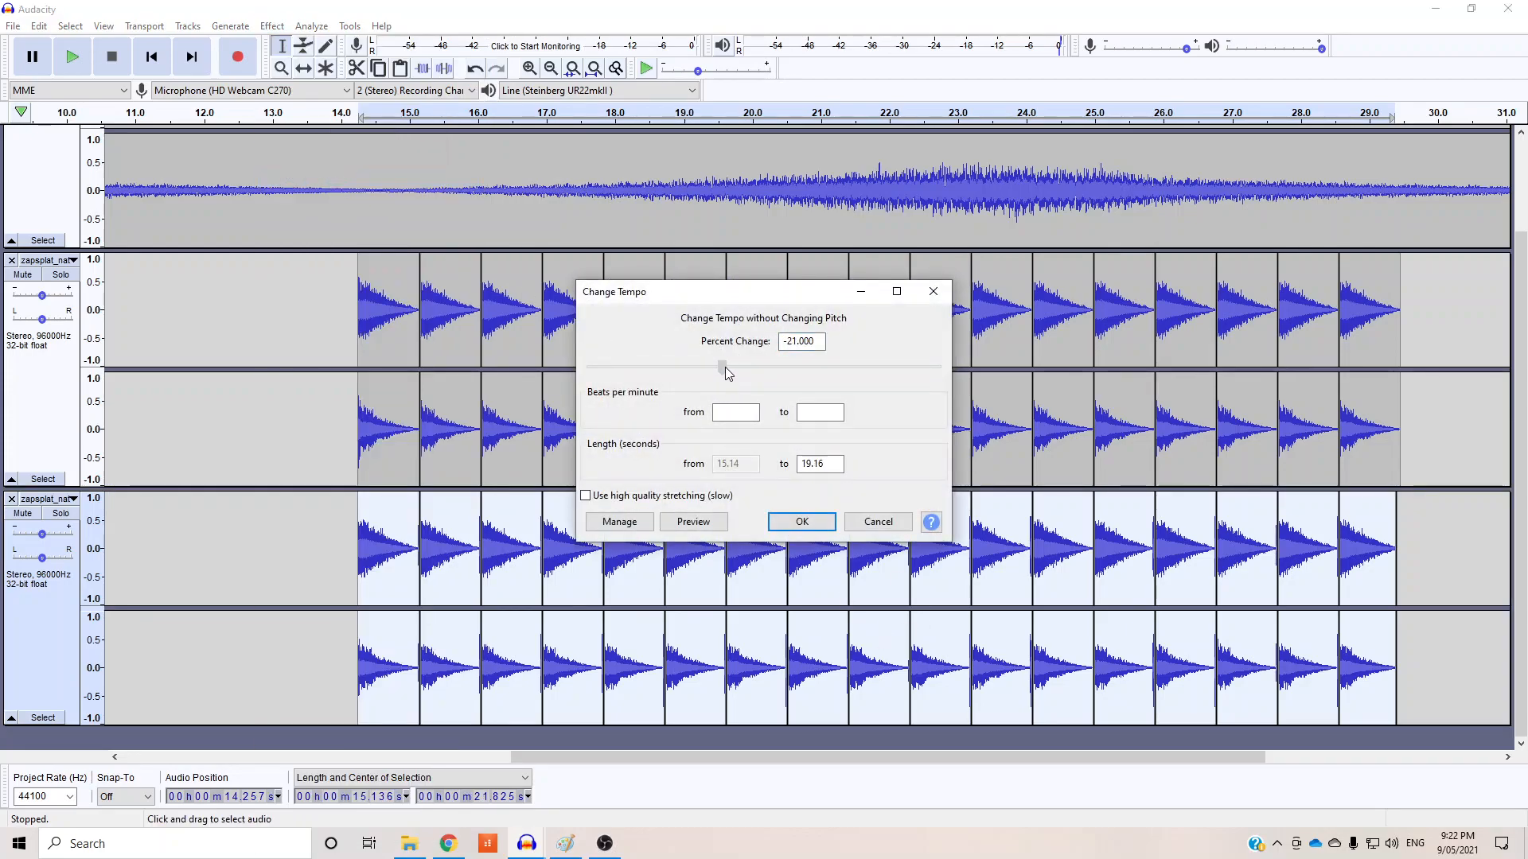
click(802, 524)
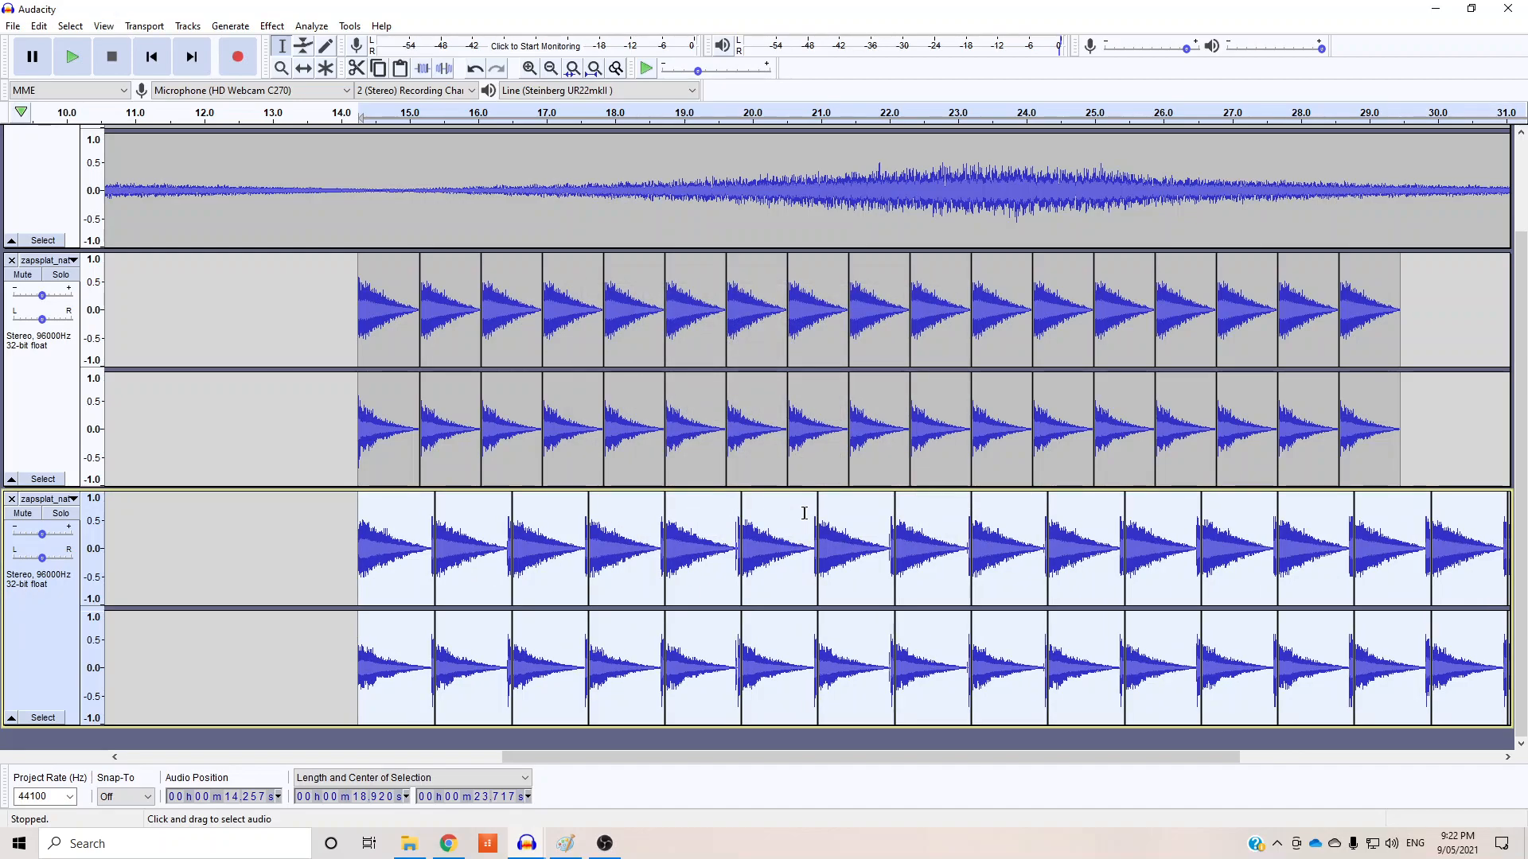
click(359, 391)
click(72, 57)
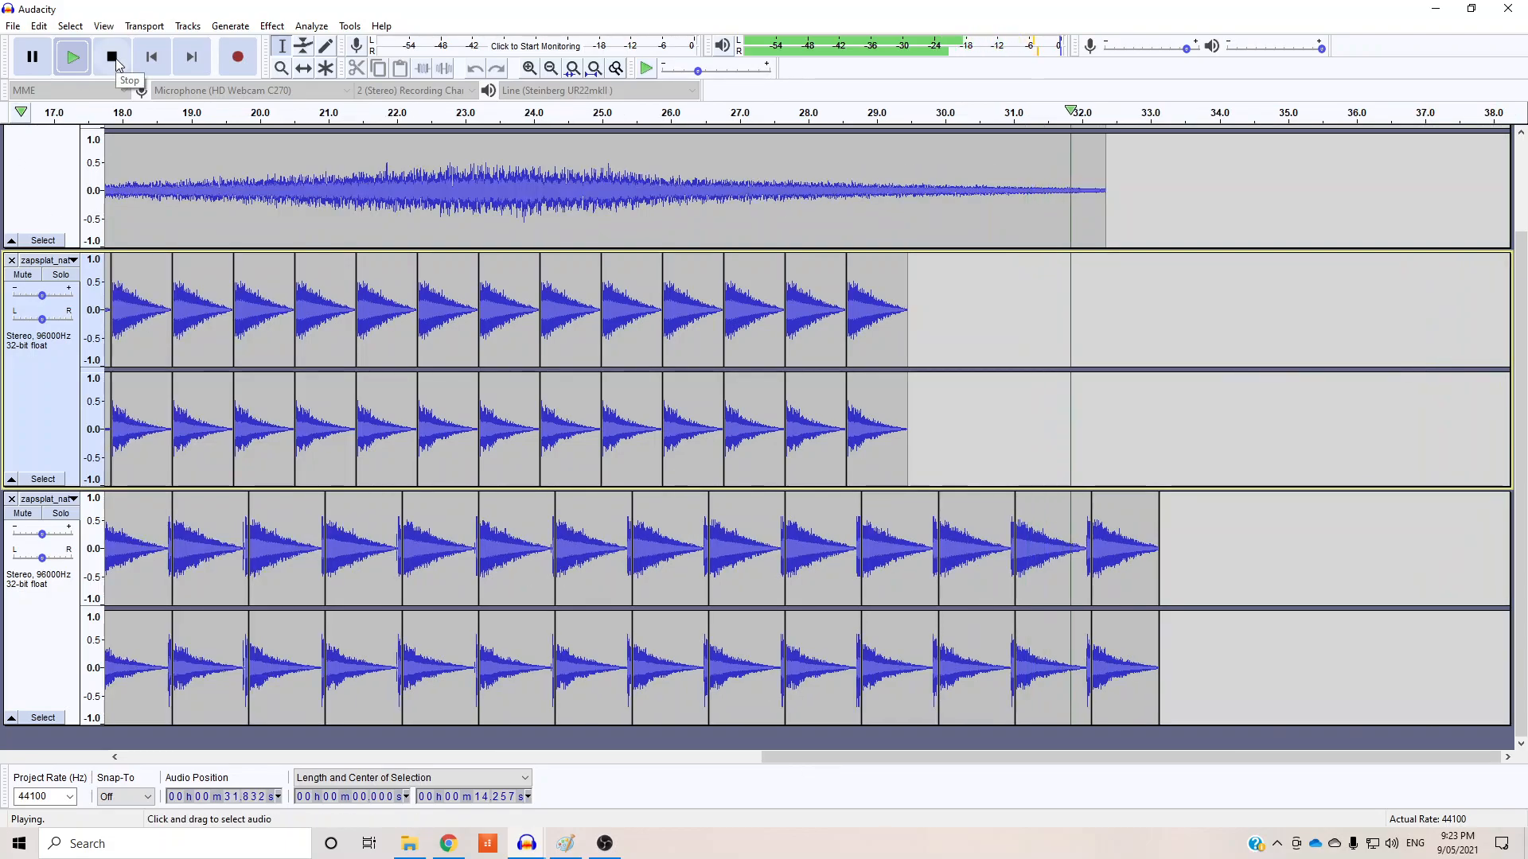
click(112, 62)
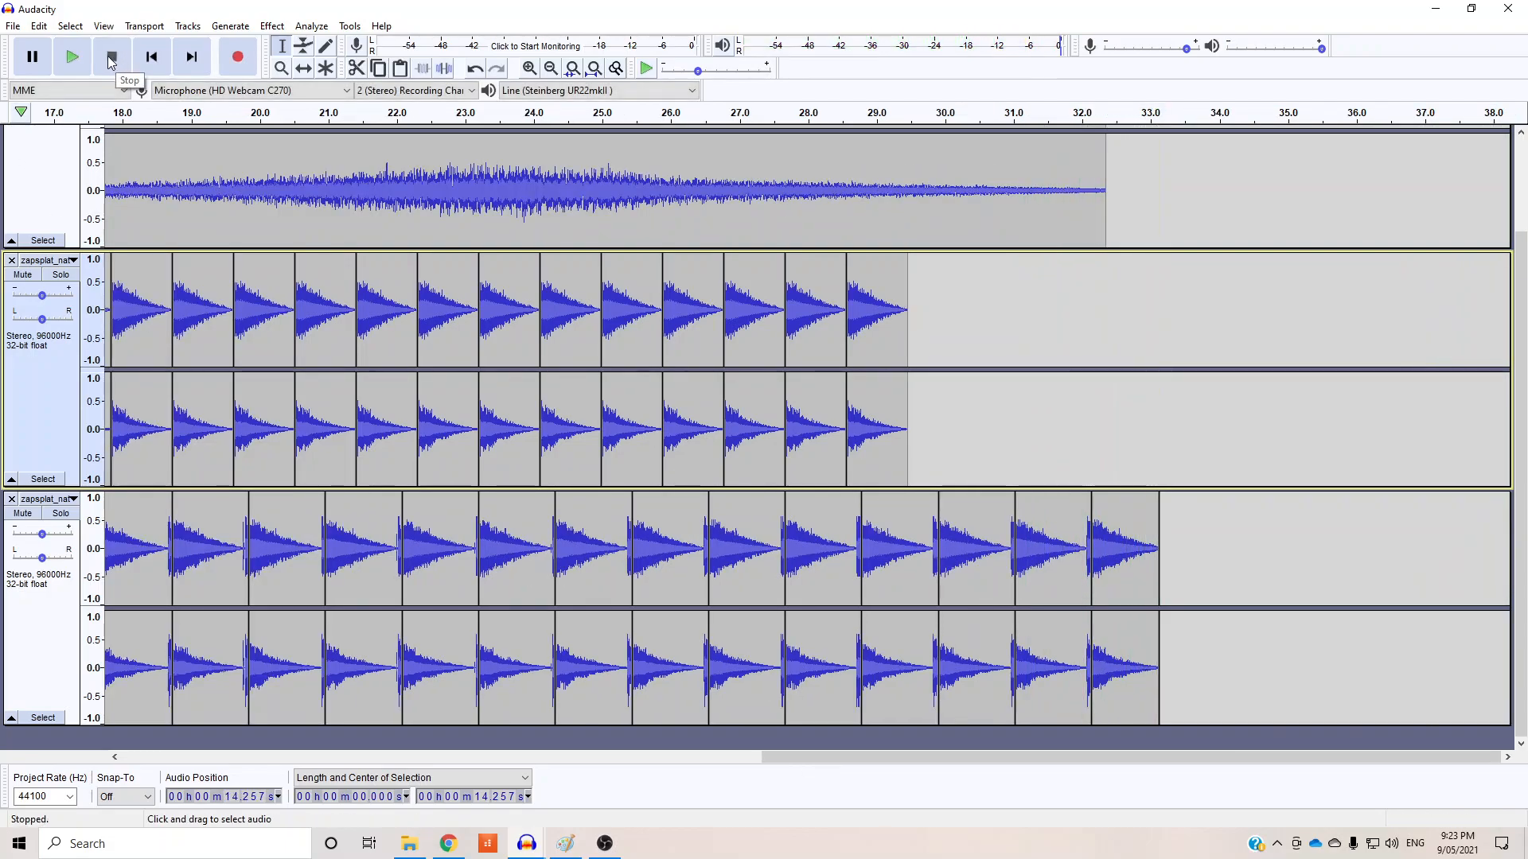
Step: Play the layered mix from the beginning of the swell, and again from the start of the repeated clips
scroll(659, 417, down, 3)
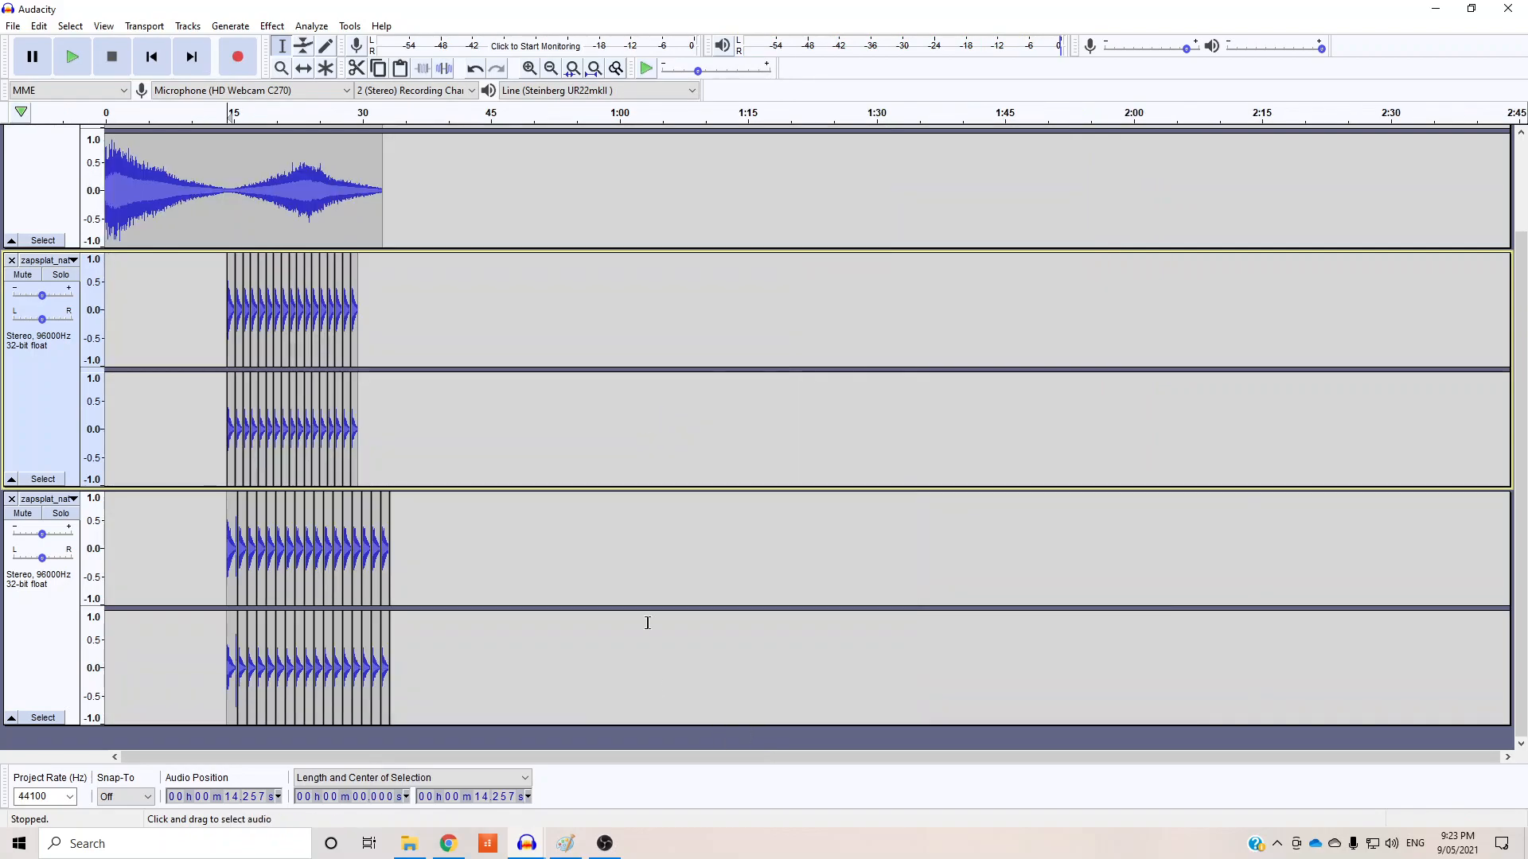
scroll(667, 582, up, 2)
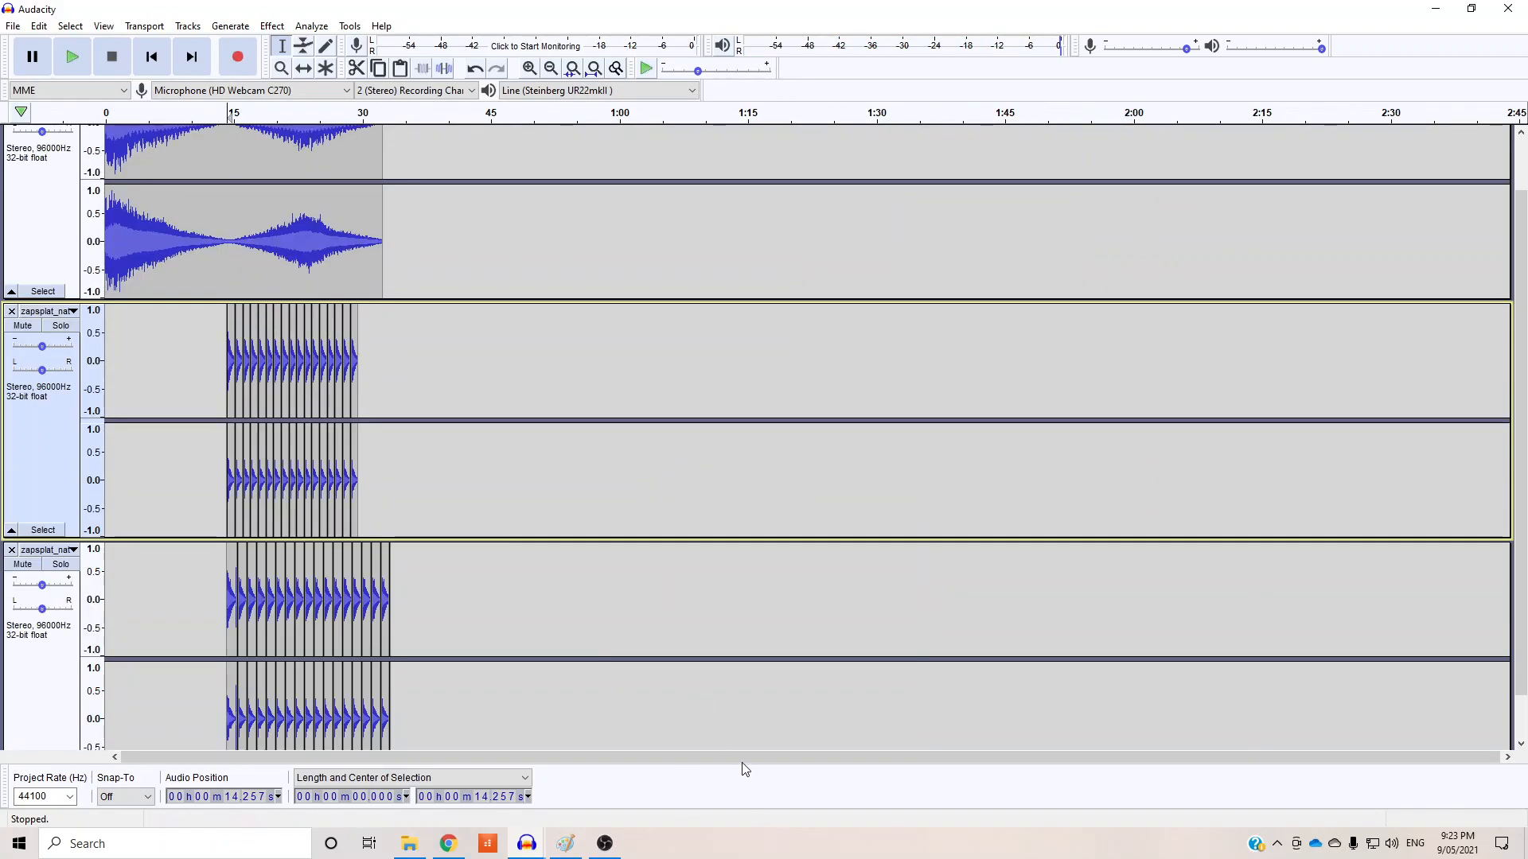
scroll(239, 443, up, 1)
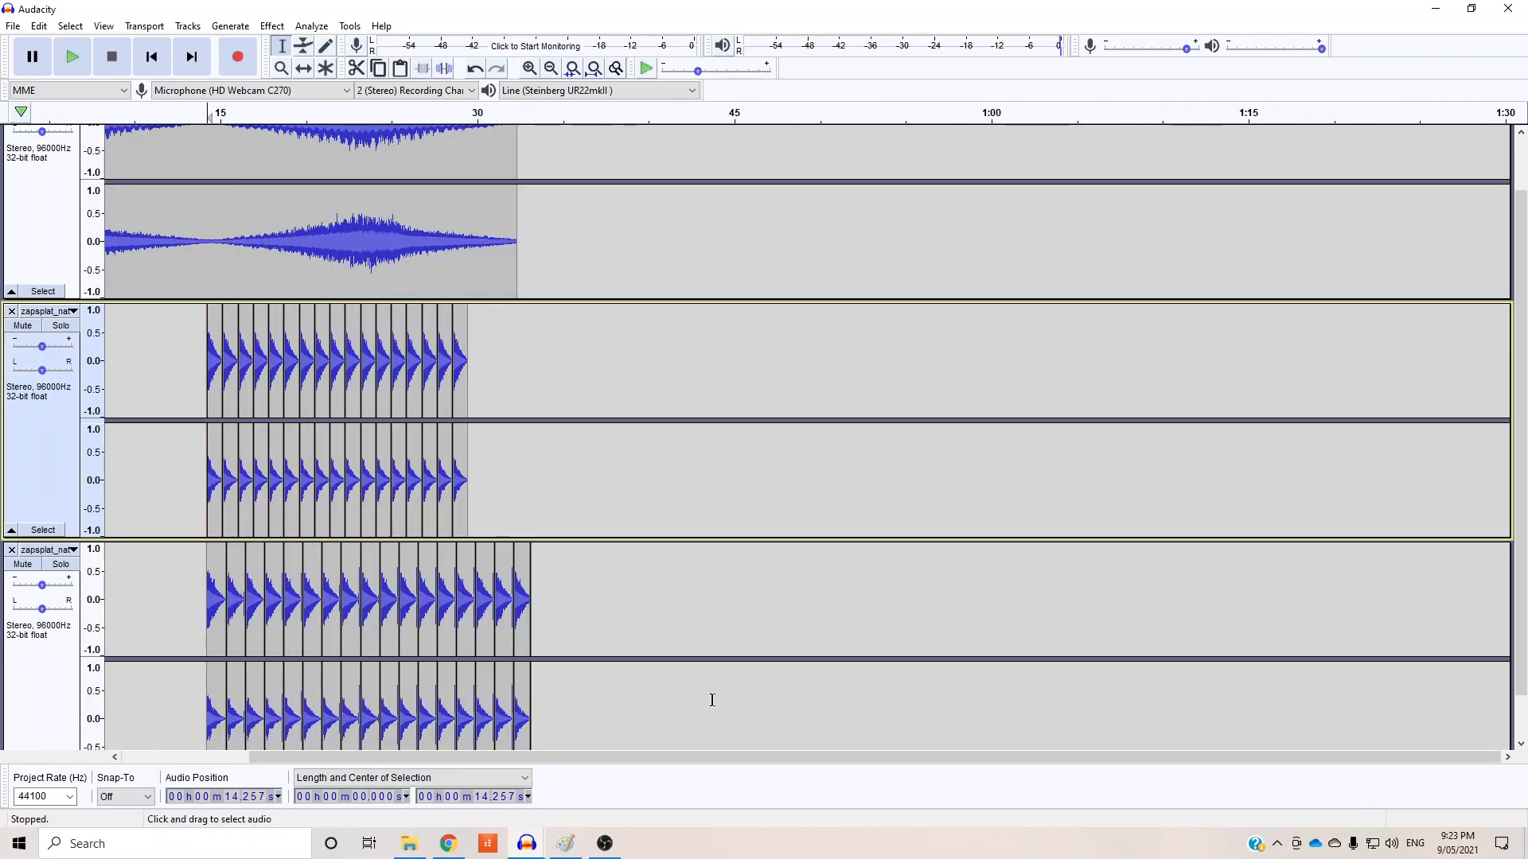
drag(795, 759, 469, 768)
scroll(283, 277, up, 2)
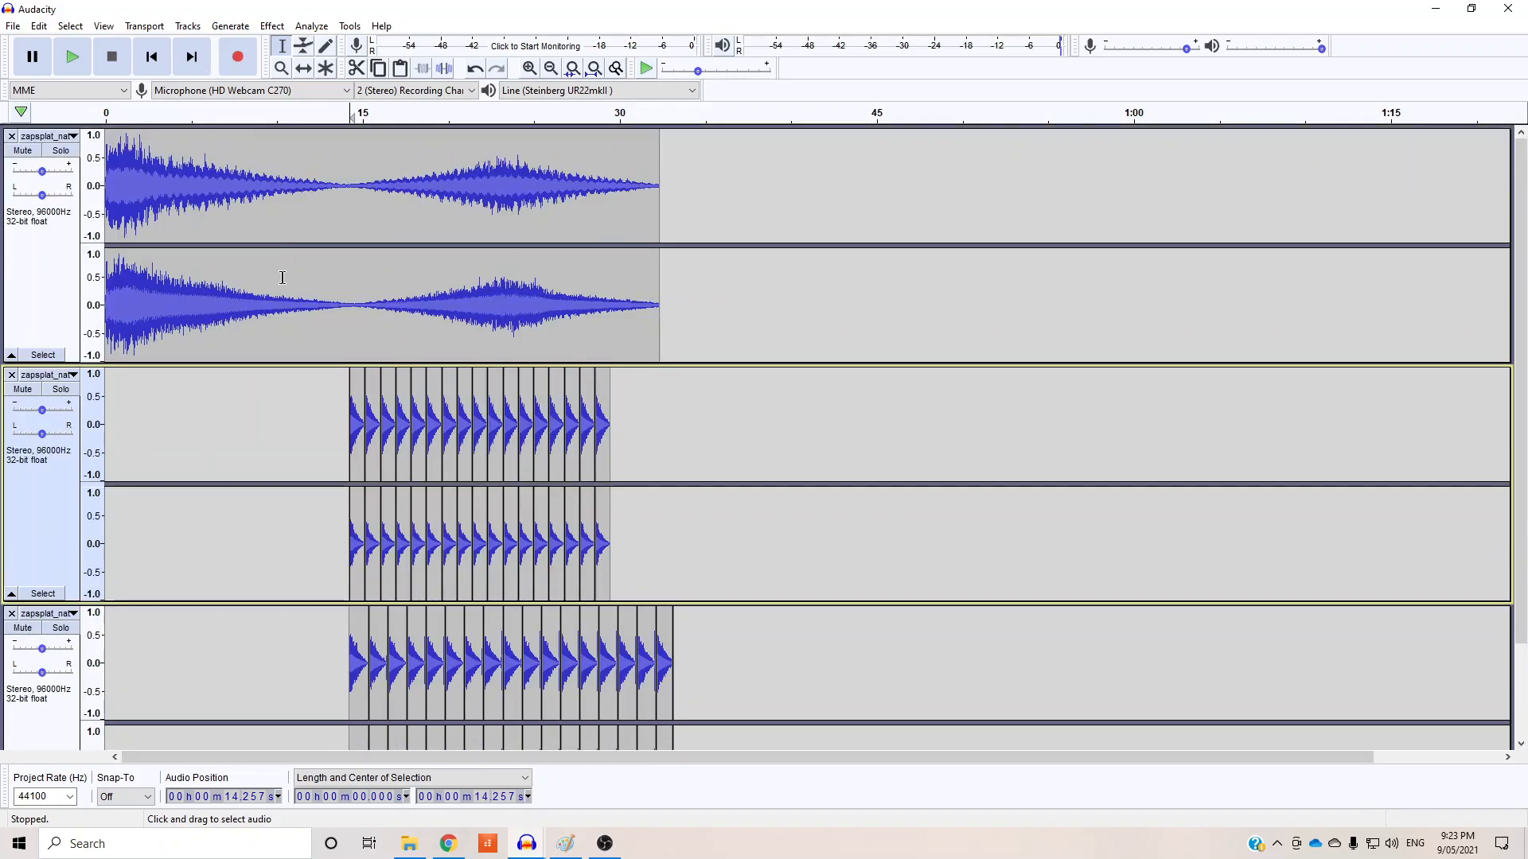
click(106, 181)
key(space)
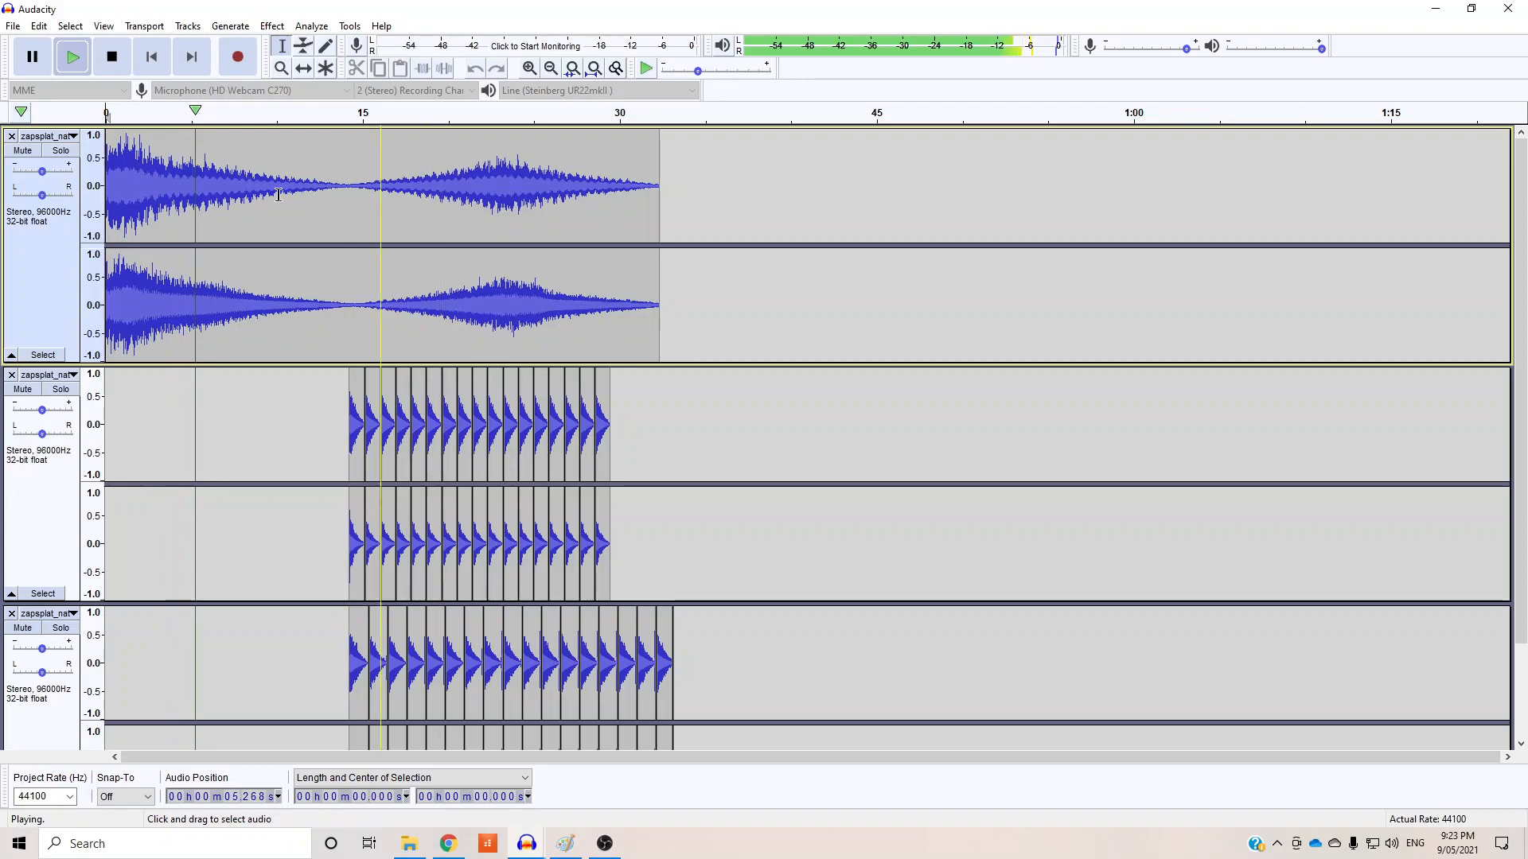
click(109, 68)
click(347, 388)
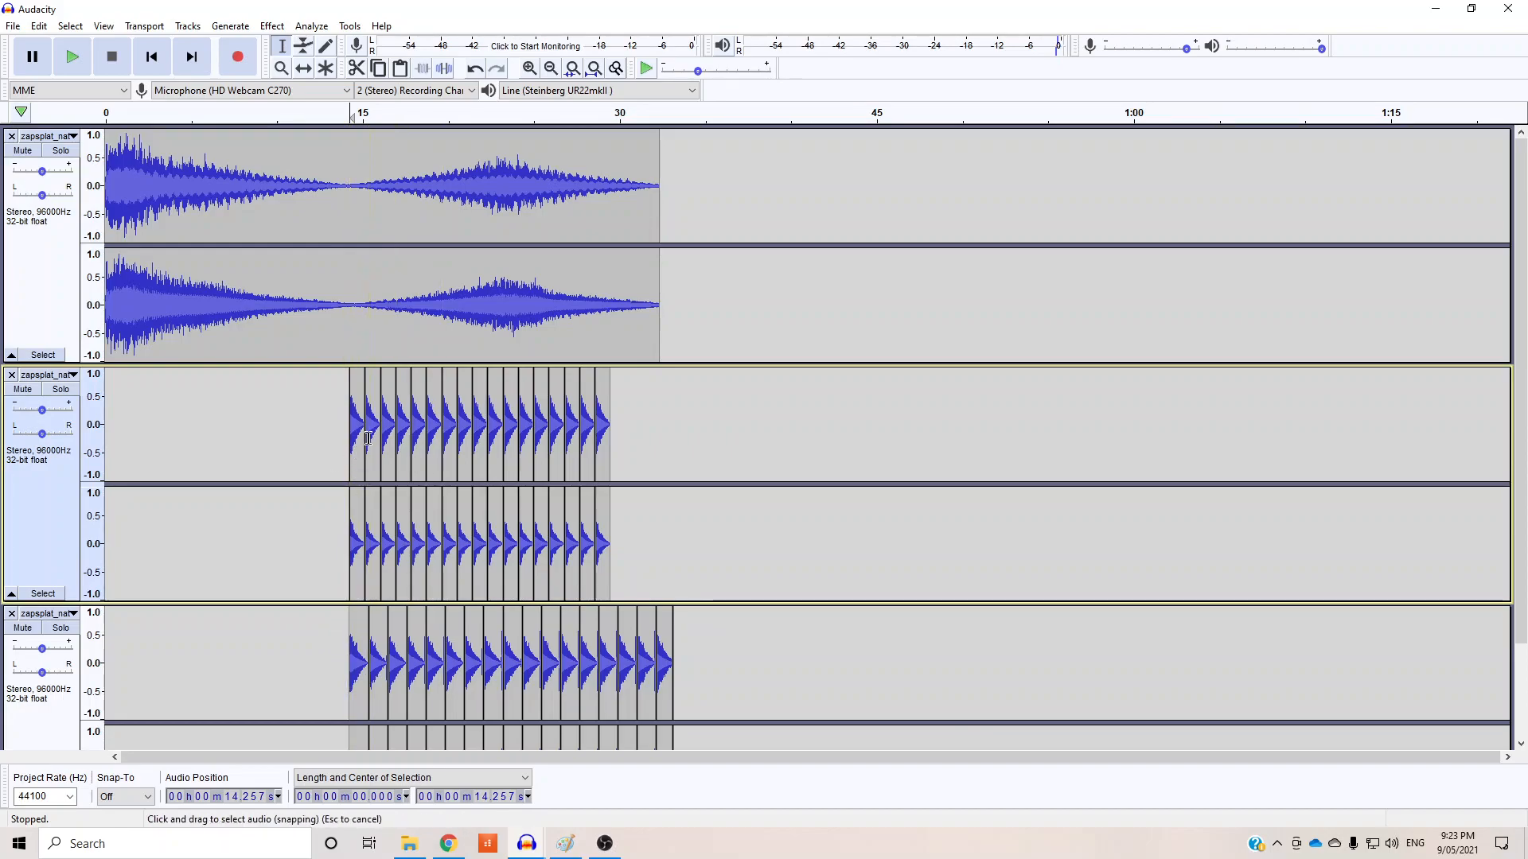
click(64, 54)
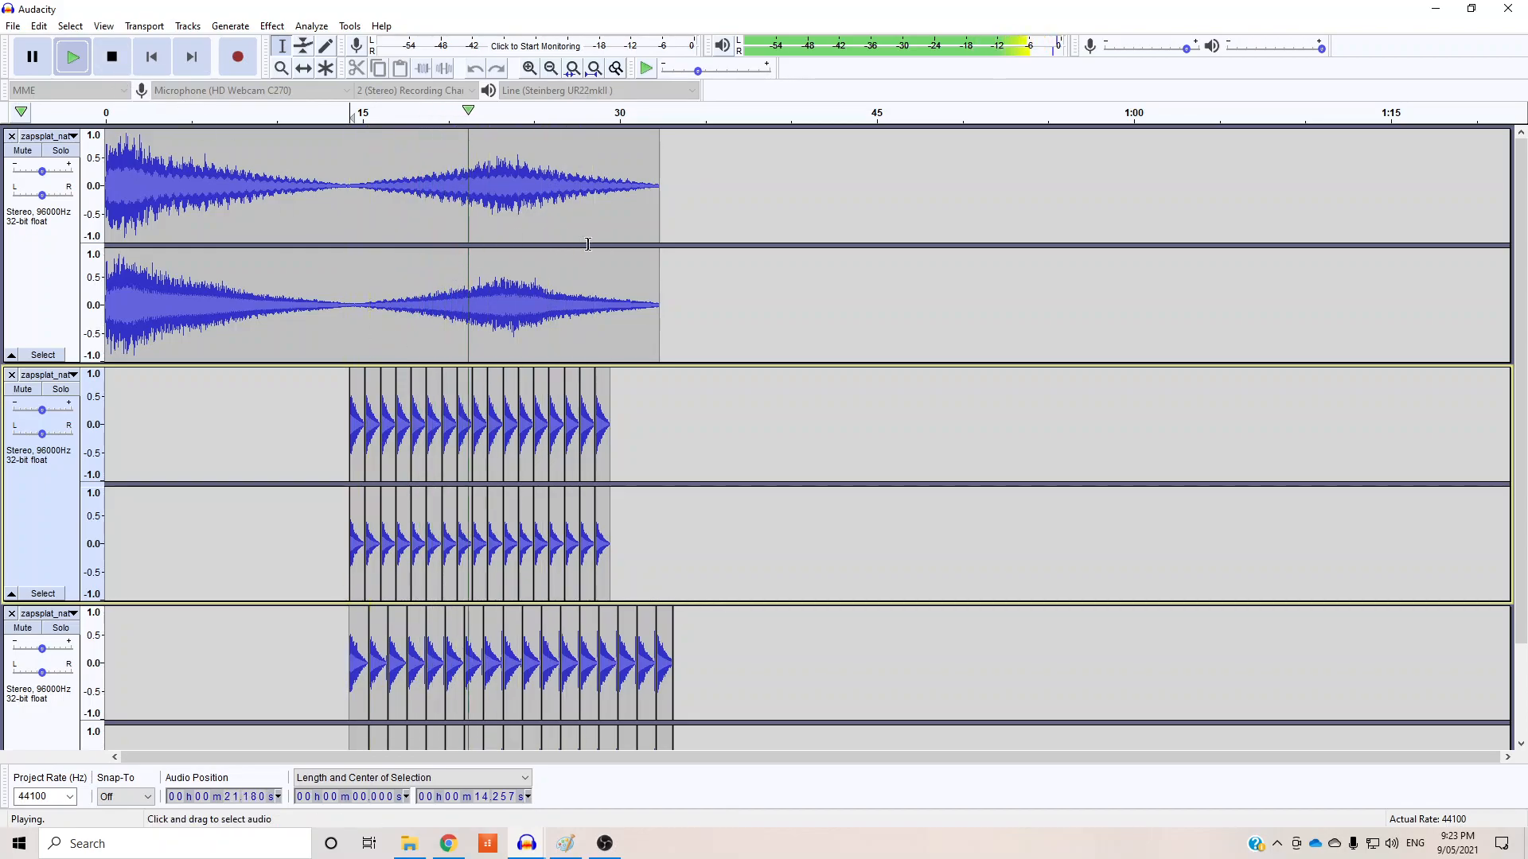
click(112, 56)
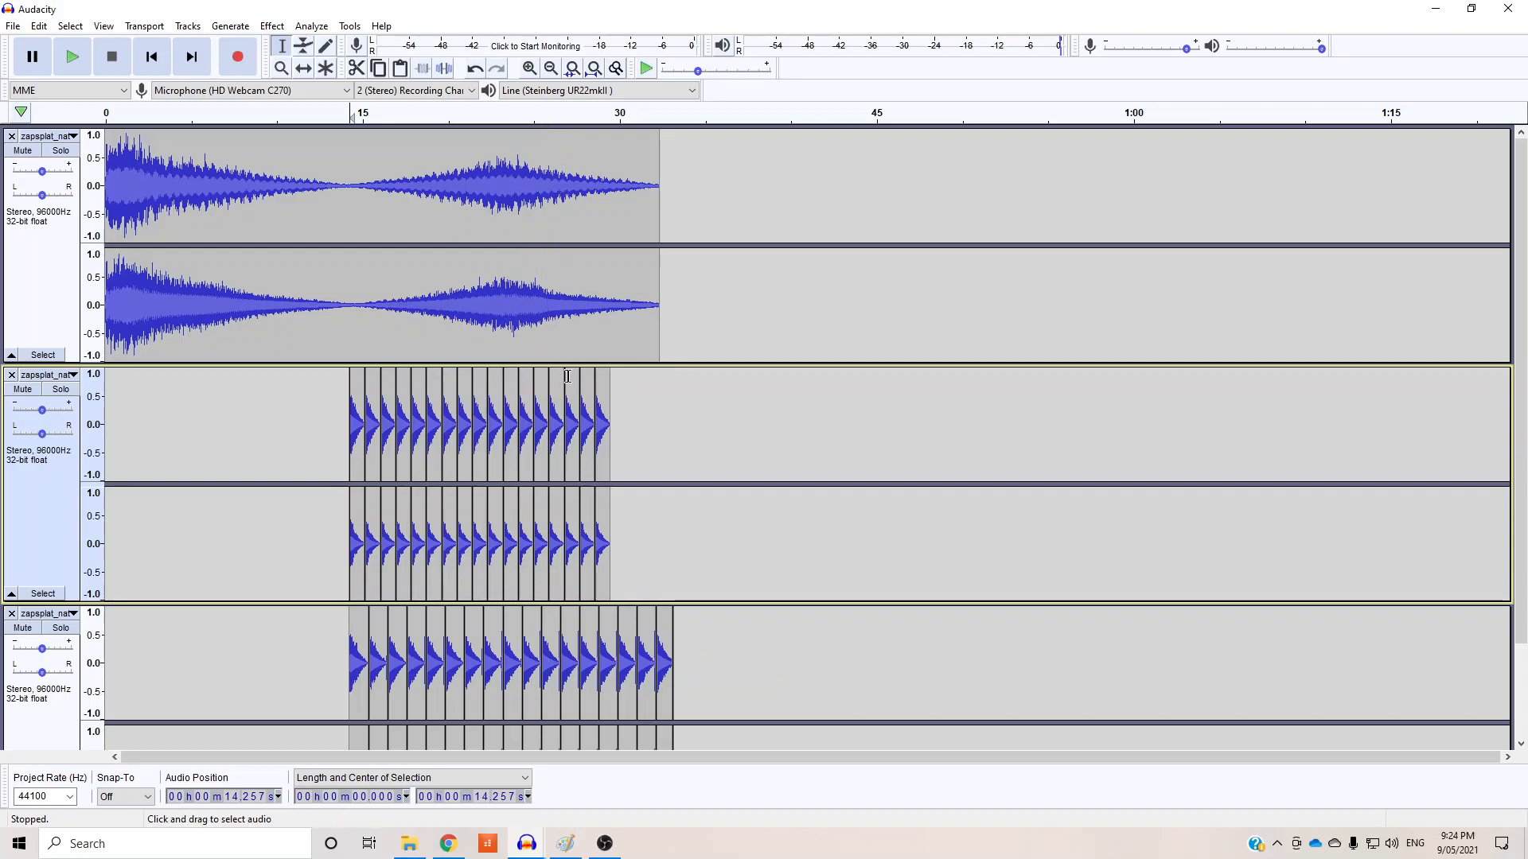
click(278, 28)
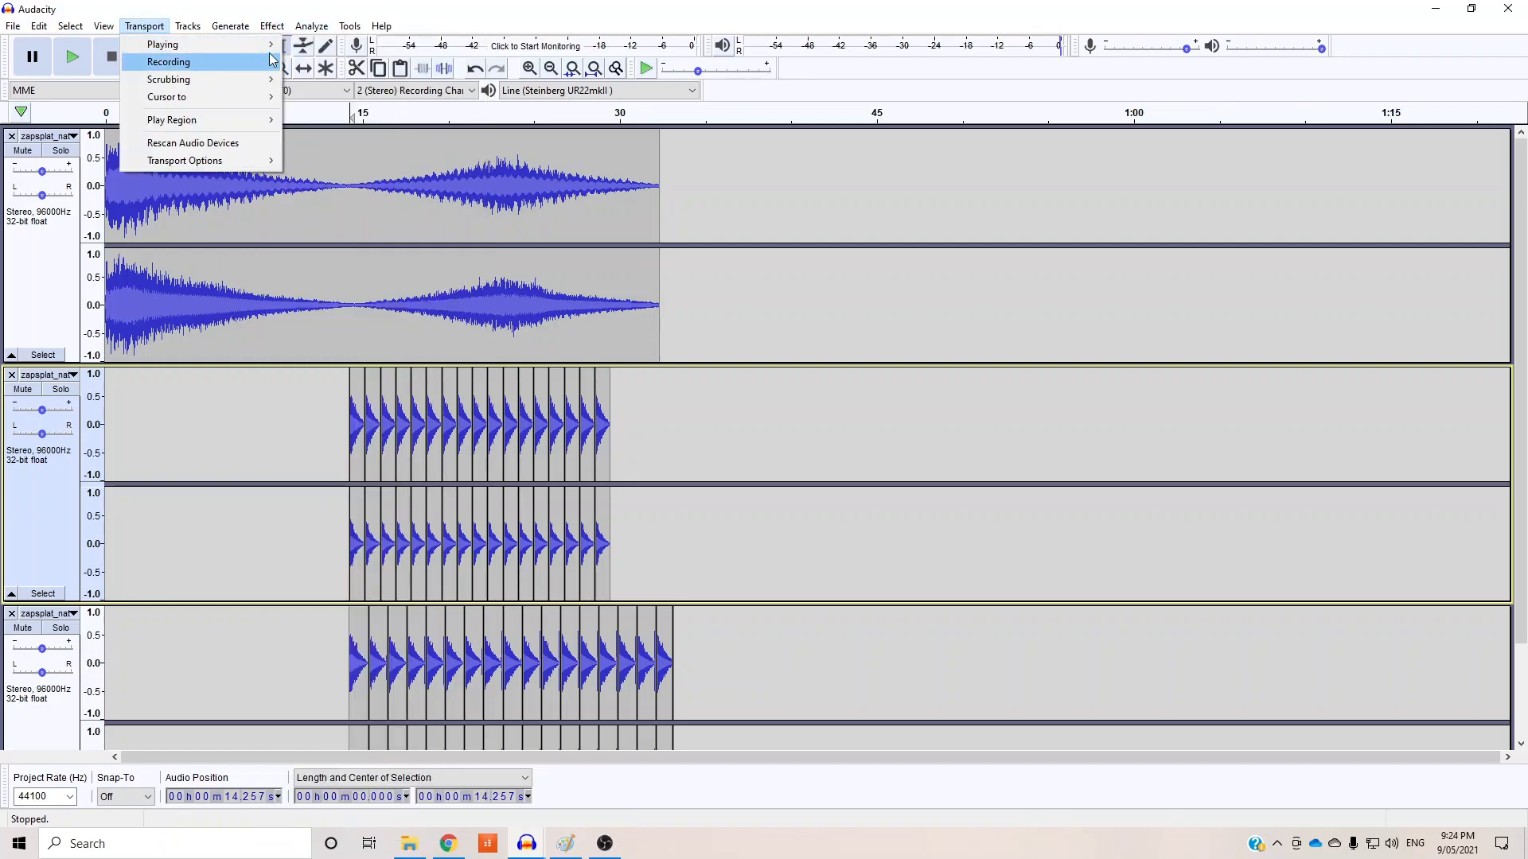
click(285, 30)
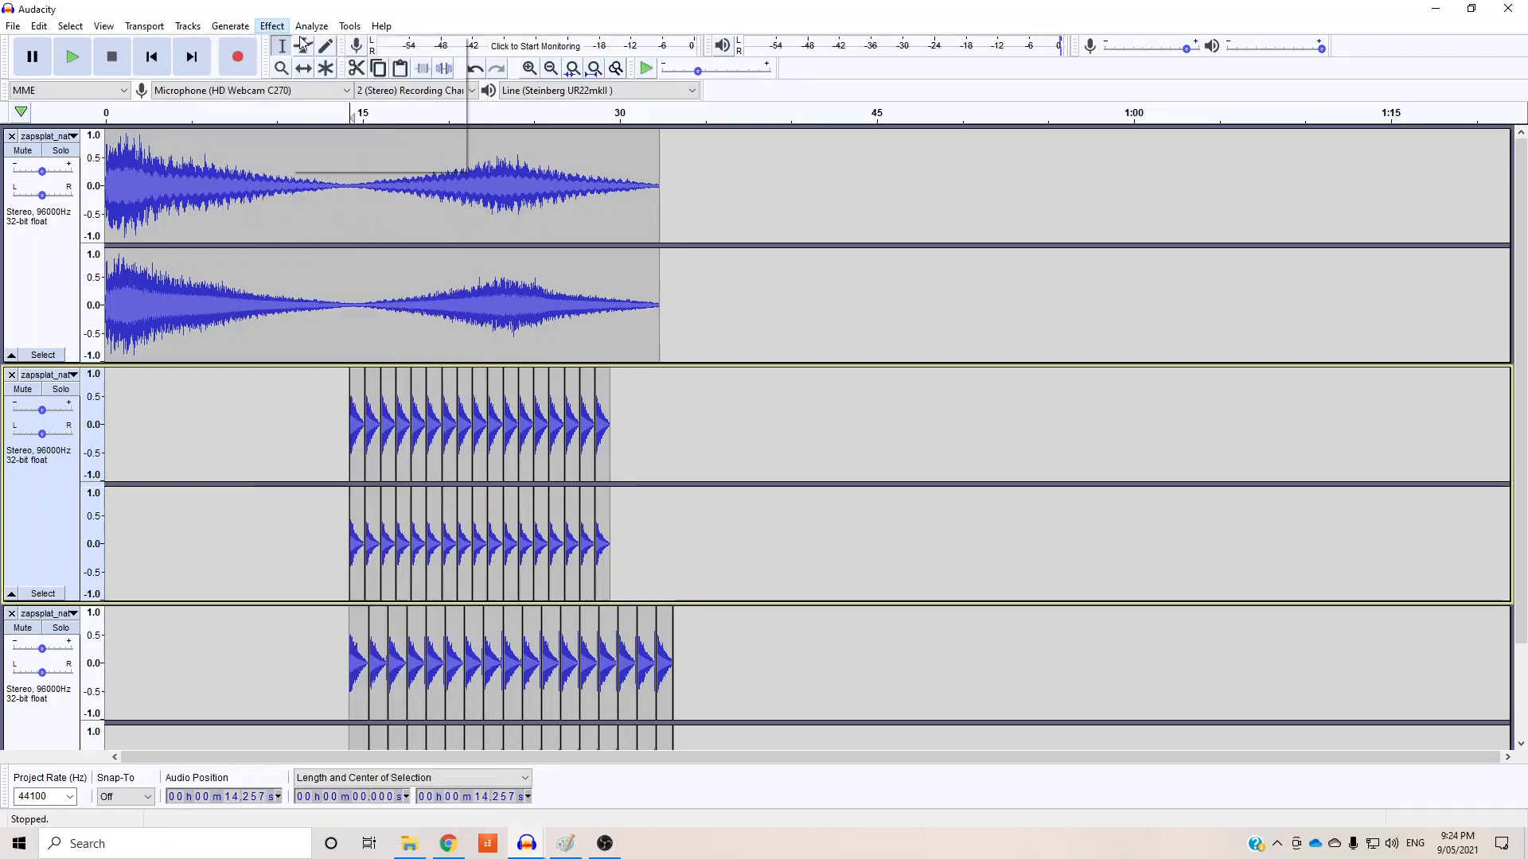
click(605, 843)
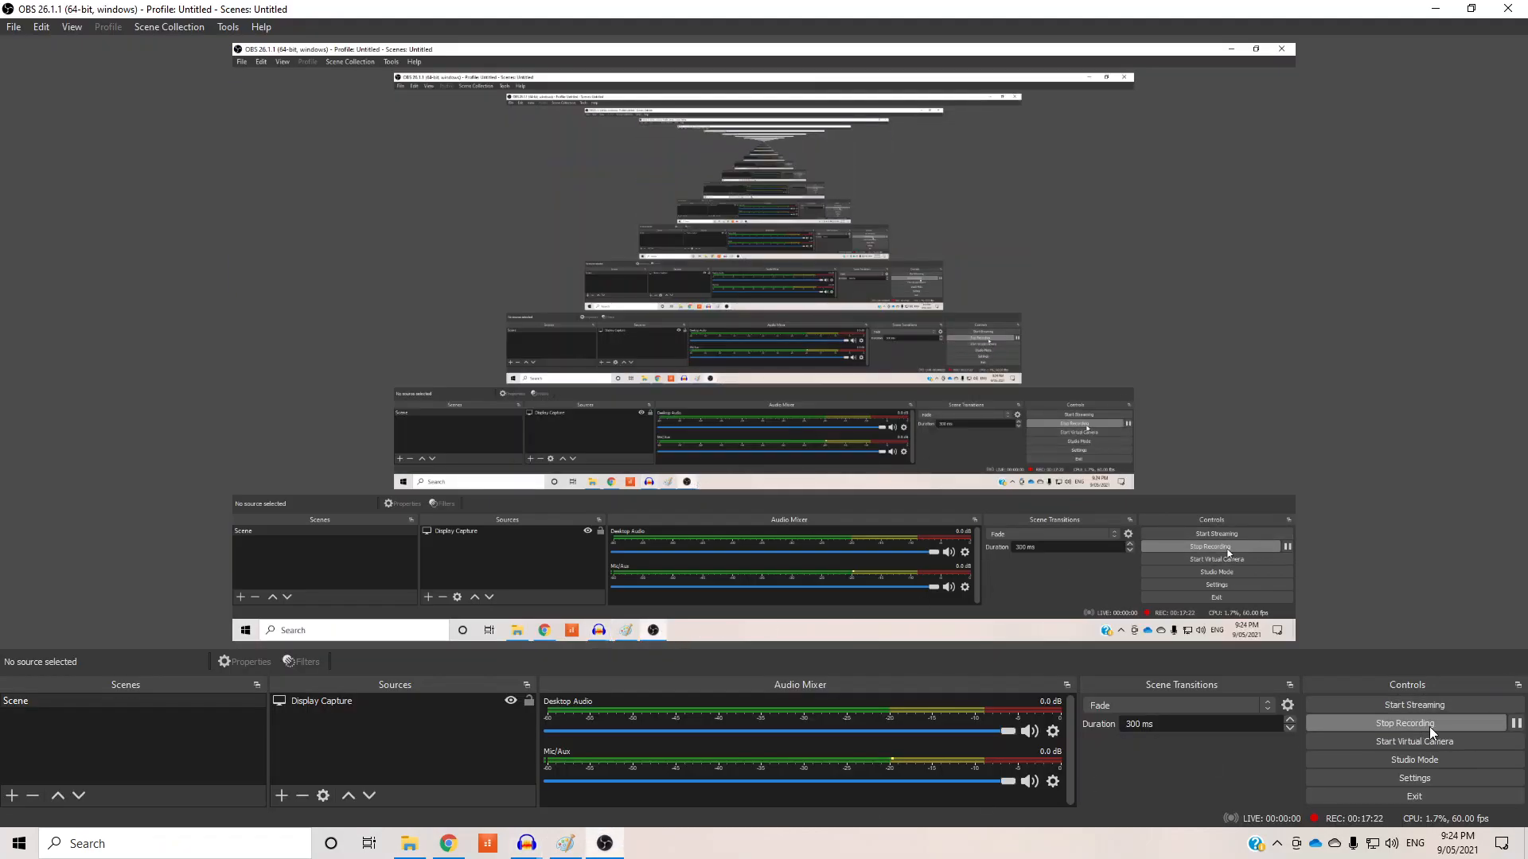